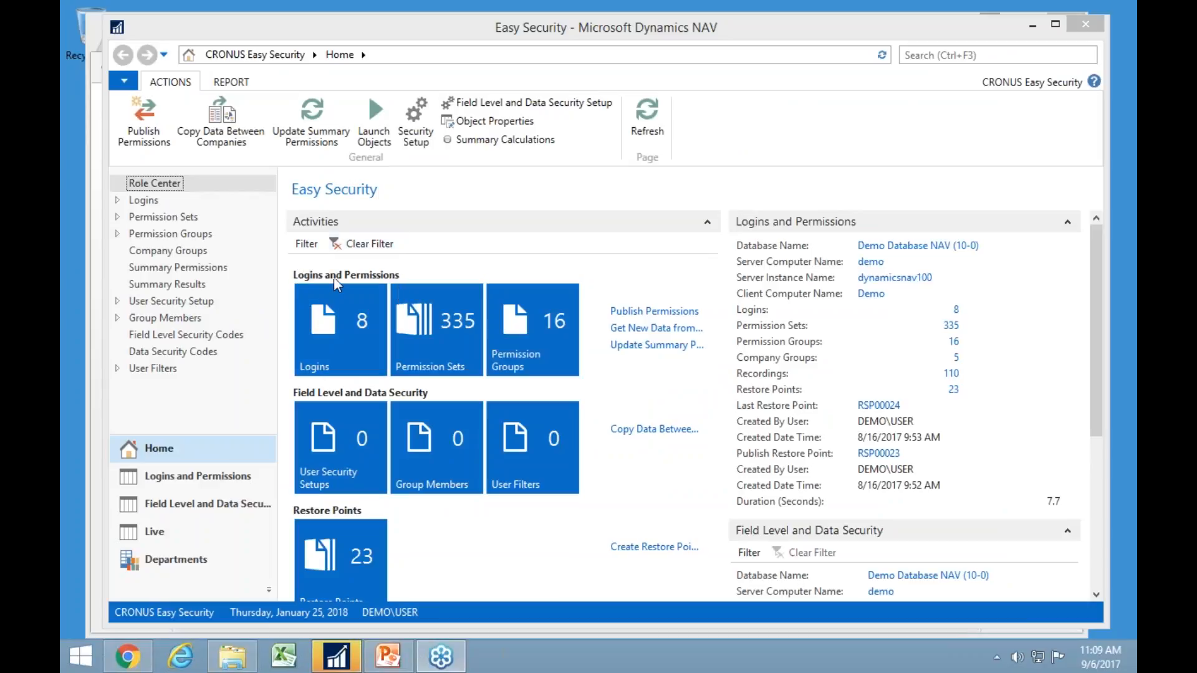
Open the card of the second login in the Logins list.
left_click(143, 200)
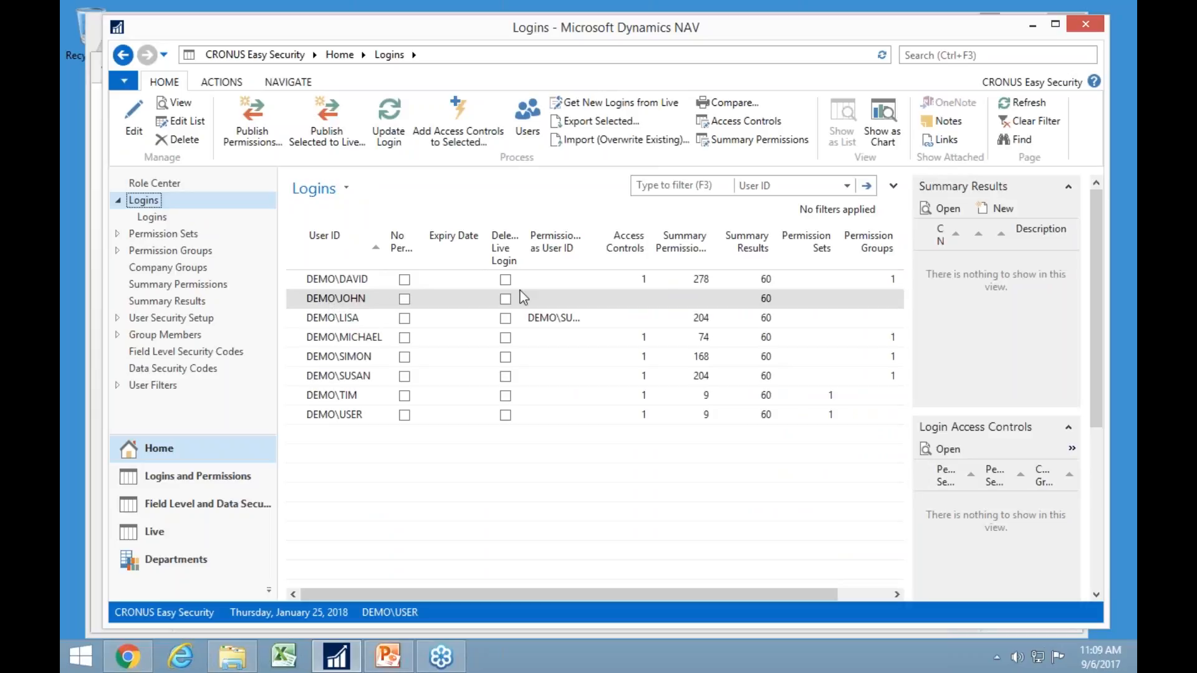
left_click(350, 298)
double_click(350, 298)
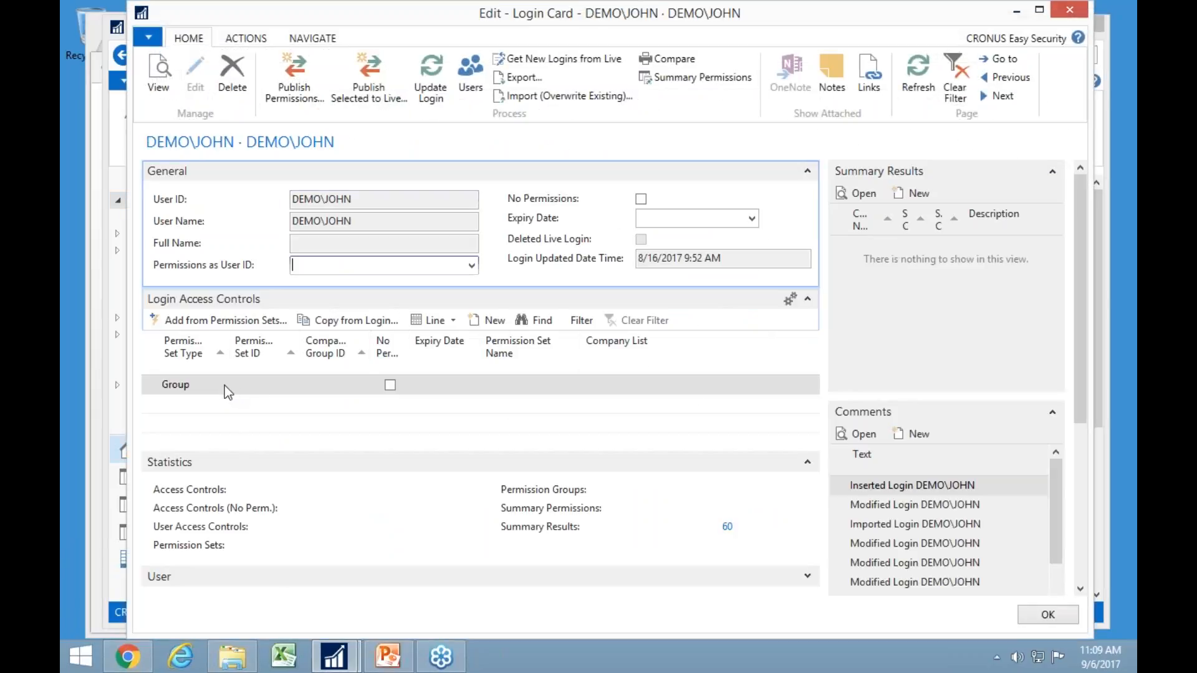
Compare the permission groups in the full list and assign the SALES group to the login's first access control line.
left_click(223, 385)
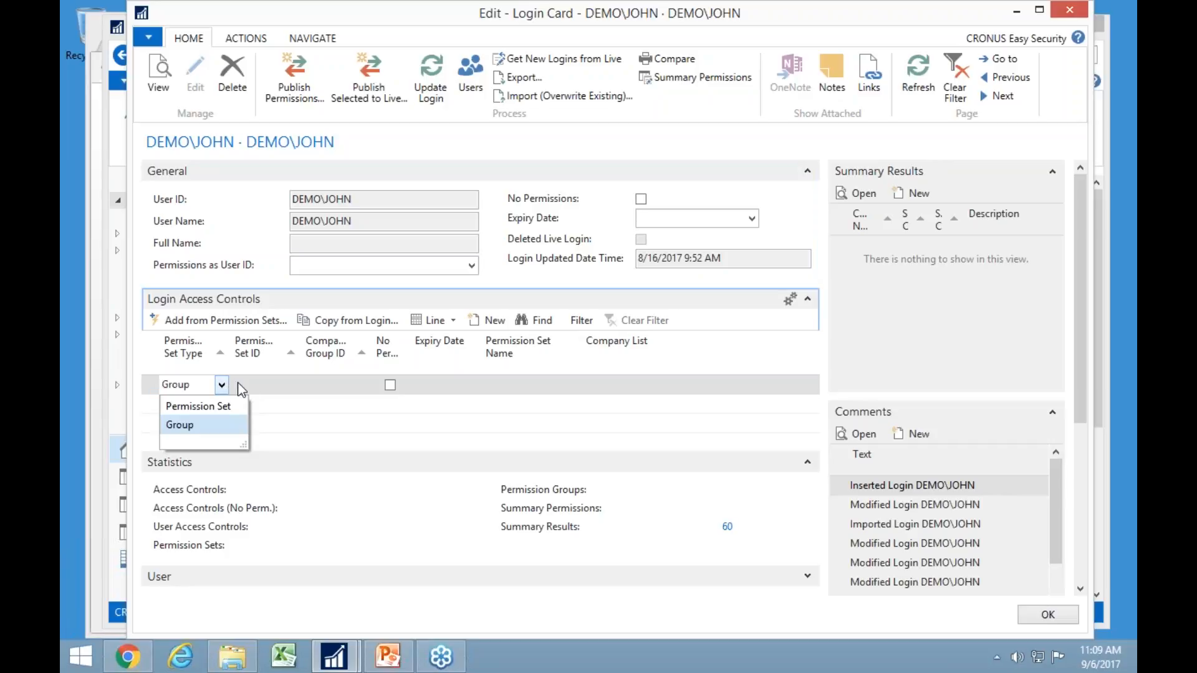
left_click(222, 385)
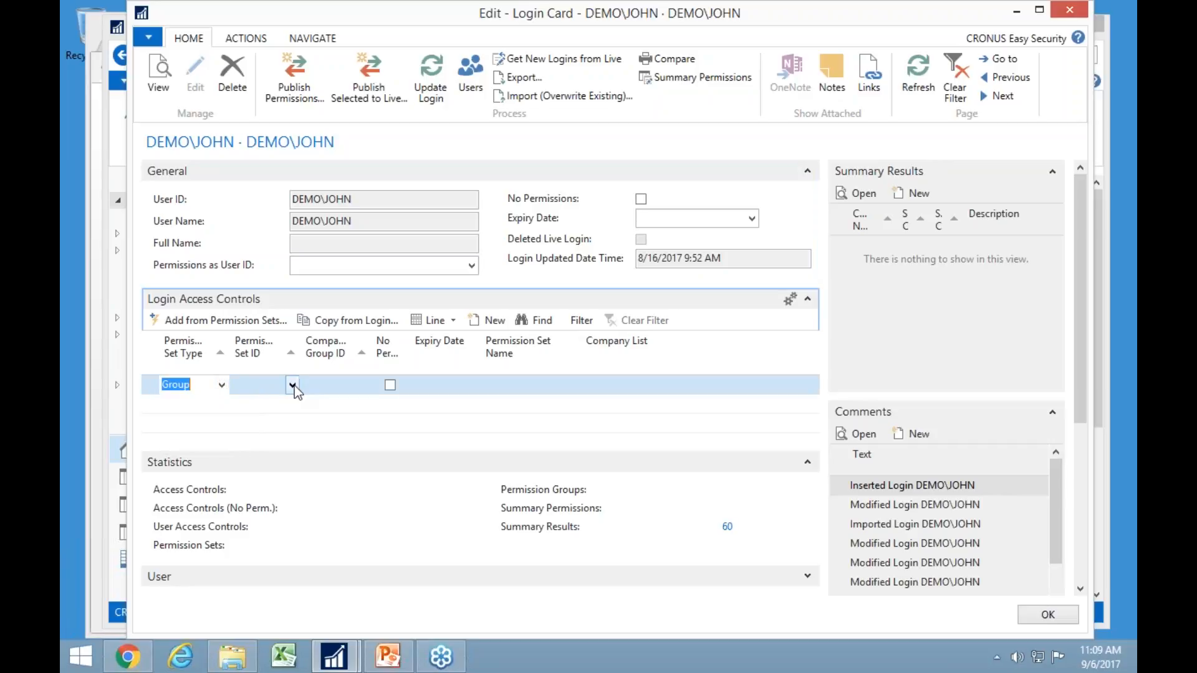
left_click(292, 386)
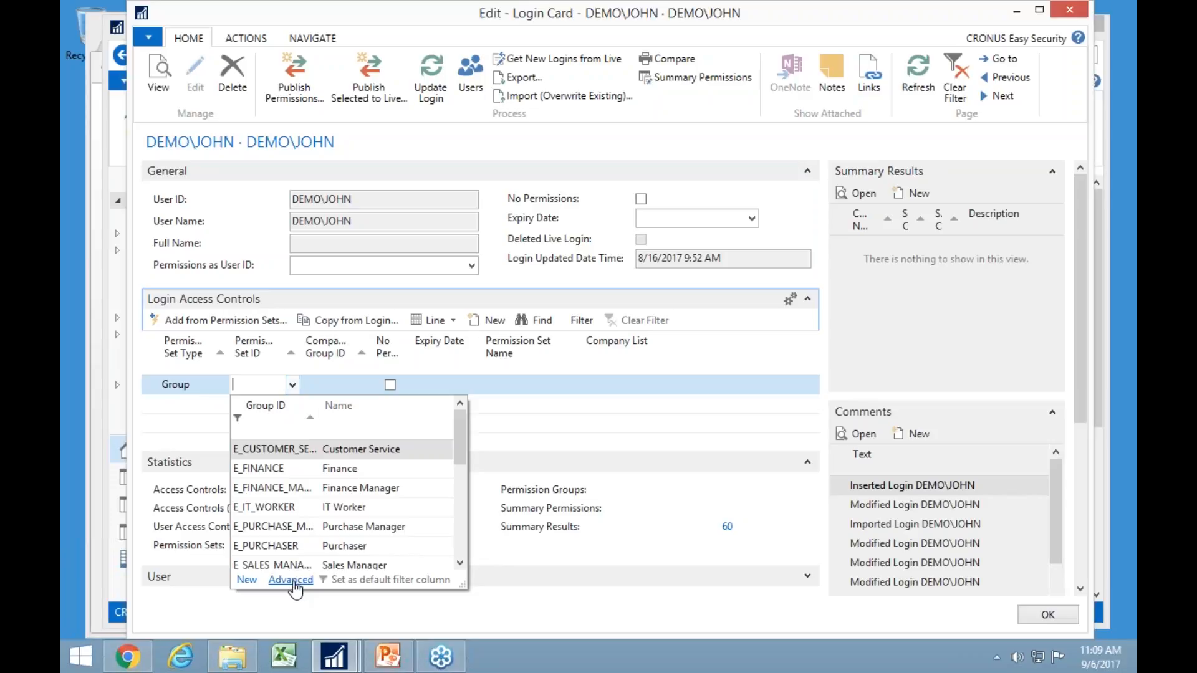
left_click(292, 581)
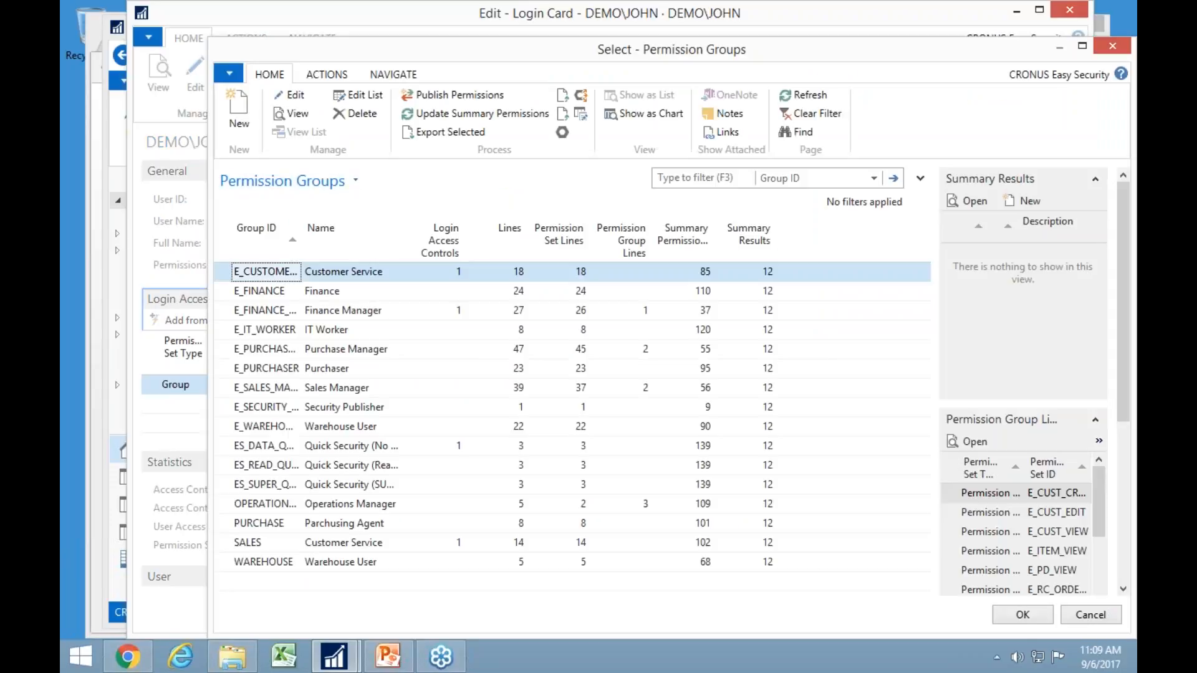
left_click(263, 545)
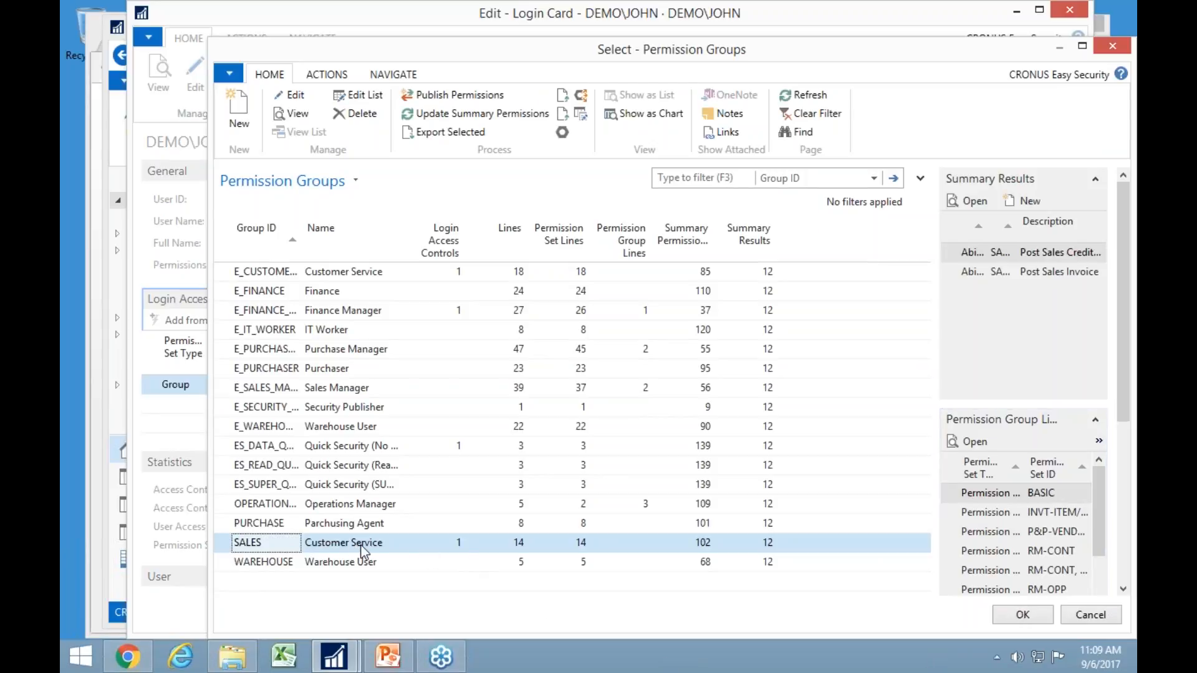
left_click_drag(1099, 518, 1110, 492)
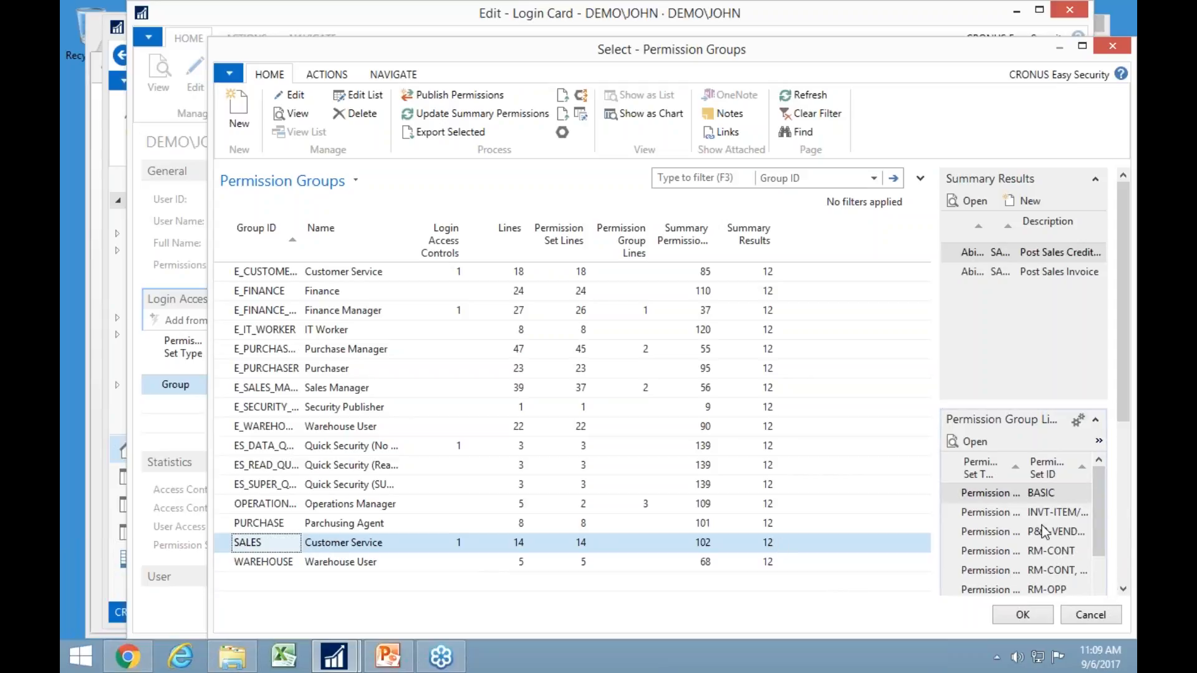
left_click(319, 504)
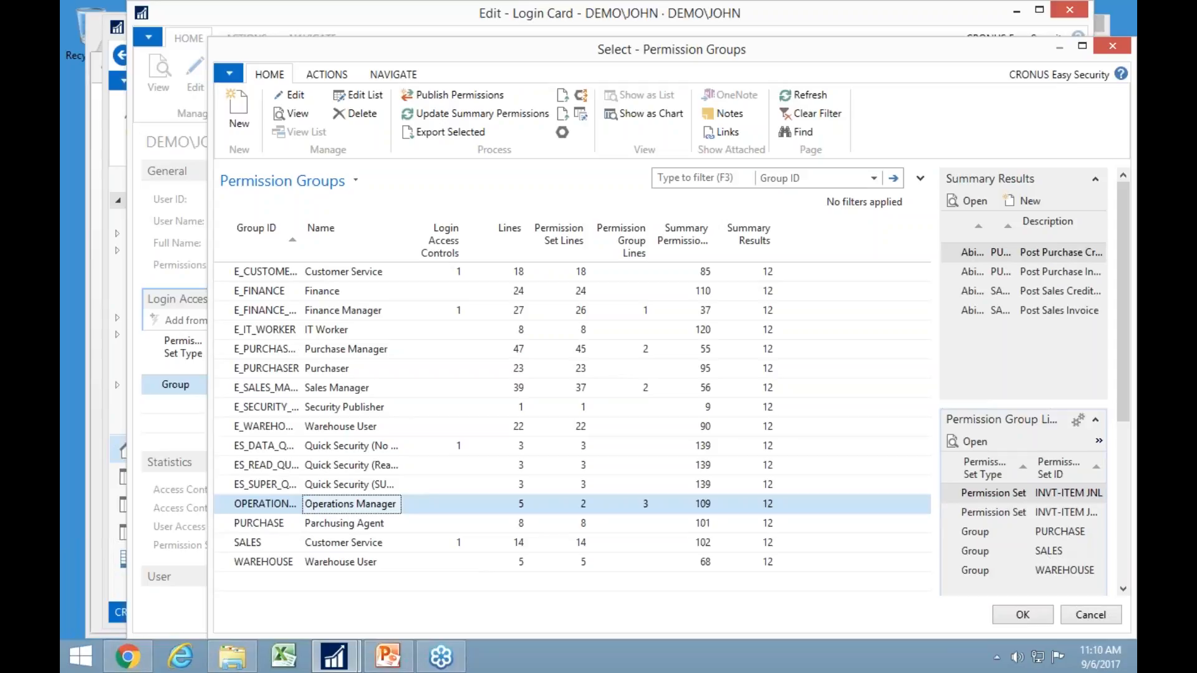
left_click(270, 548)
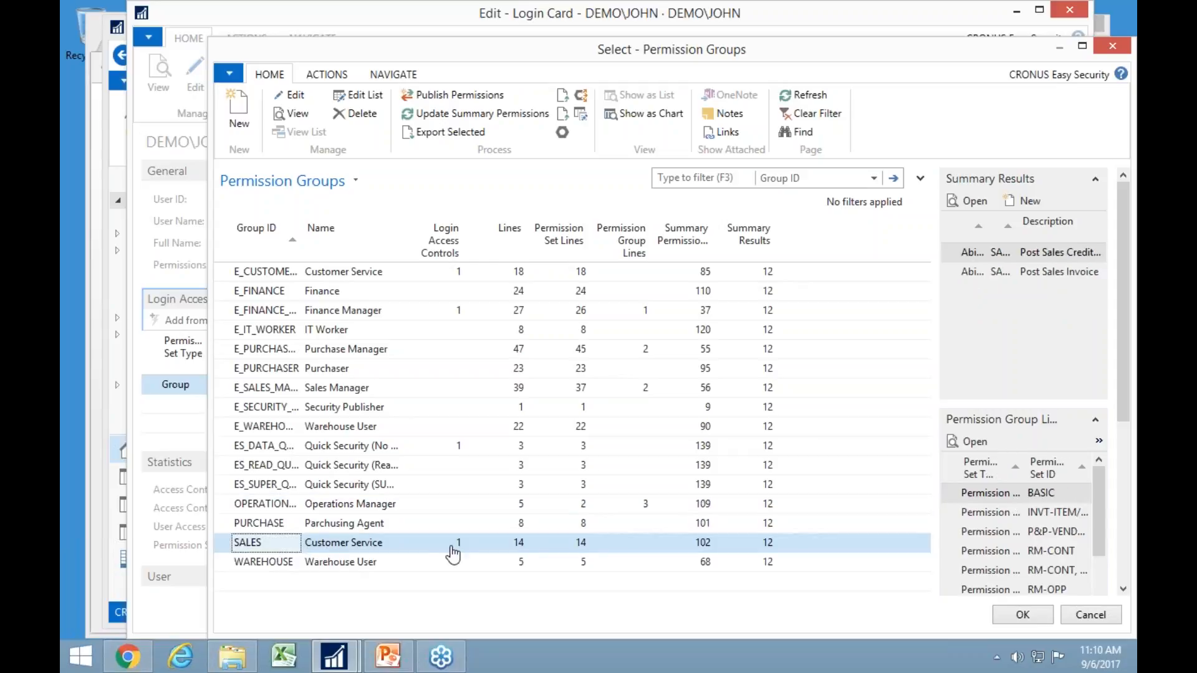
left_click(1024, 616)
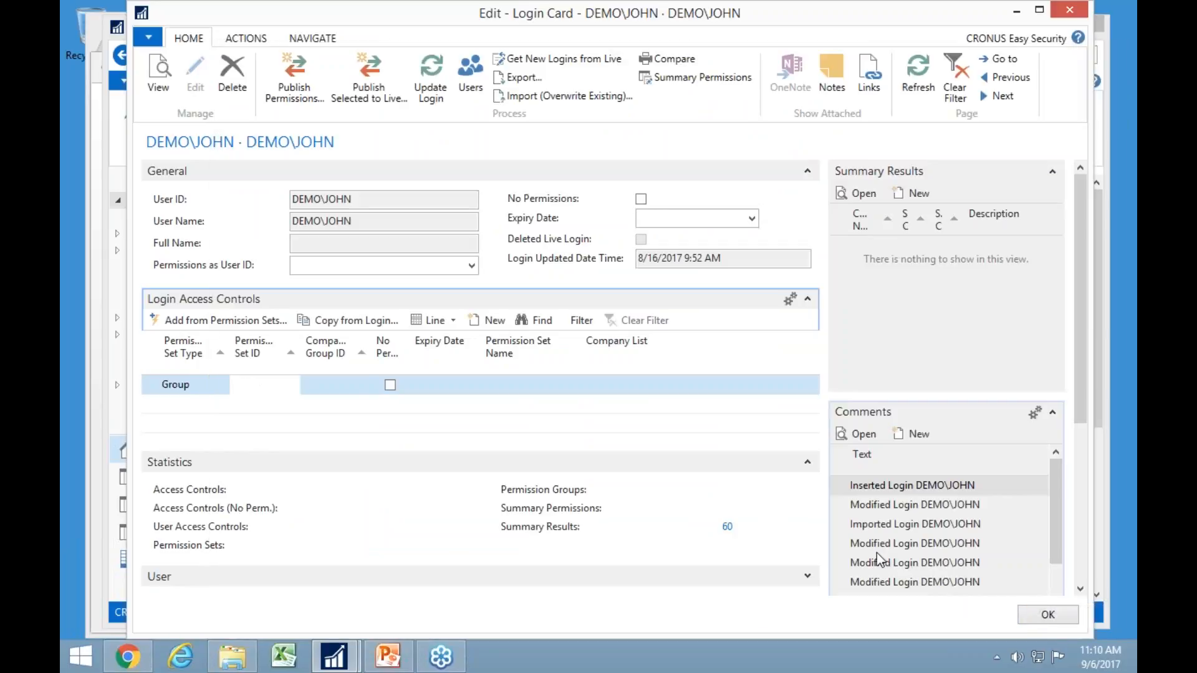
key("Tab")
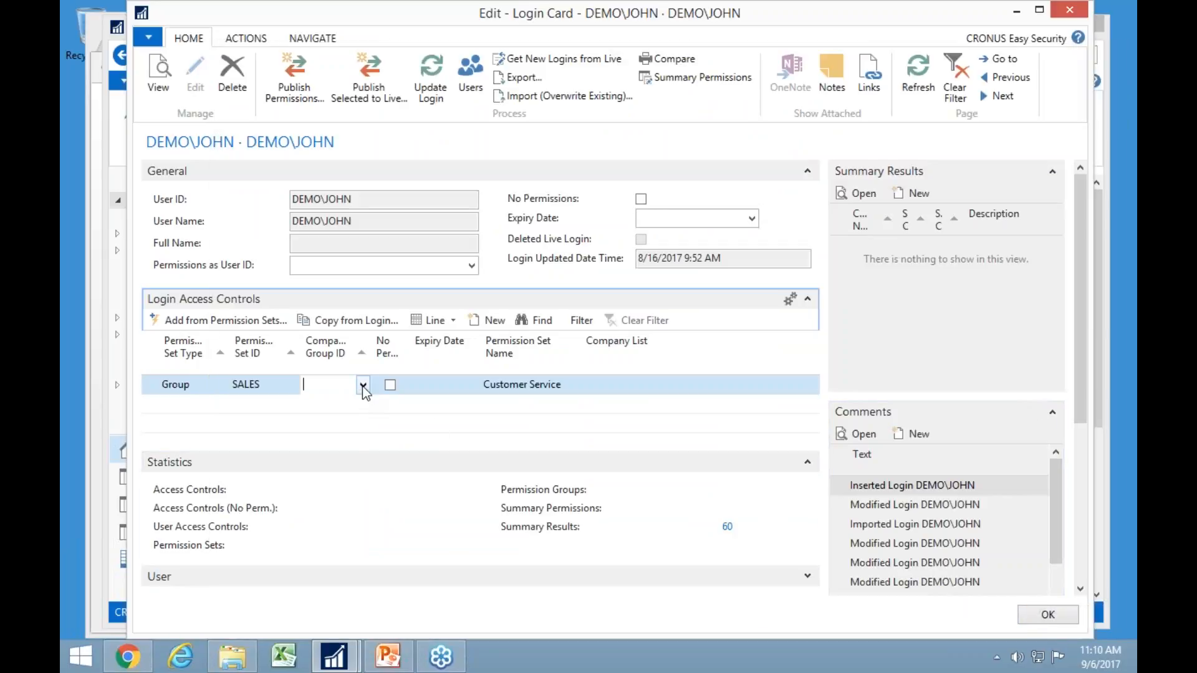
Restrict the SALES access control line to the OPERATIONS company group and update the login.
left_click(363, 389)
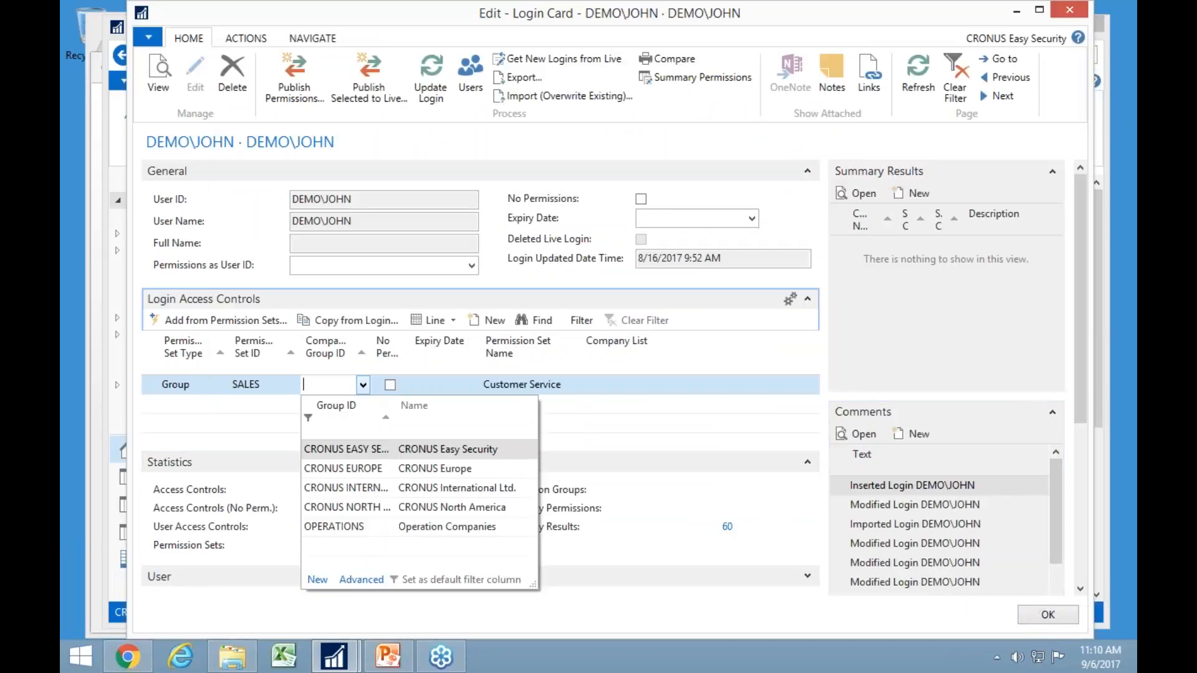
left_click(362, 580)
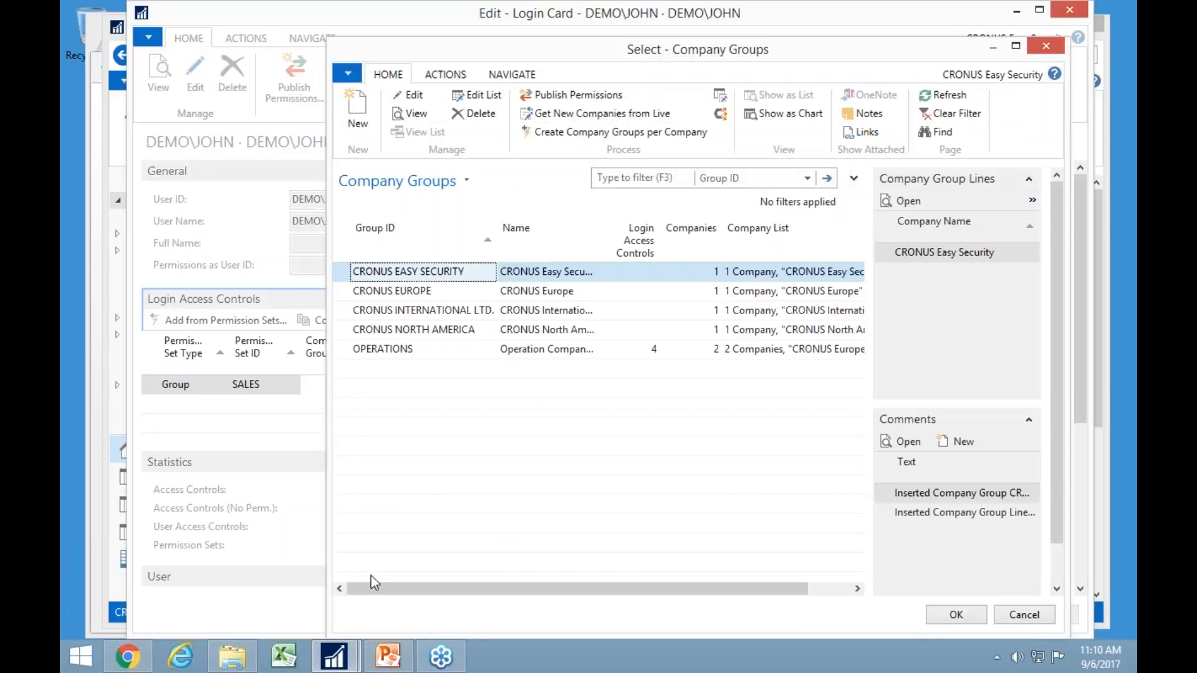
left_click(398, 291)
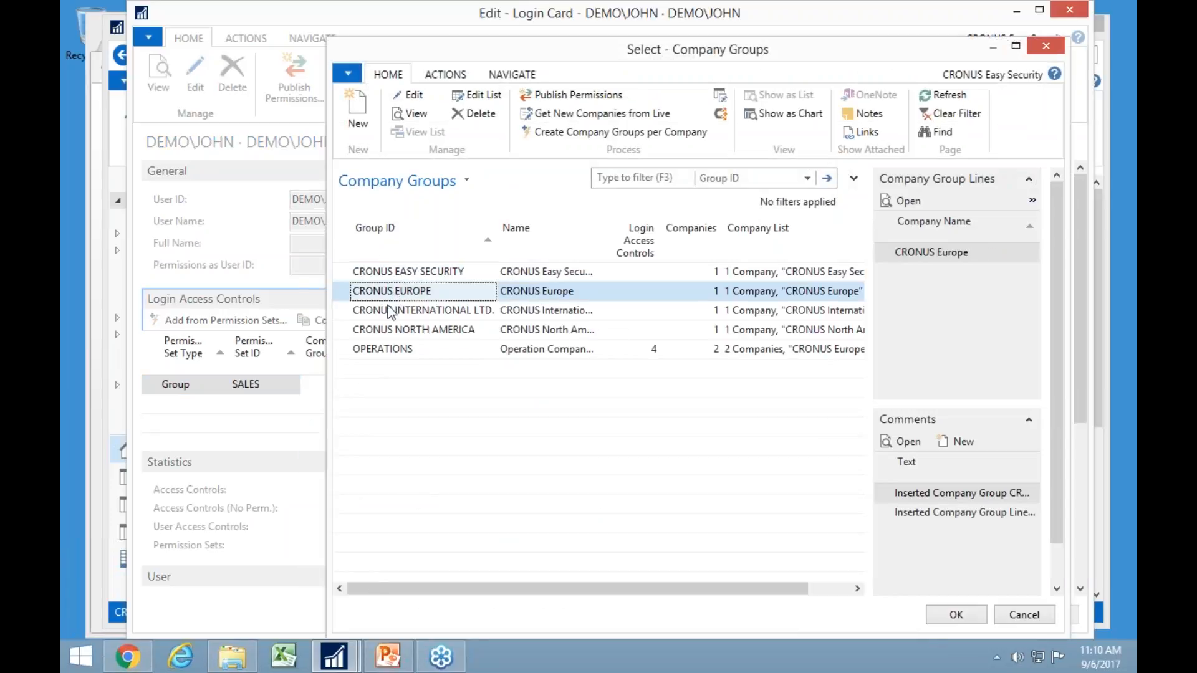
left_click(392, 311)
left_click(386, 331)
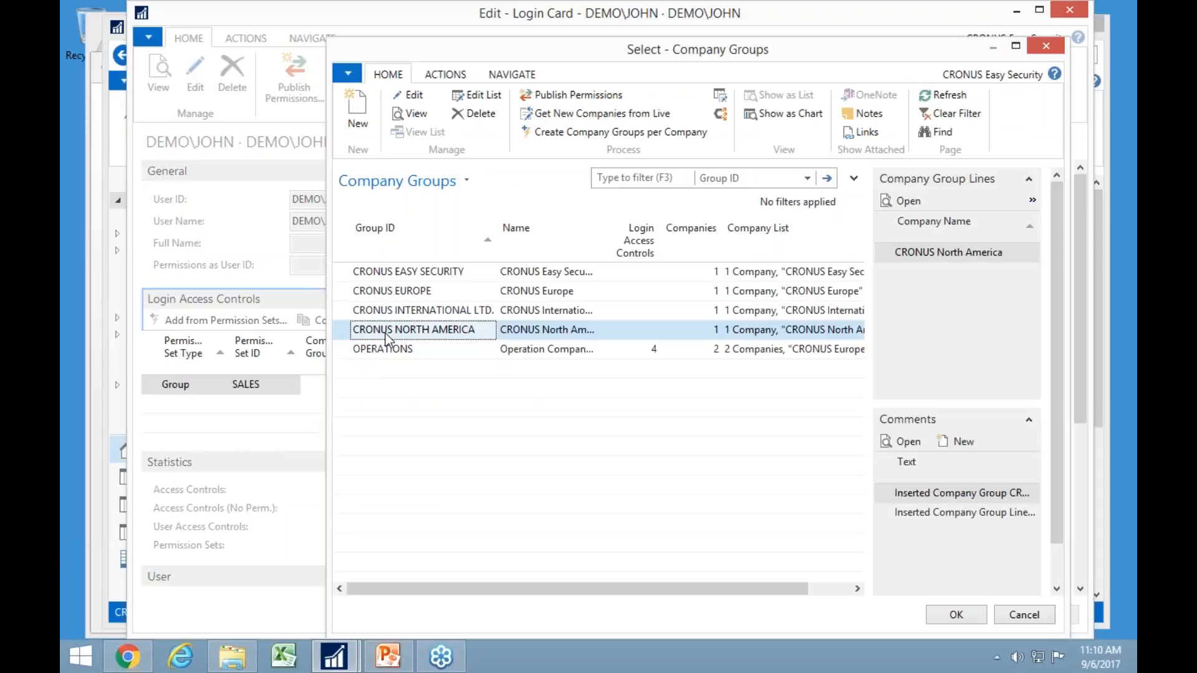
left_click(363, 350)
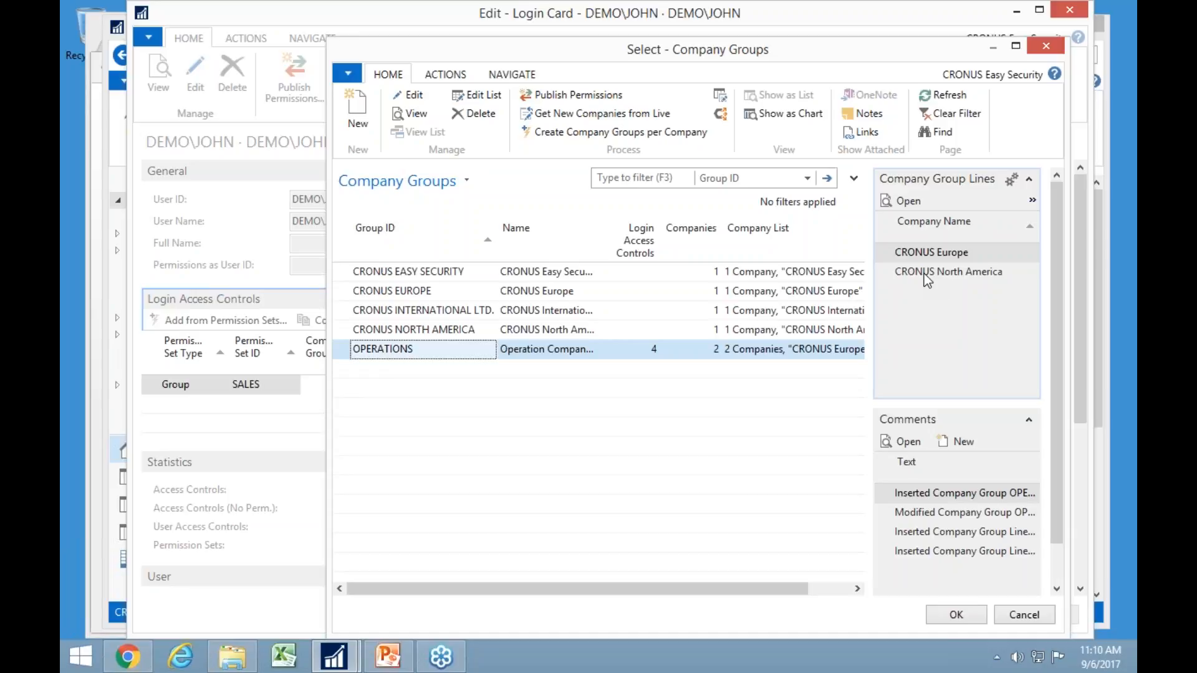
left_click(403, 351)
left_click(946, 617)
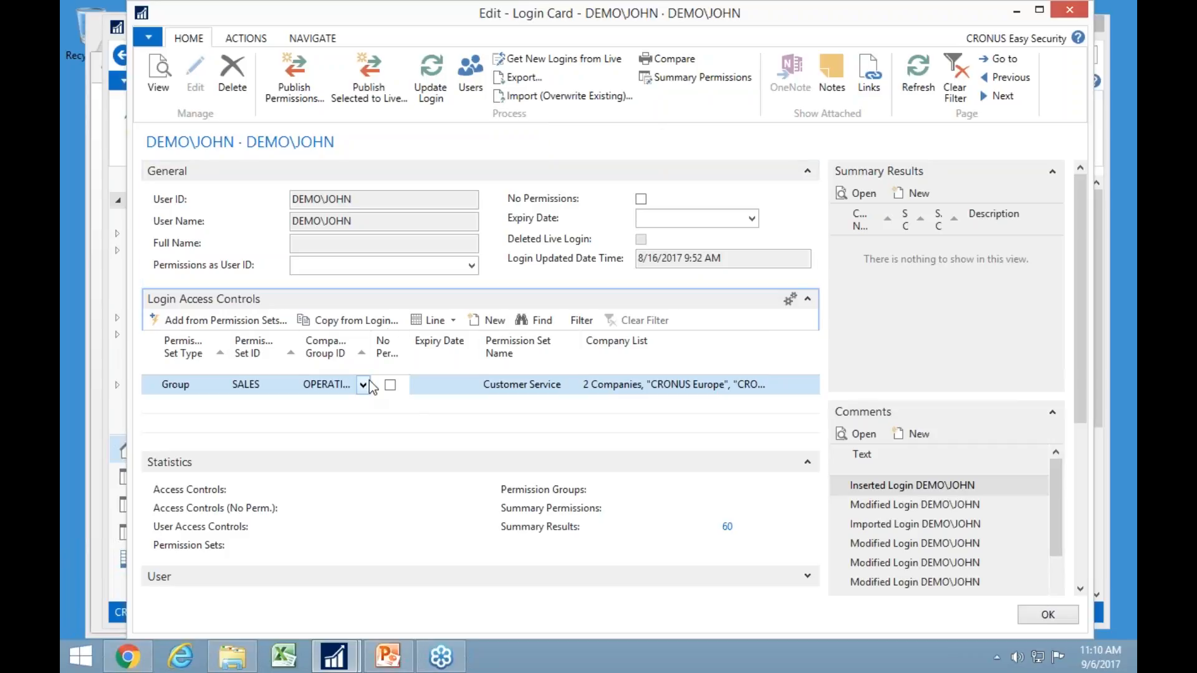
left_click(431, 69)
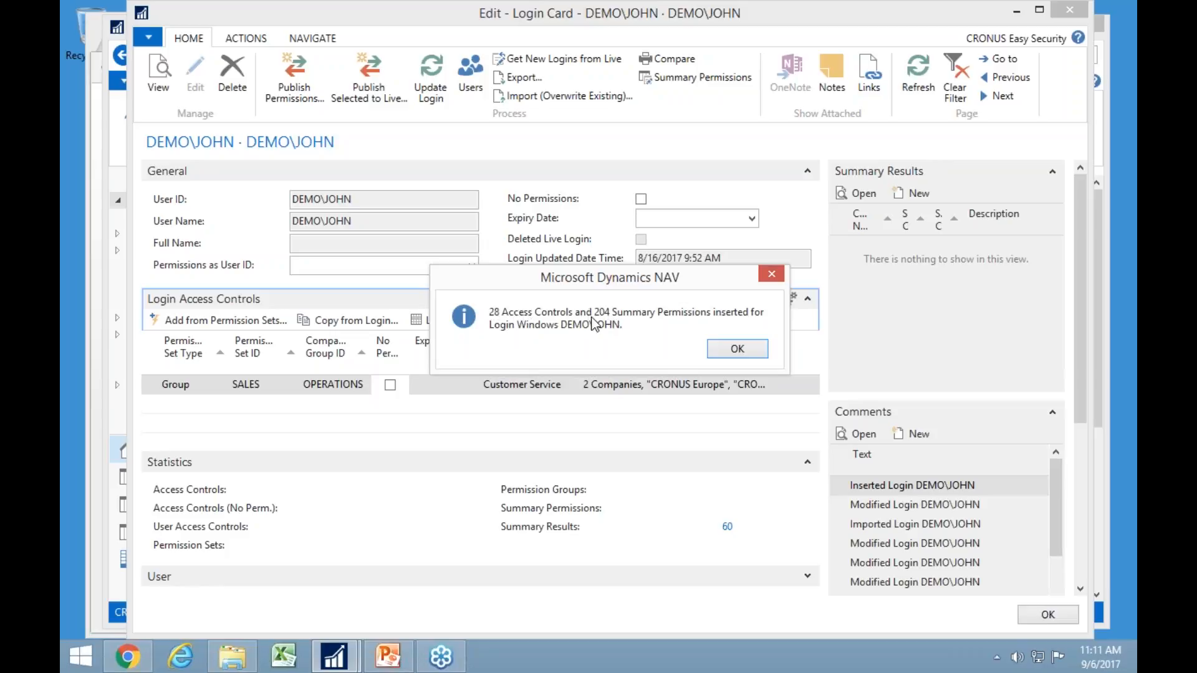
left_click(737, 350)
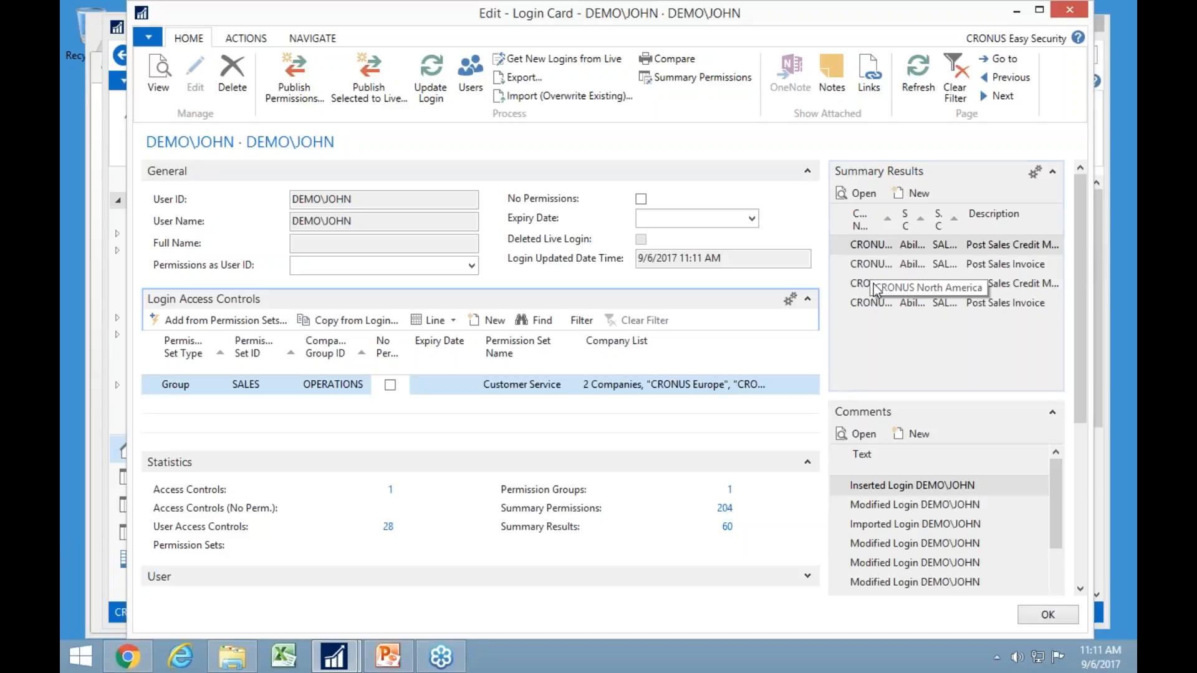
Examine the login's Post Sales Credit Memo summary result for CRONUS Europe, then close it.
left_click(873, 168)
left_click(864, 198)
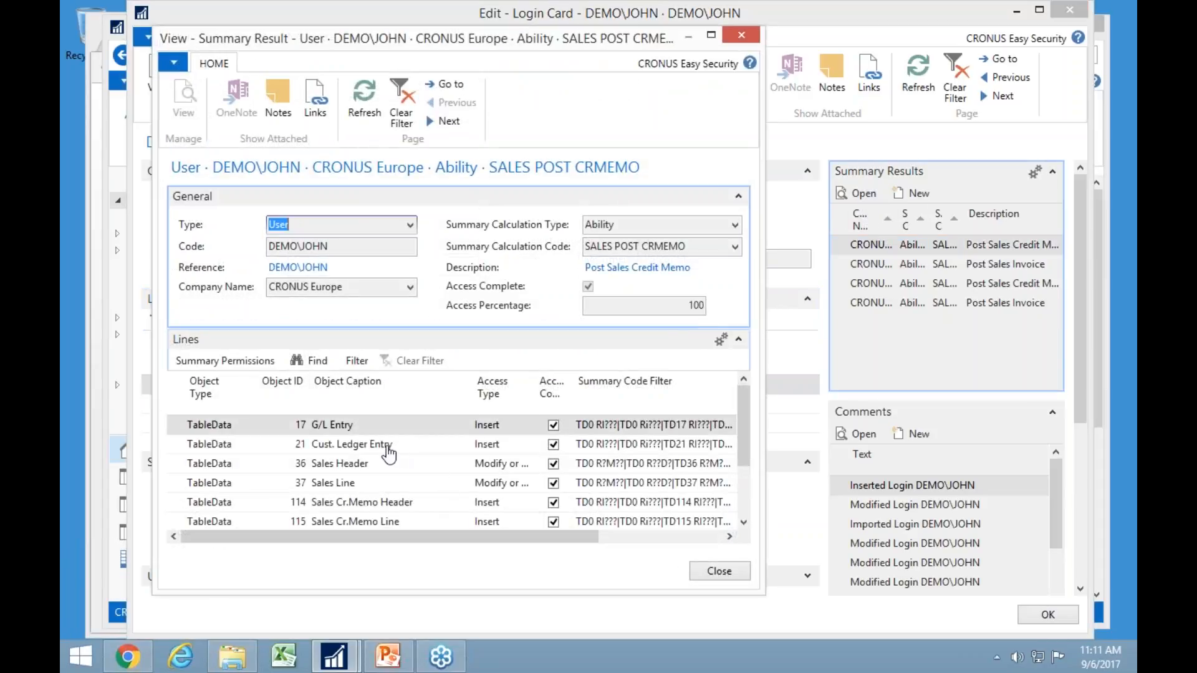
scroll(427, 490, "down", 1)
scroll(424, 489, "up", 1)
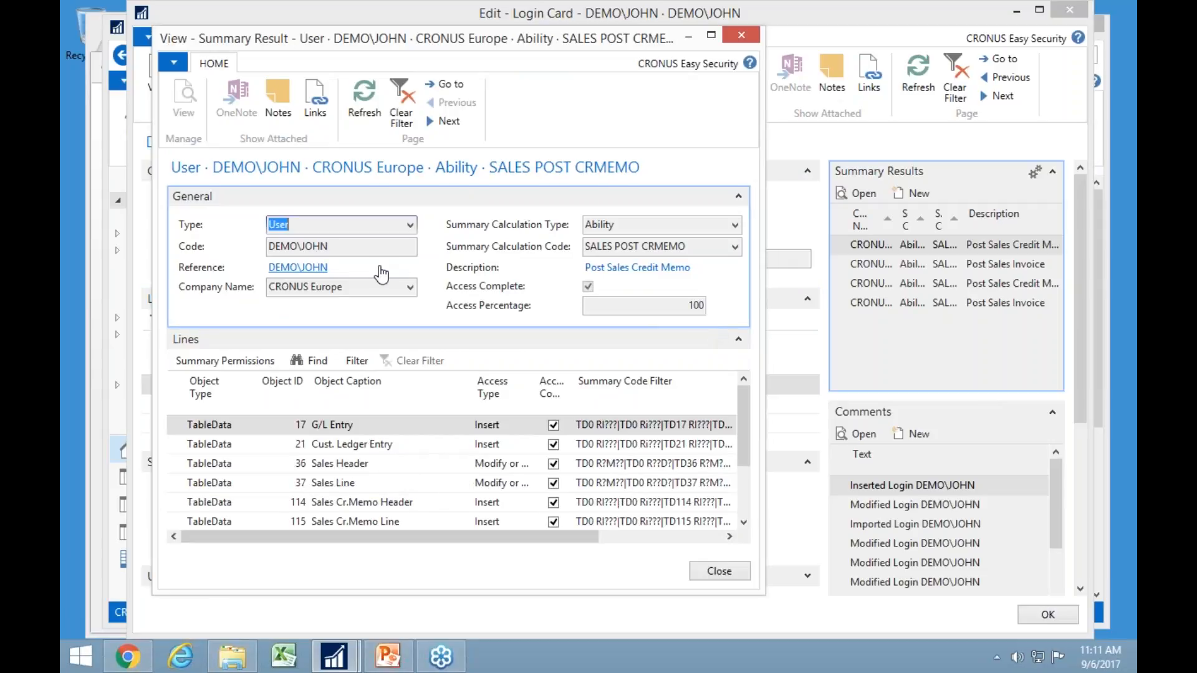
key("Escape")
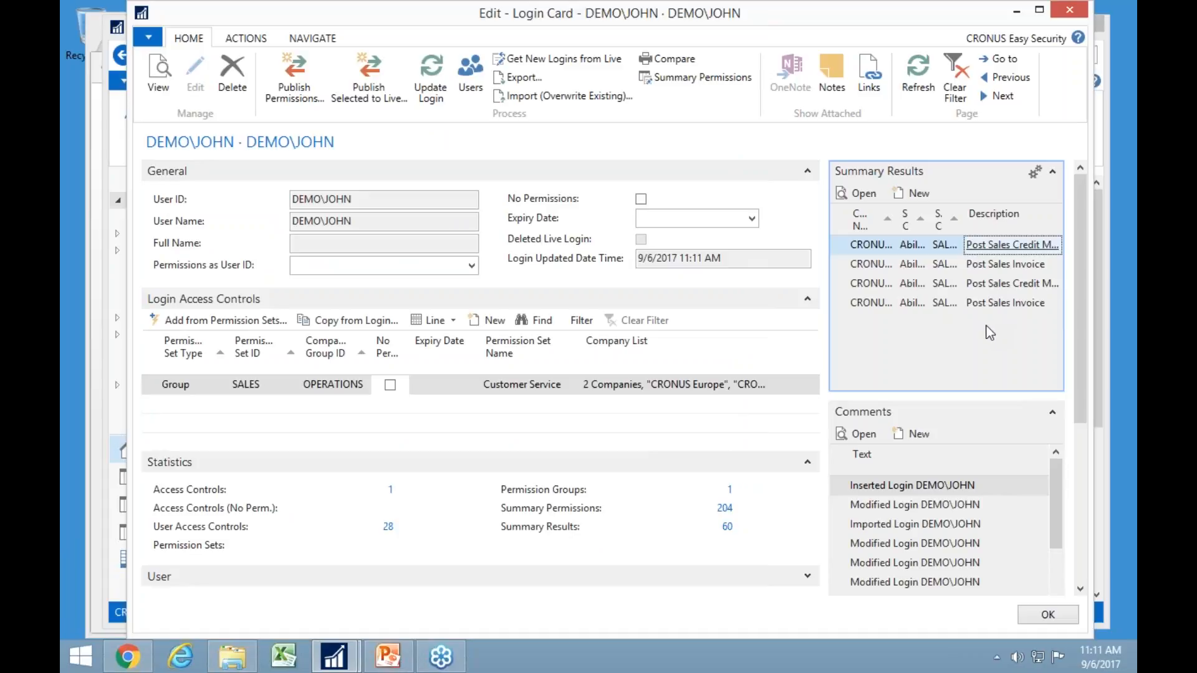
Add a second access control line with the Operations Manager permission group for the CRONUS North America company group.
left_click(292, 405)
scroll(288, 546, "down", 1)
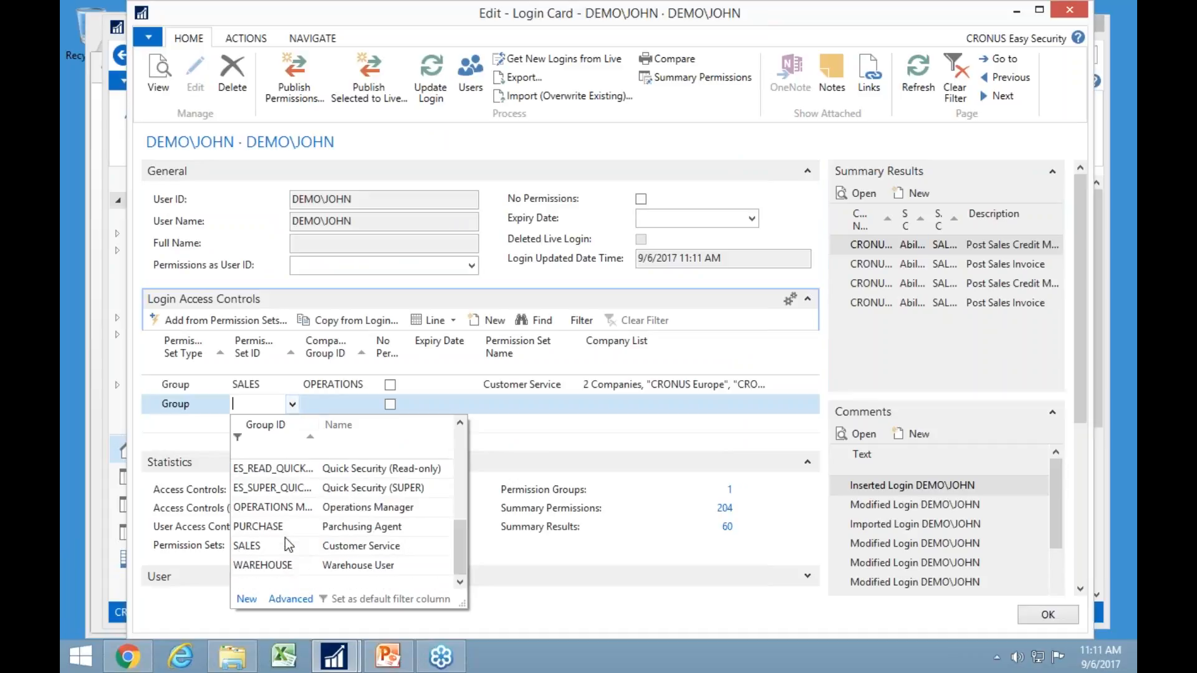
left_click(296, 508)
key("Tab")
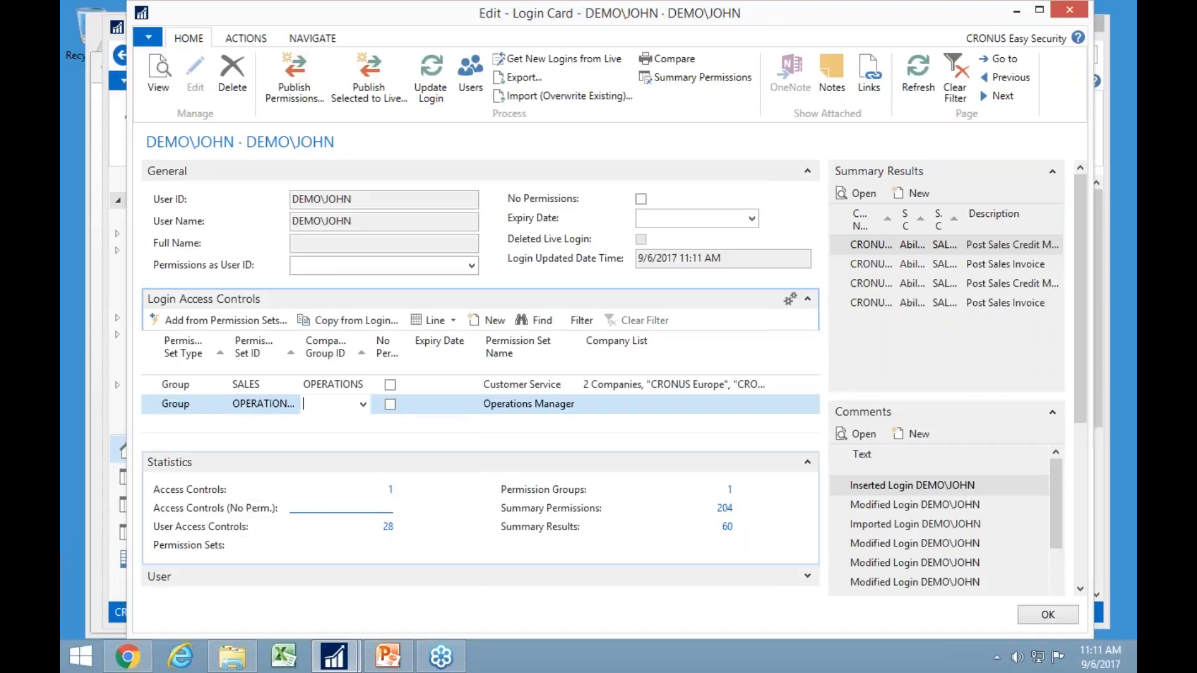
key("F4")
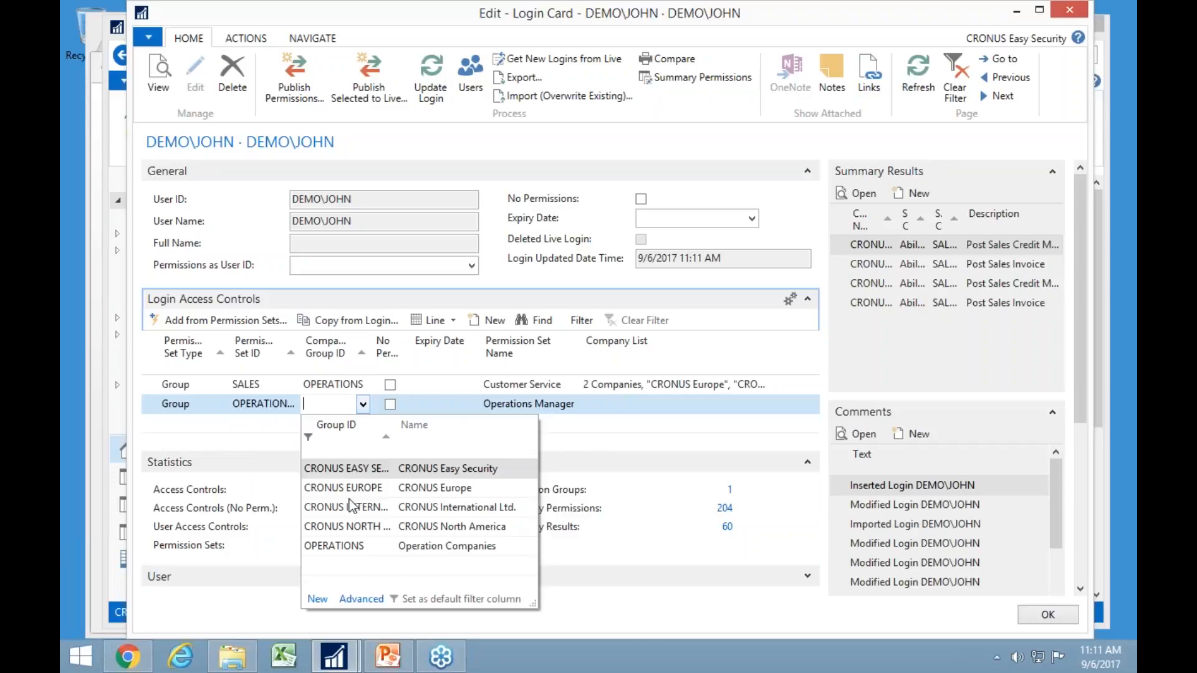
left_click(347, 527)
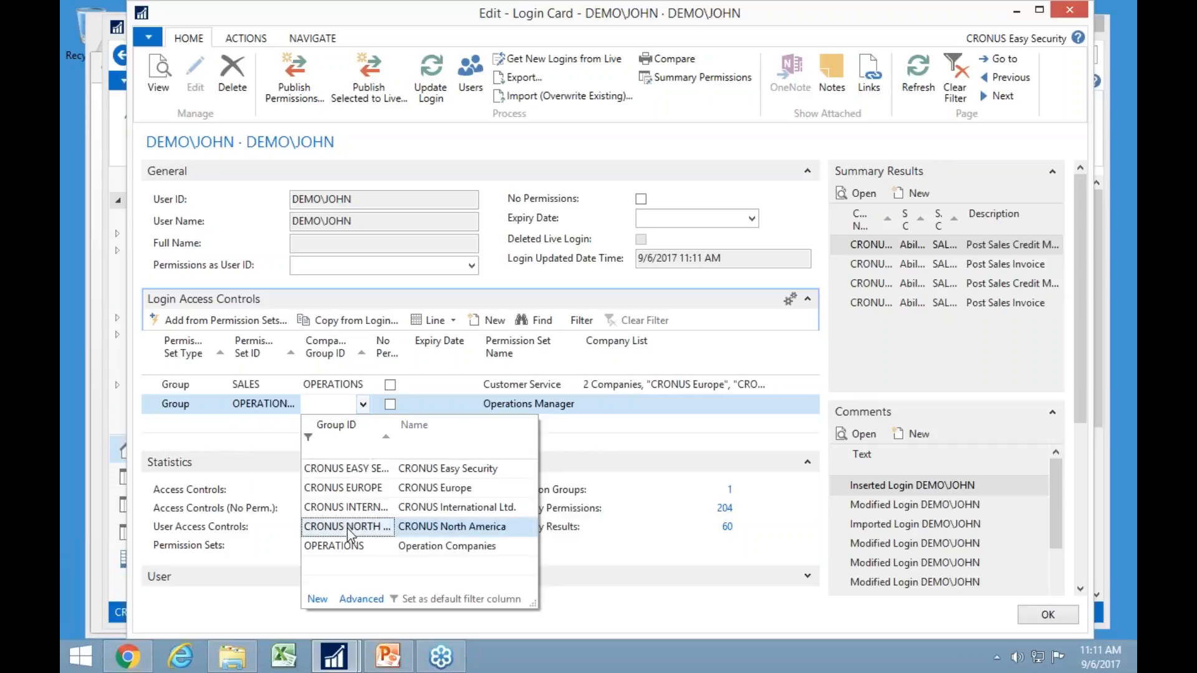
key("Tab")
Set the Operations Manager line's expiry date to 11/1/2017 and update the login.
key("Tab")
type("11/1/")
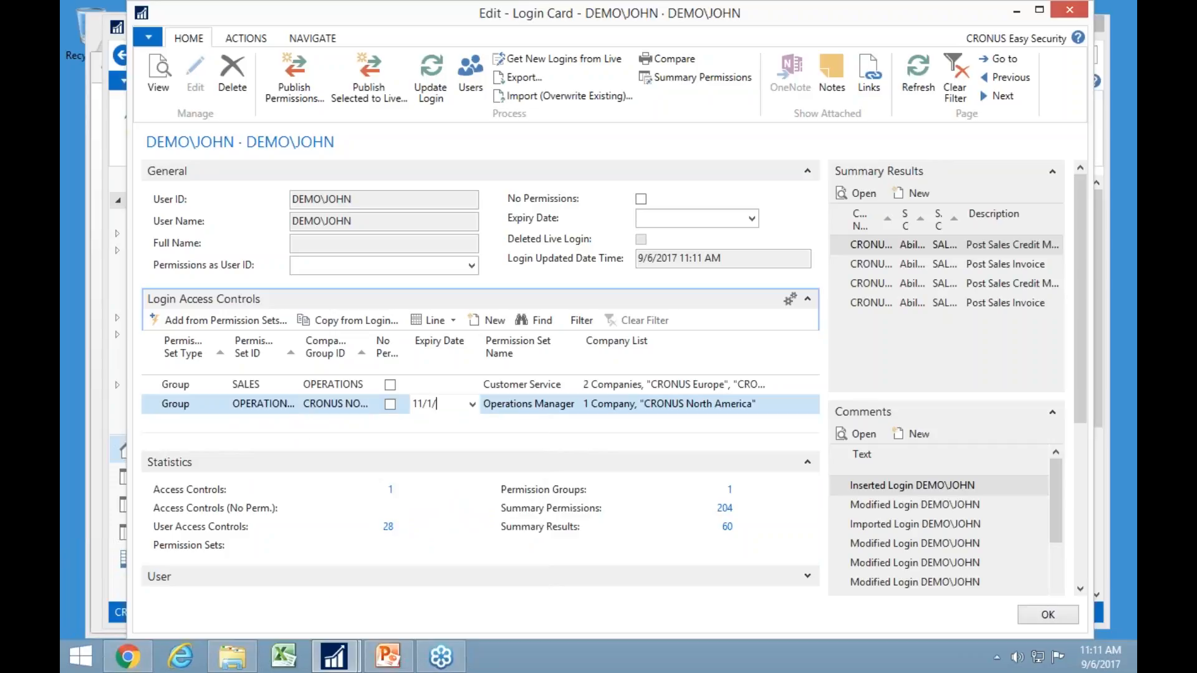
type("2017")
key("Tab")
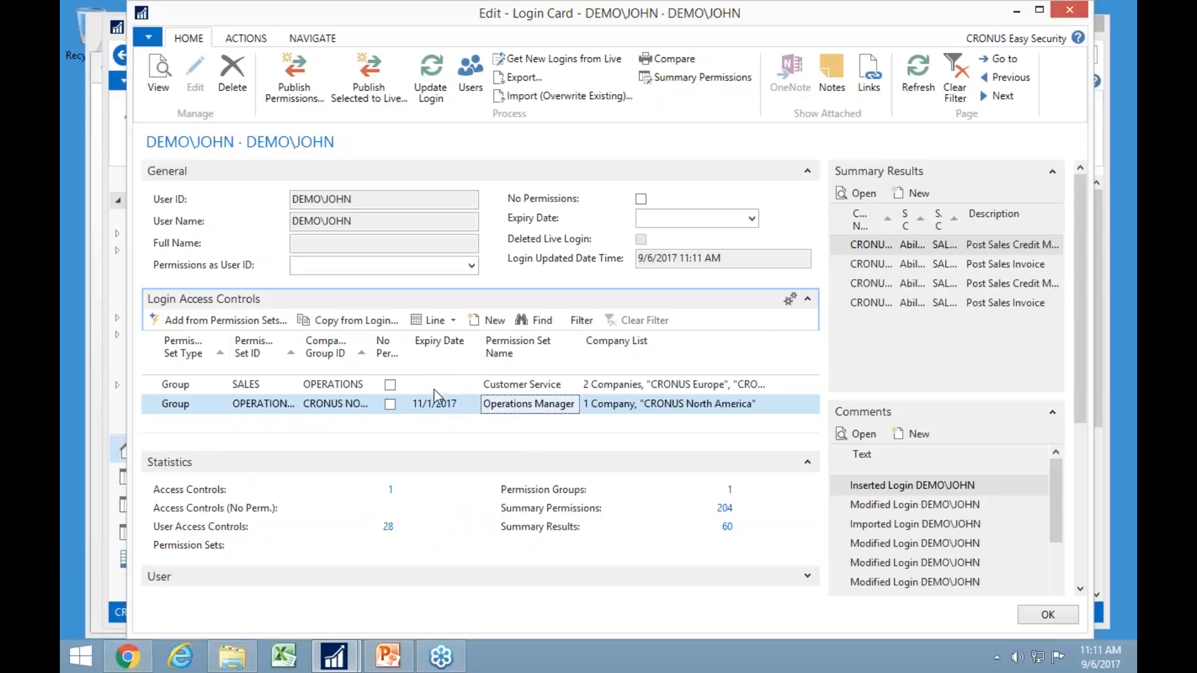
left_click(436, 76)
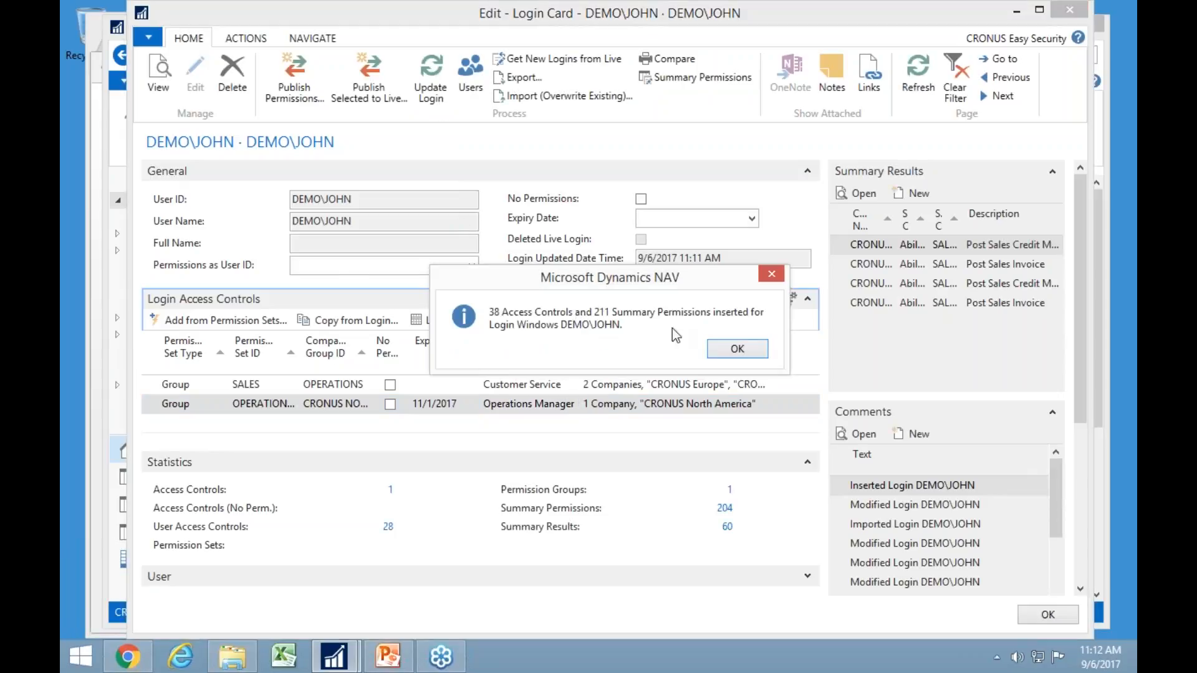
left_click(738, 350)
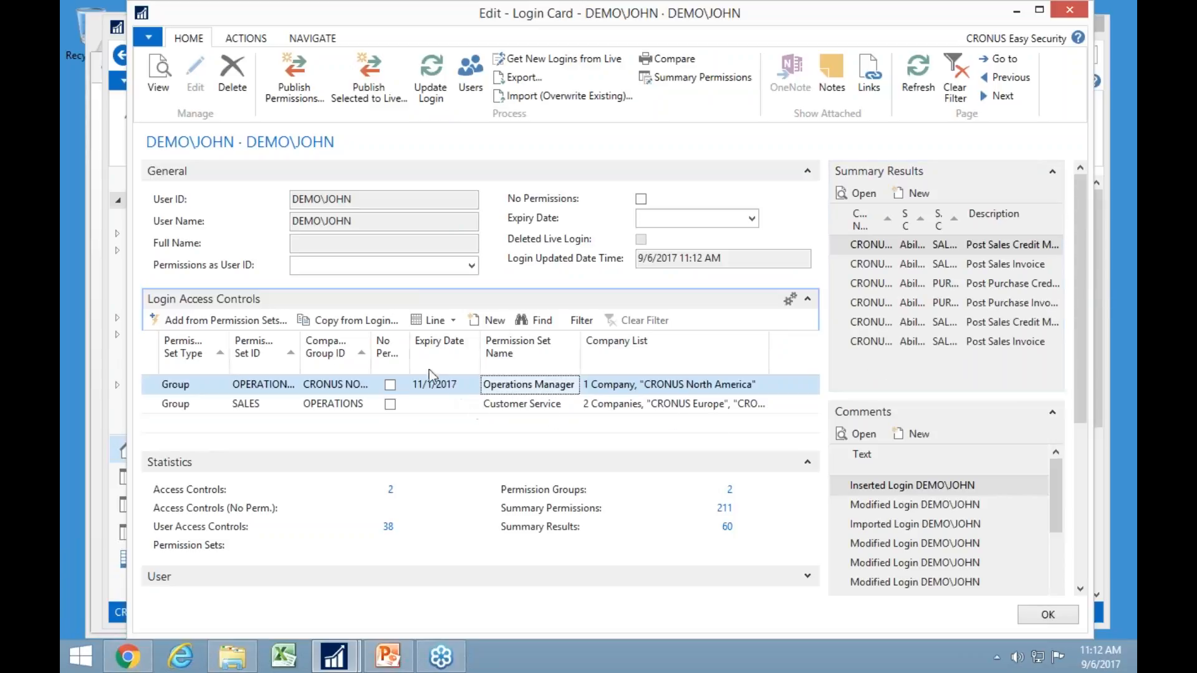
left_click(390, 385)
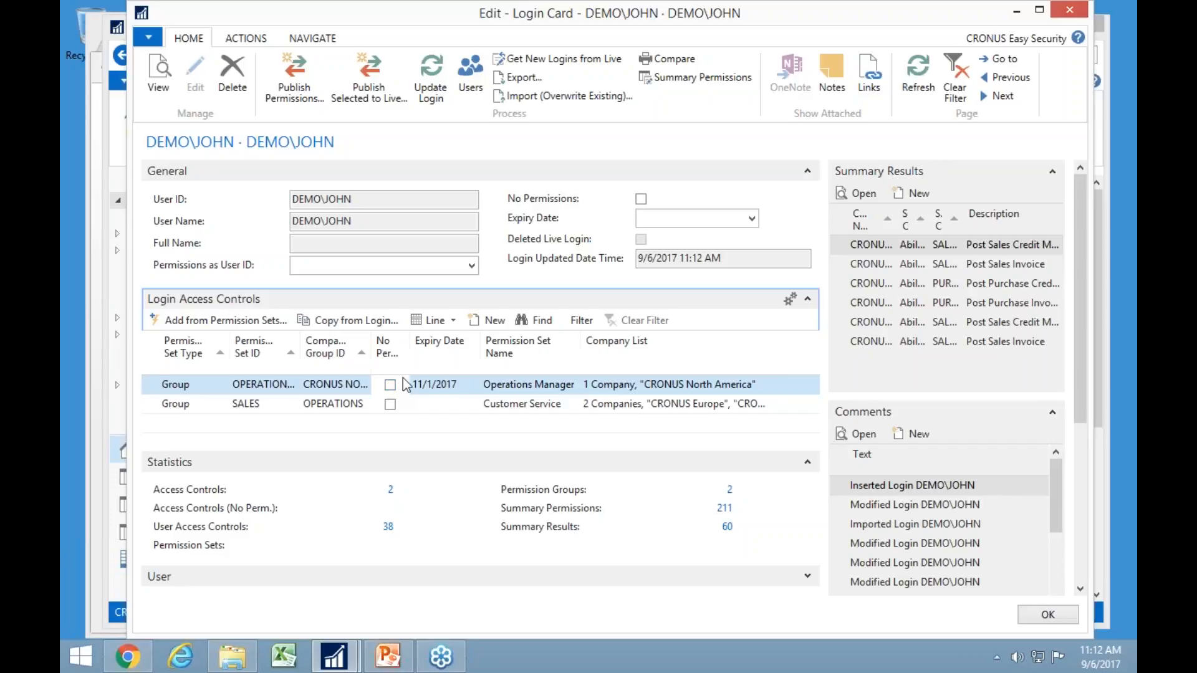
left_click(434, 321)
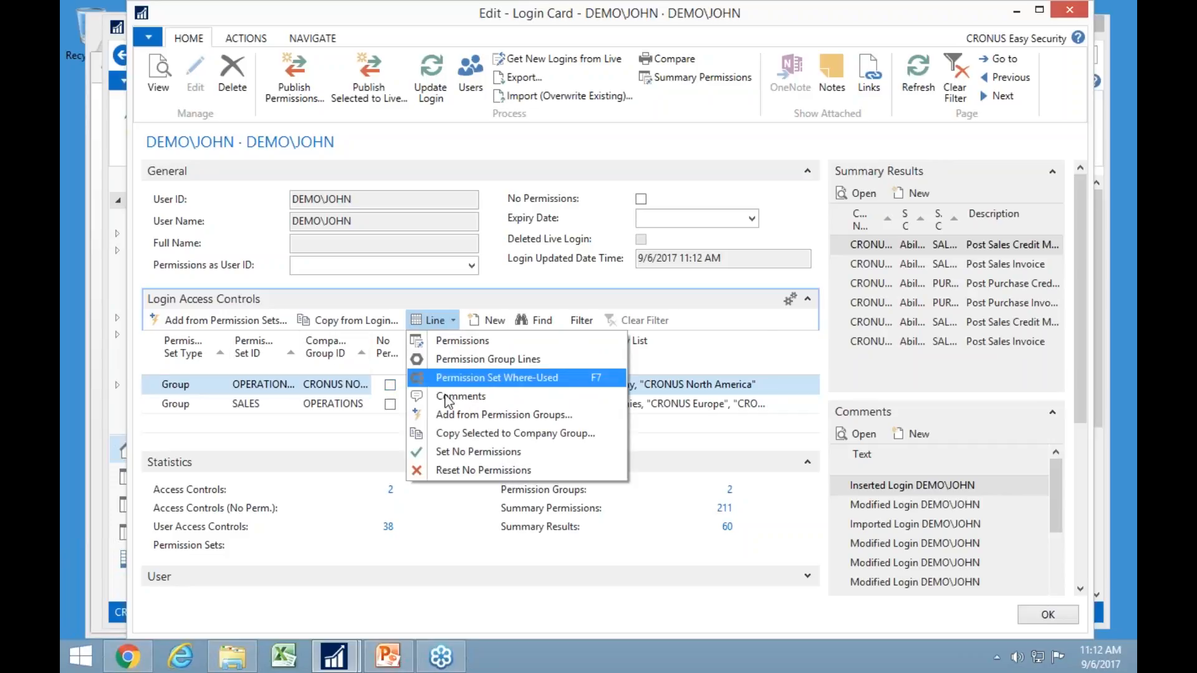
left_click(477, 473)
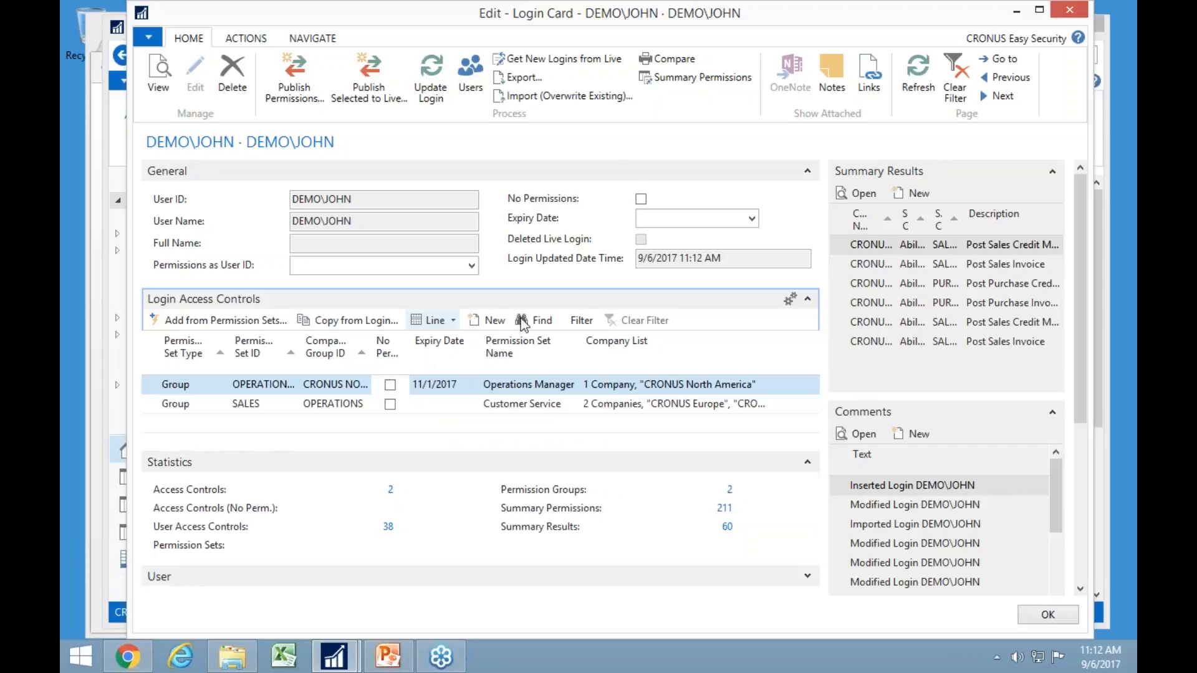
Open the login's summary permissions to review its access per object and company.
left_click(707, 81)
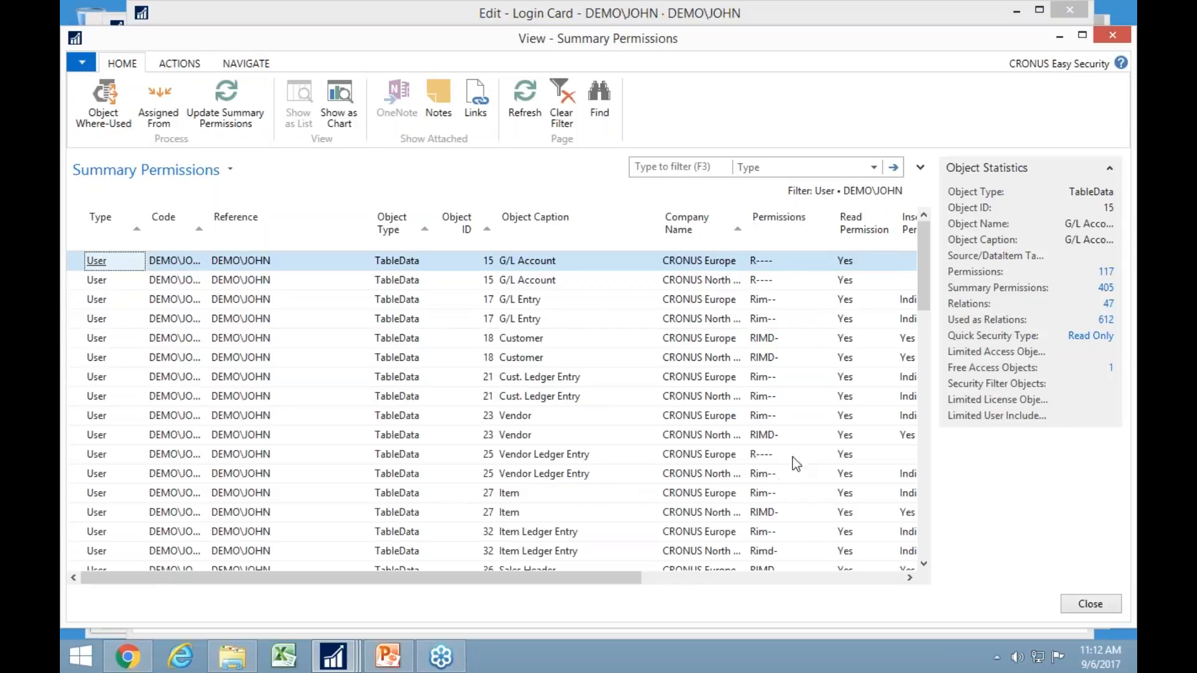
Check which permission groups and sets grant the login's Vendor Ledger Entry permissions in CRONUS North America, and close the overview.
left_click(802, 480)
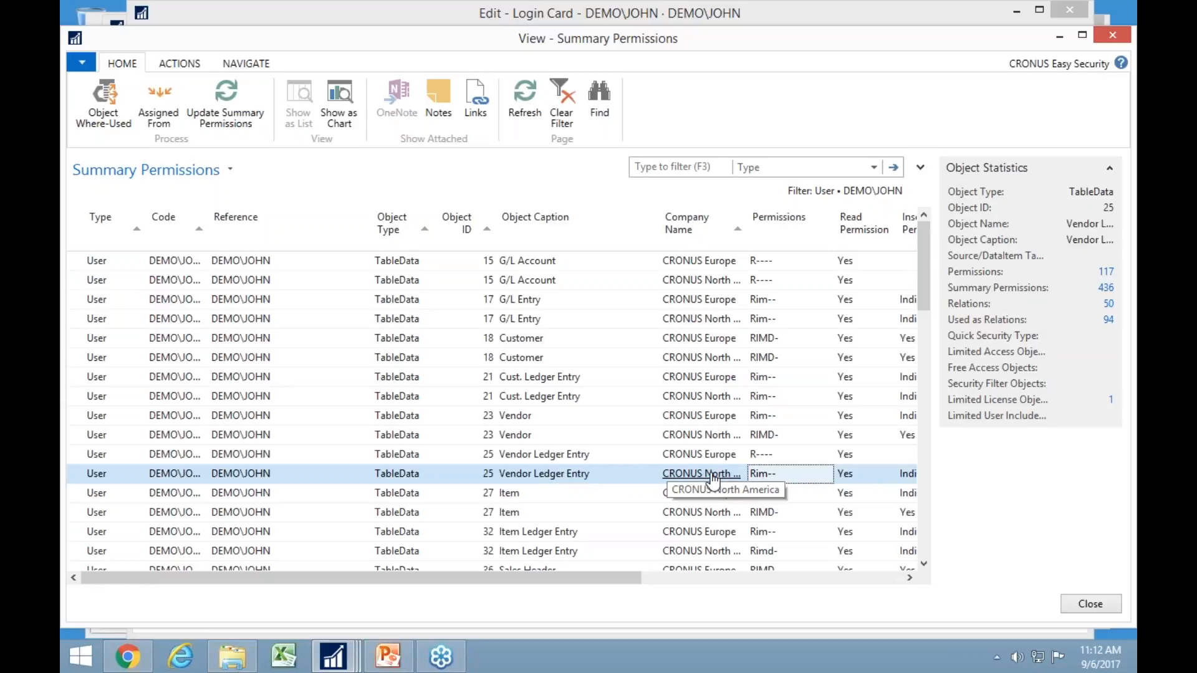
left_click(158, 97)
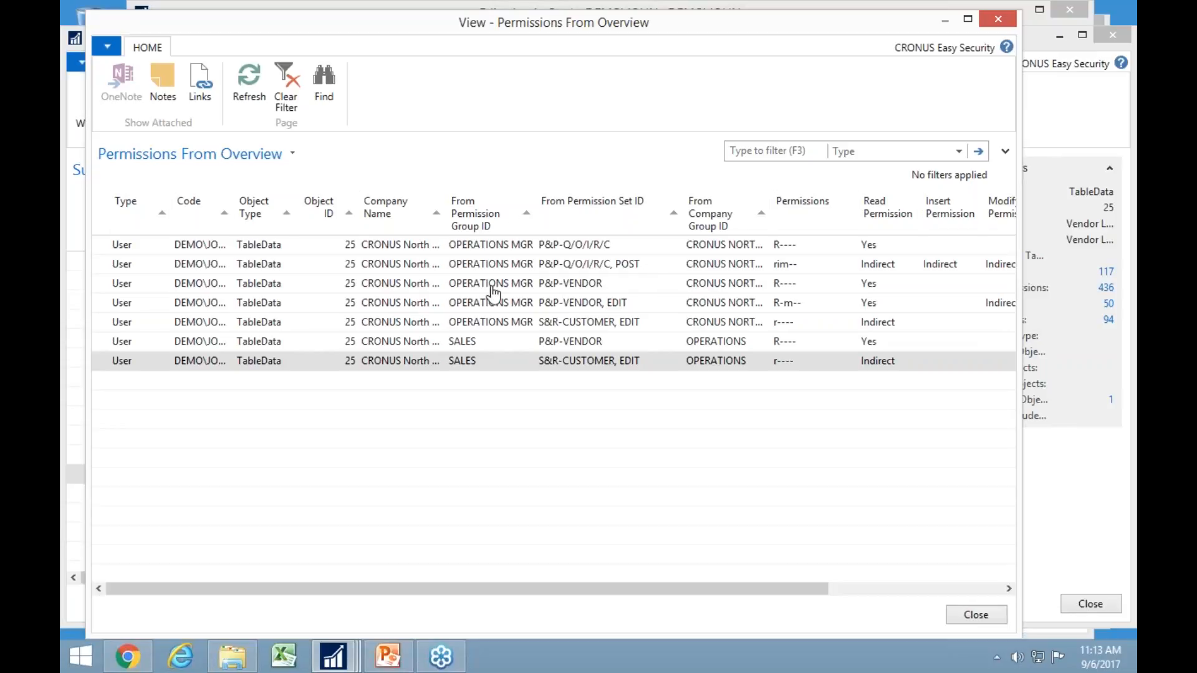
key("Escape")
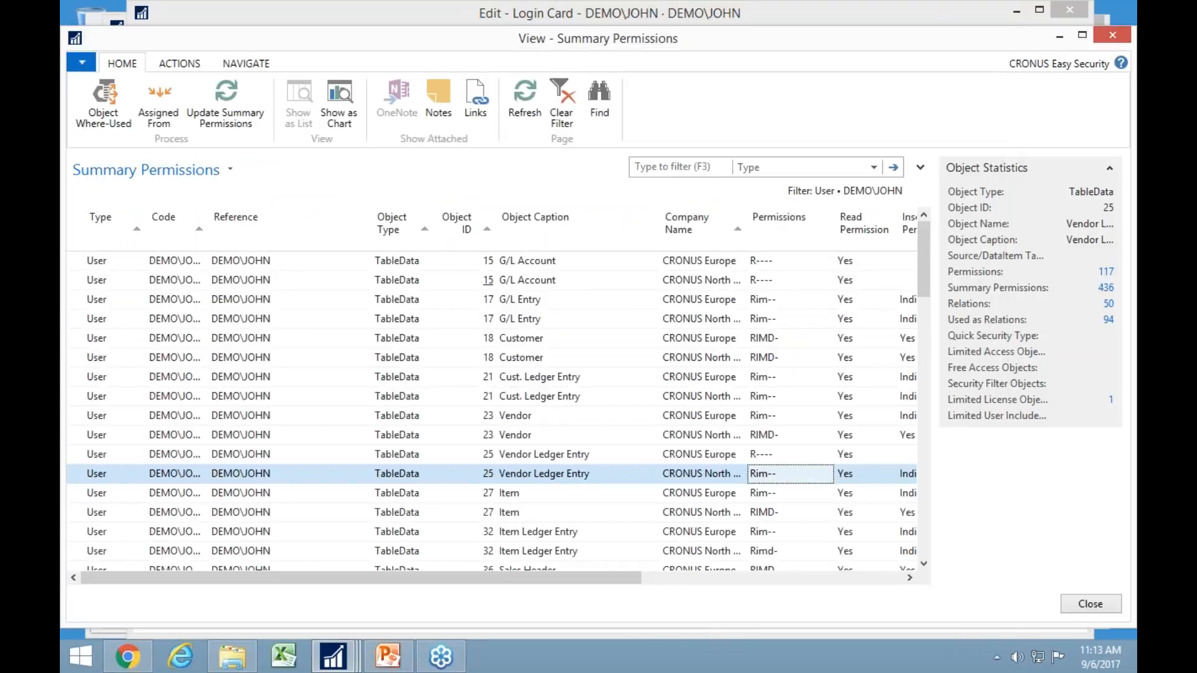
Close the login's summary permissions and login card, and go to the permission sets list.
key("Escape")
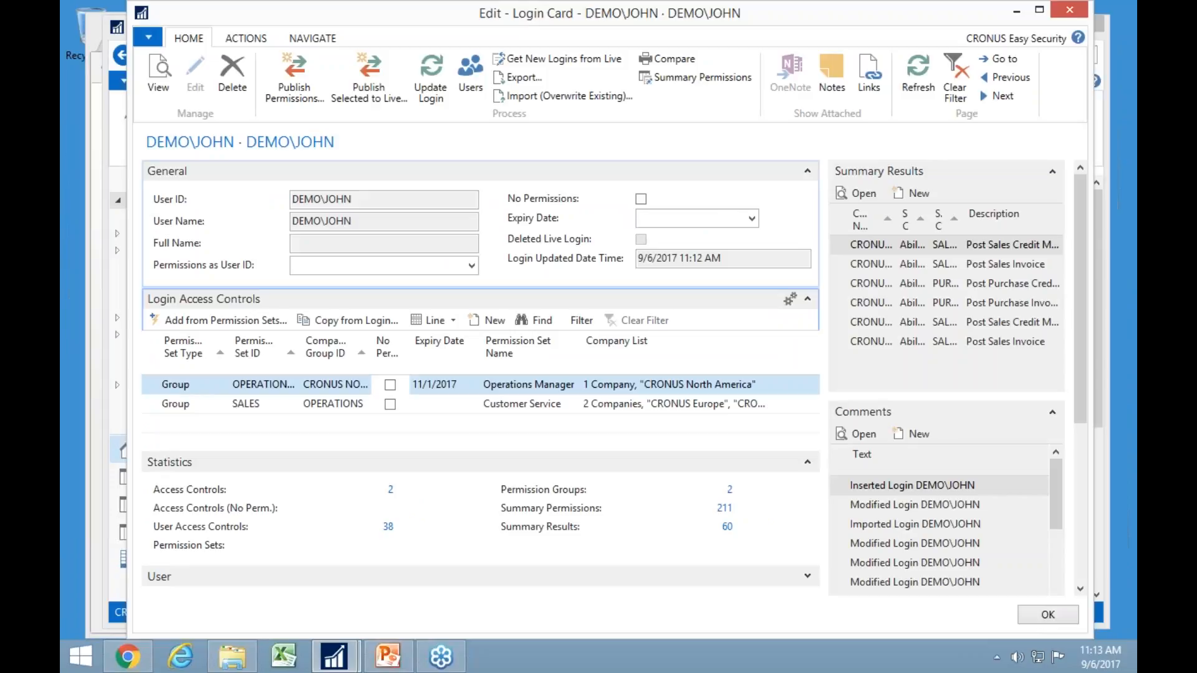
key("Escape")
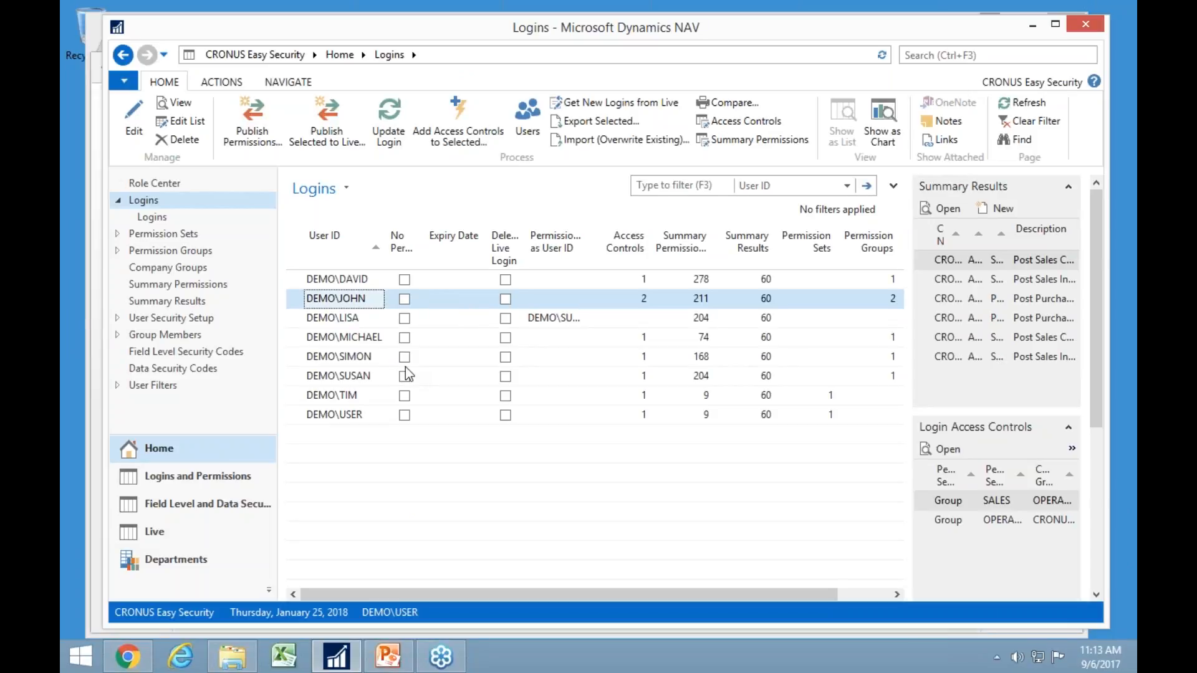
left_click(190, 237)
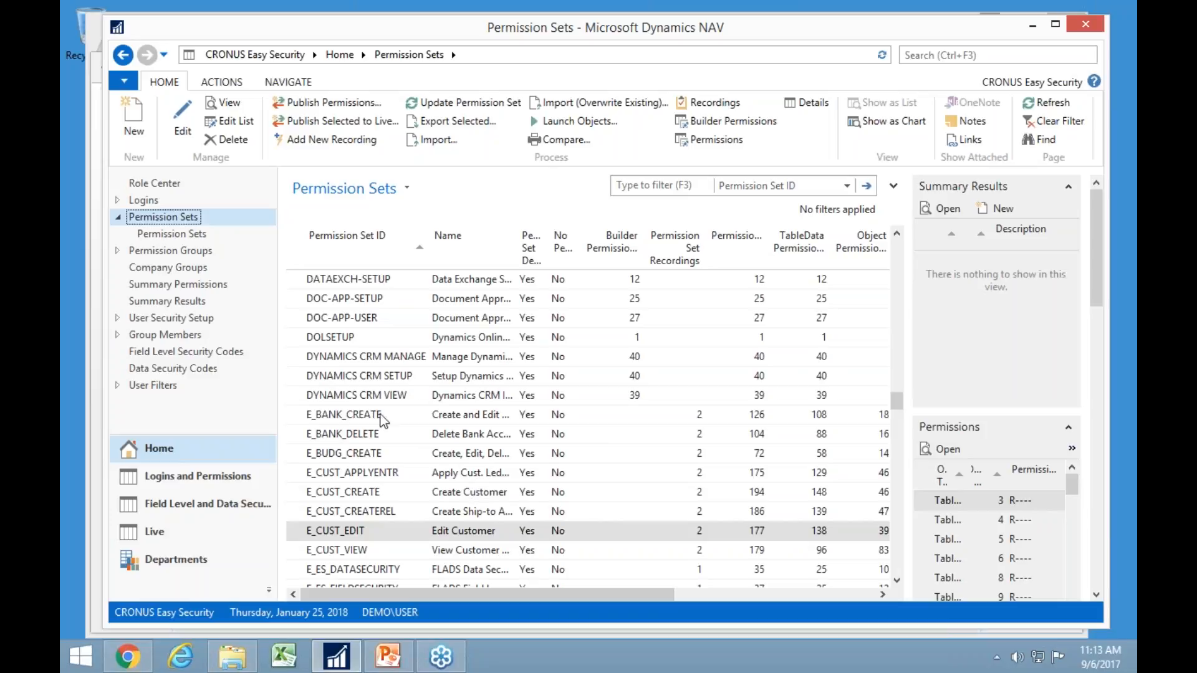
Switch to SQL Server Profiler and create a new trace connected to the DEMO\NAVDEMO server.
left_click(84, 667)
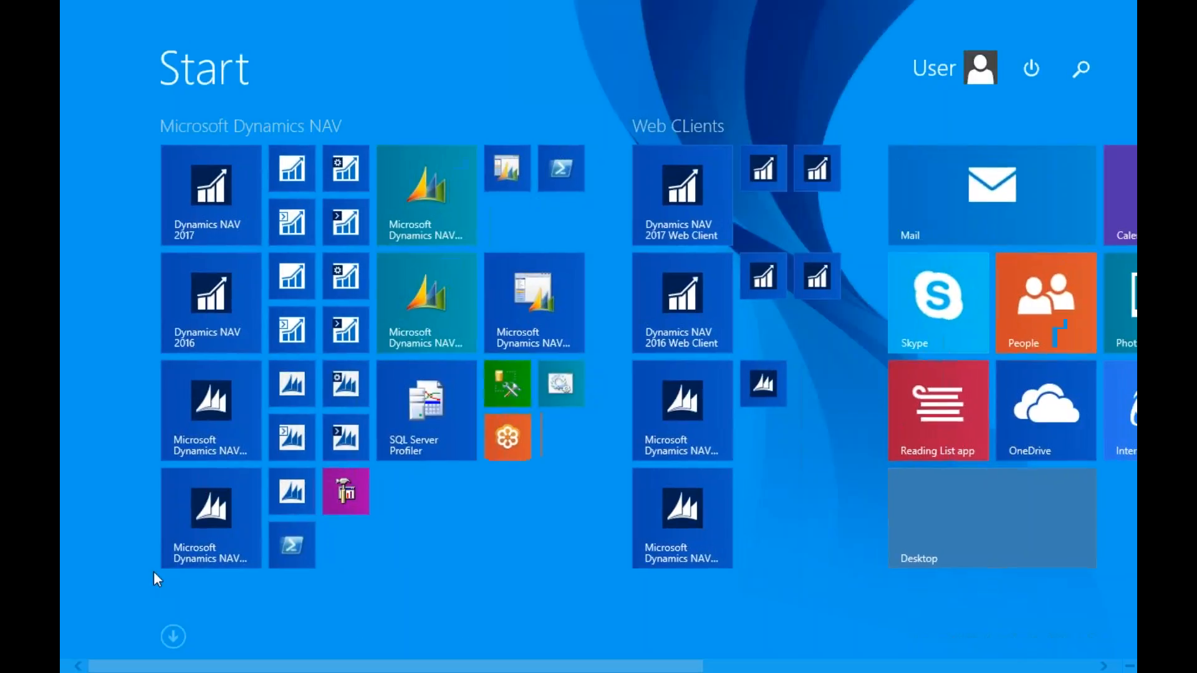
left_click(417, 409)
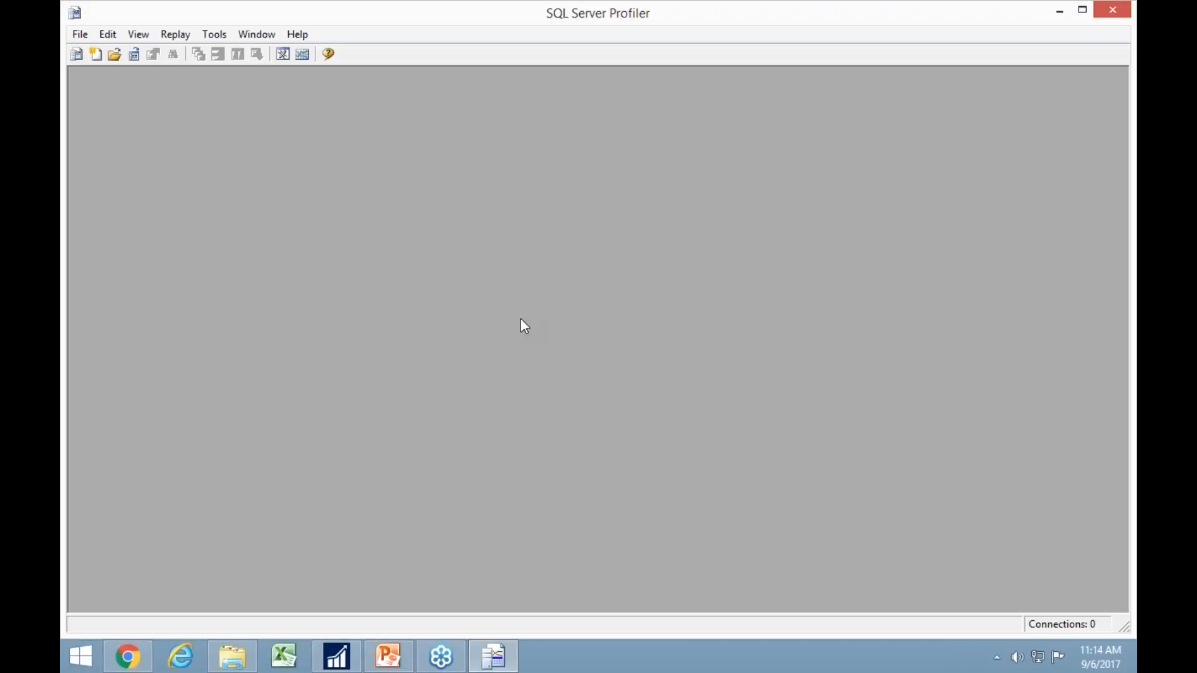
left_click(75, 57)
left_click(516, 351)
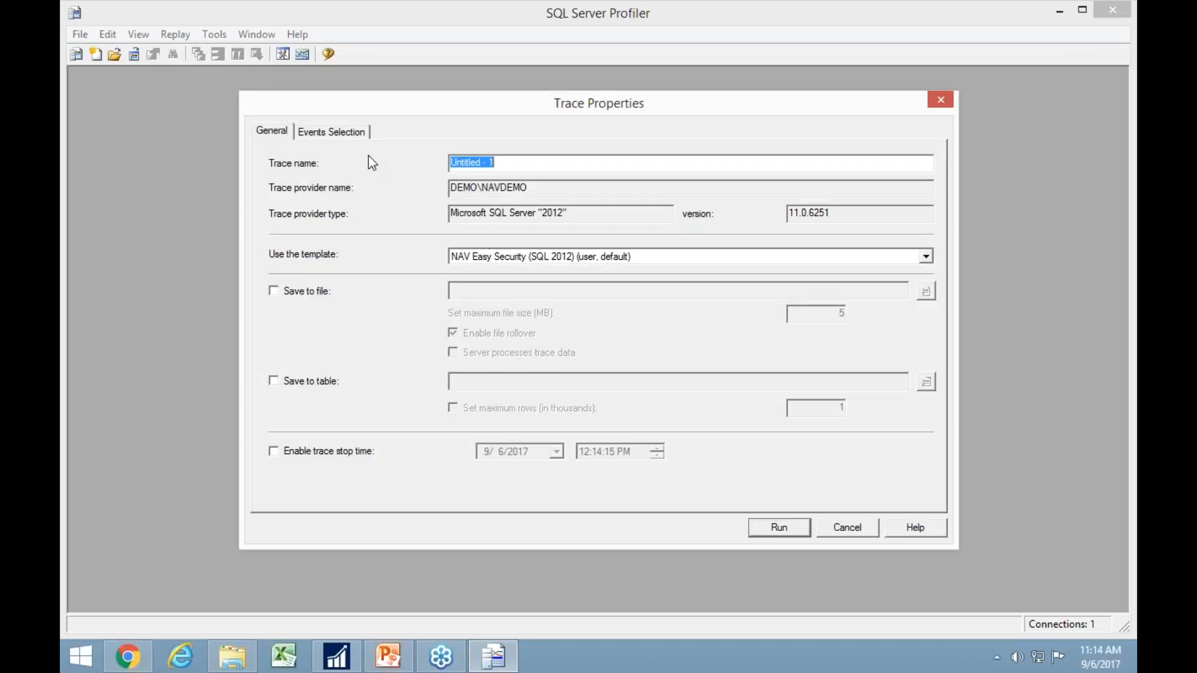
Filter the trace to database names like %10%, and run it in a maximized trace window.
left_click(342, 135)
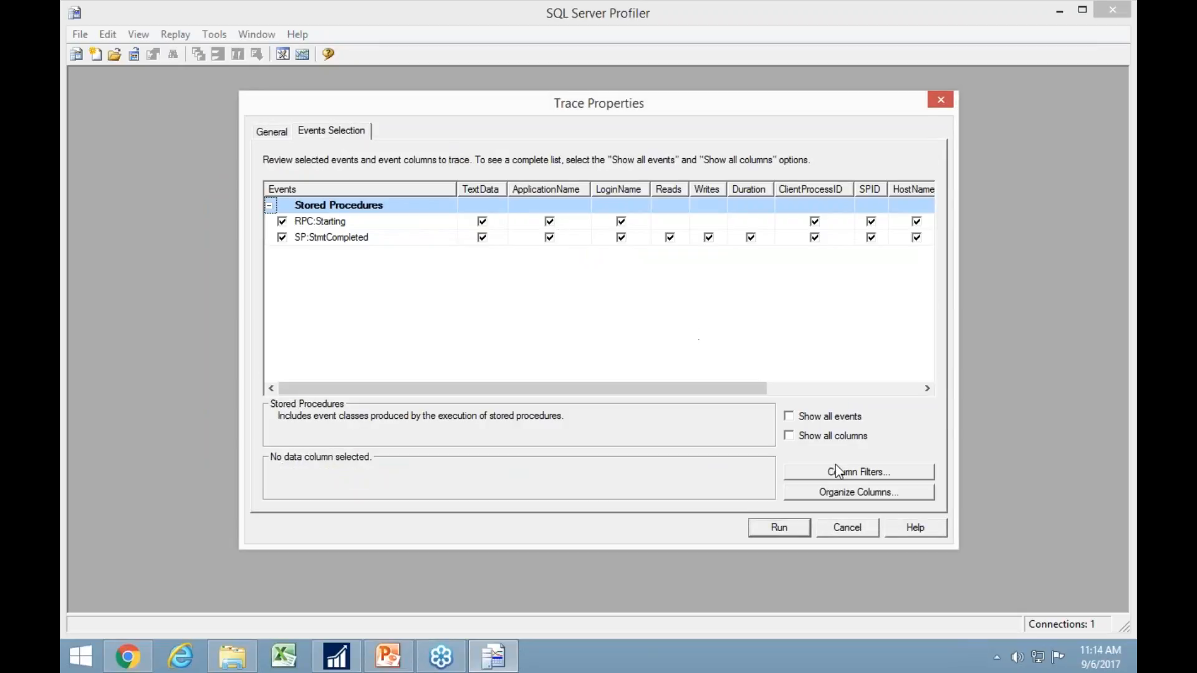
left_click(849, 477)
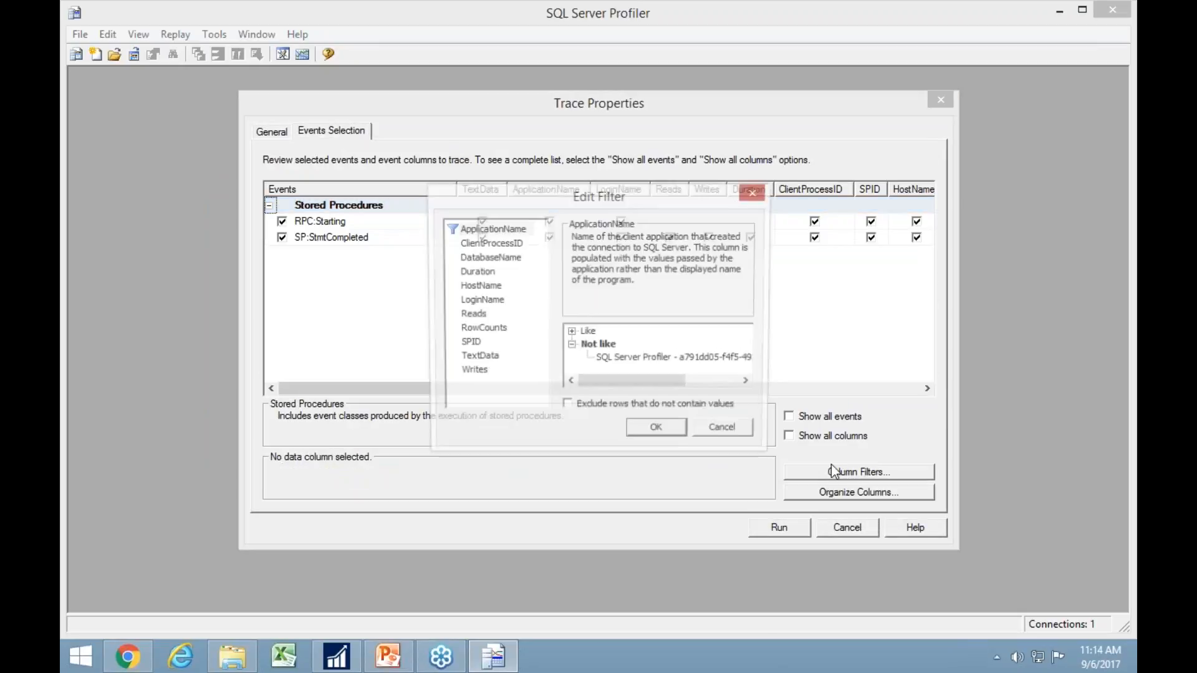
left_click(494, 258)
left_click(571, 333)
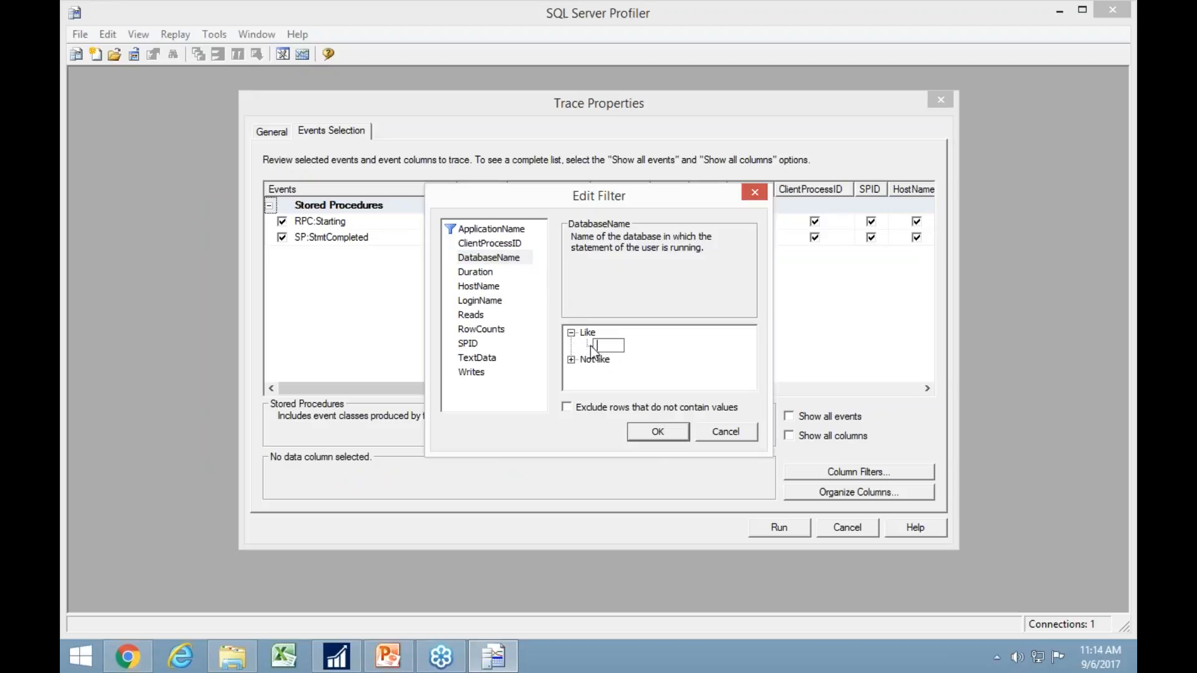
type("%10%")
key("Return")
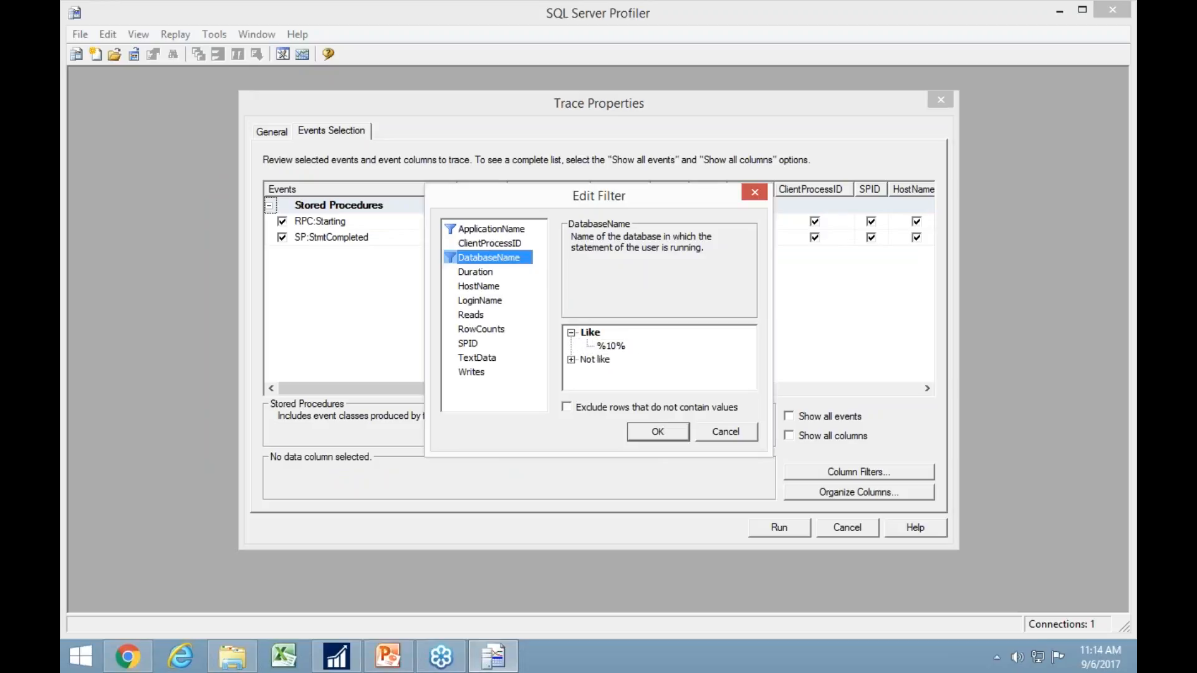
left_click(658, 432)
left_click(787, 534)
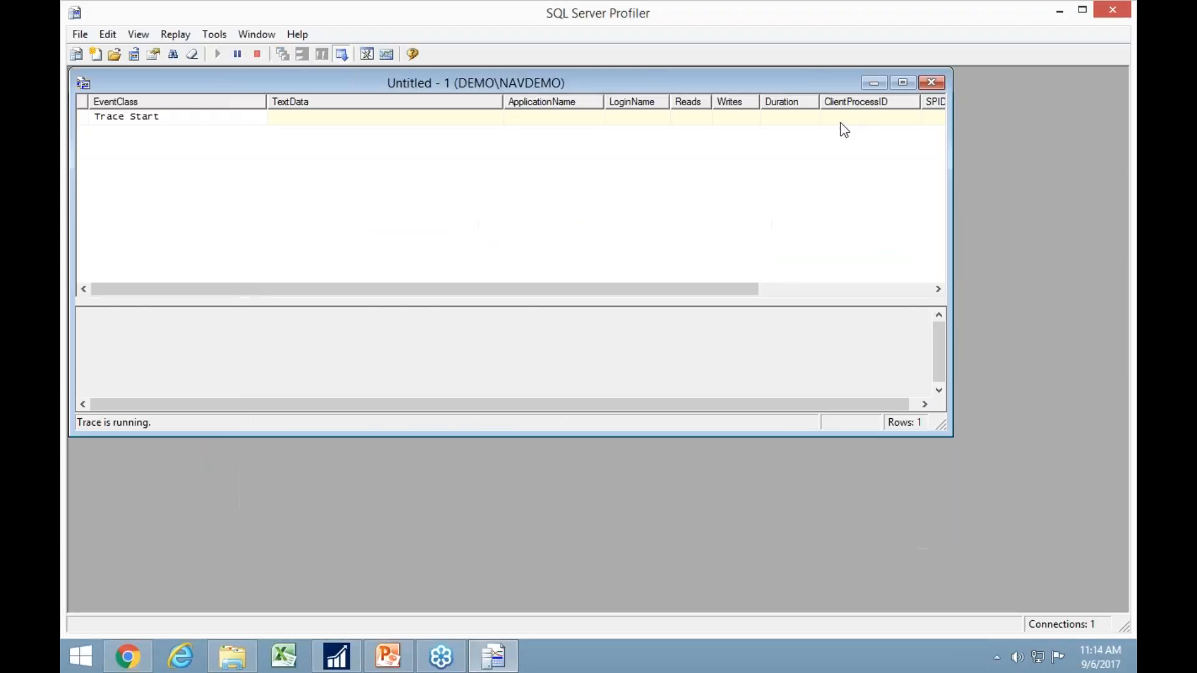
left_click(902, 83)
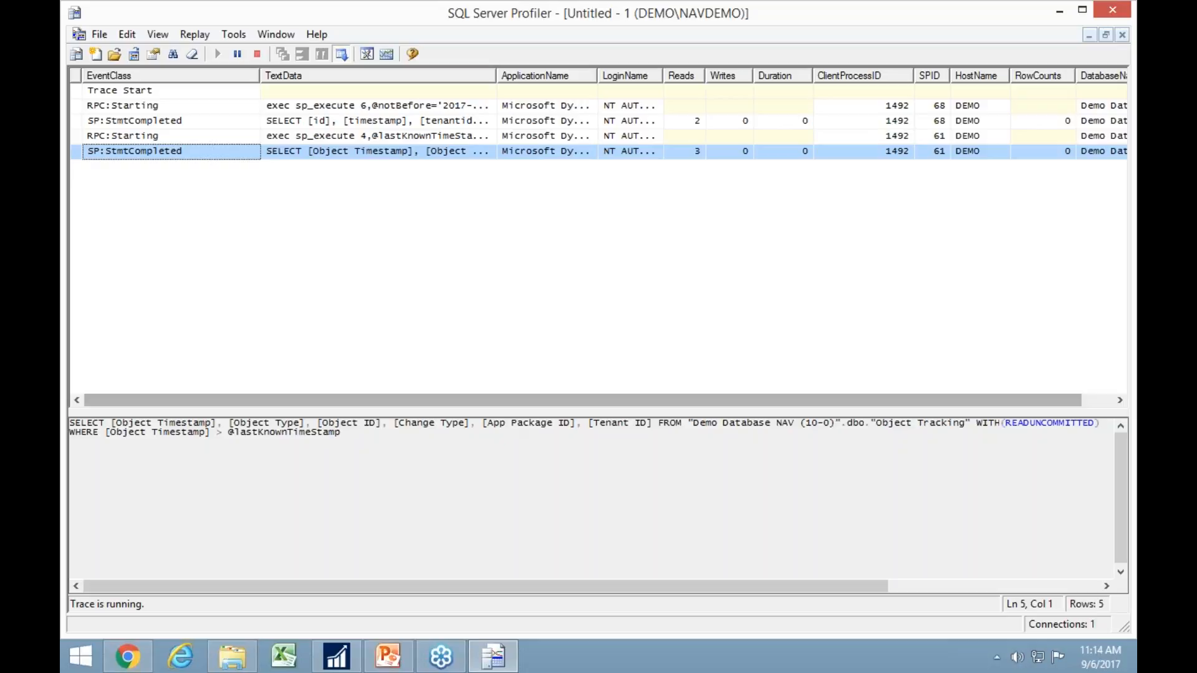
Switch to Microsoft Dynamics NAV and open the Customers list from the Sales & Marketing order processing area.
mouse_move(343, 661)
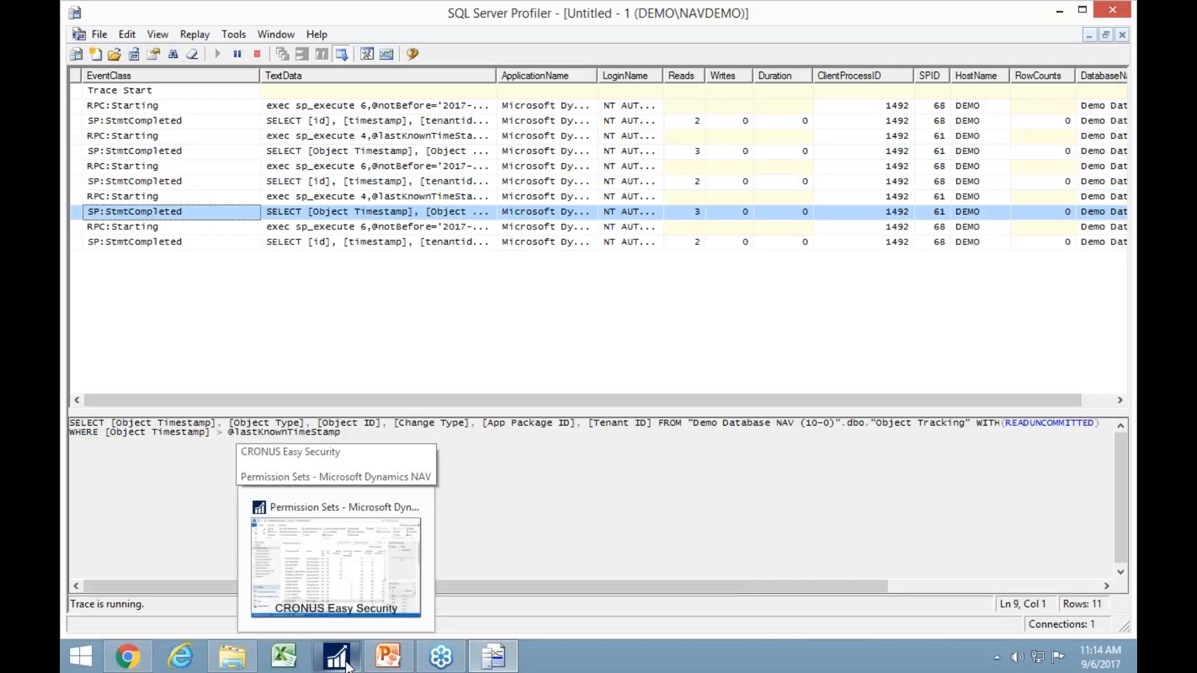
left_click(336, 568)
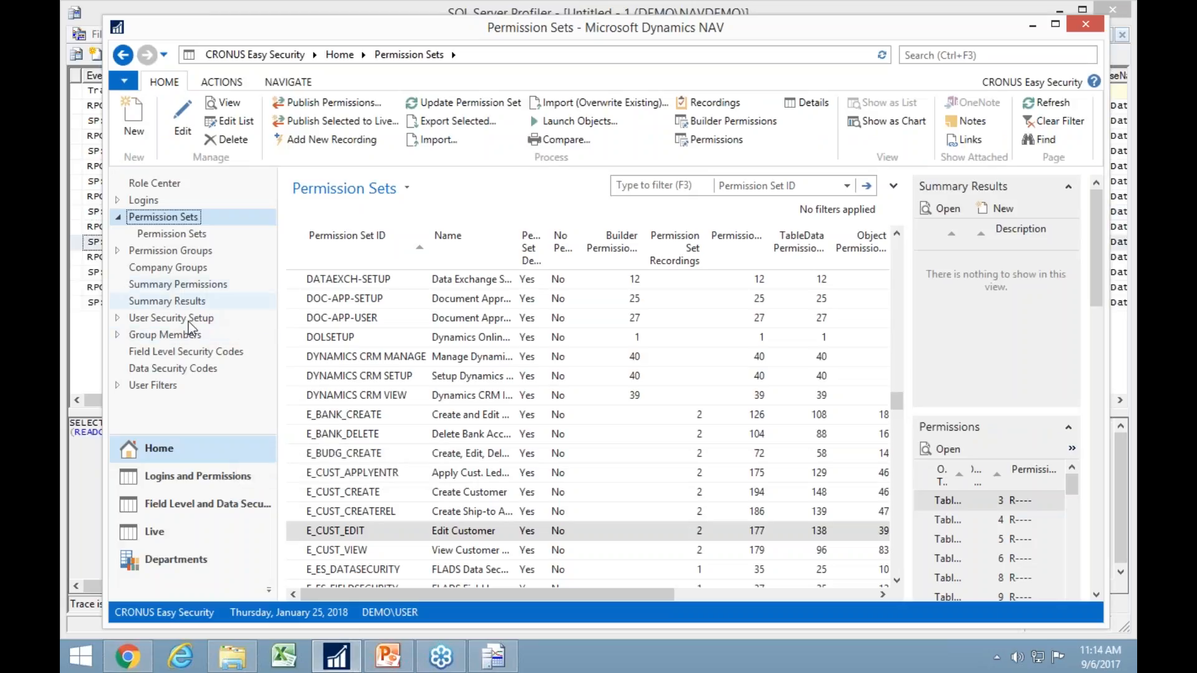
left_click(172, 559)
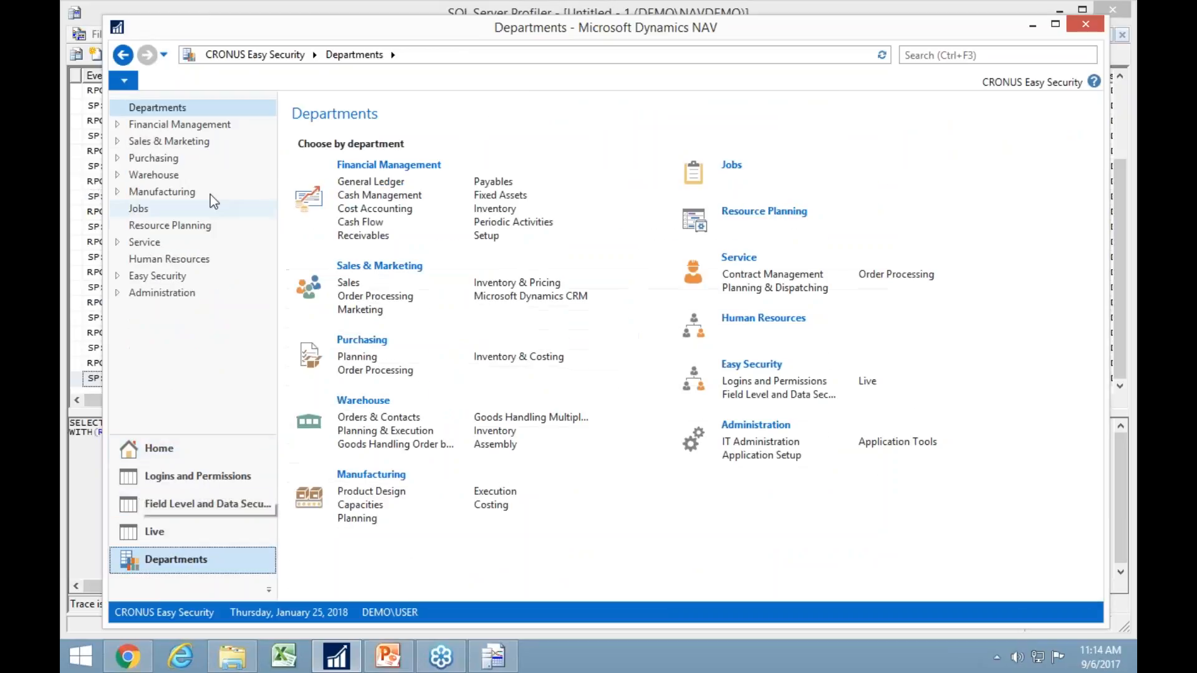
left_click(174, 141)
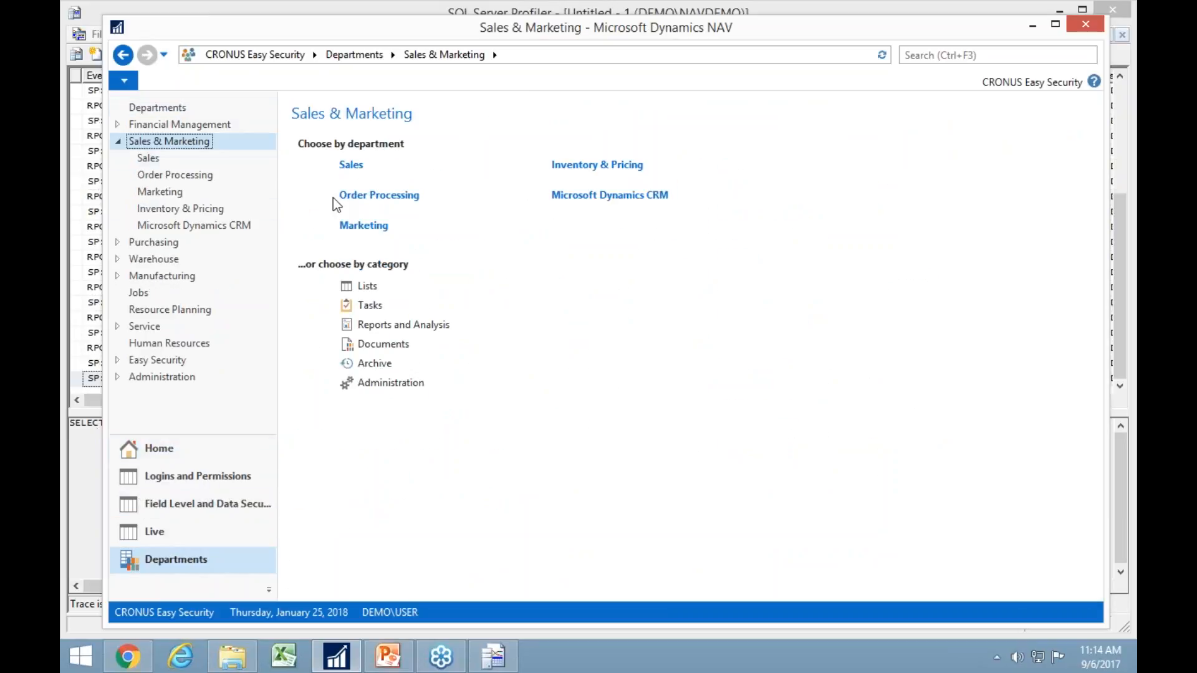
left_click(378, 201)
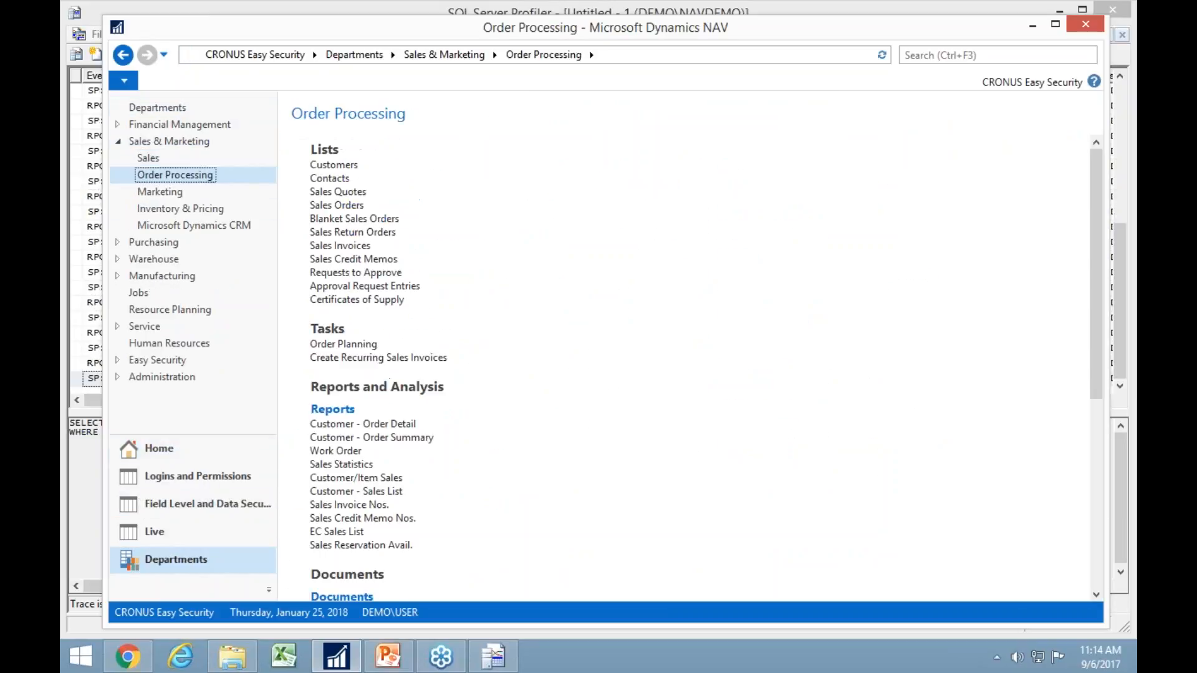
left_click(330, 166)
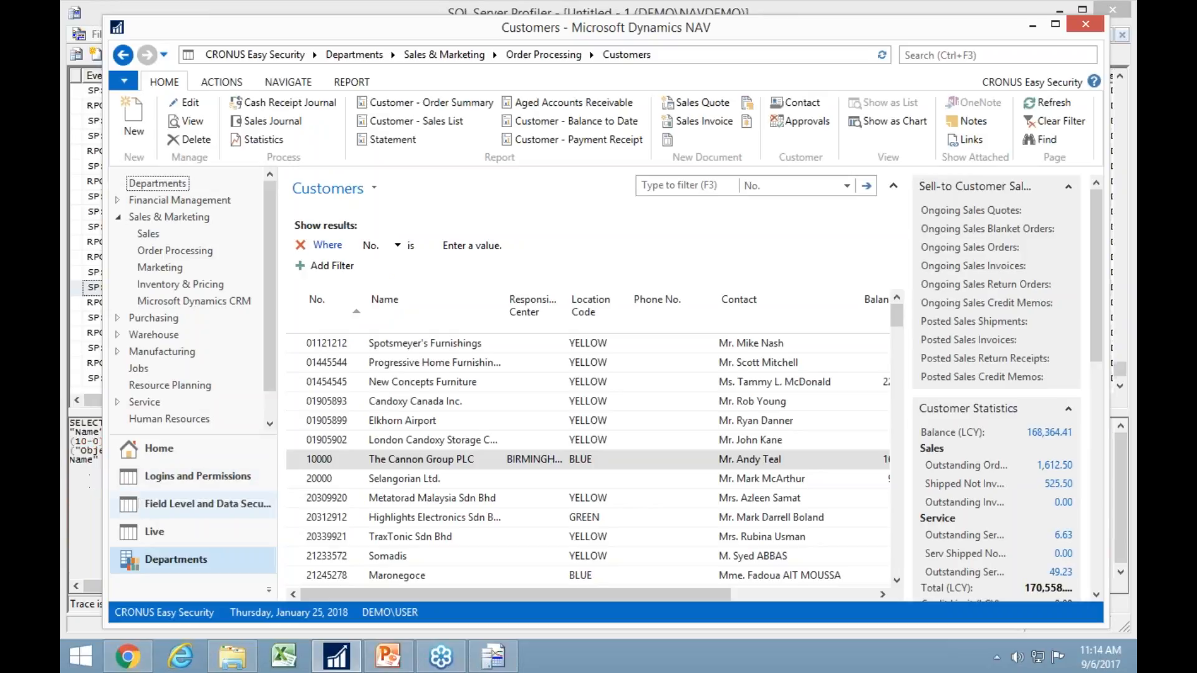
Fill in the second address line on the customer card of The Cannon Group PLC, and close the card.
left_click(417, 463)
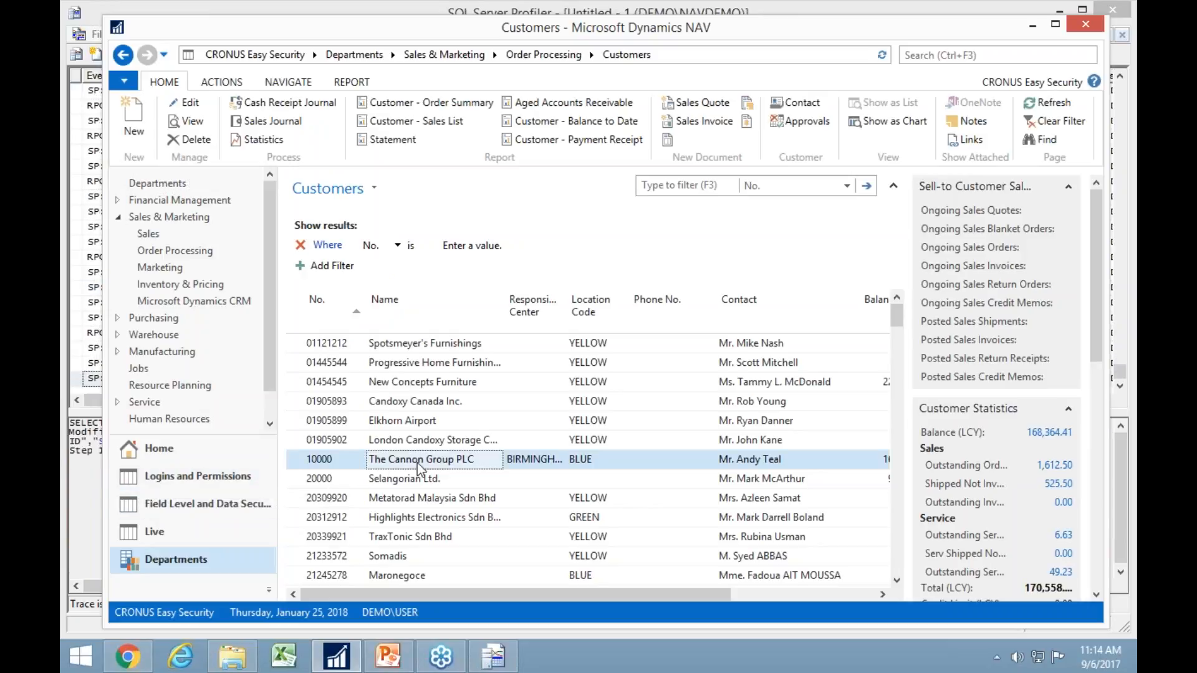
key("ctrl+n")
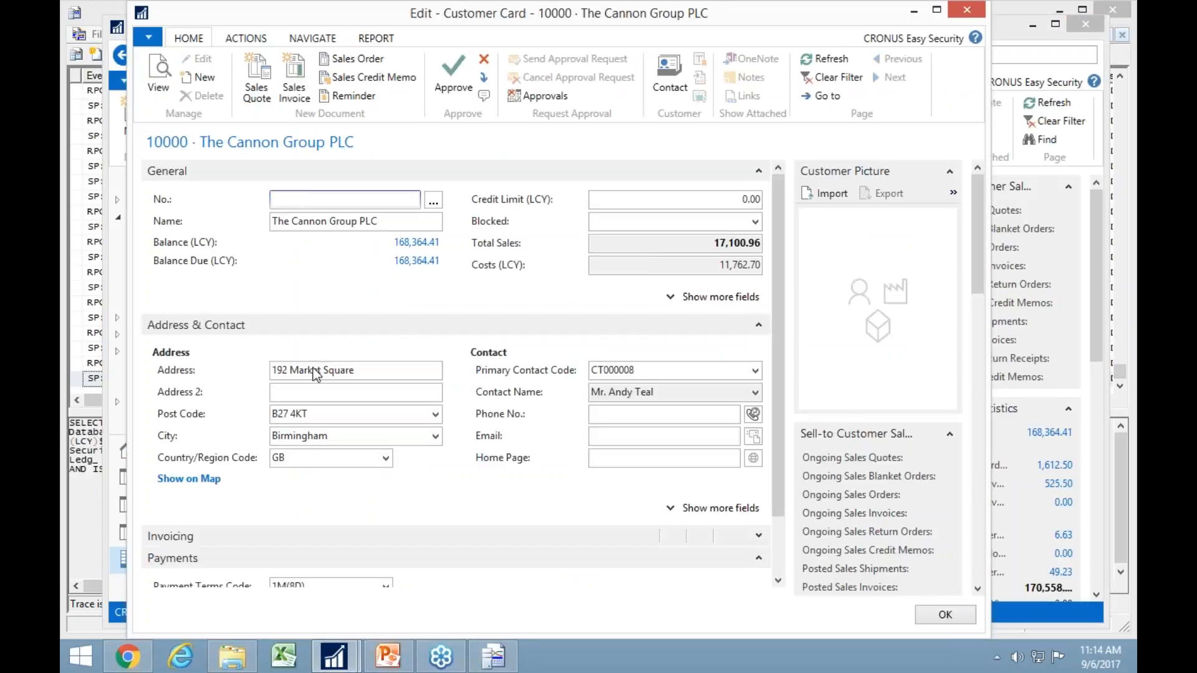
left_click(310, 393)
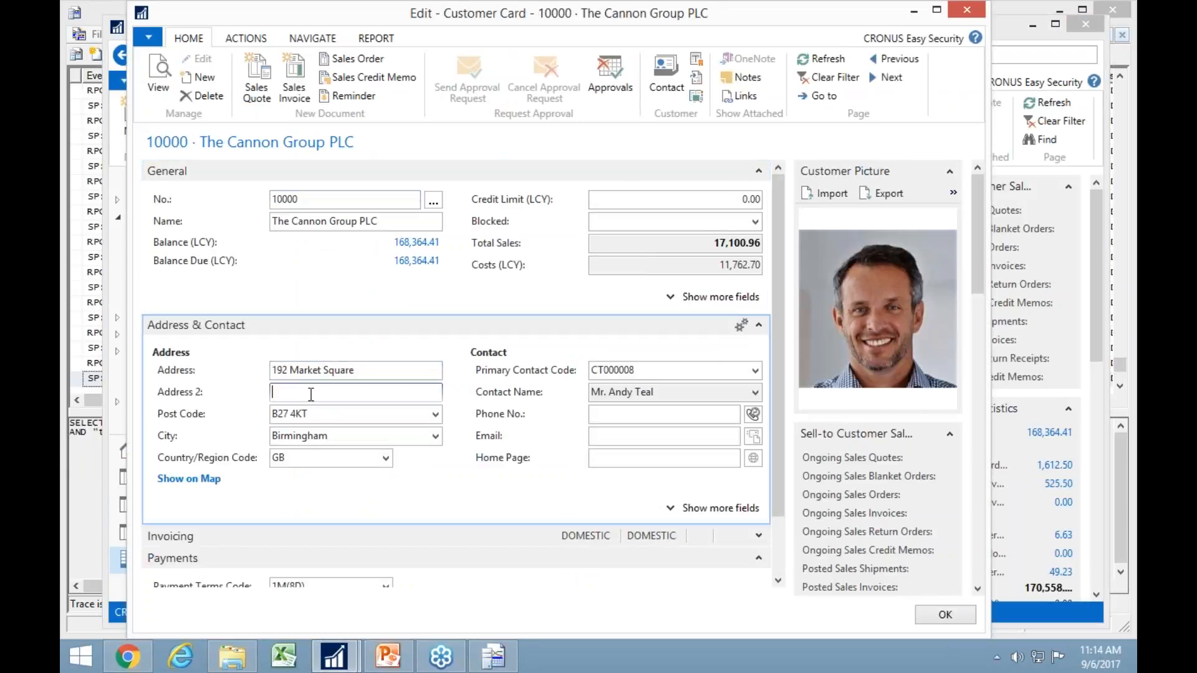
type("Suite 120")
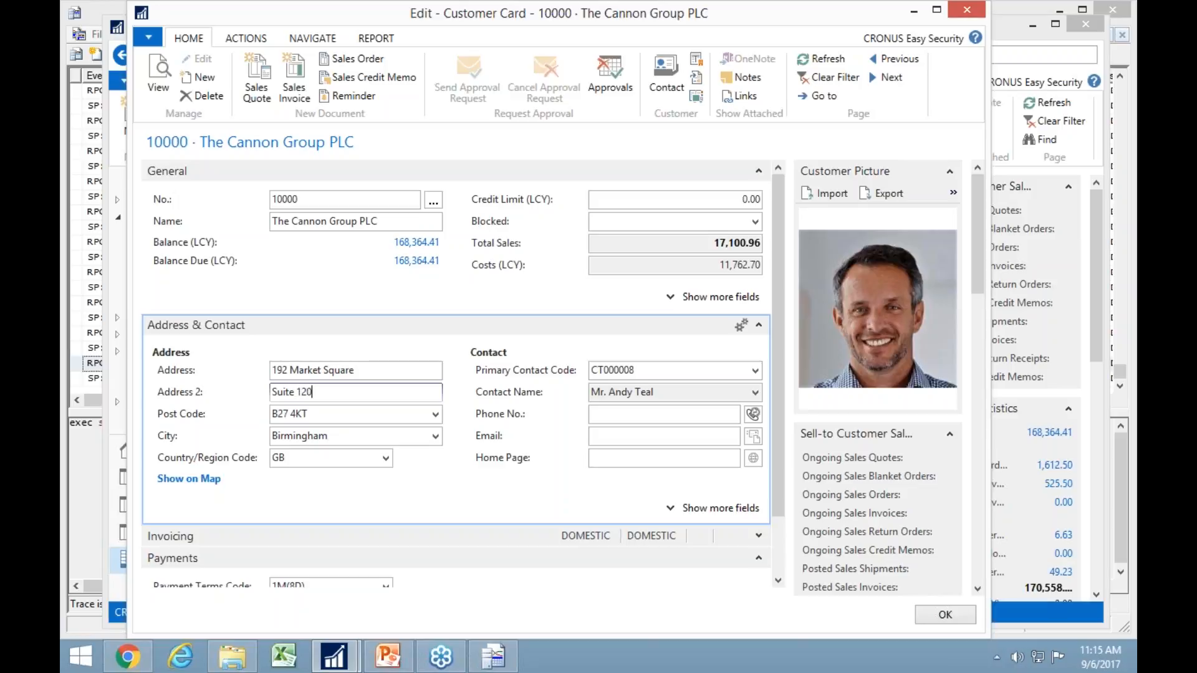
key("Tab")
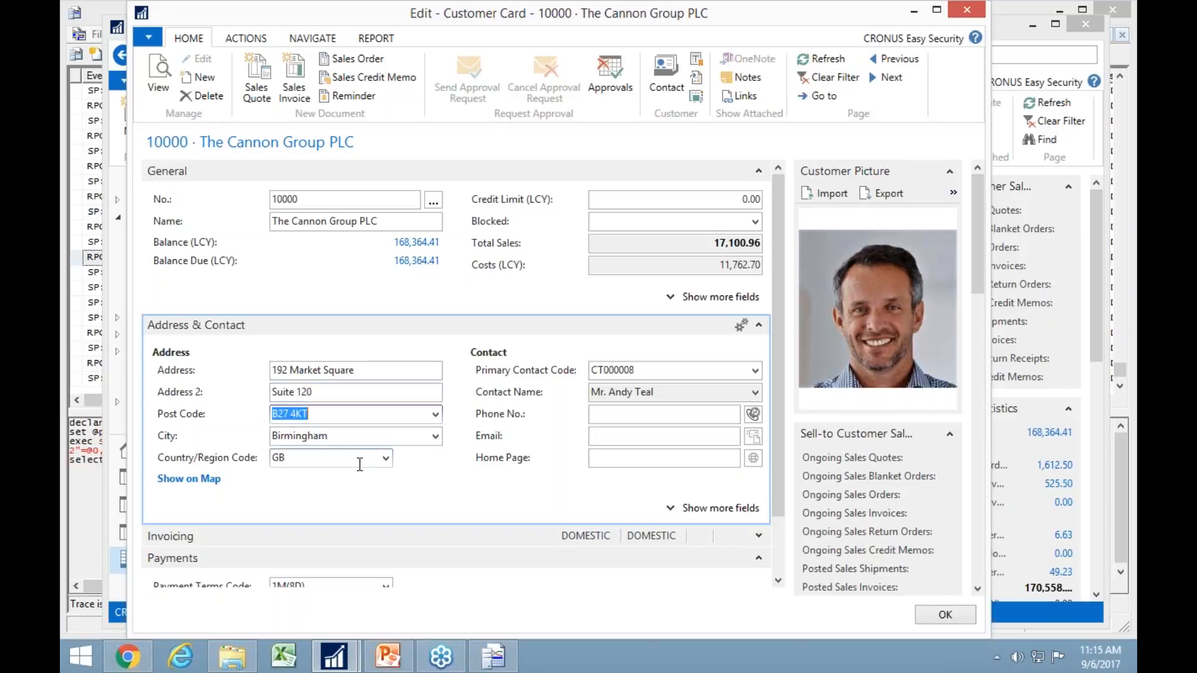
key("Escape")
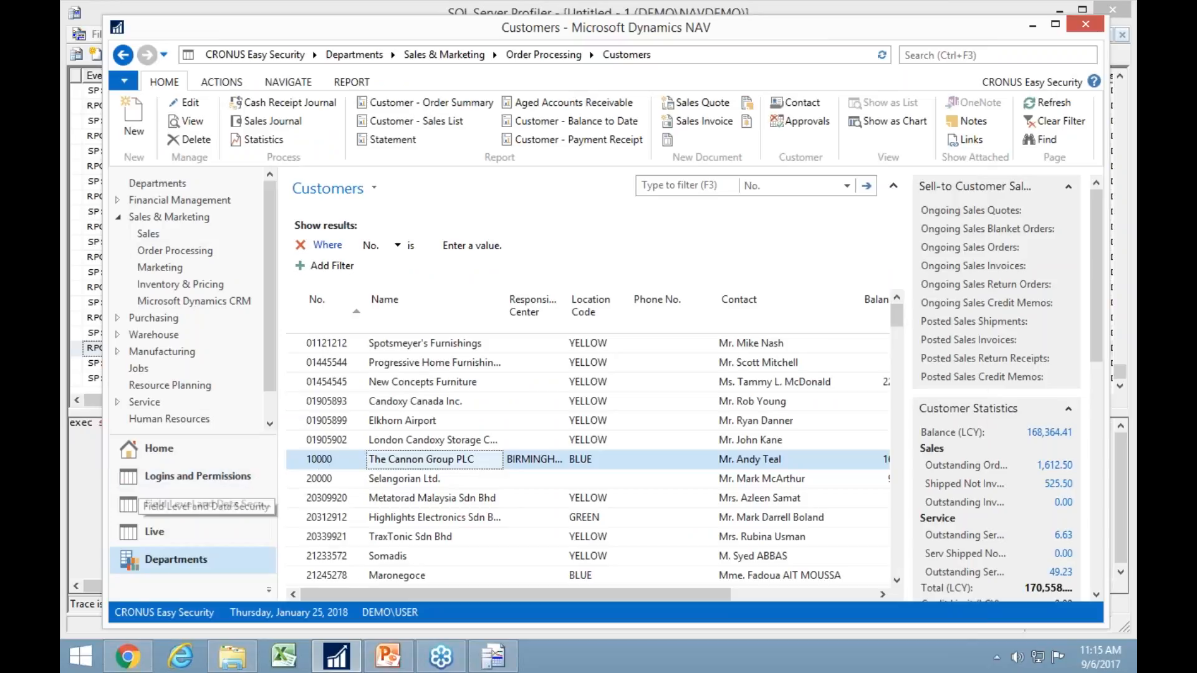
Return to SQL Server Profiler, stop the trace and save it as a trace XML file named Edit Customer.
left_click(83, 630)
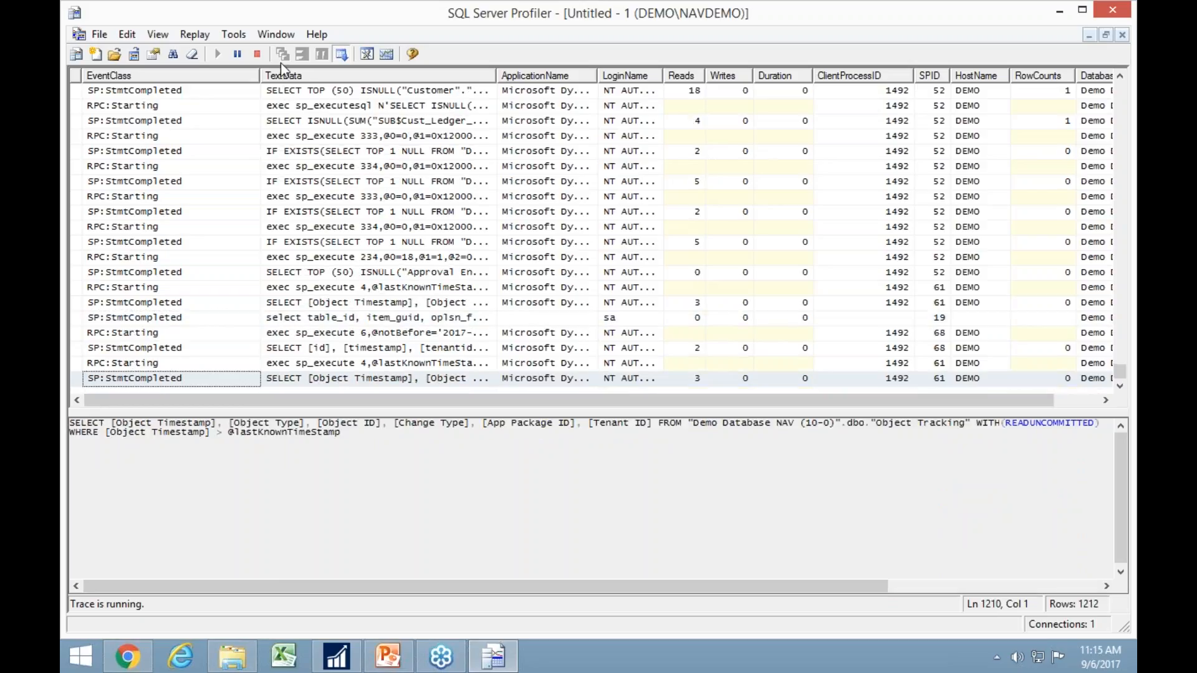
left_click(257, 53)
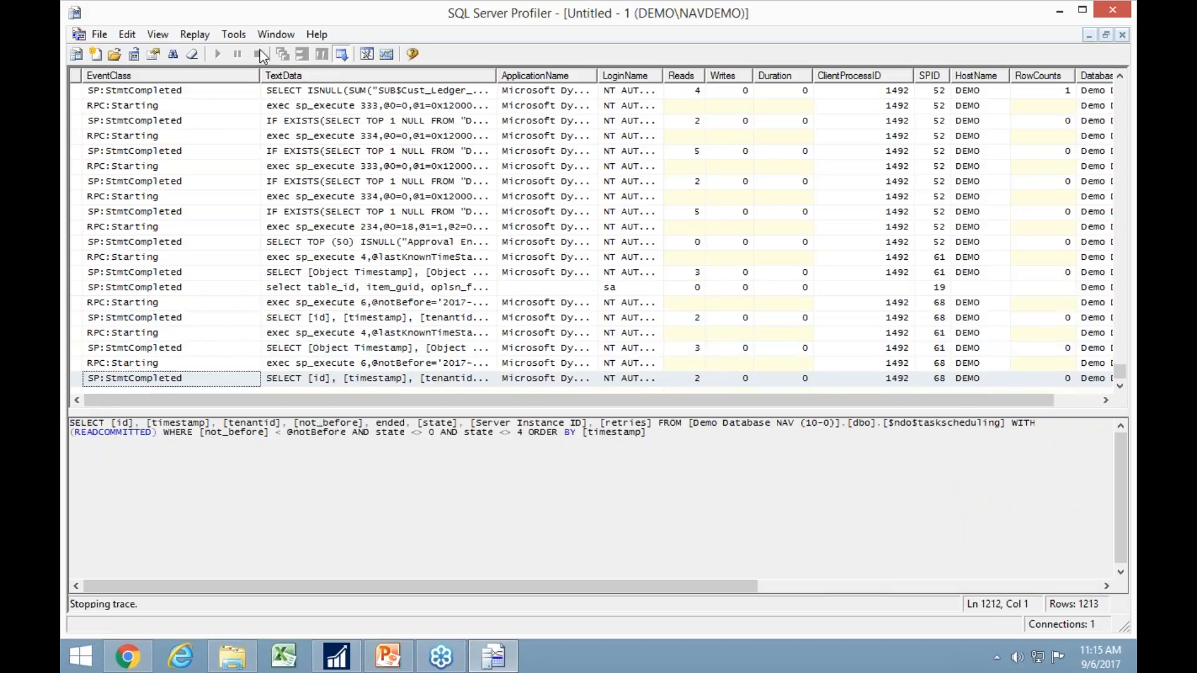
left_click(97, 35)
mouse_move(118, 135)
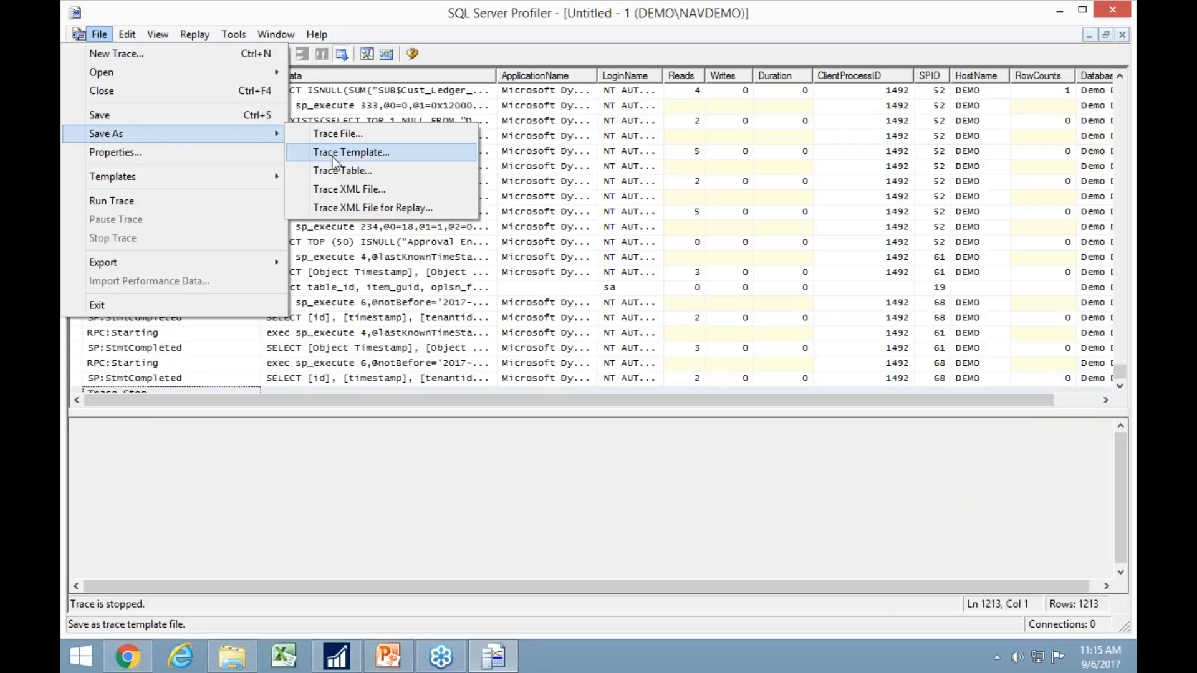
left_click(349, 187)
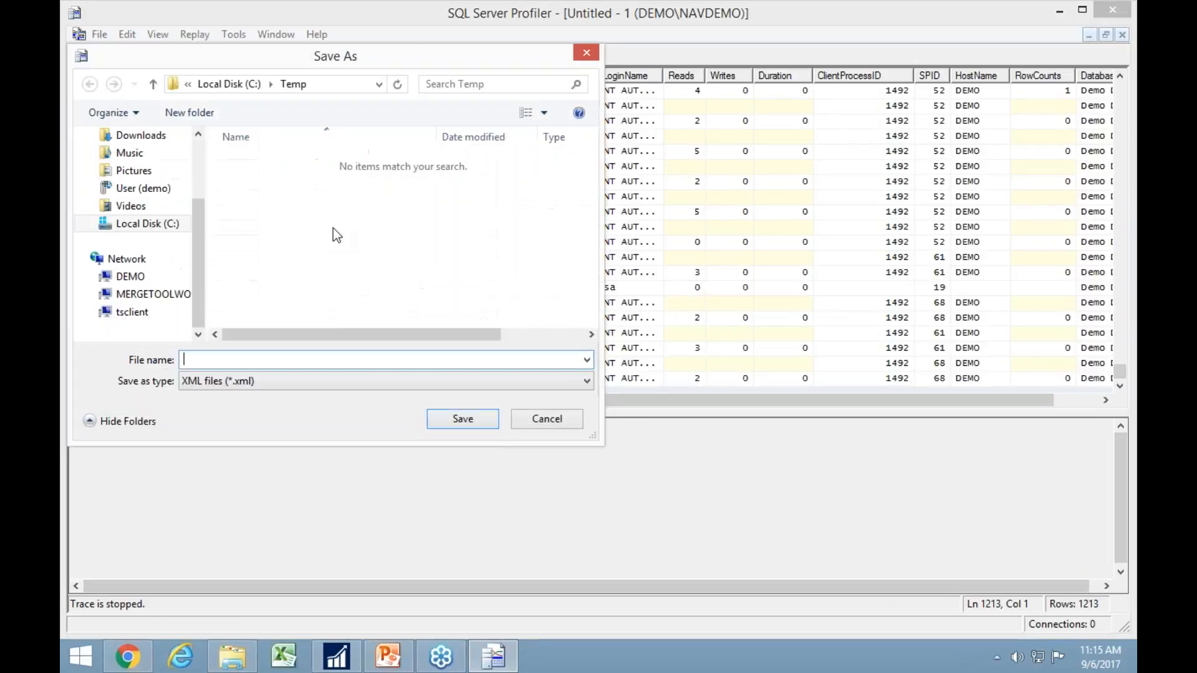
type("Edit Customer")
key("Return")
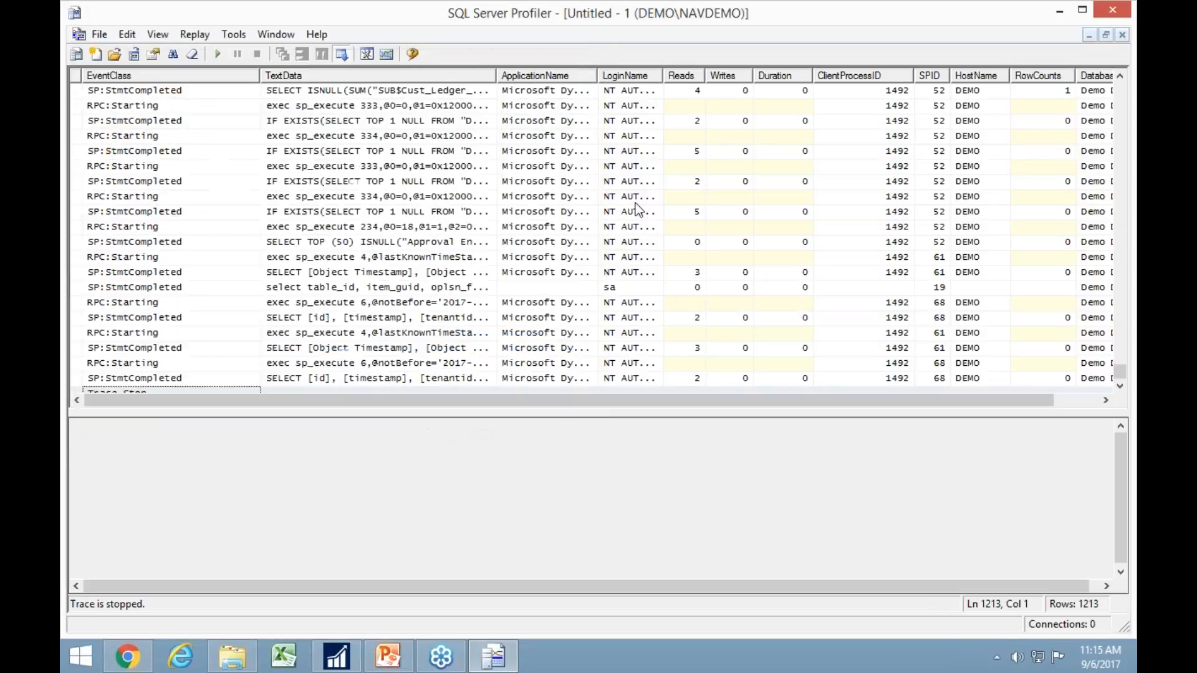
Return to Microsoft Dynamics NAV and create a new permission set with the ID EDIT CUSTOMER from the Permission Sets list.
left_click(1064, 19)
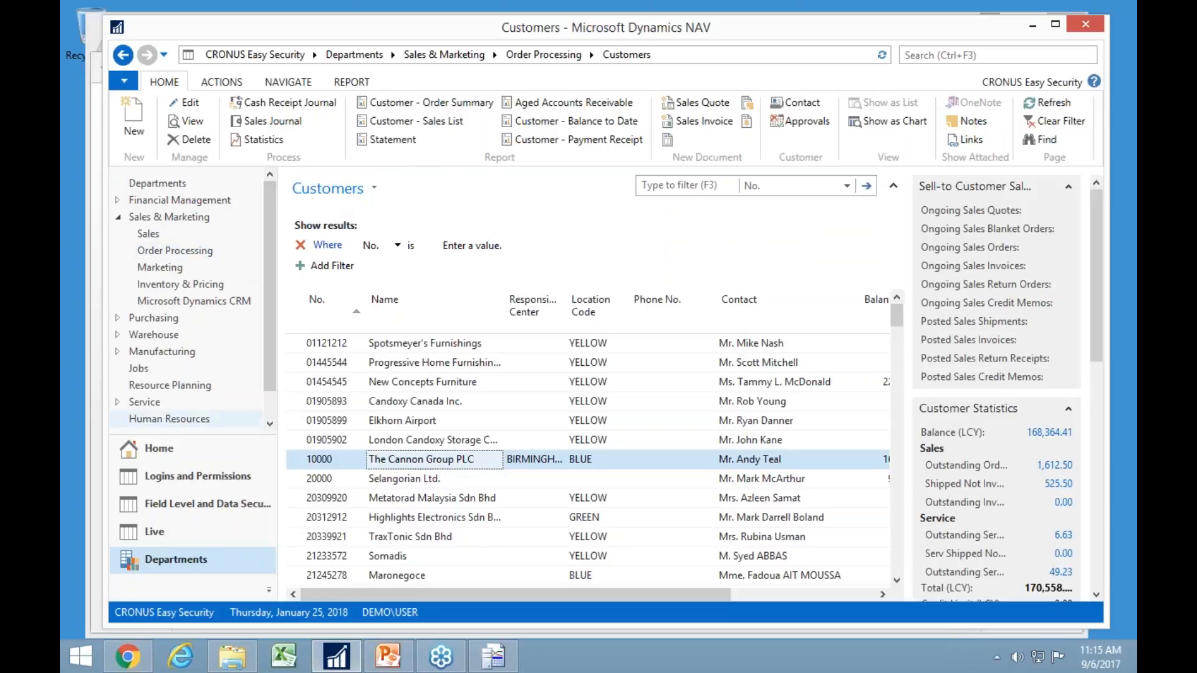
left_click(176, 449)
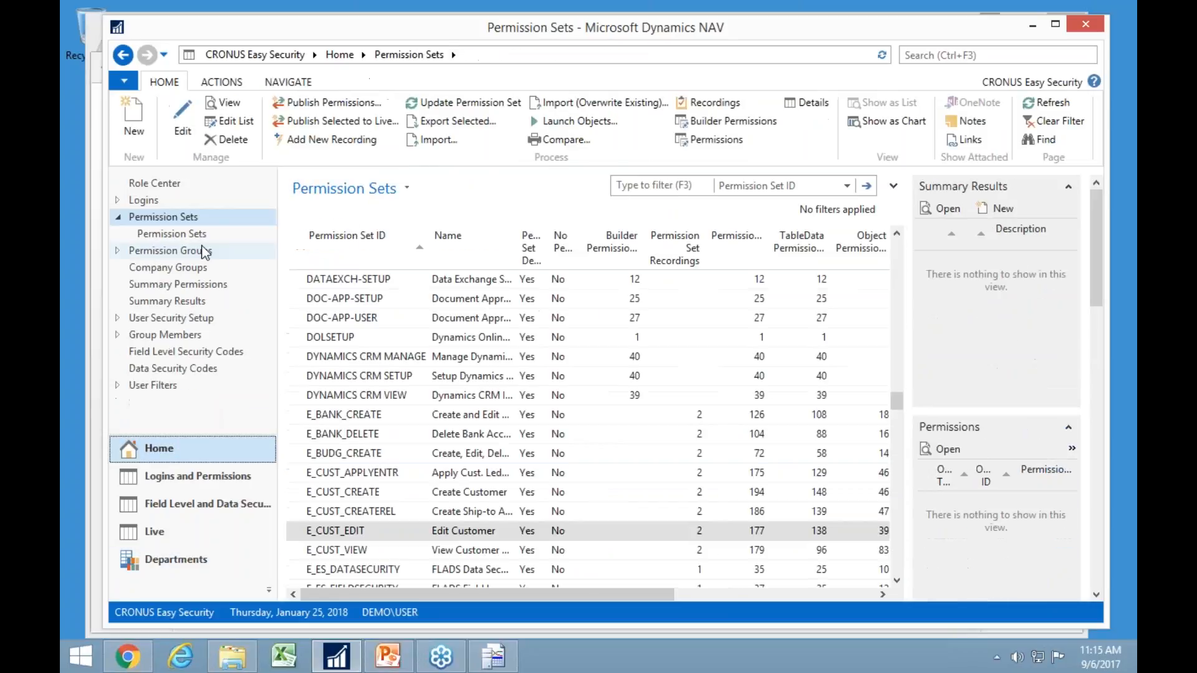
left_click(142, 121)
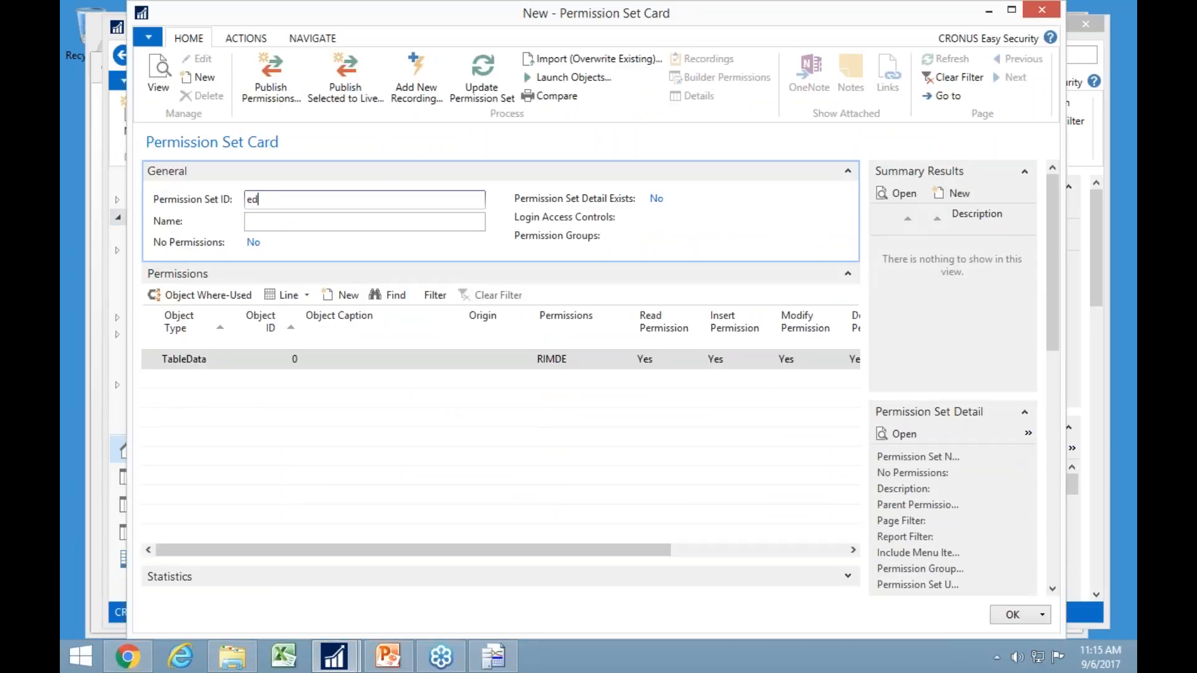
type("edit customer")
key("Tab")
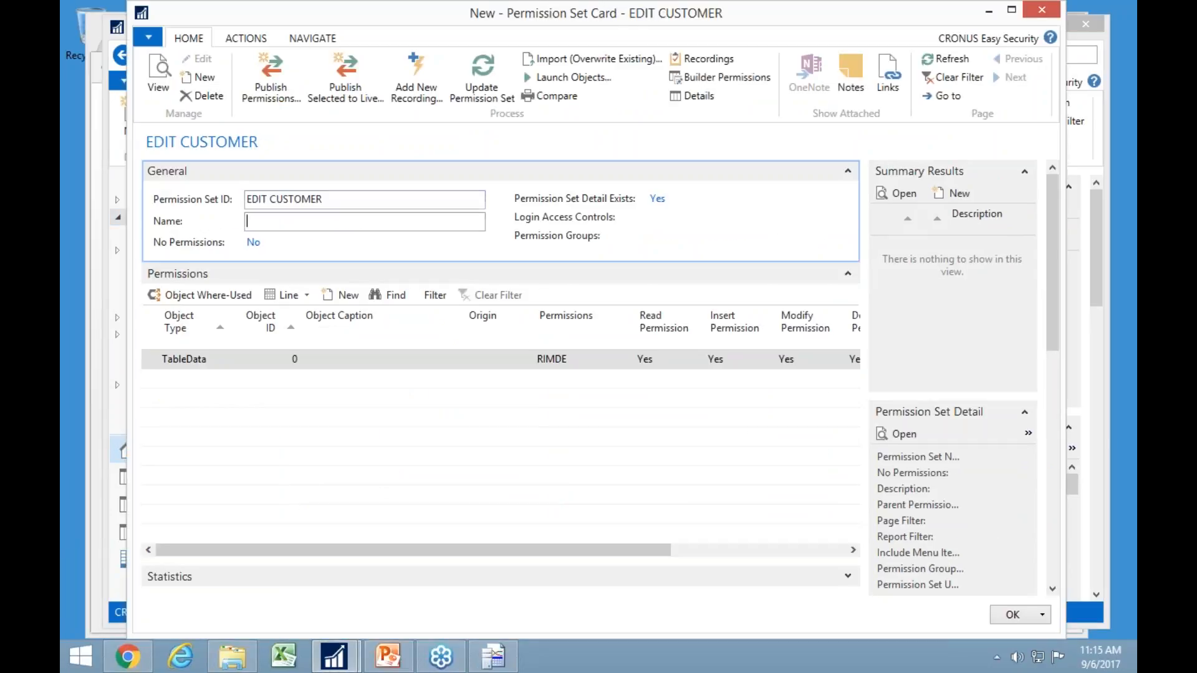
Add a new recording to the EDIT CUSTOMER permission set by importing the trace file Edit Customer.xml from C:\Temp.
left_click(423, 76)
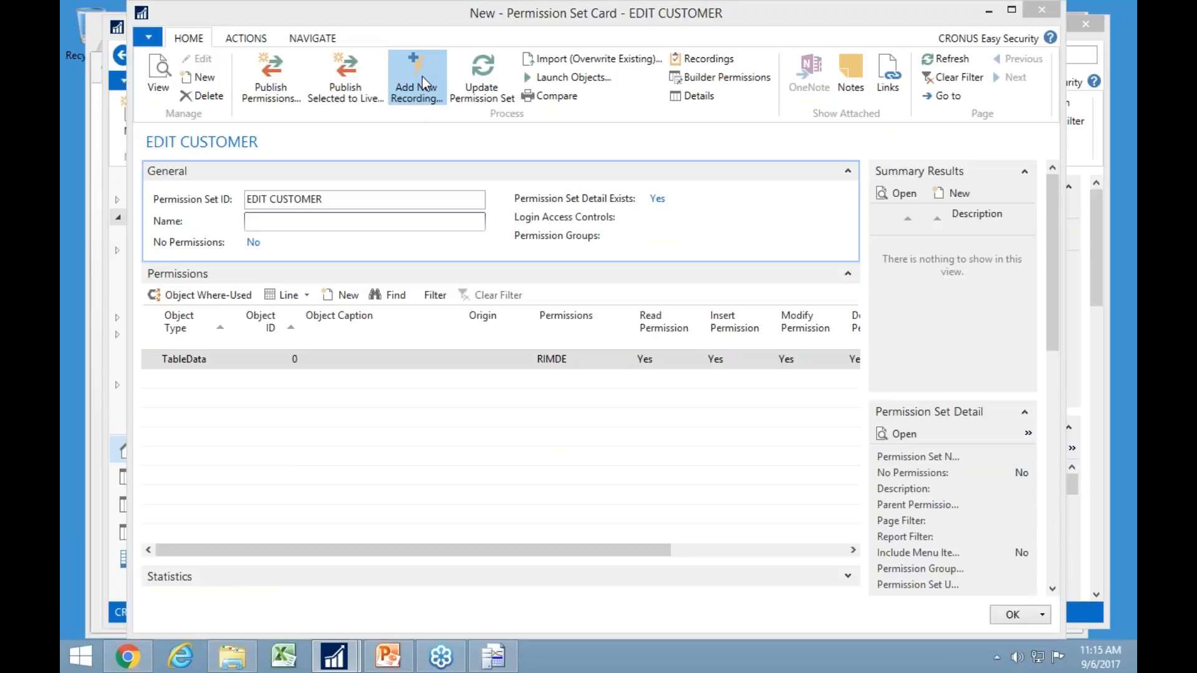
left_click(338, 145)
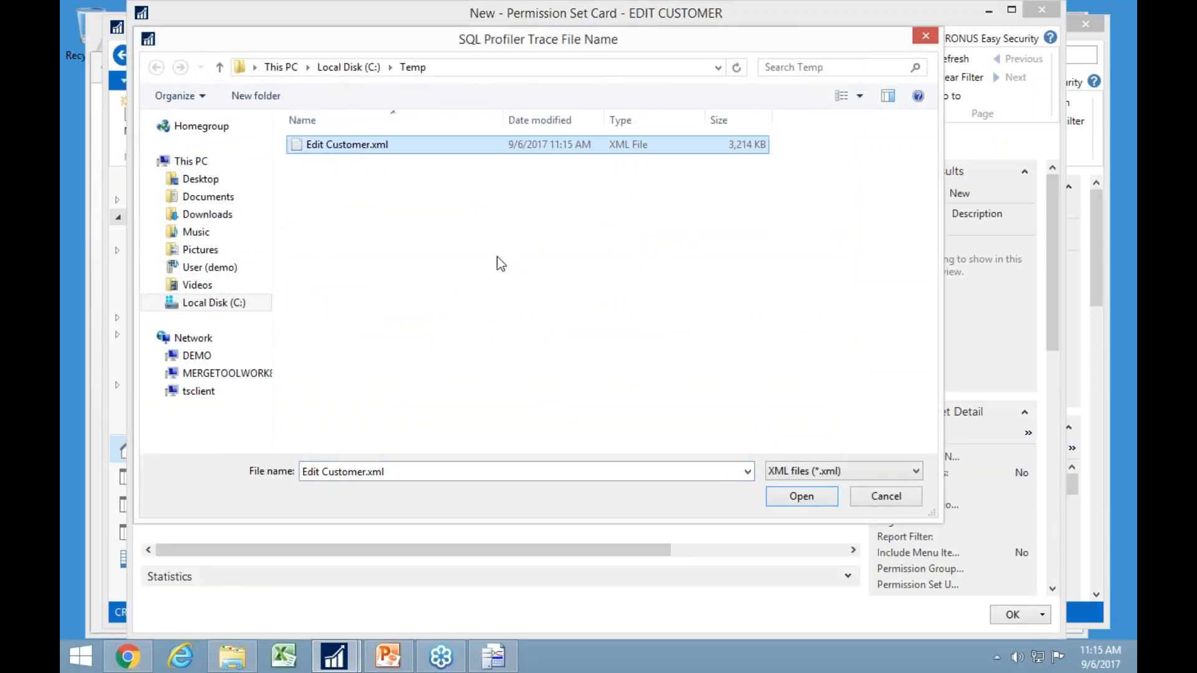
left_click(810, 492)
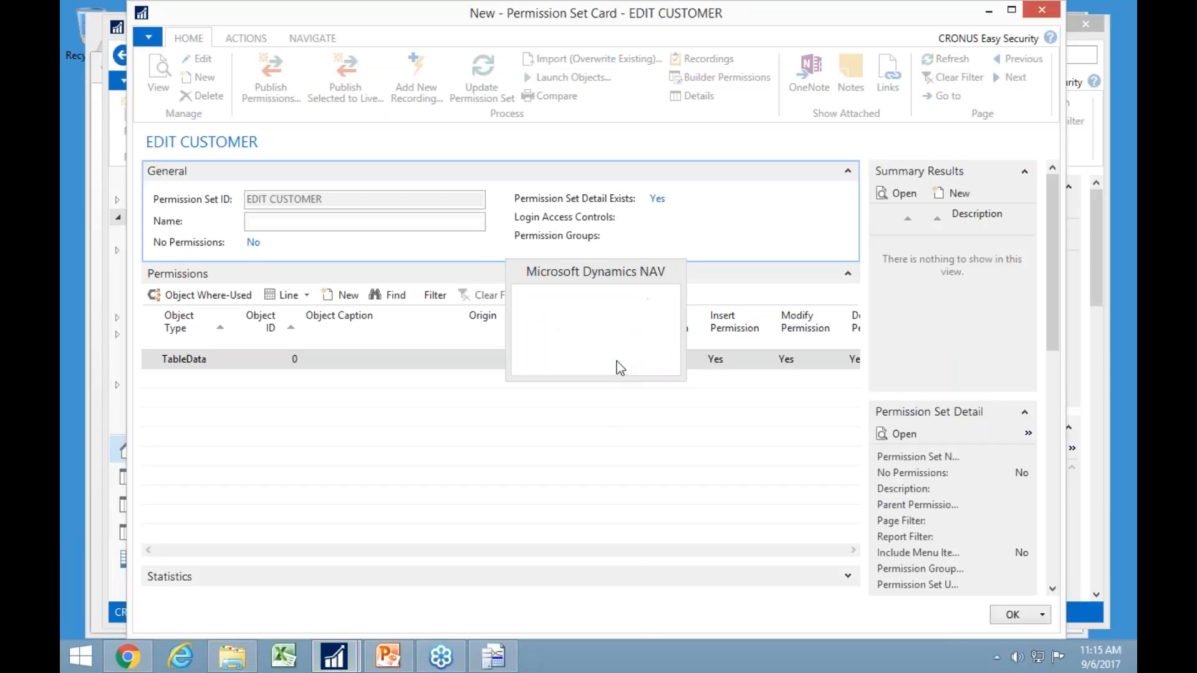
left_click(839, 614)
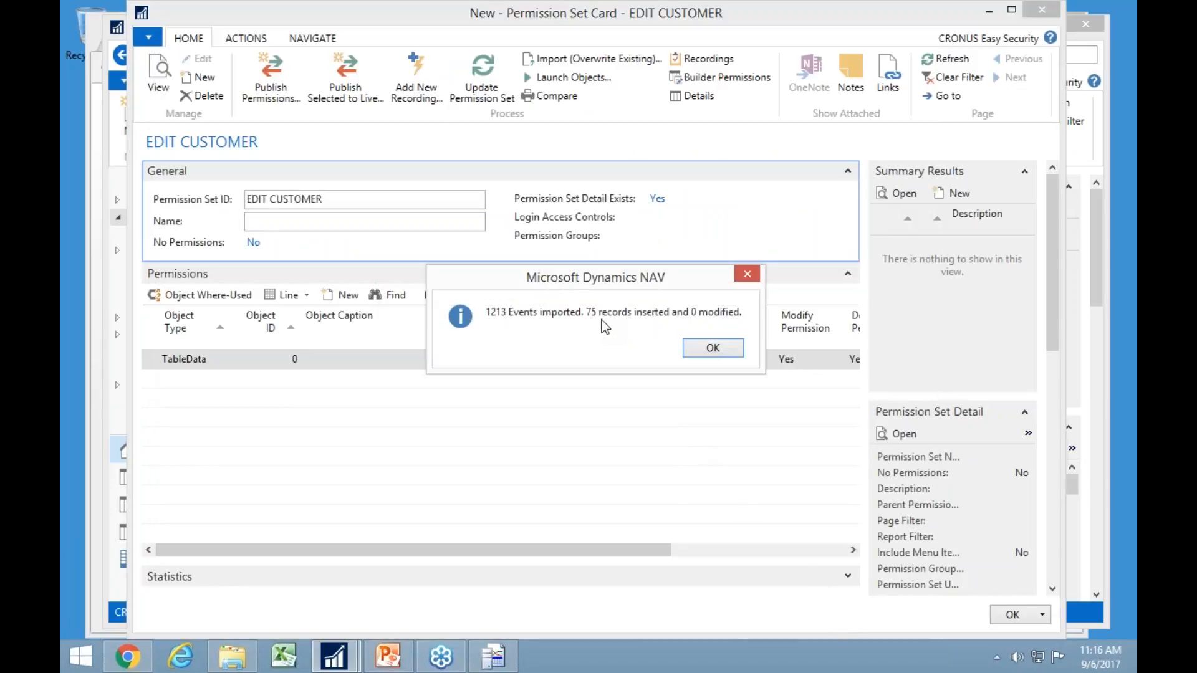
left_click(720, 346)
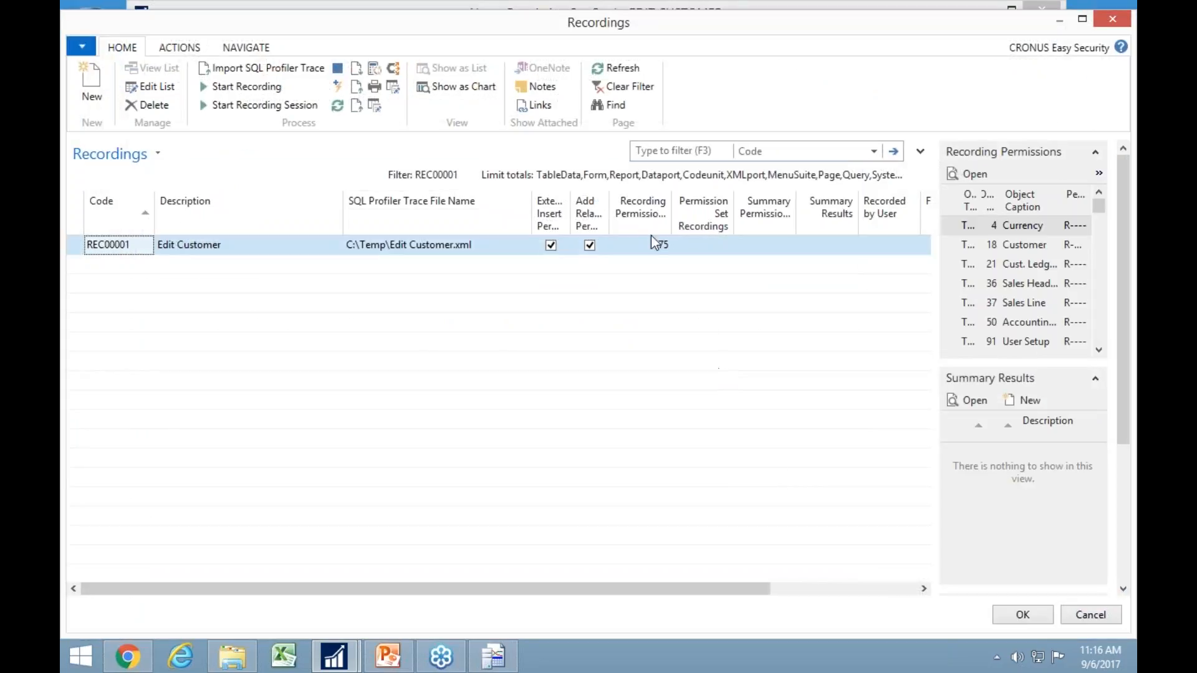
Examine the recording permissions of the Edit Customer recording through to the page and query objects, and close the list.
left_click(661, 245)
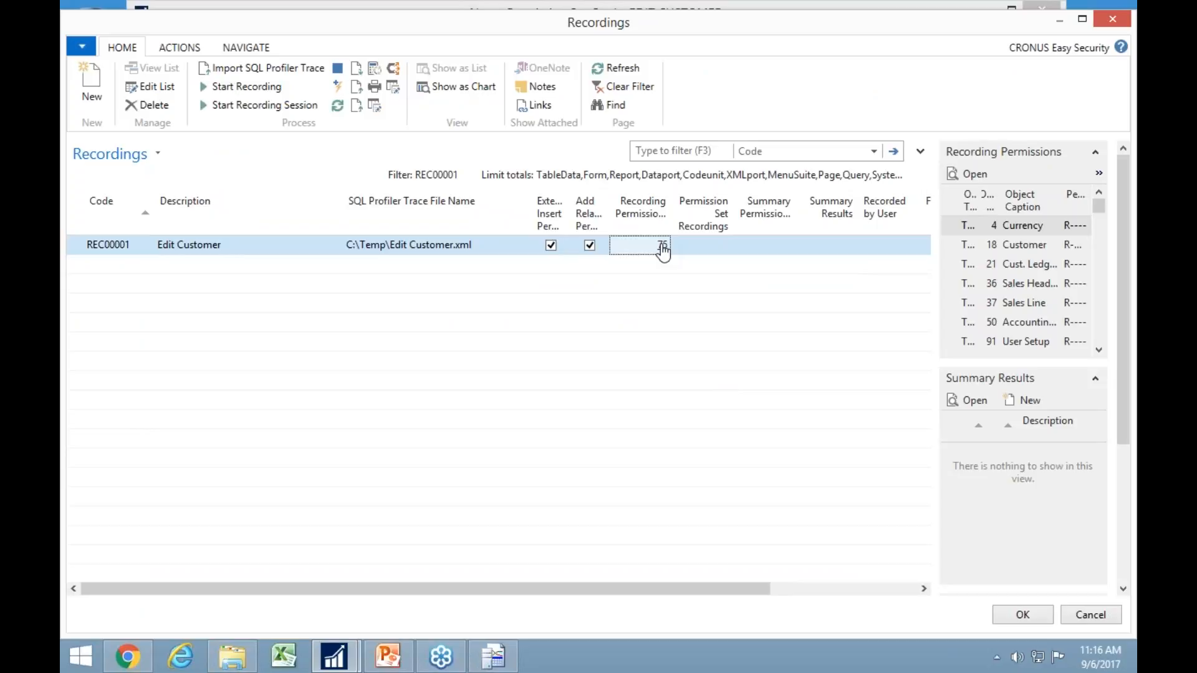
left_click(662, 247)
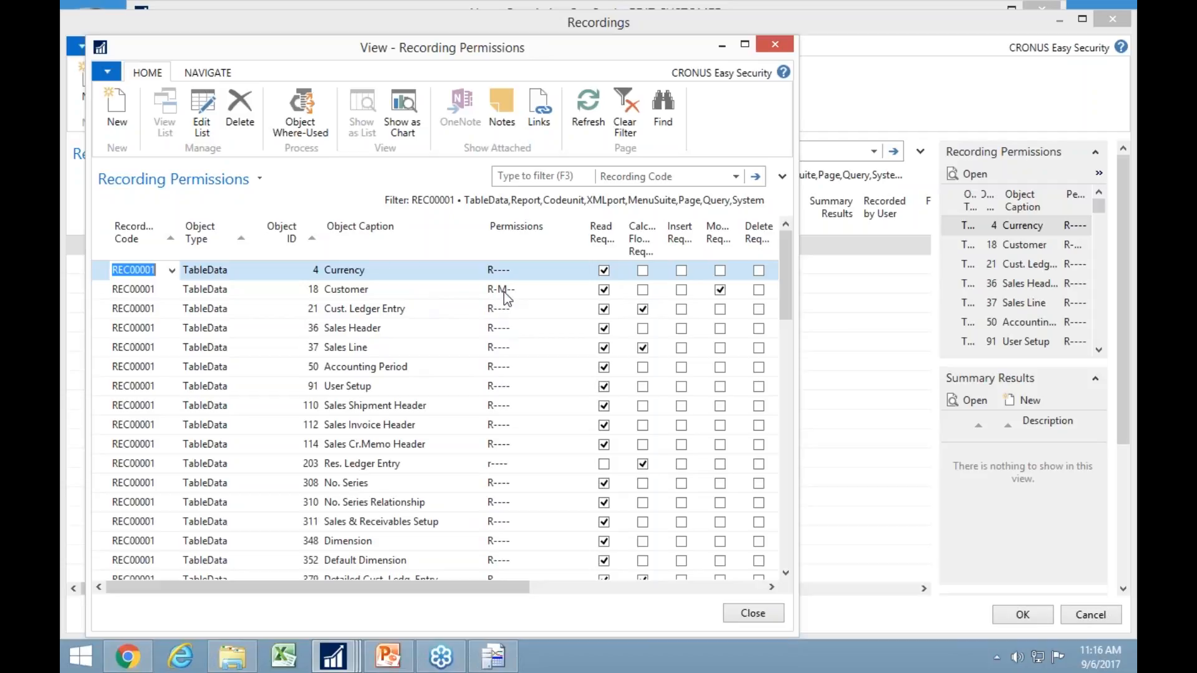
scroll(470, 389, "down", 4)
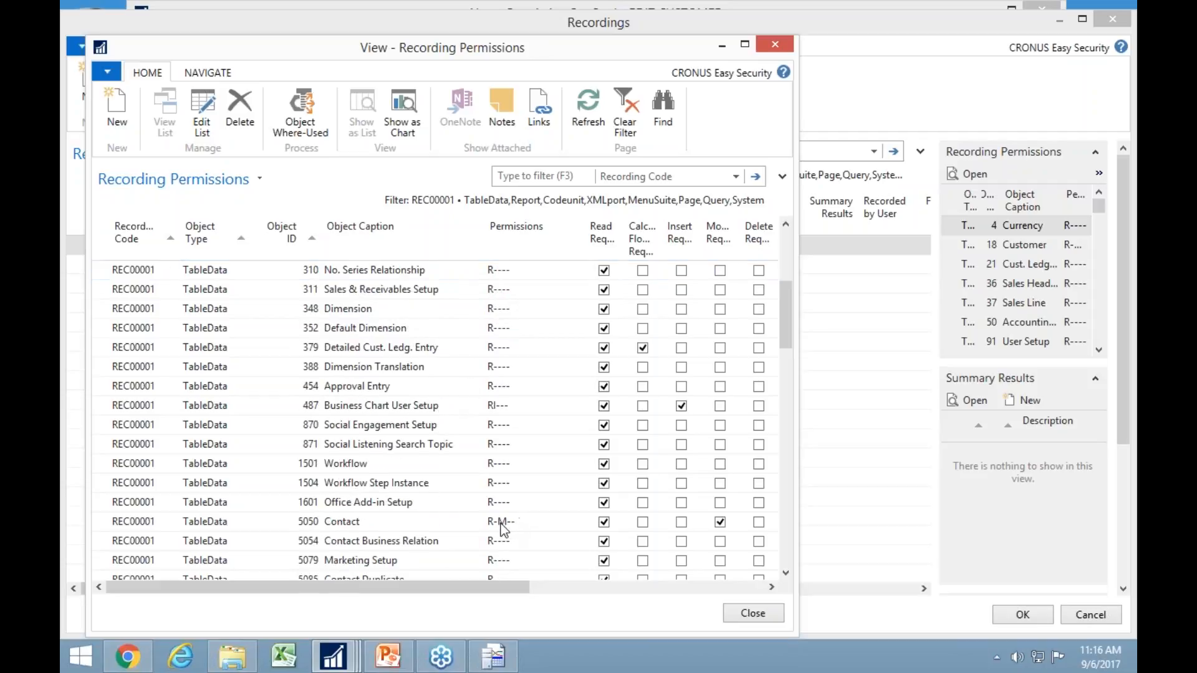
scroll(405, 533, "down", 10)
scroll(249, 518, "down", 4)
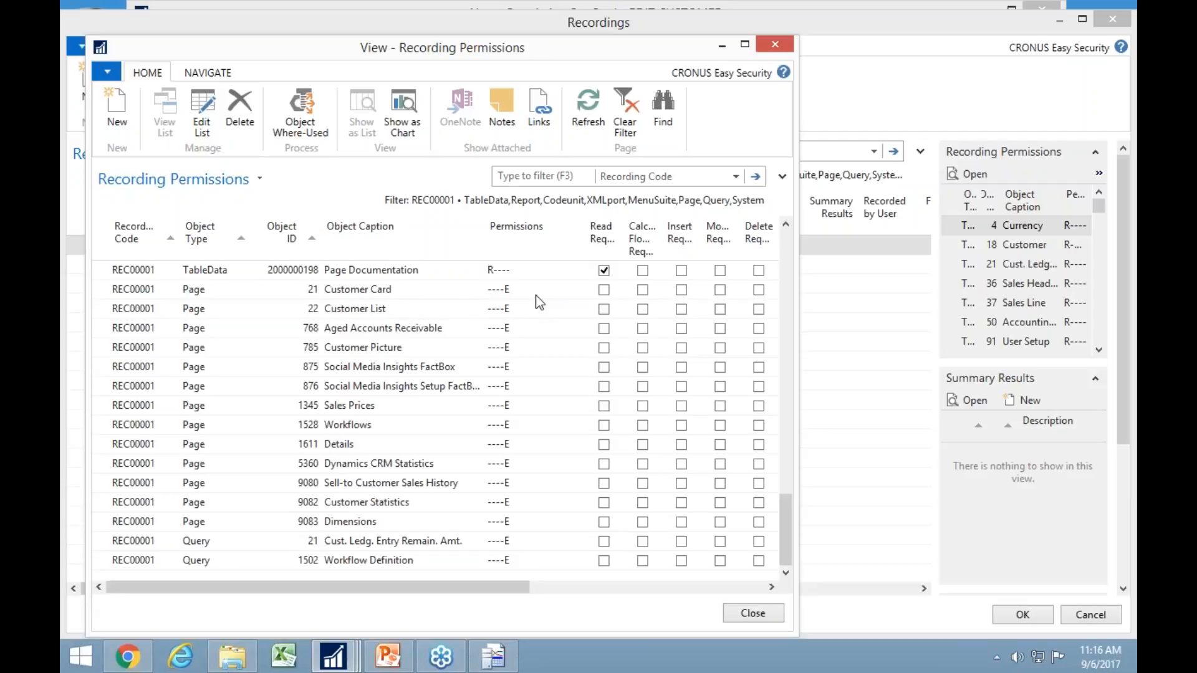
key("Escape")
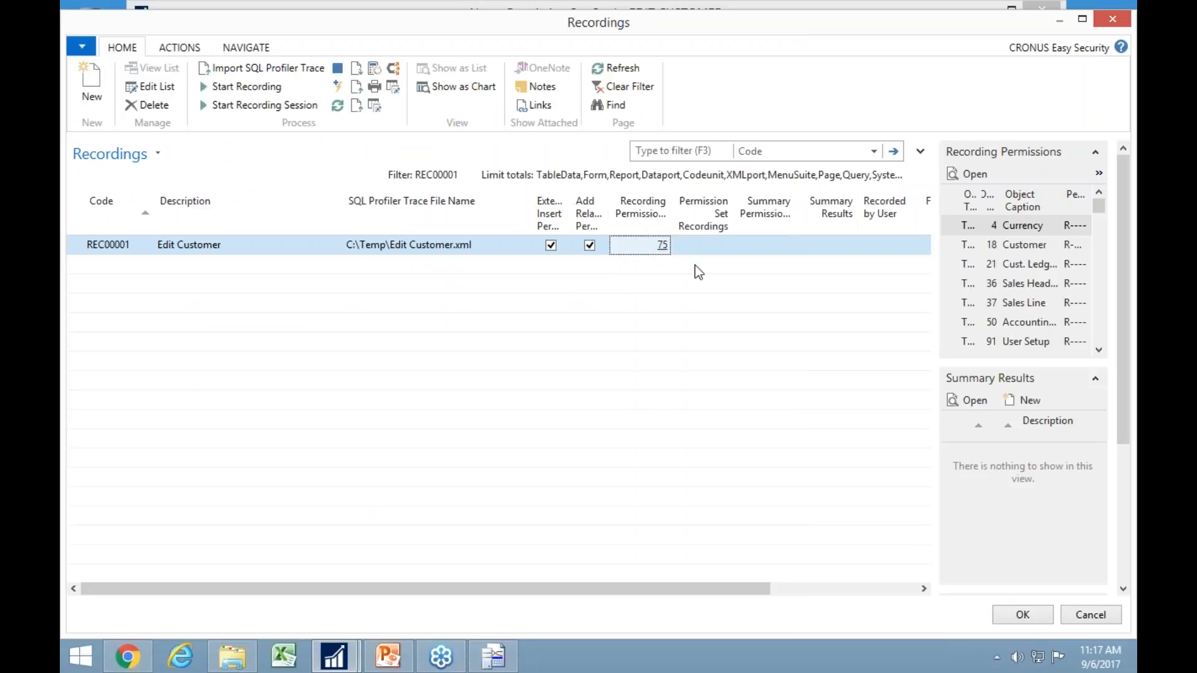
Accept the recording, update the EDIT CUSTOMER permission set with its permissions, and close the permission set card.
left_click(1030, 619)
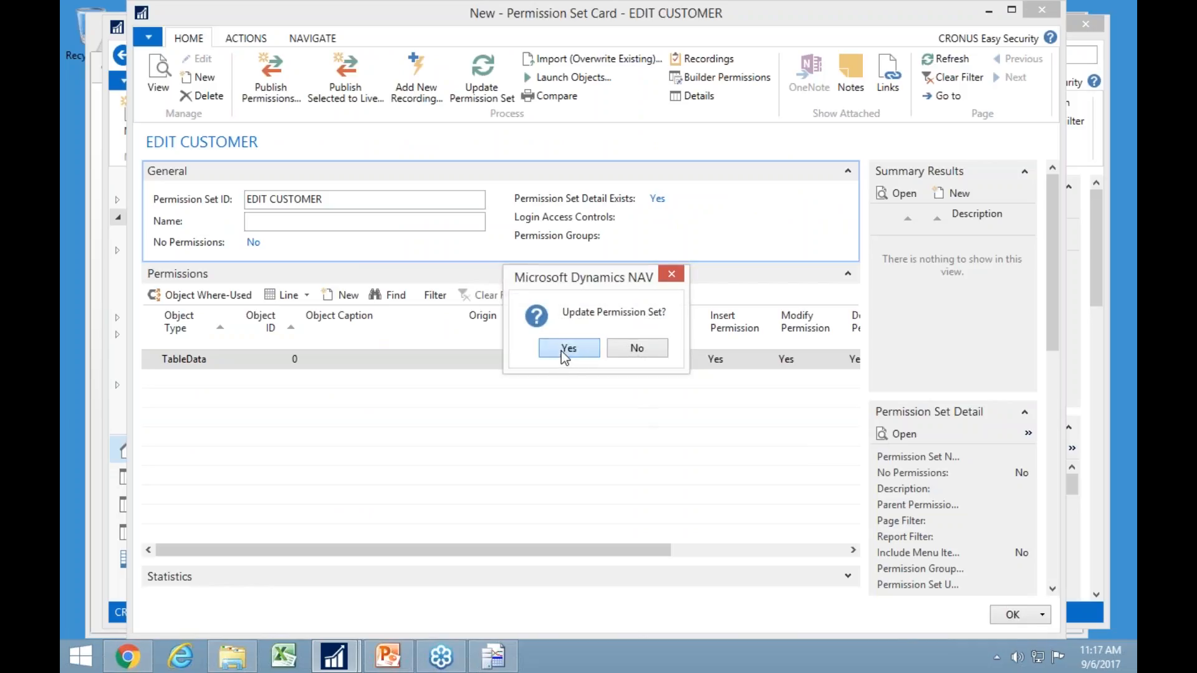
left_click(565, 353)
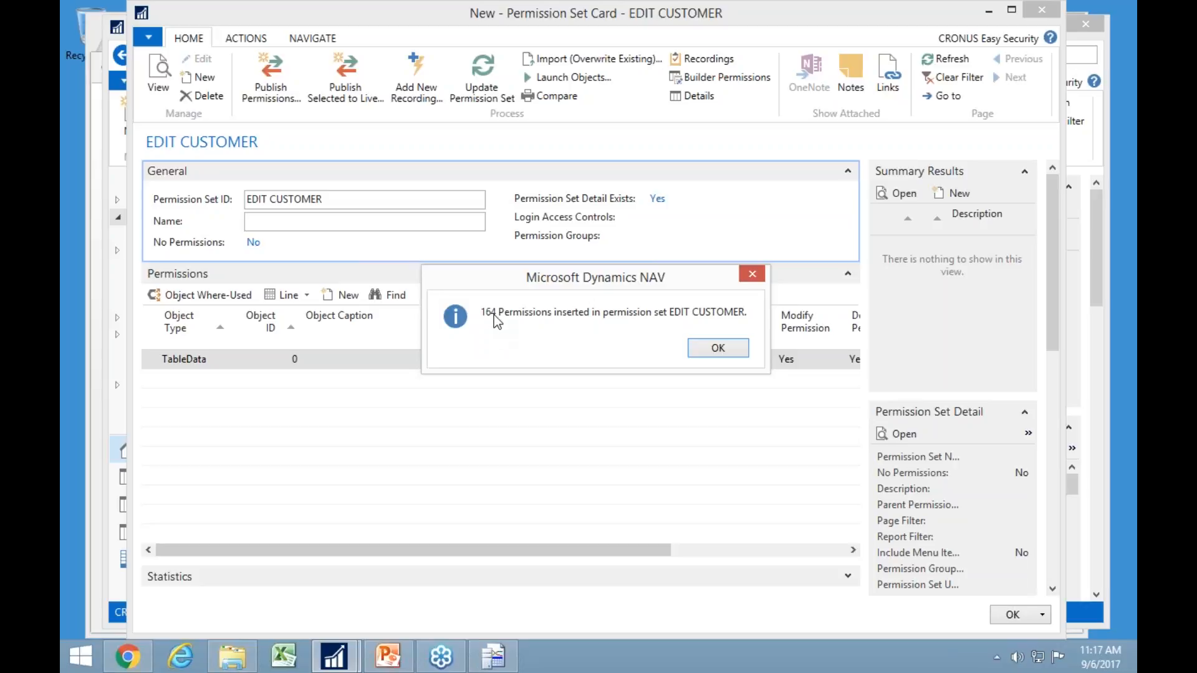
left_click(719, 348)
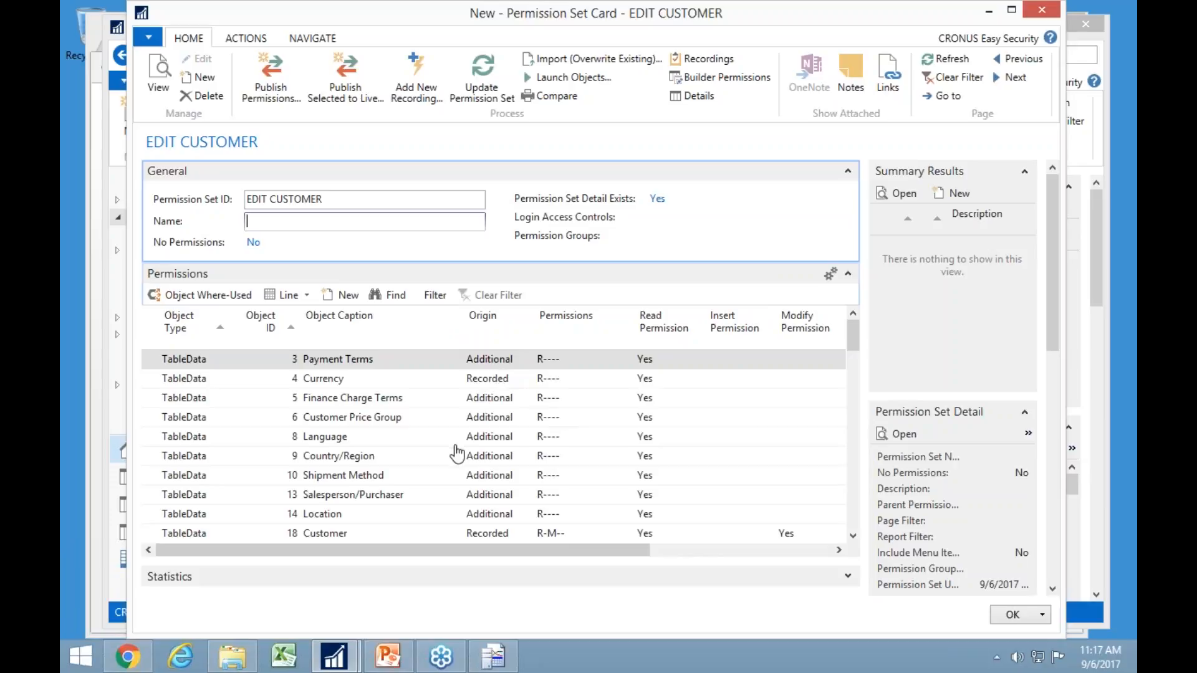
mouse_move(527, 364)
key("Escape")
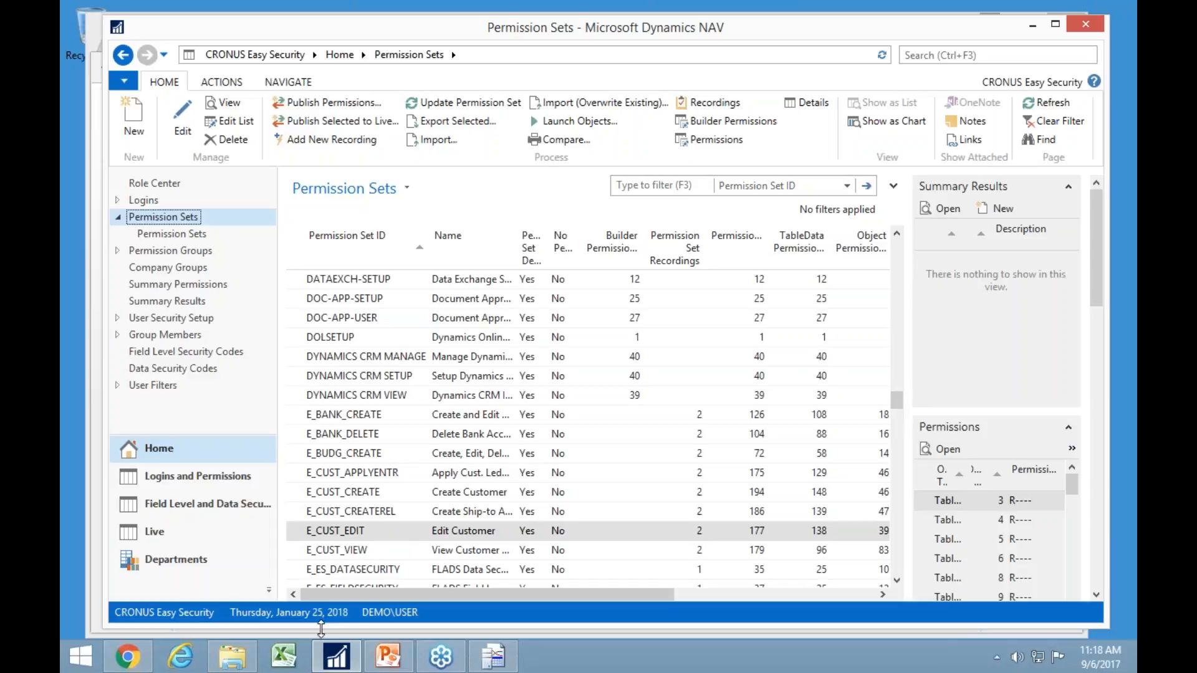
Open SoD Permission Sets V48.xlsx in Excel and examine the sales, purchase, financial and inventory permission sets on the Recordings sheet.
right_click(289, 663)
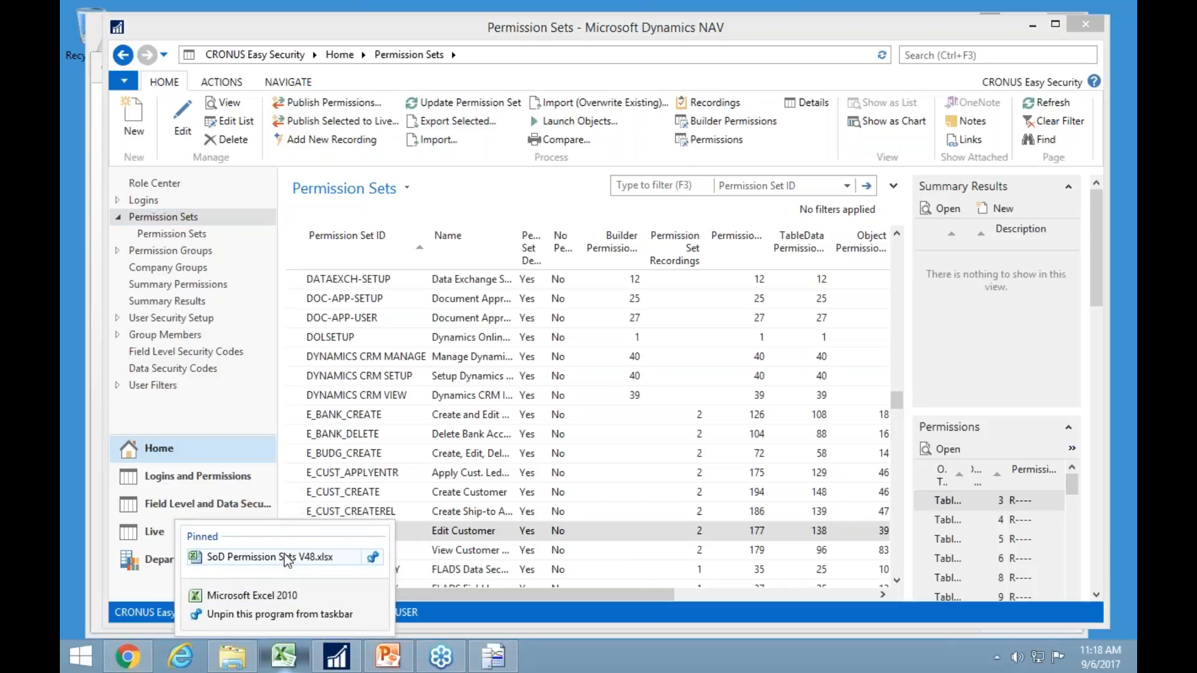
left_click(291, 554)
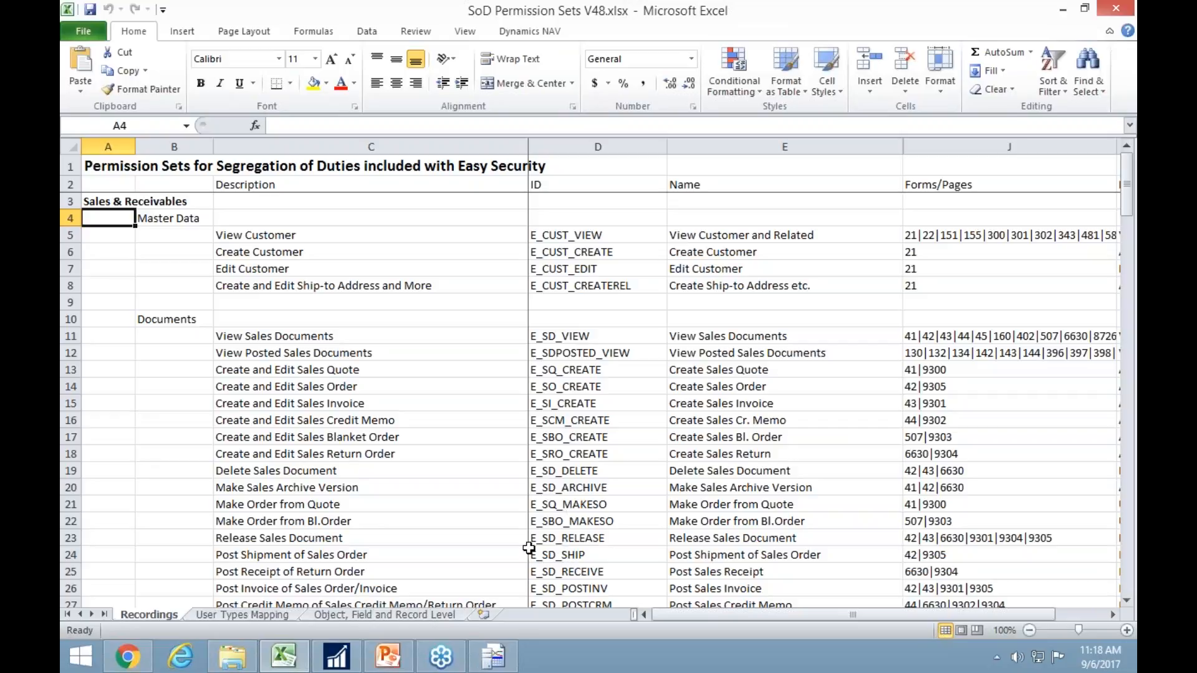
scroll(531, 547, "down", 1)
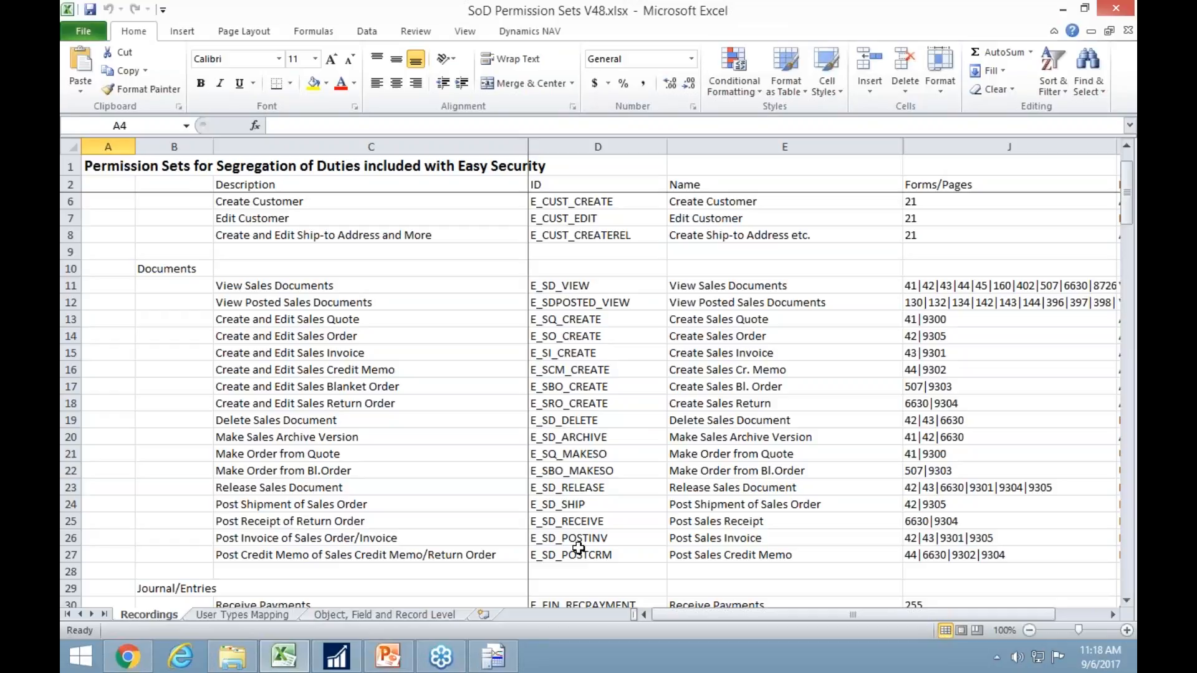
scroll(393, 559, "down", 6)
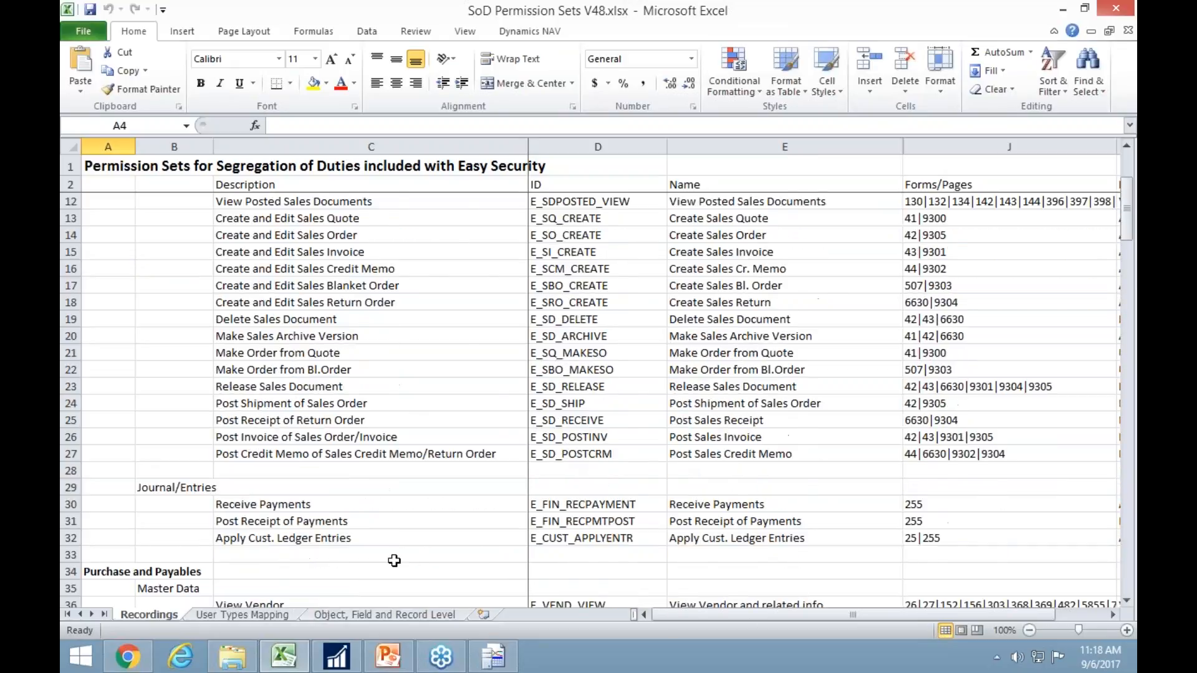
scroll(362, 494, "down", 4)
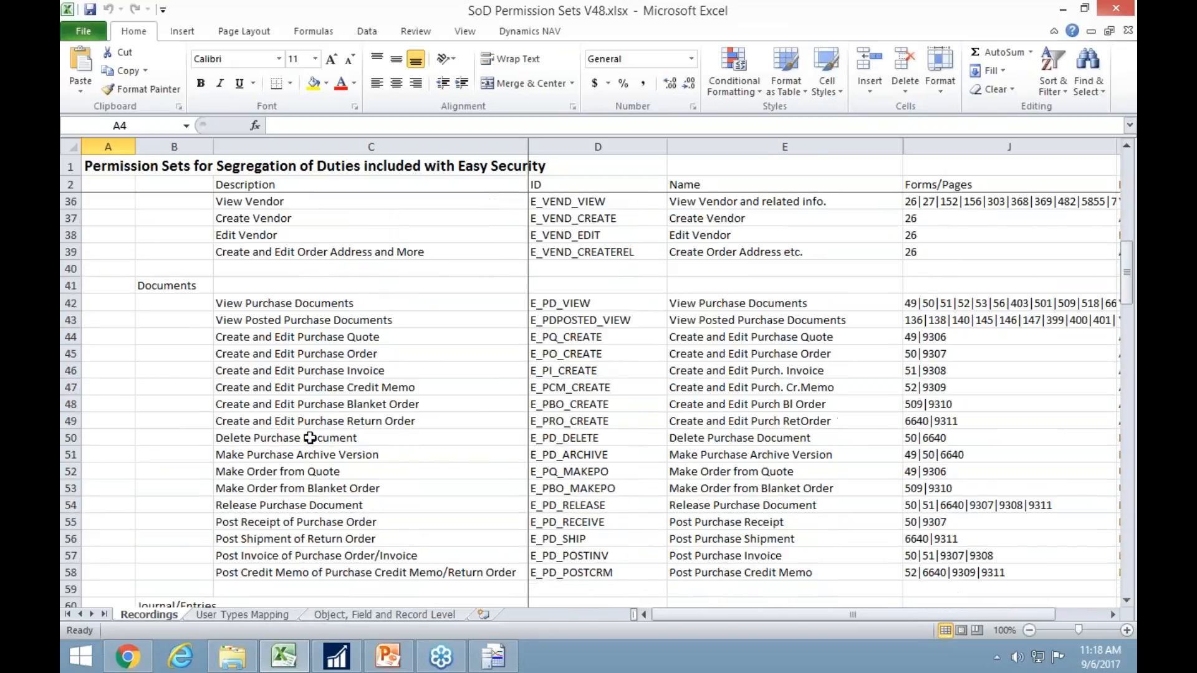
scroll(342, 489, "down", 9)
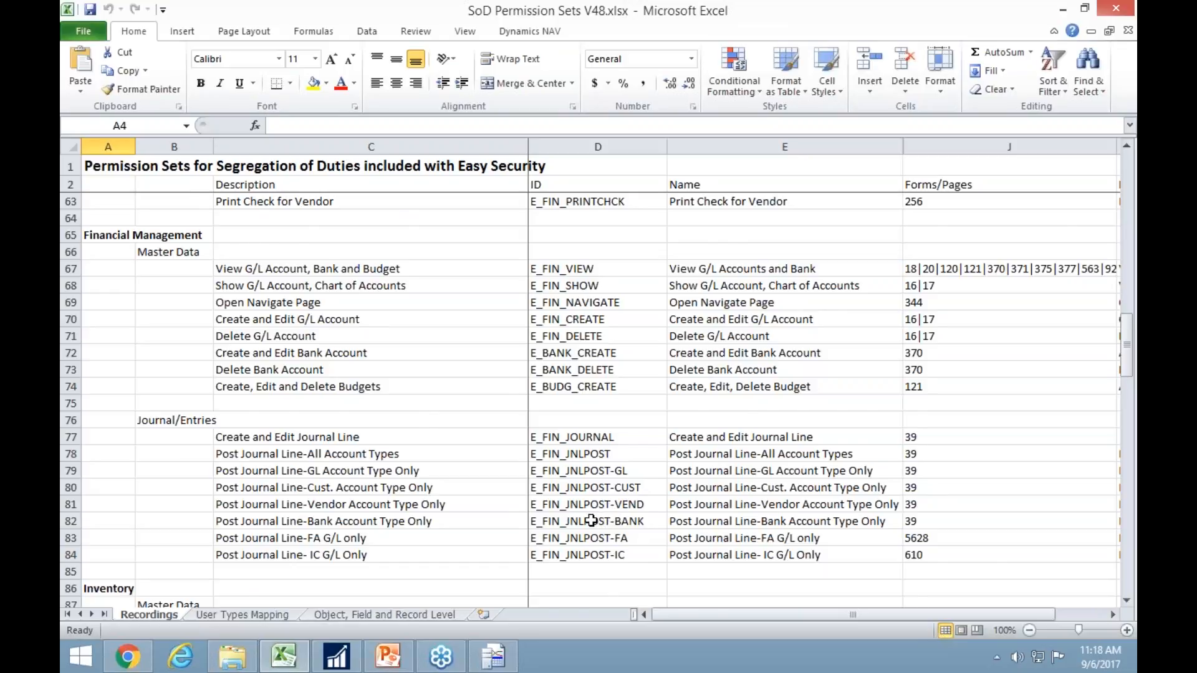
scroll(587, 519, "down", 2)
scroll(559, 514, "down", 6)
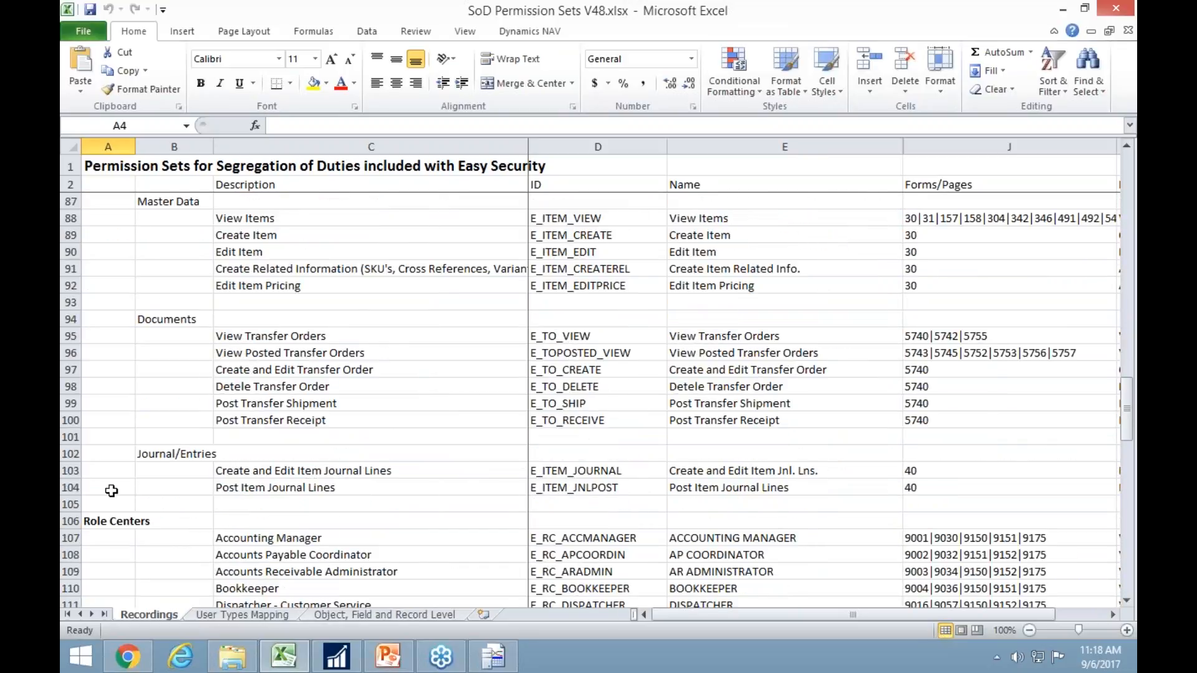
Examine the Post Item Journal Lines row, the Role Centers sets including Sales Order Processor, and the Quick Security and Technical sets.
left_click(71, 487)
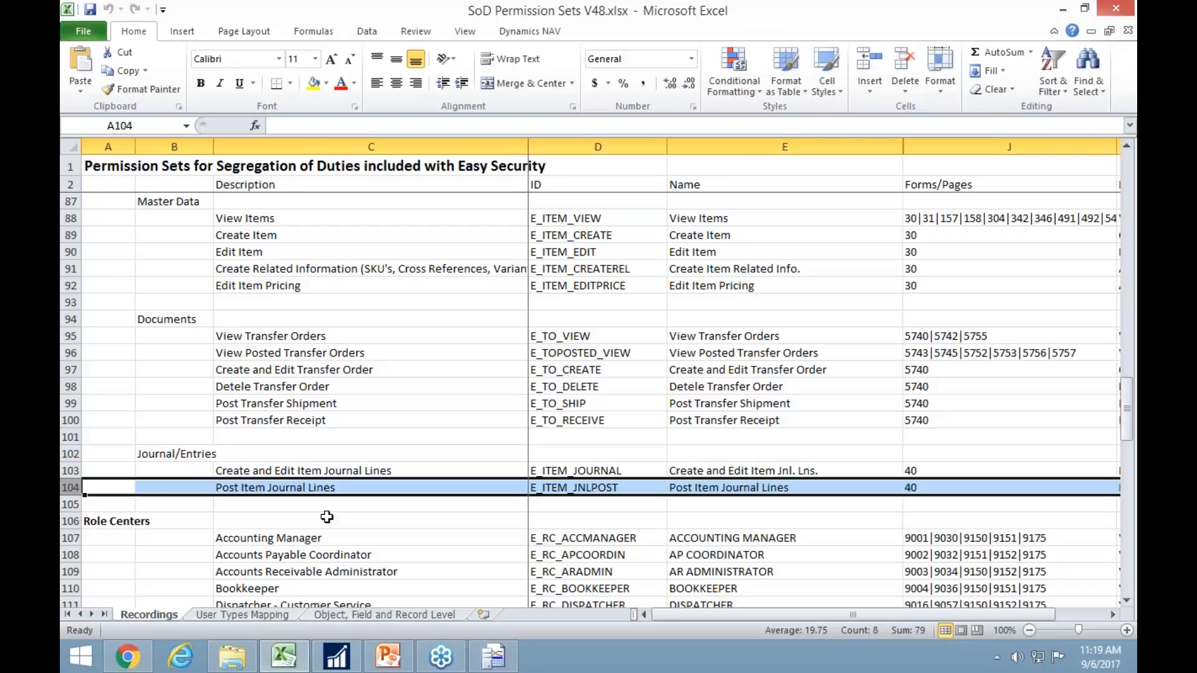
scroll(330, 512, "down", 5)
scroll(346, 501, "down", 2)
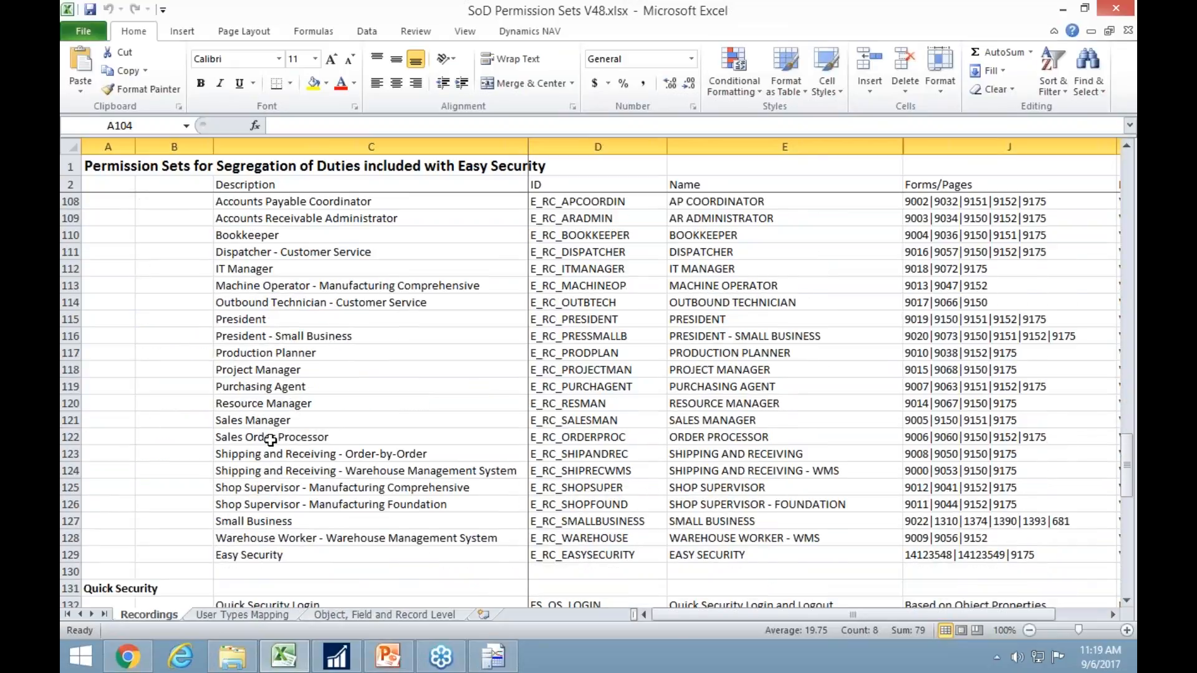
left_click(273, 437)
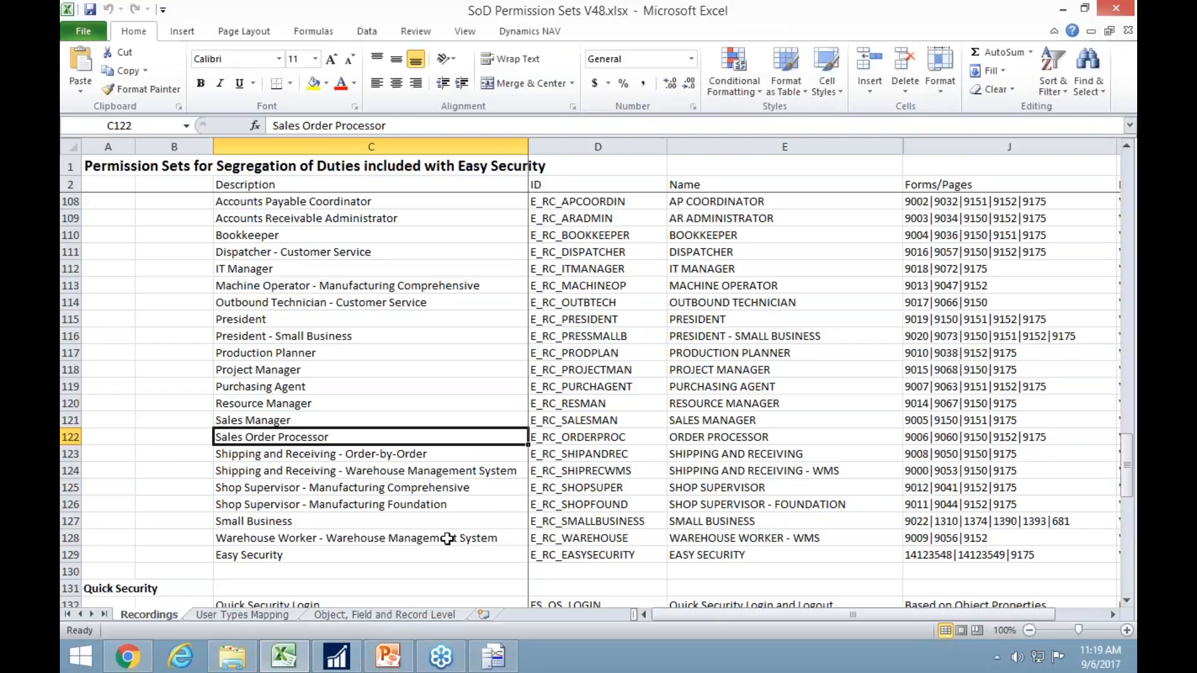
scroll(447, 539, "down", 5)
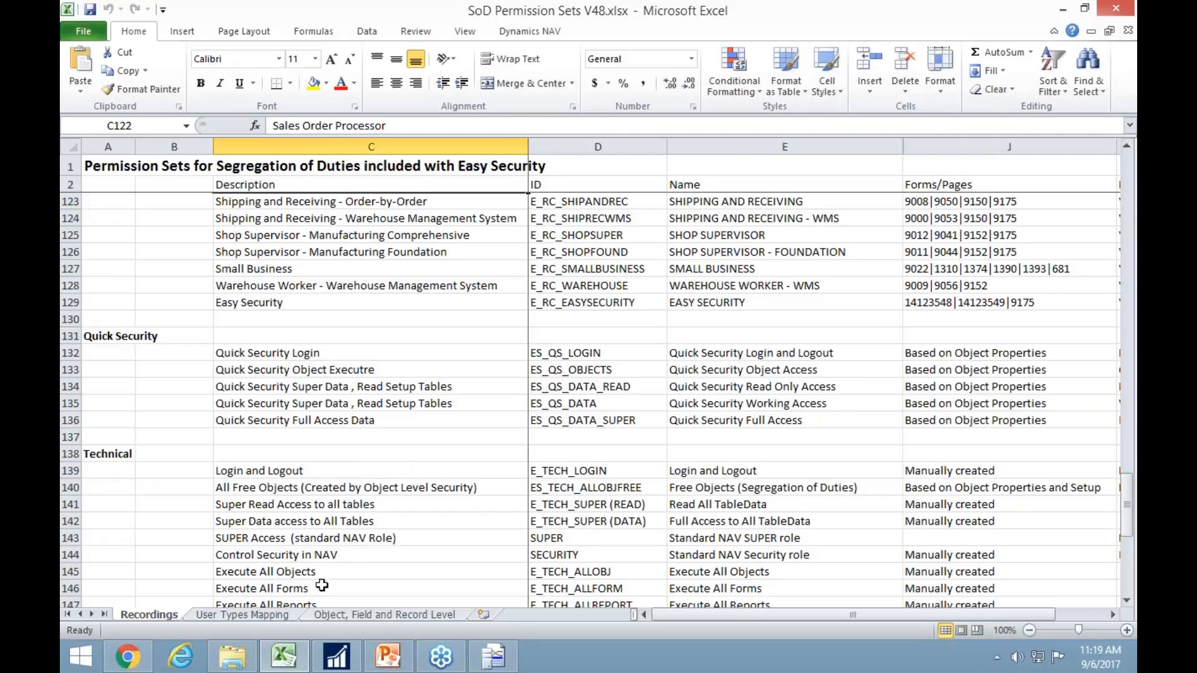
Examine the Customer Service column on the User Types Mapping sheet to see which permission sets are assigned to it.
left_click(262, 616)
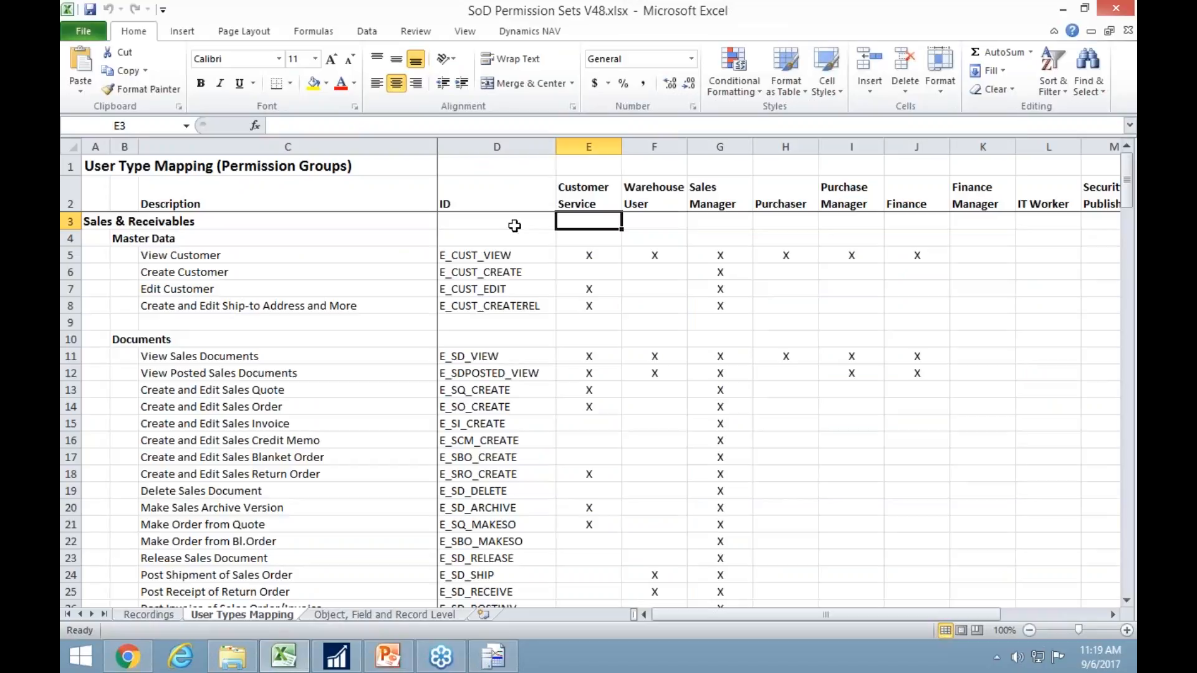
left_click(586, 147)
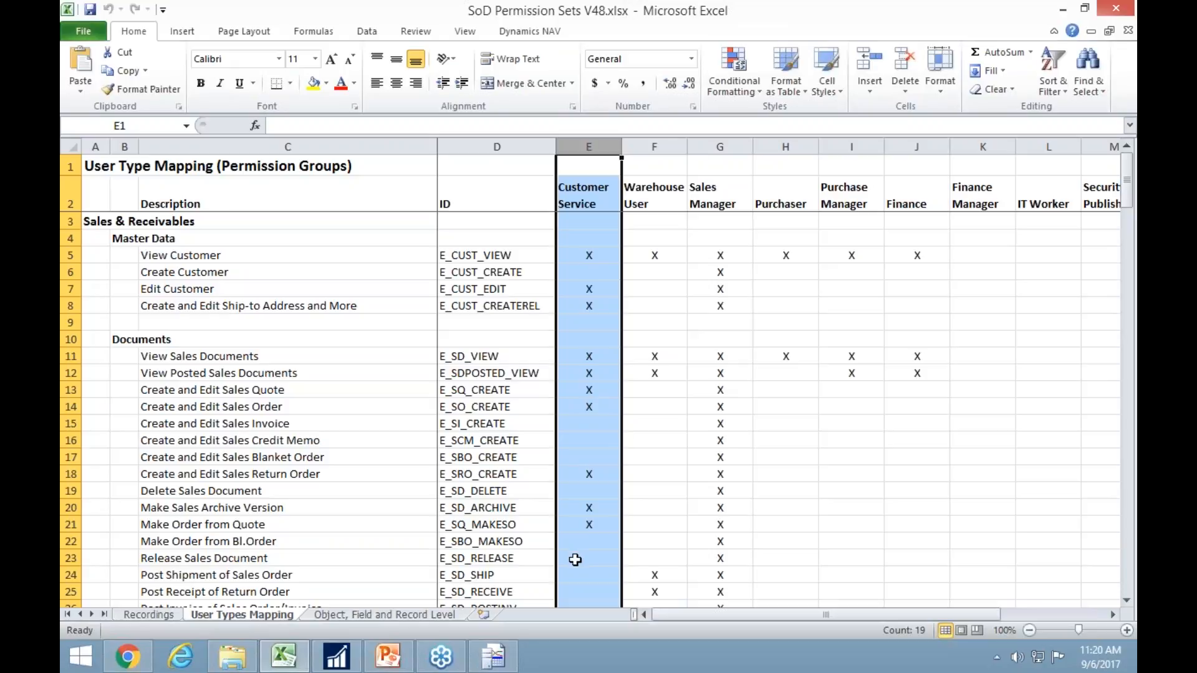
scroll(577, 561, "down", 1)
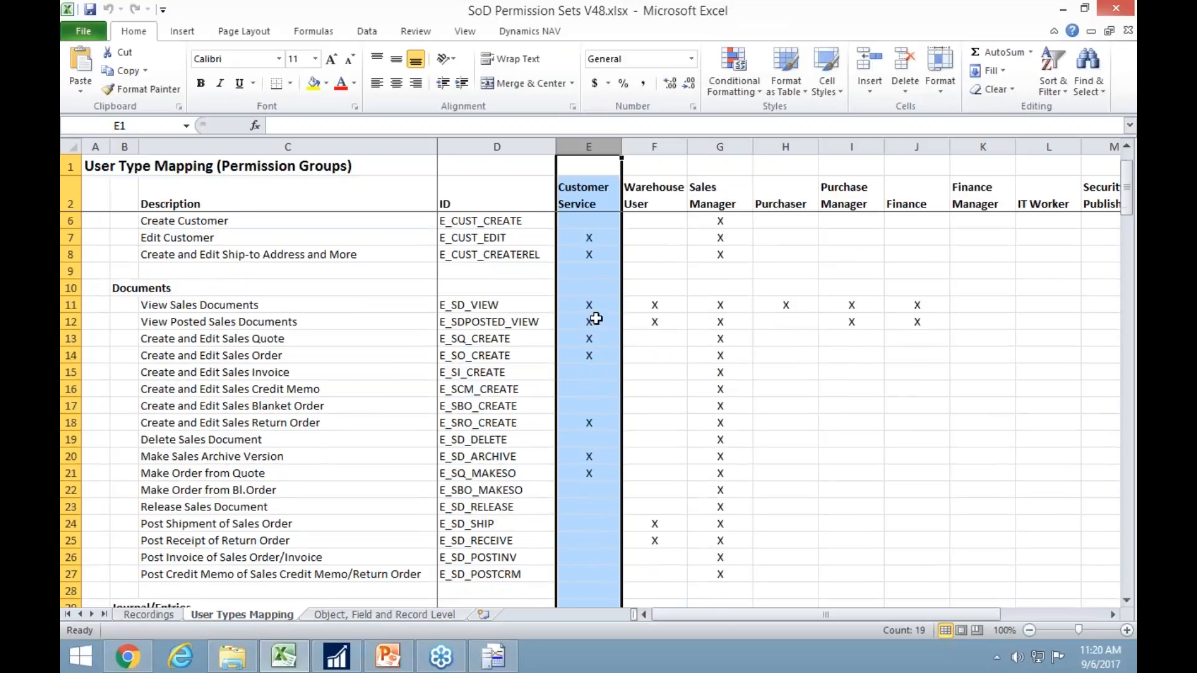
scroll(592, 306, "up", 1)
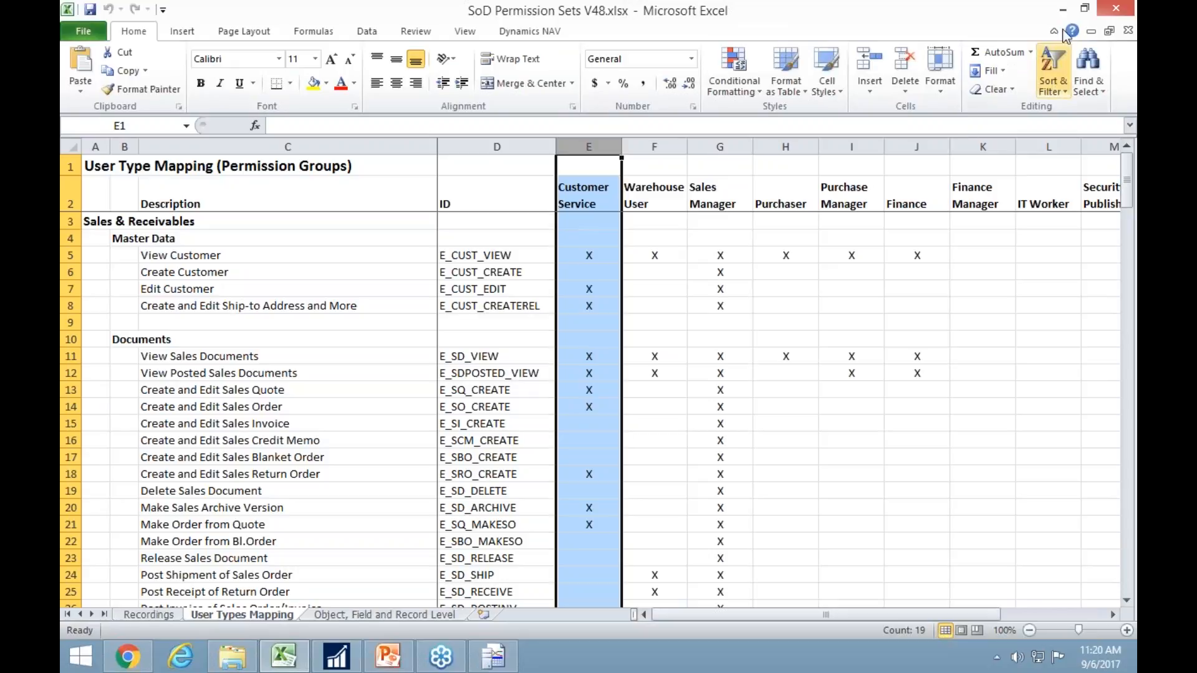
Switch from Excel to Microsoft Dynamics NAV and open the Security Setup from the Easy Security Role Center.
left_click(1063, 10)
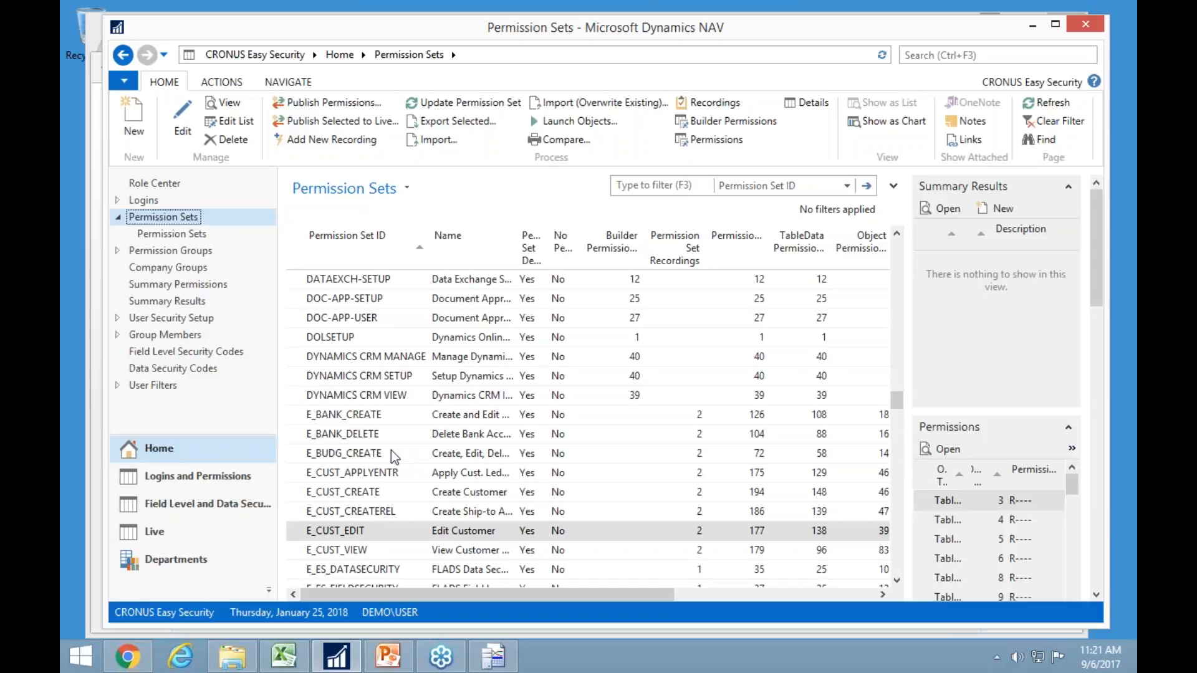
left_click(172, 187)
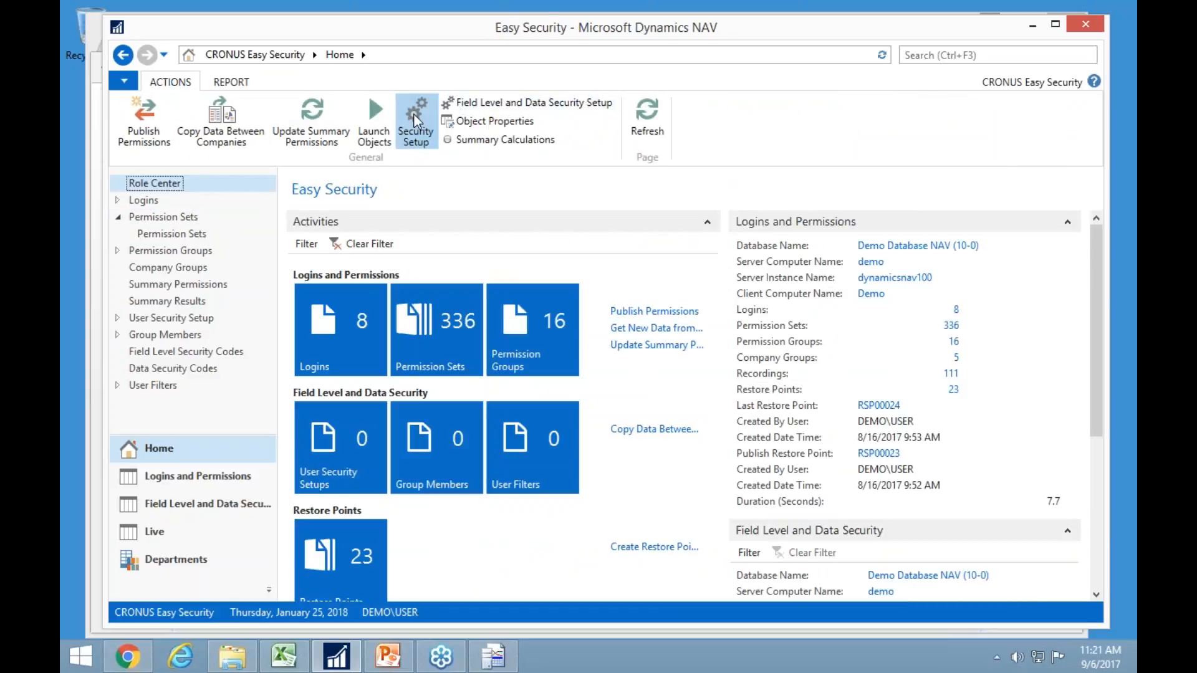
left_click(414, 117)
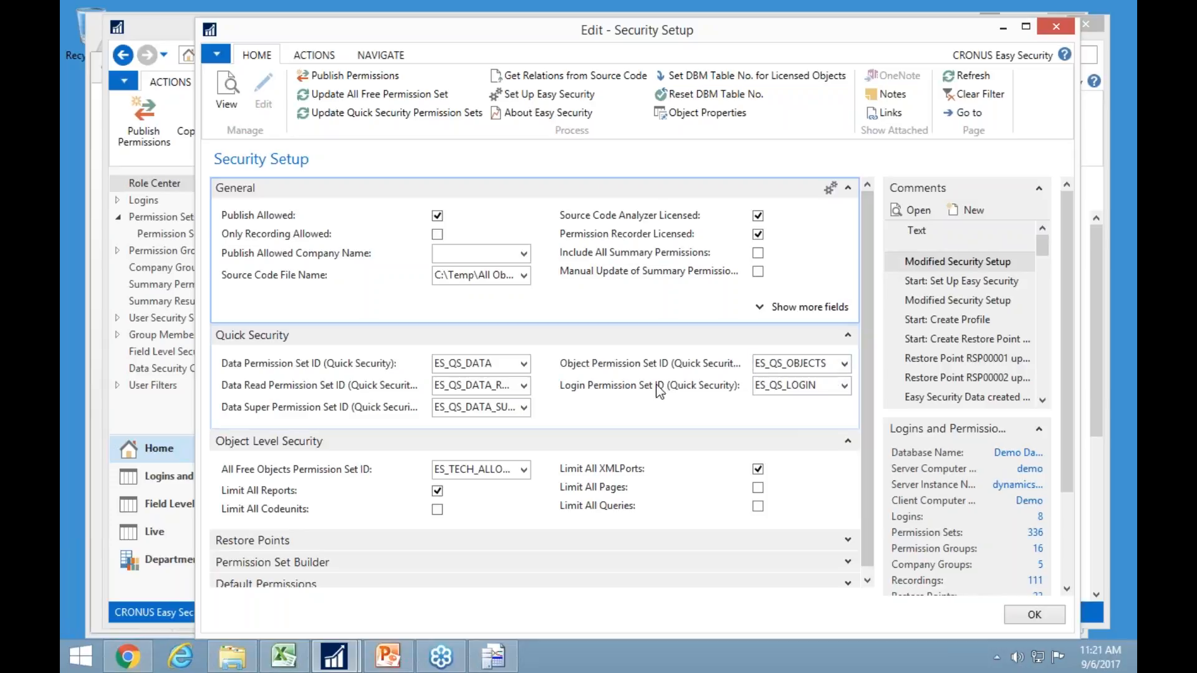
Examine the table permissions of ES_QS_DATA through the Quick Security data permission set lookup, and return to Security Setup with ES_QS_DATA selected.
left_click(524, 365)
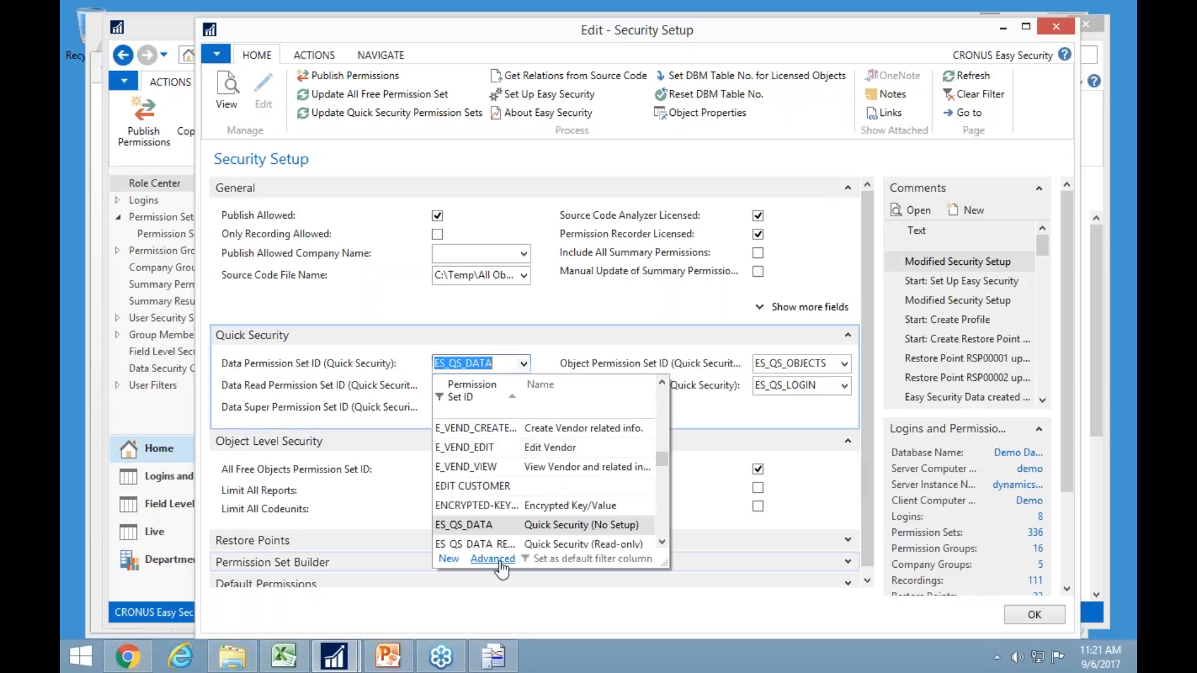
left_click(499, 560)
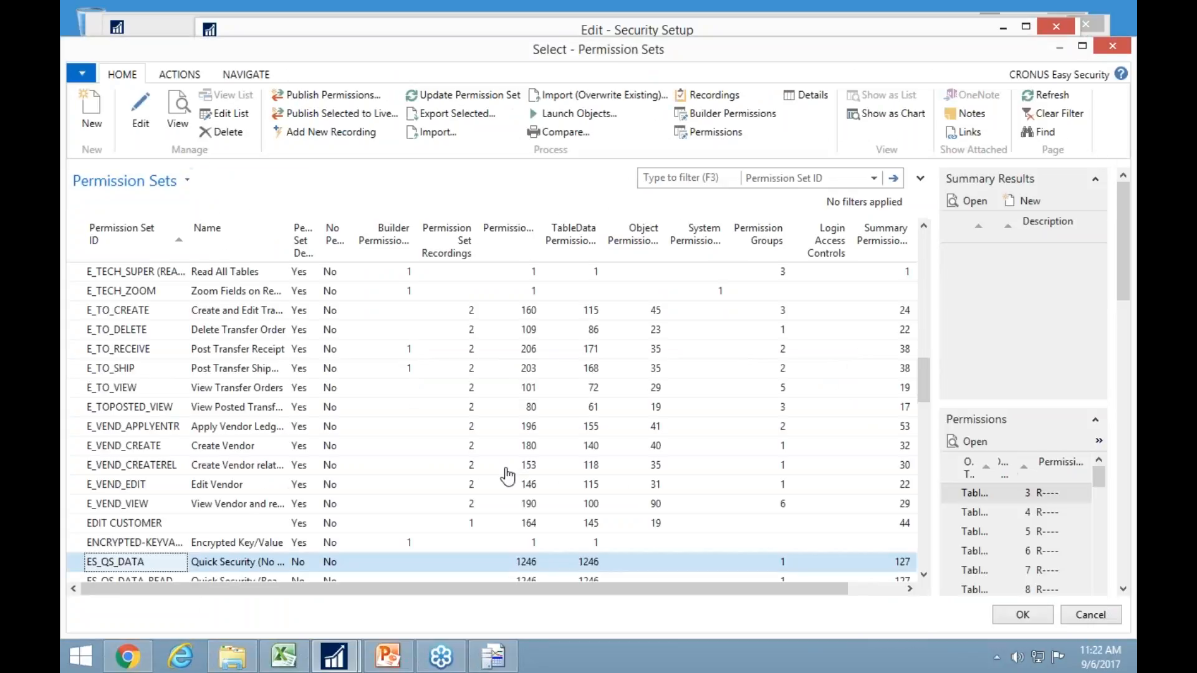
scroll(518, 468, "down", 3)
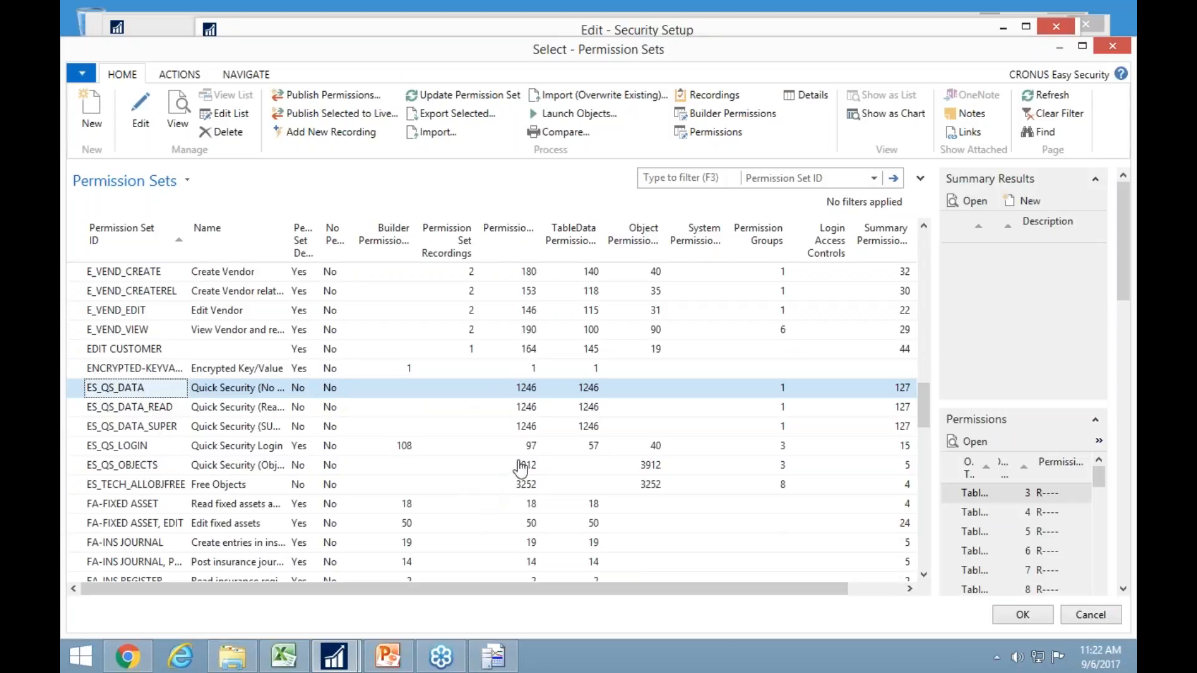
left_click(180, 116)
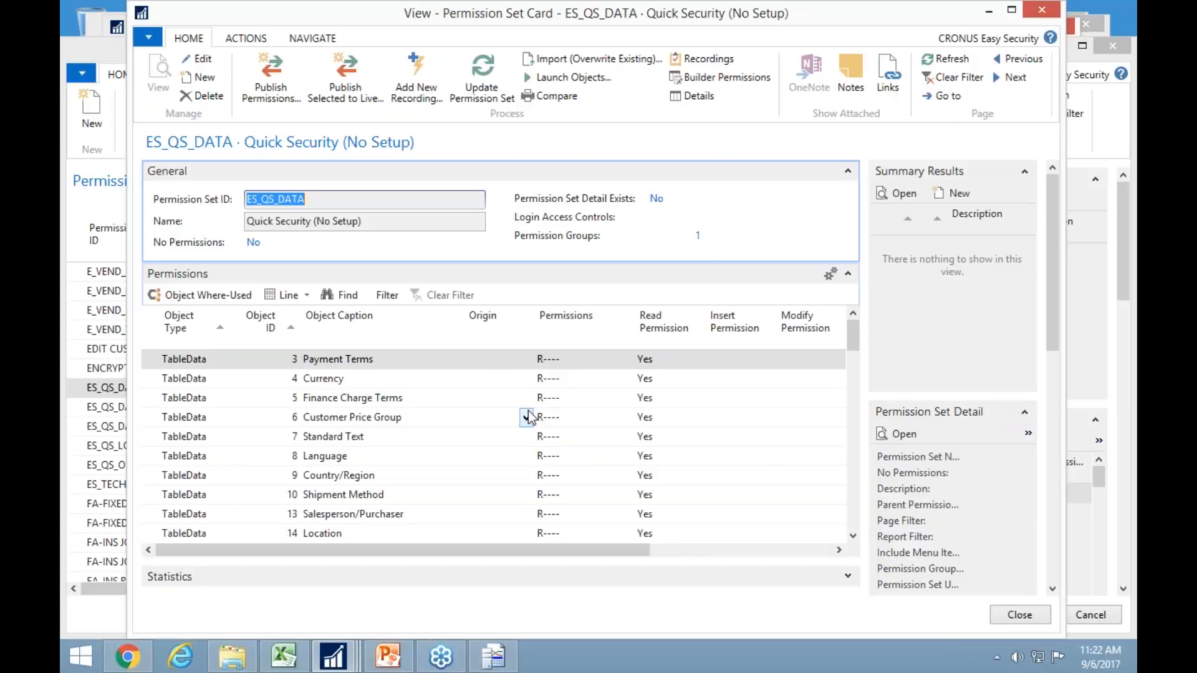
scroll(527, 425, "down", 3)
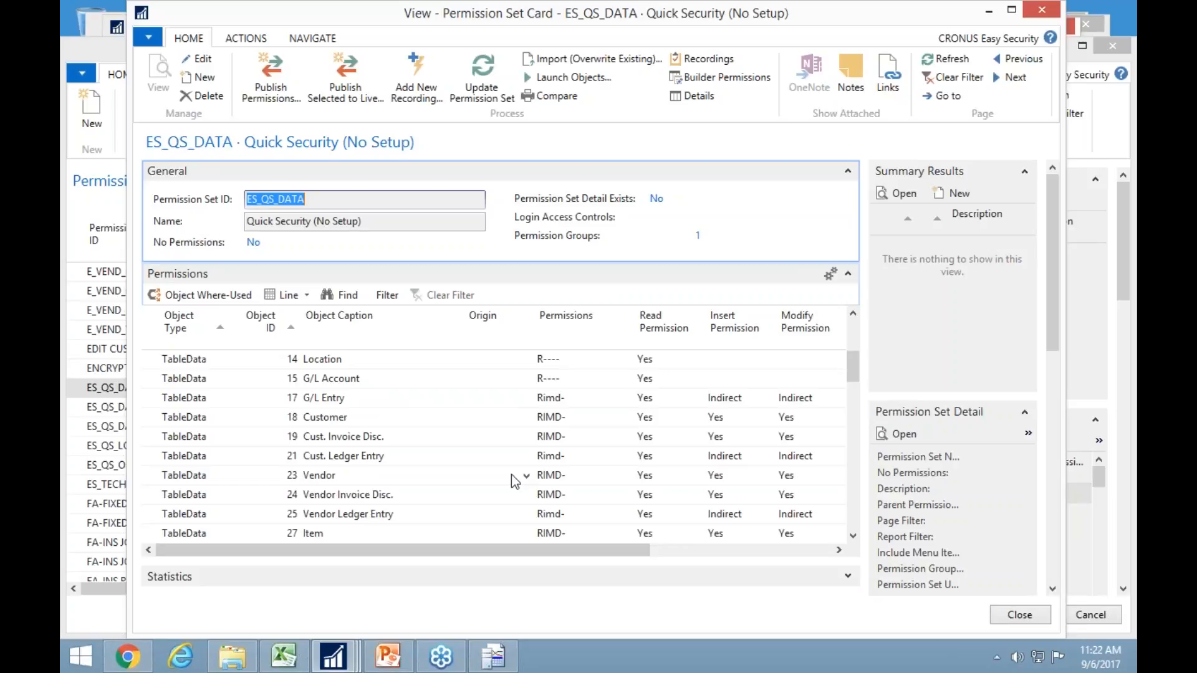
scroll(589, 415, "up", 3)
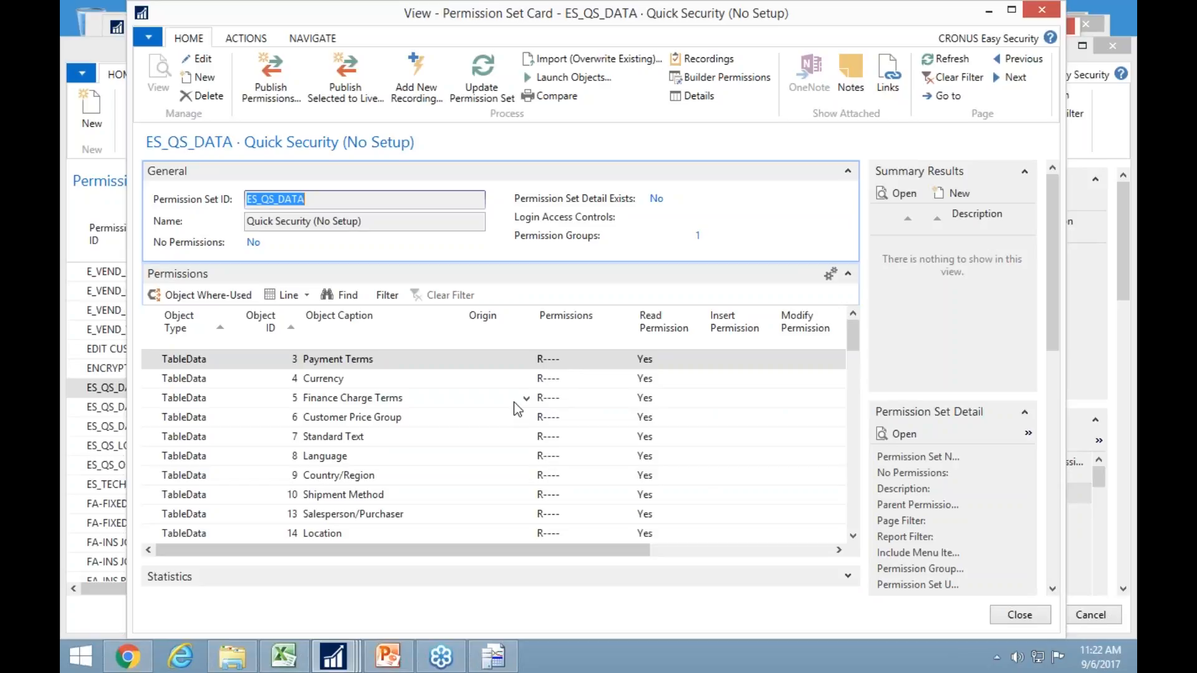
key("Escape")
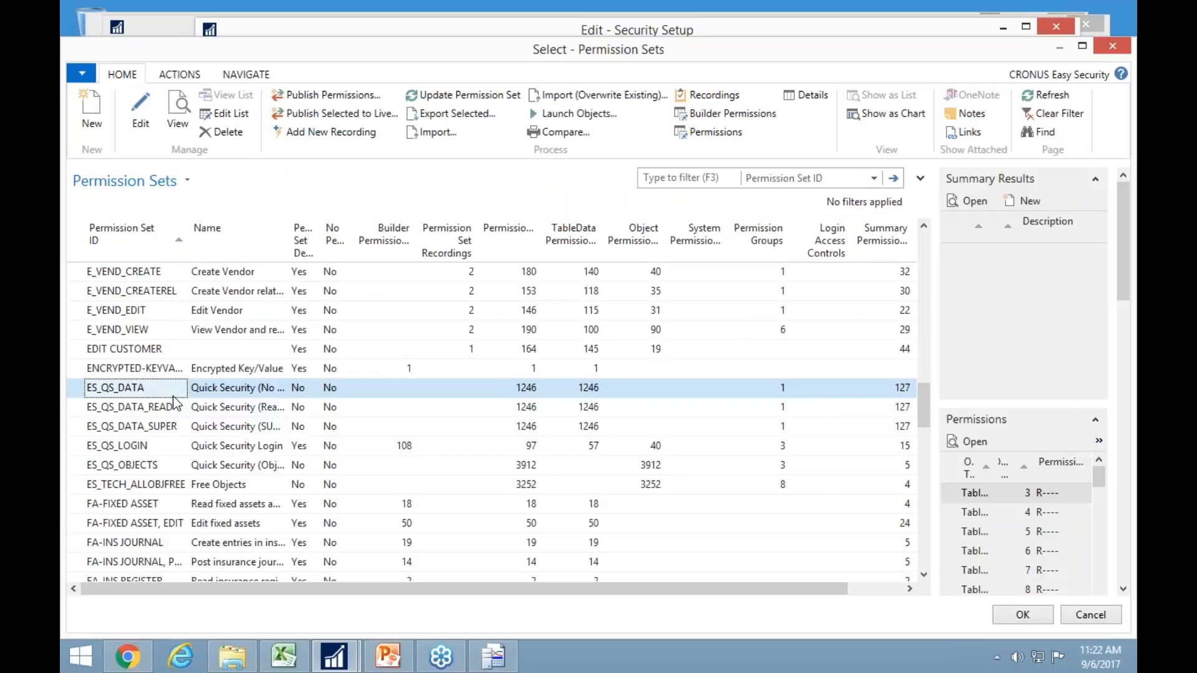
key("Return")
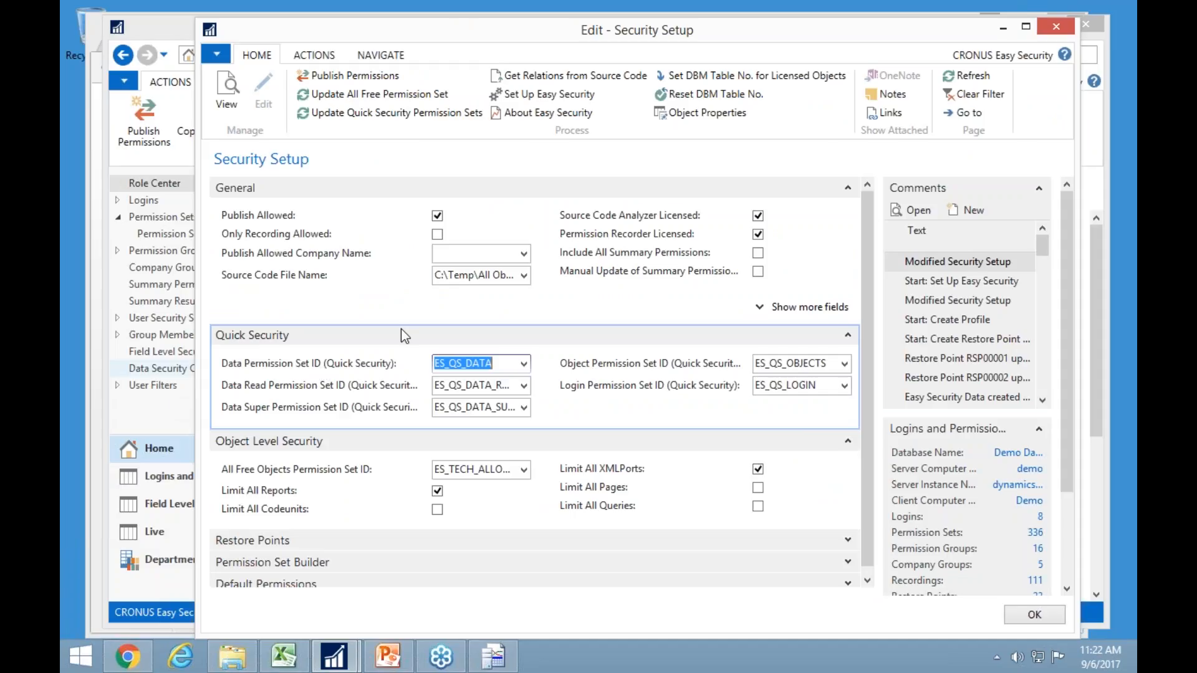
Open Object Properties and examine the available Quick Security Type options for the Payment Terms table.
left_click(707, 114)
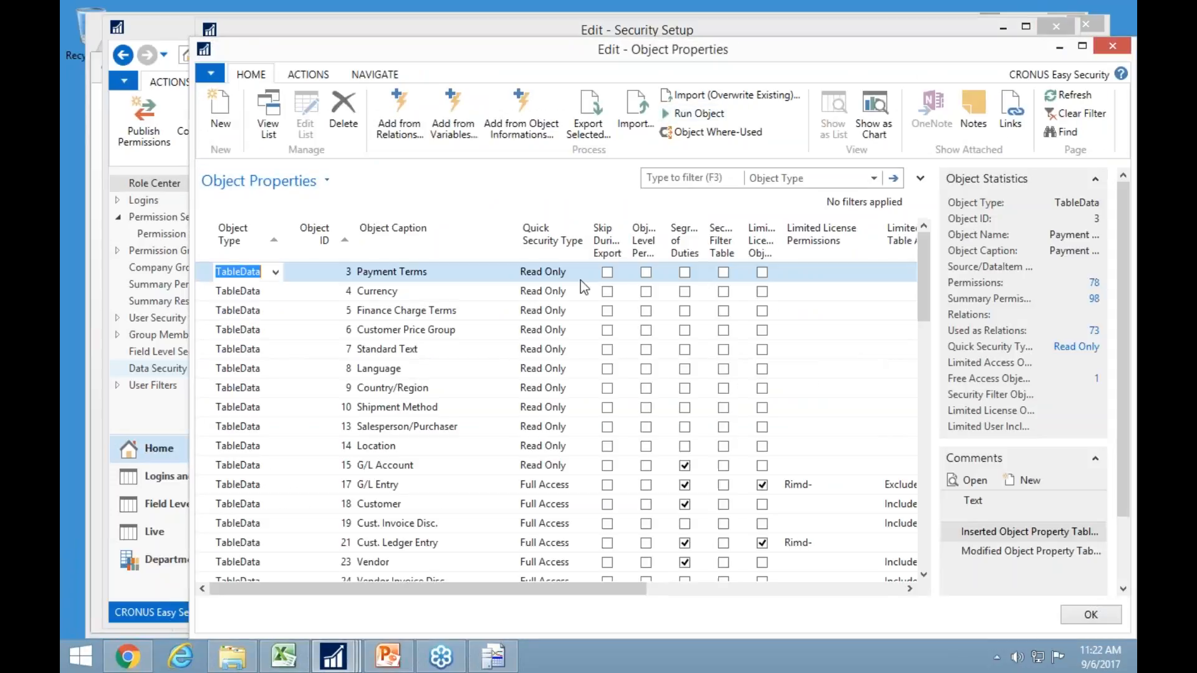
left_click(581, 273)
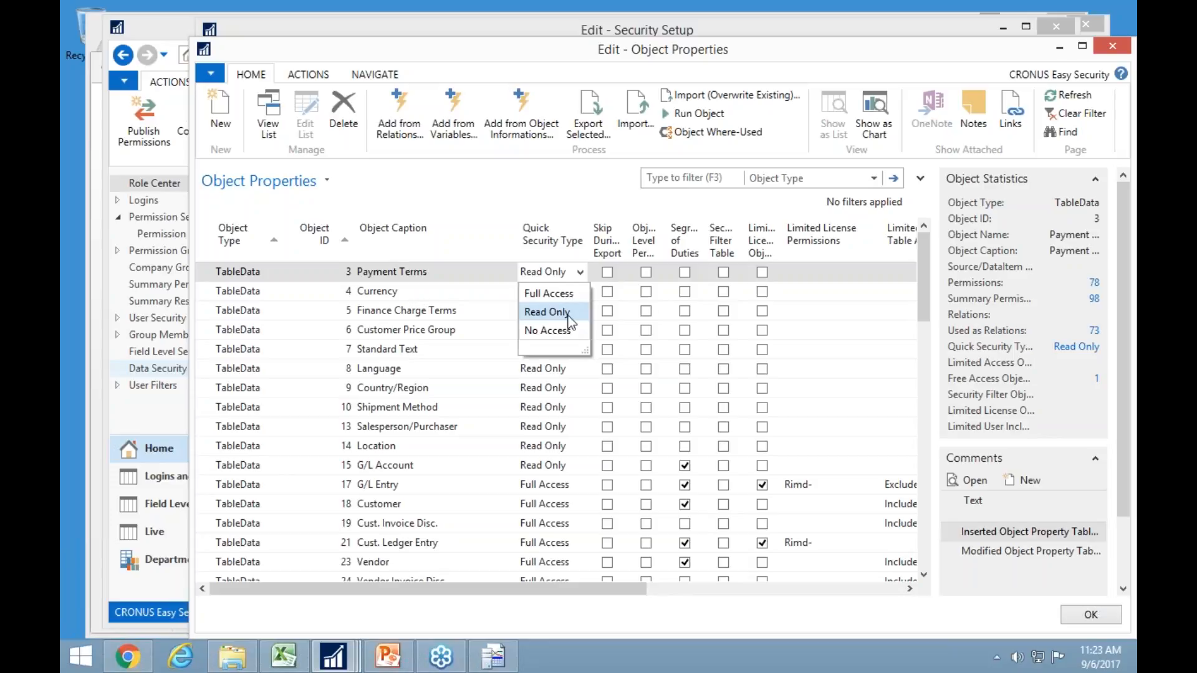
key("Return")
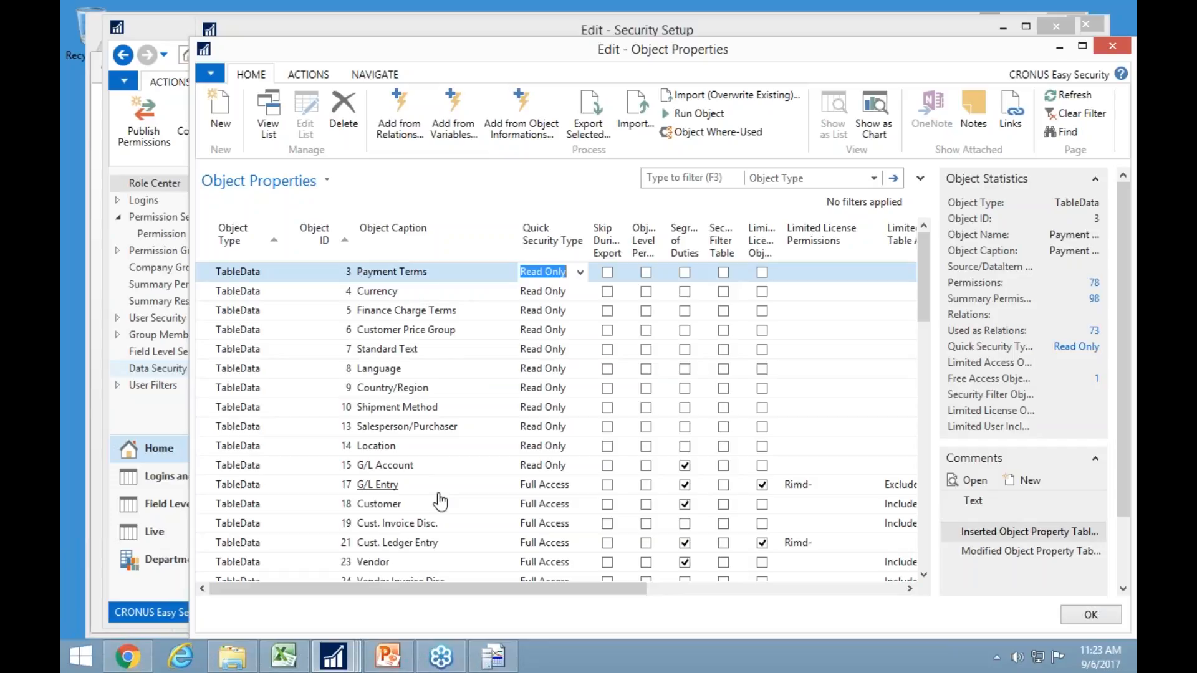
Set the Quick Security Type of table data 18 Customer to Read Only.
scroll(565, 530, "down", 2)
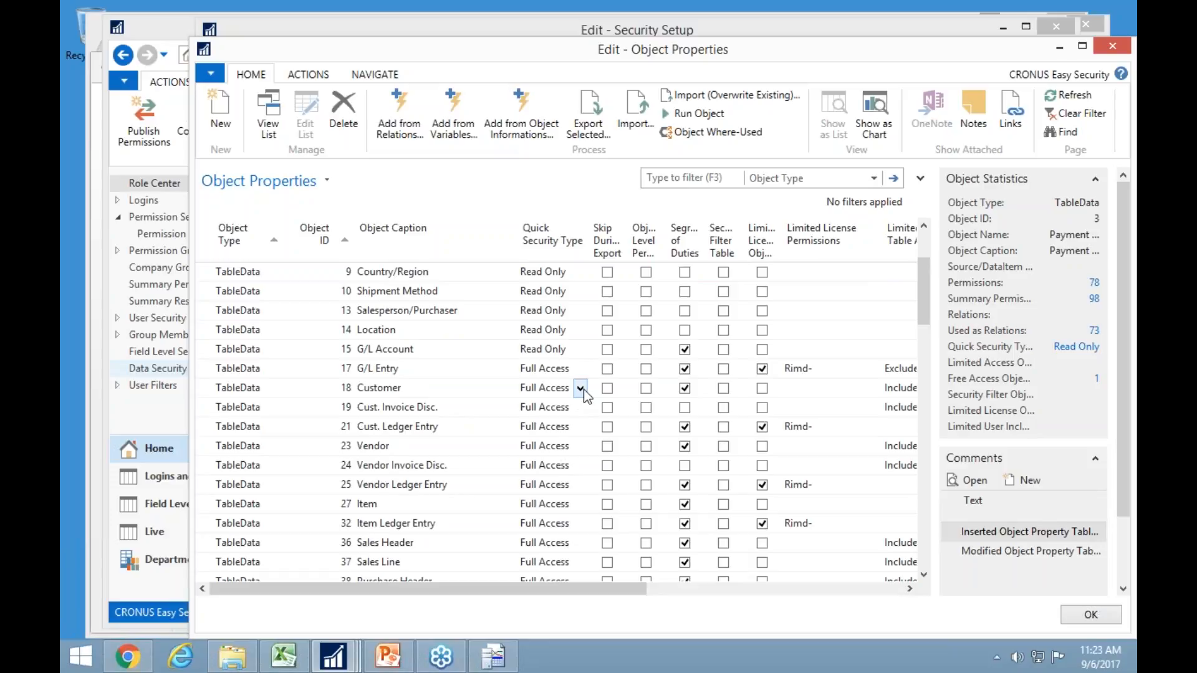
left_click(581, 388)
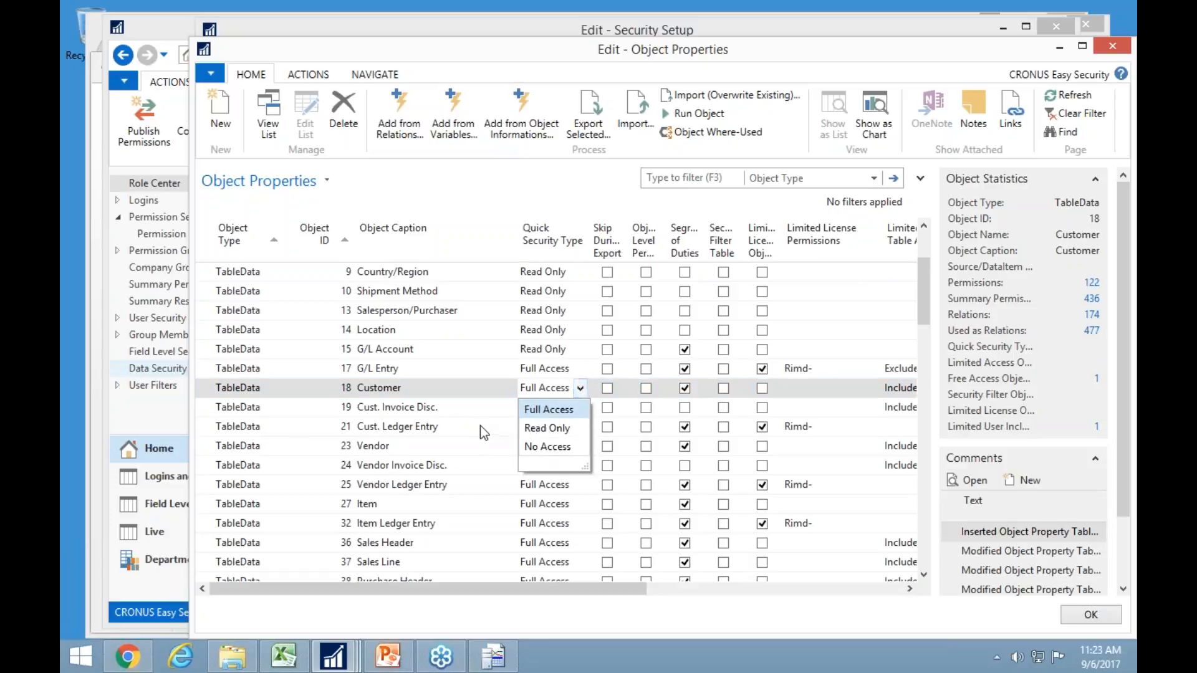
left_click(563, 432)
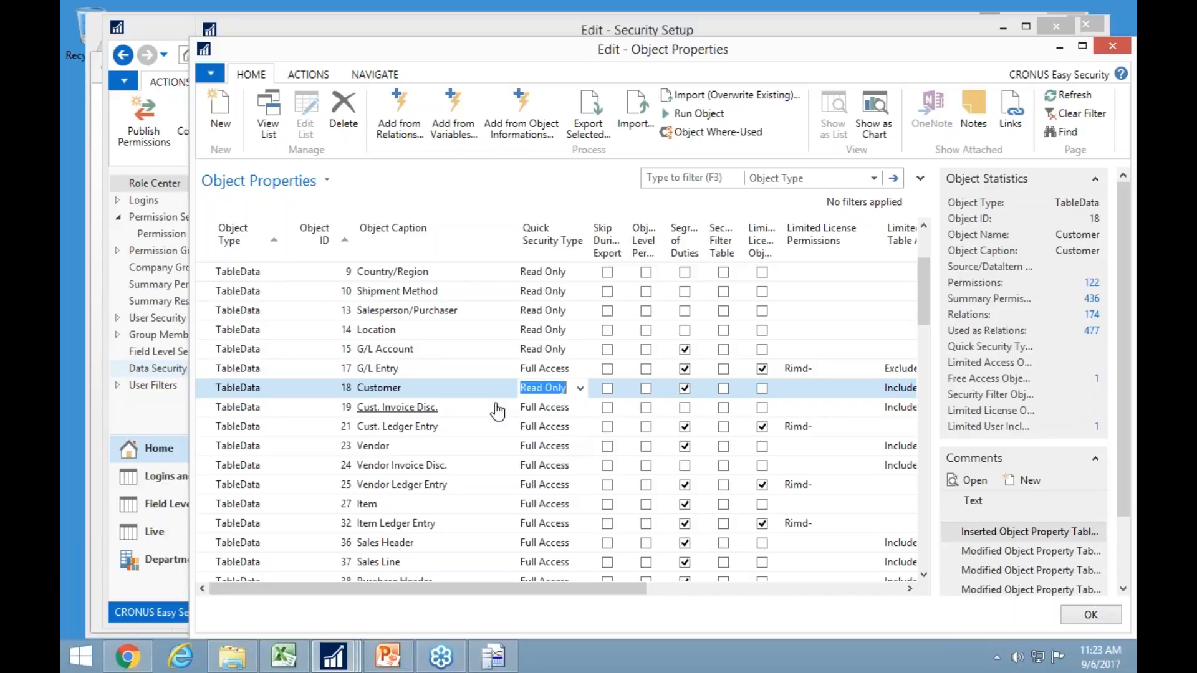
key("Down")
key("Up")
Set the Quick Security Type of Sales Header and Sales Line to Read Only, and select the Item row's caption.
left_click(556, 548)
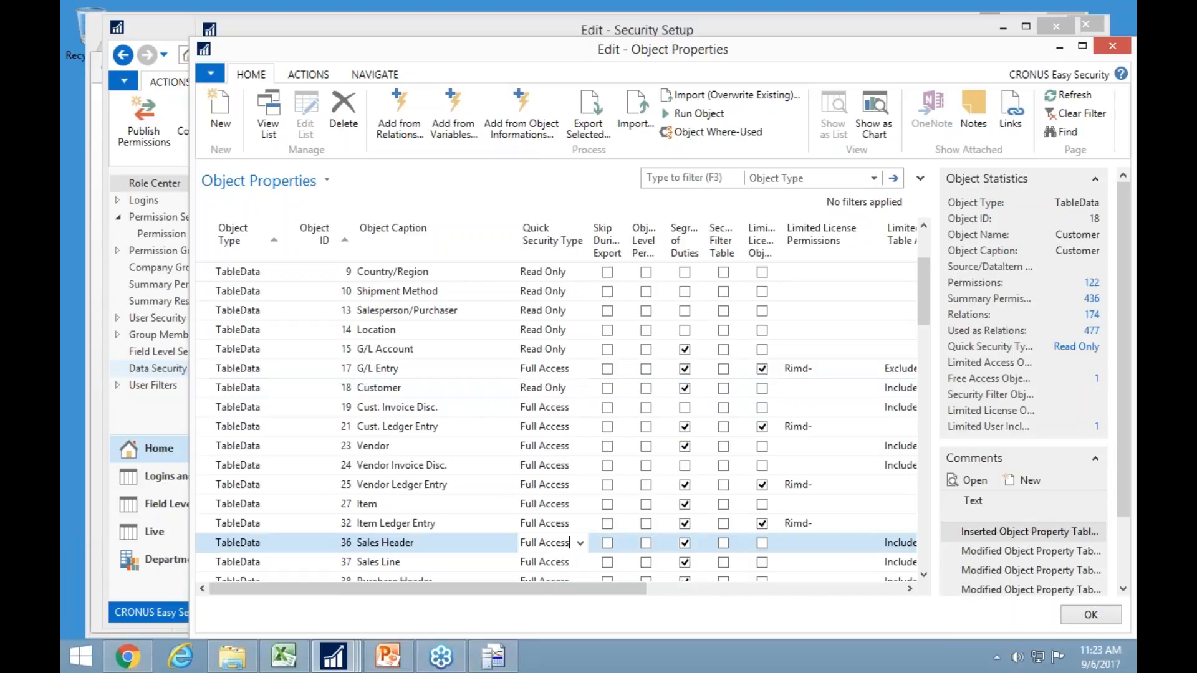
left_click(580, 543)
left_click(560, 584)
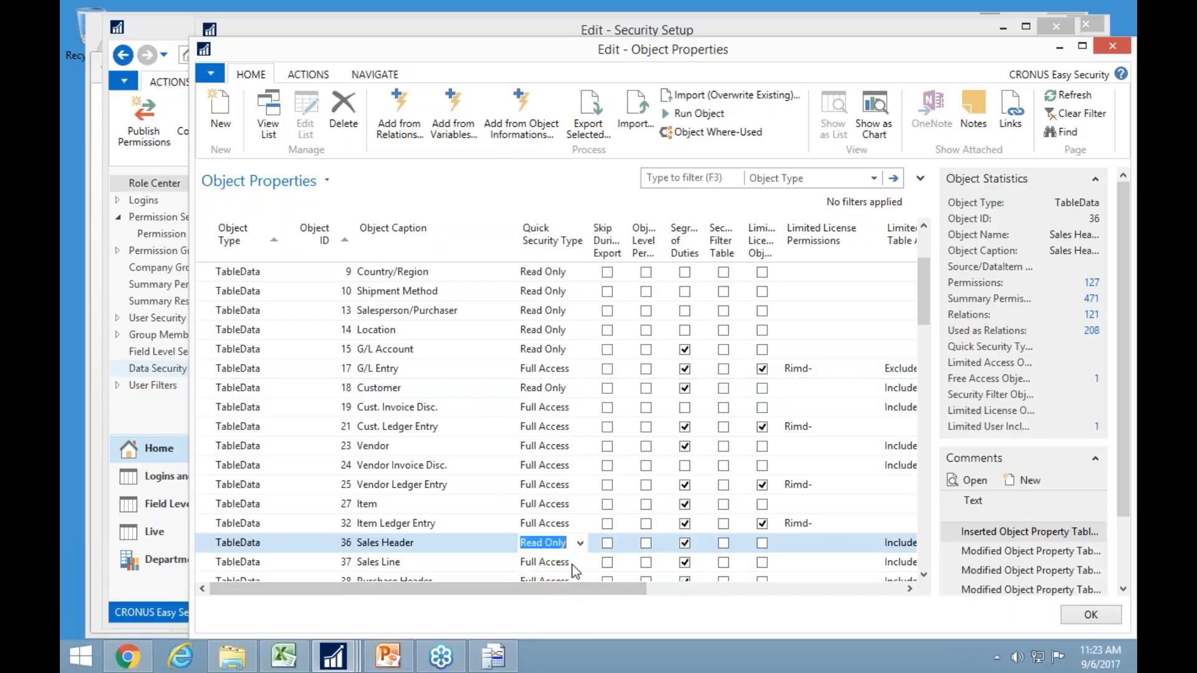
left_click(571, 565)
left_click(581, 564)
left_click(547, 510)
key("Up")
left_click(548, 511)
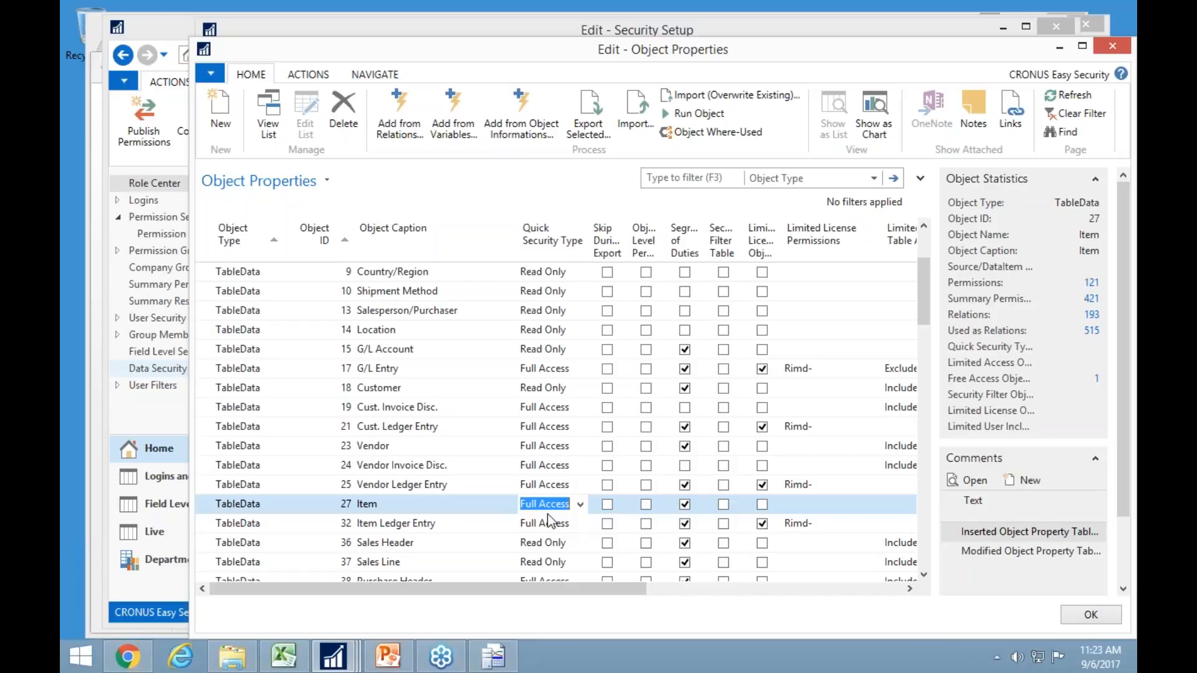
key("shift+Tab")
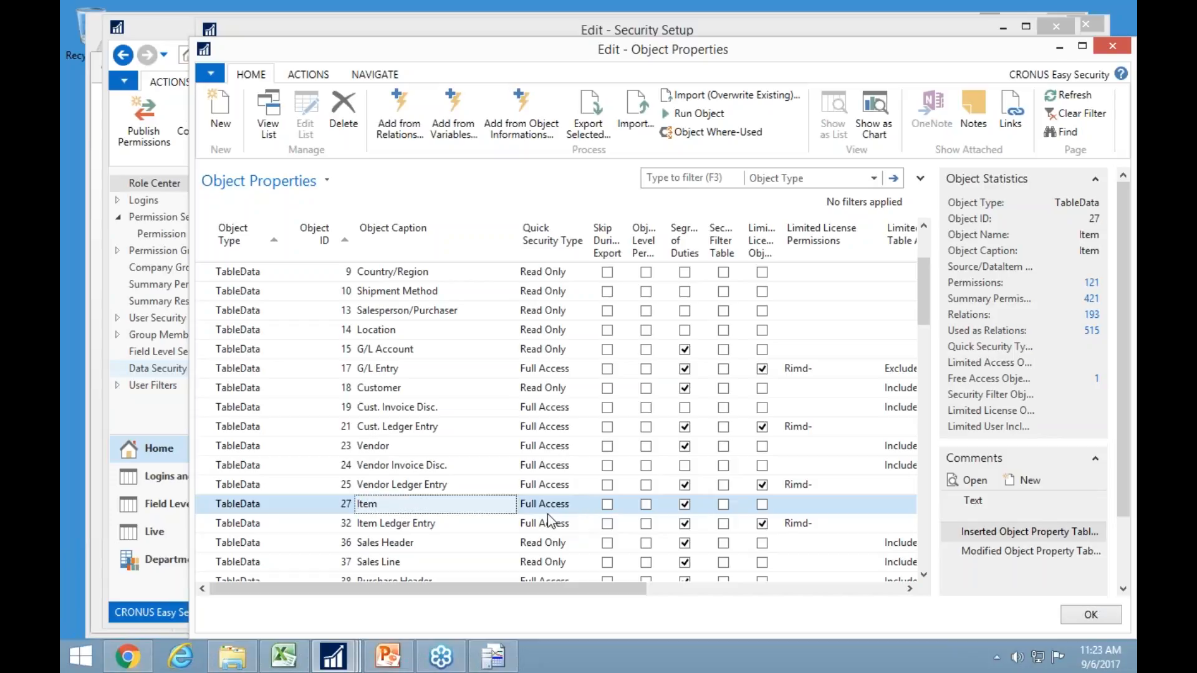
Find the object caption "employee" and set the Quick Security Type to No Access for tables 5200 Employee through 5217 Grounds for Termination.
key("ctrl+f")
type("employee")
key("Return")
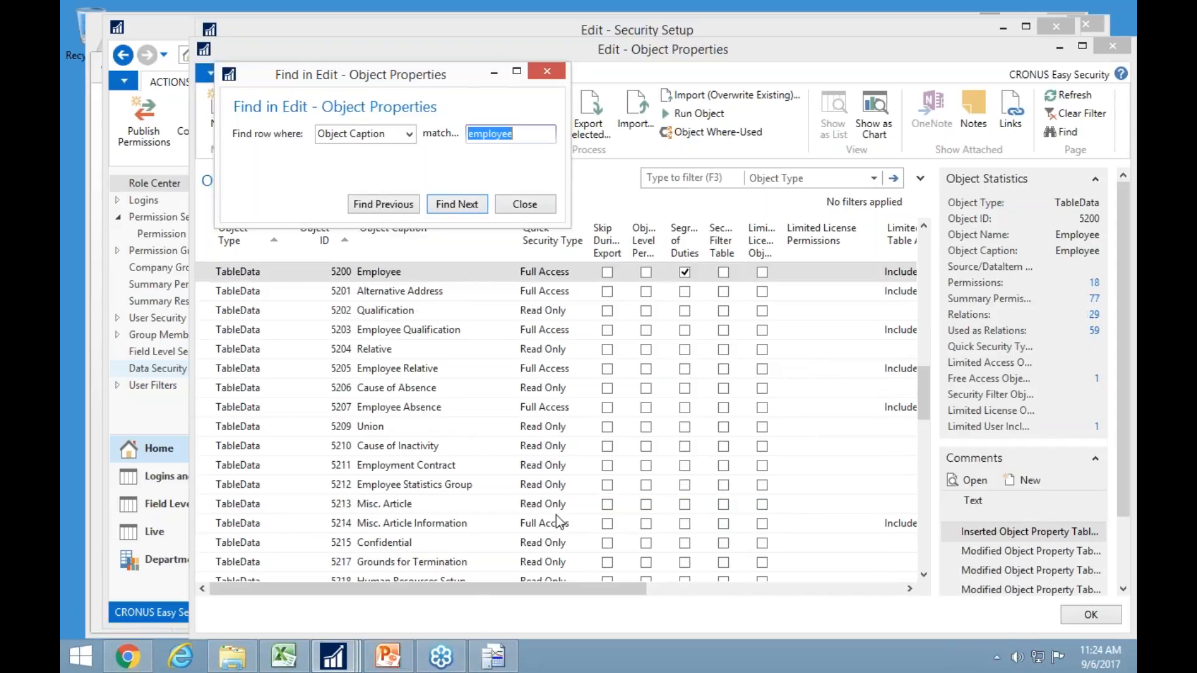
key("Escape")
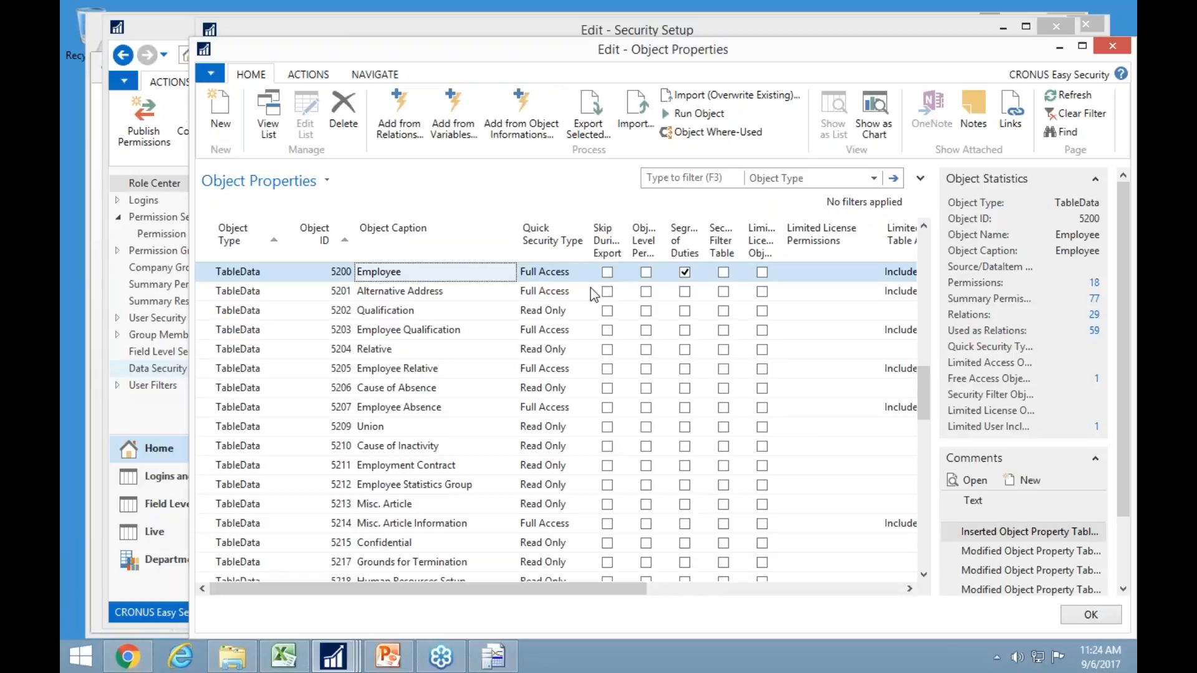
key("Tab")
type("n")
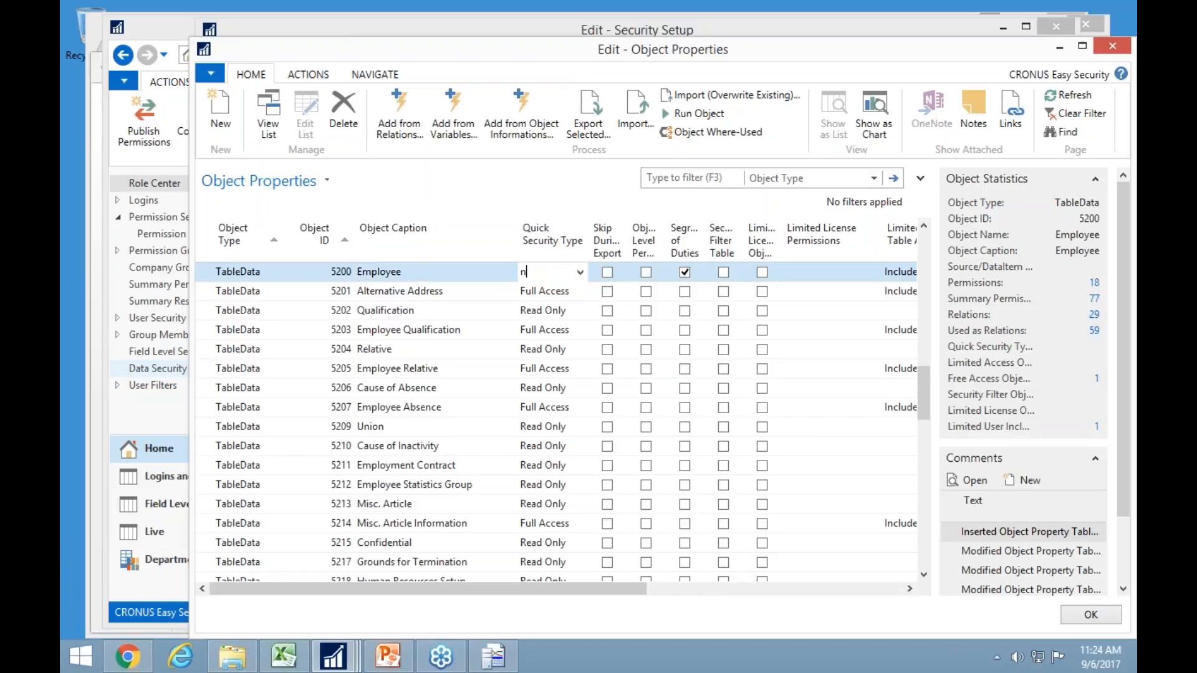
key("Down")
type("n")
key("Down")
type("n")
key("Down")
key("n")
key("Down")
key("n")
key("Down")
key("n")
key("Down")
key("n")
key("Down")
key("n")
key("Down")
key("n")
key("Down")
key("n")
key("Down")
key("n")
key("Down")
key("n")
key("Down")
key("n")
key("Down")
key("n")
key("Down")
key("n")
key("Down")
key("n")
key("Down")
key("Down")
key("Down")
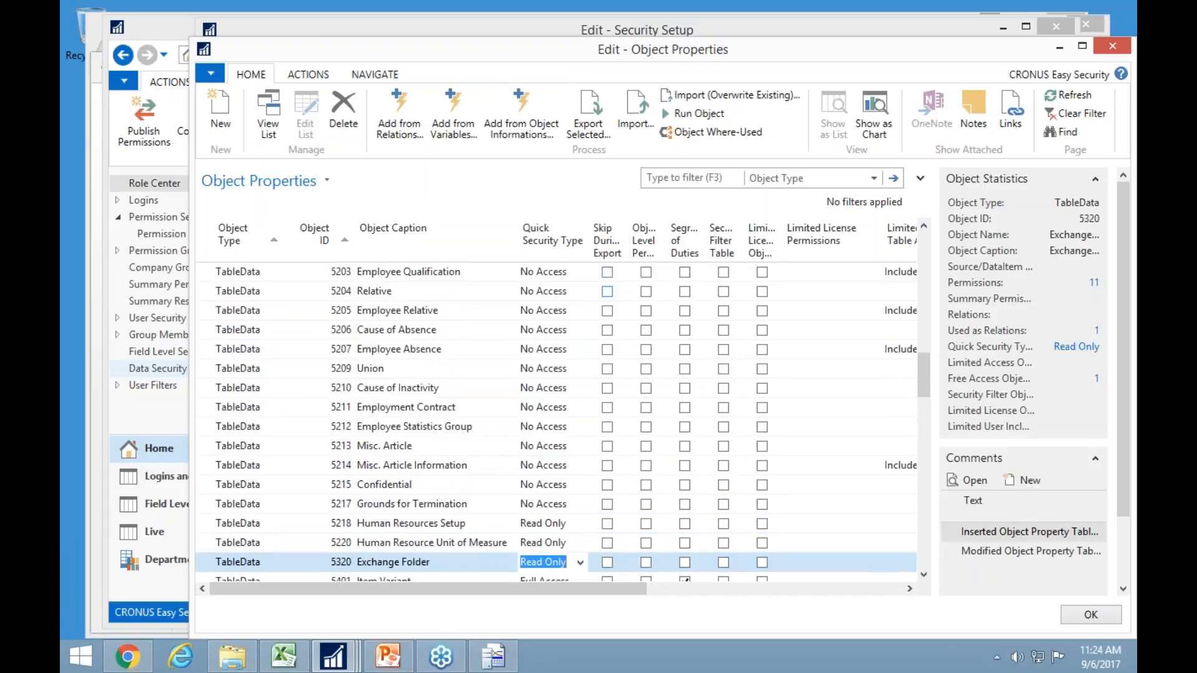
Set the Quick Security Type of Human Resources Setup and Human Resource Unit of Measure to No Access.
key("Up")
key("n")
key("Up")
key("n")
key("Up")
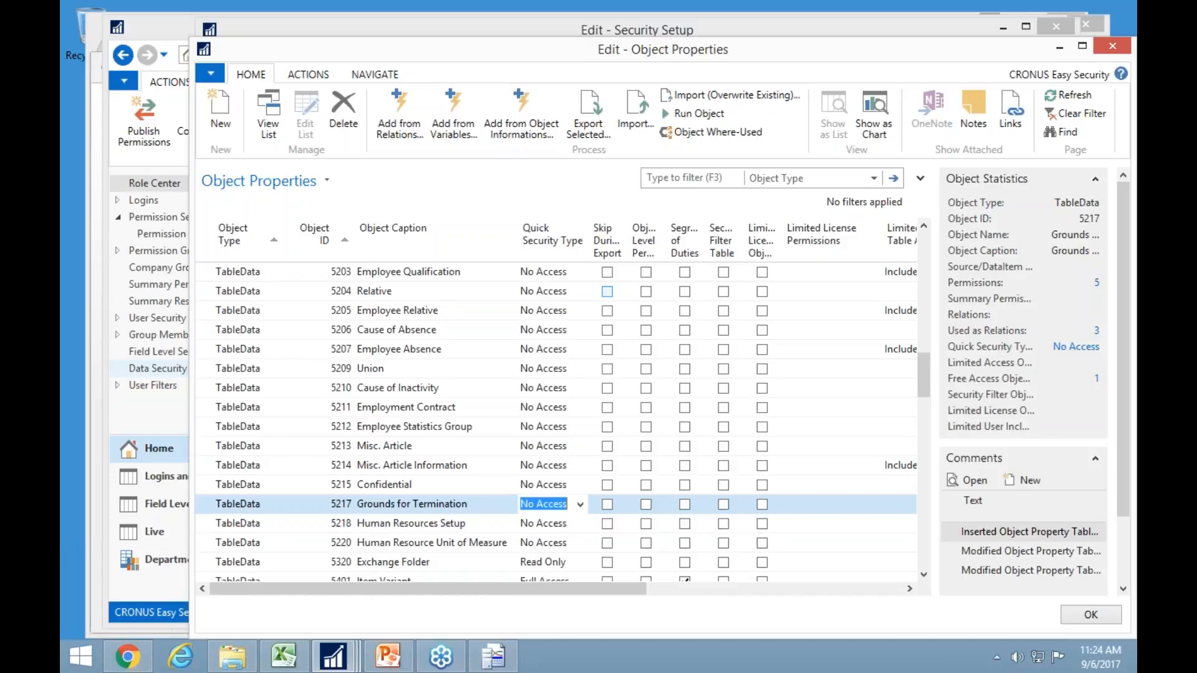
Add an object property for Page 16 Chart of Accounts with Quick Security Type No Access.
key("shift+Tab")
key("shift+Tab")
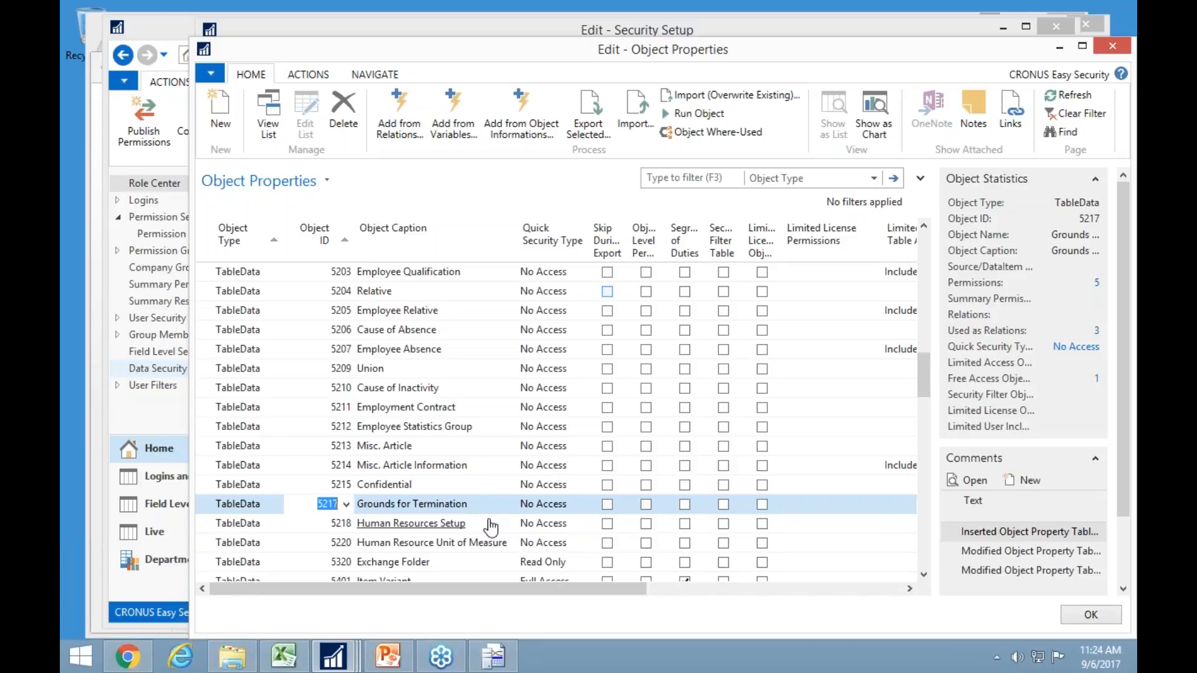
key("Up")
key("shift+Tab")
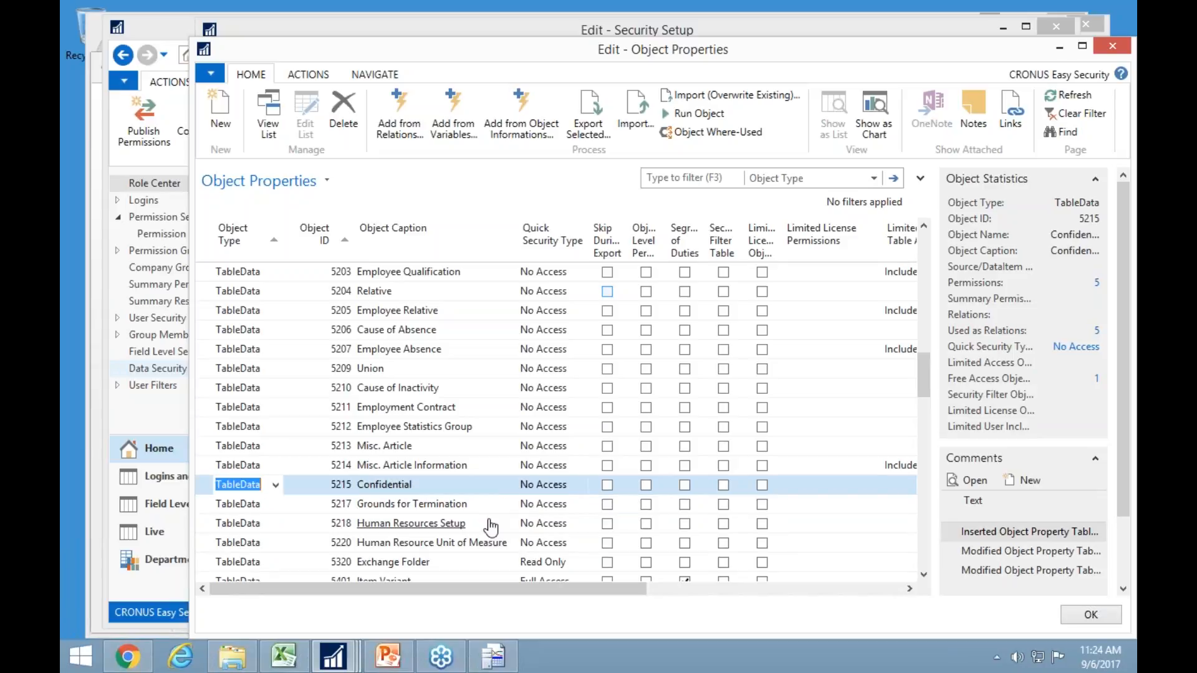
left_click(218, 107)
type("Page")
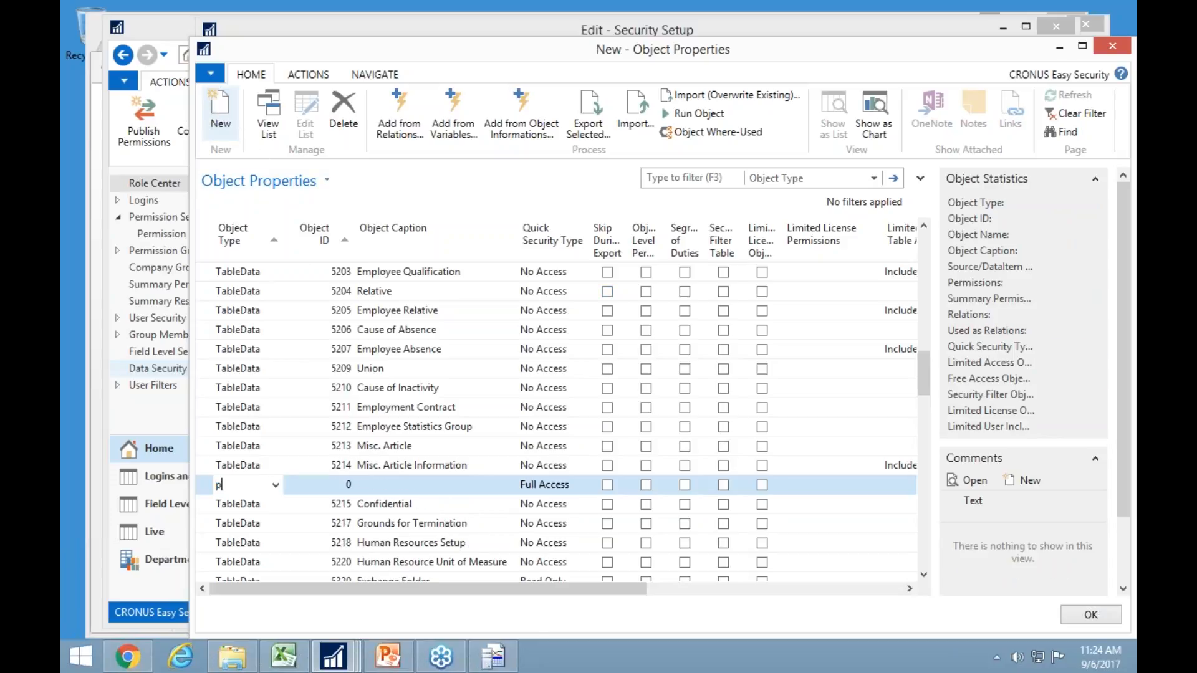
key("Tab")
type("16")
key("Tab")
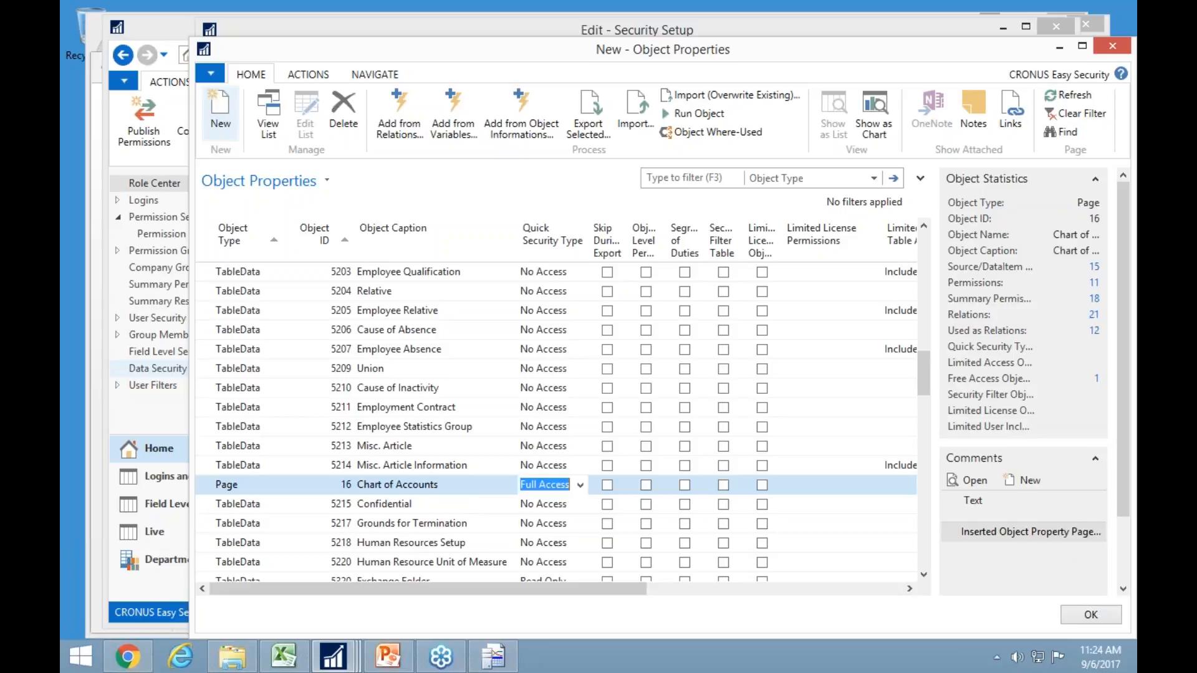
type("No Access")
key("Down")
key("Up")
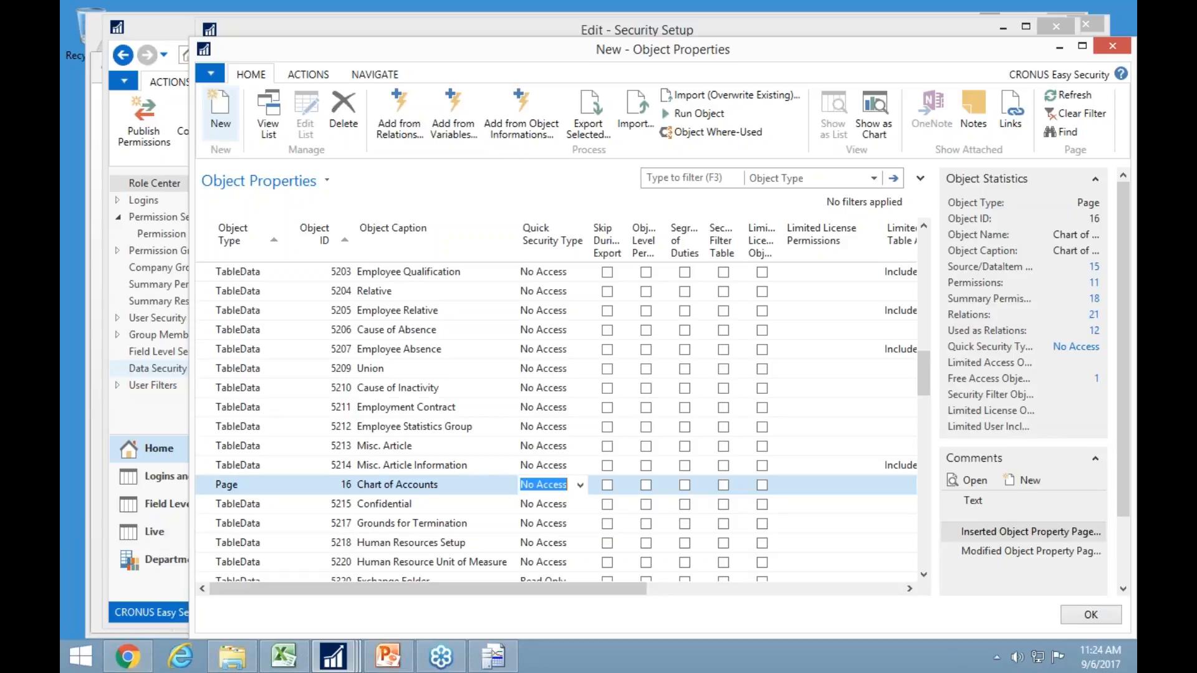
key("Up")
key("Down")
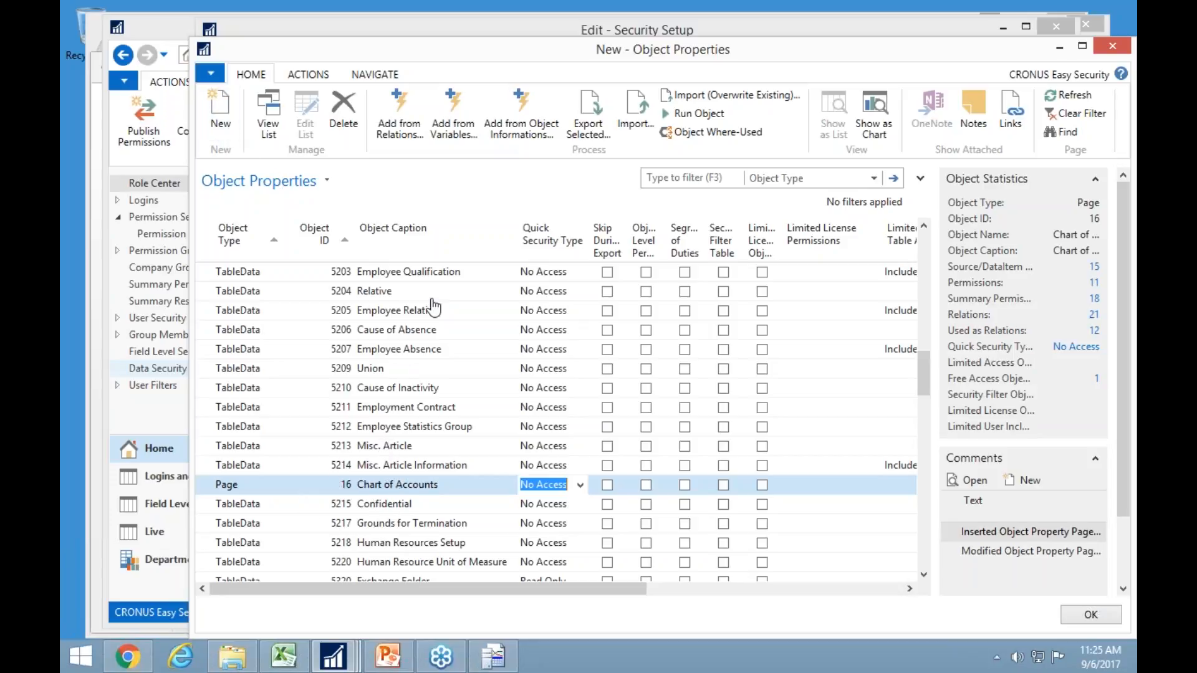
Open the relations for adding object properties and filter Object Type to Report and Page.
left_click(406, 124)
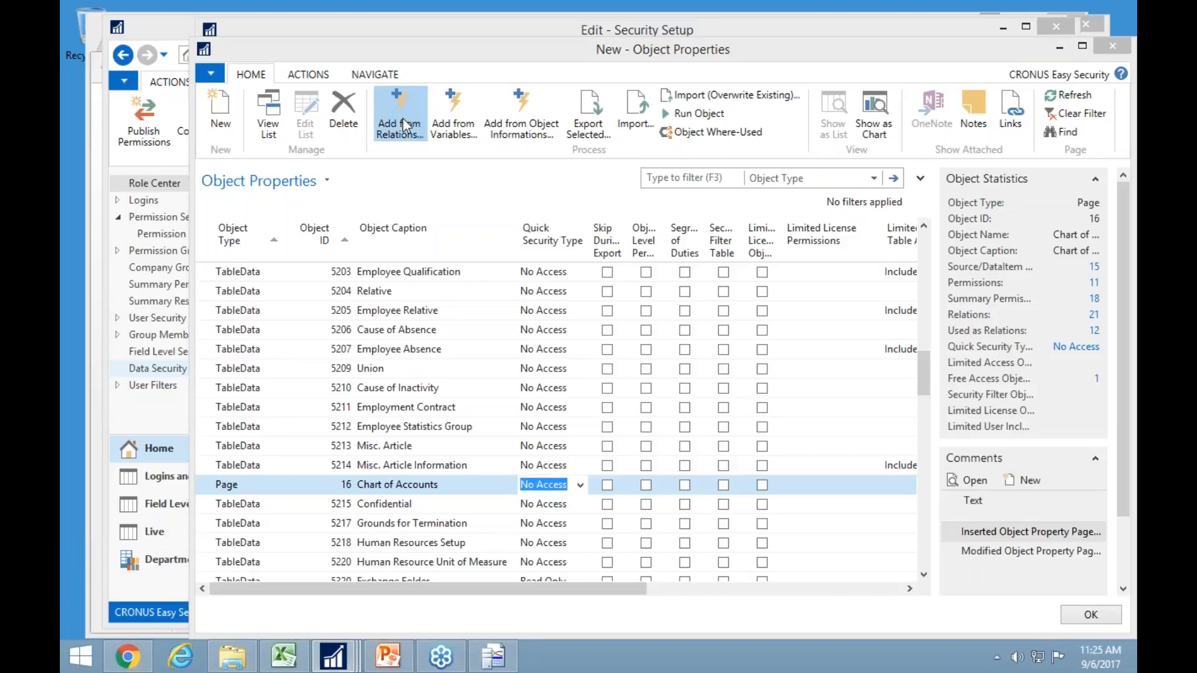
left_click(290, 247)
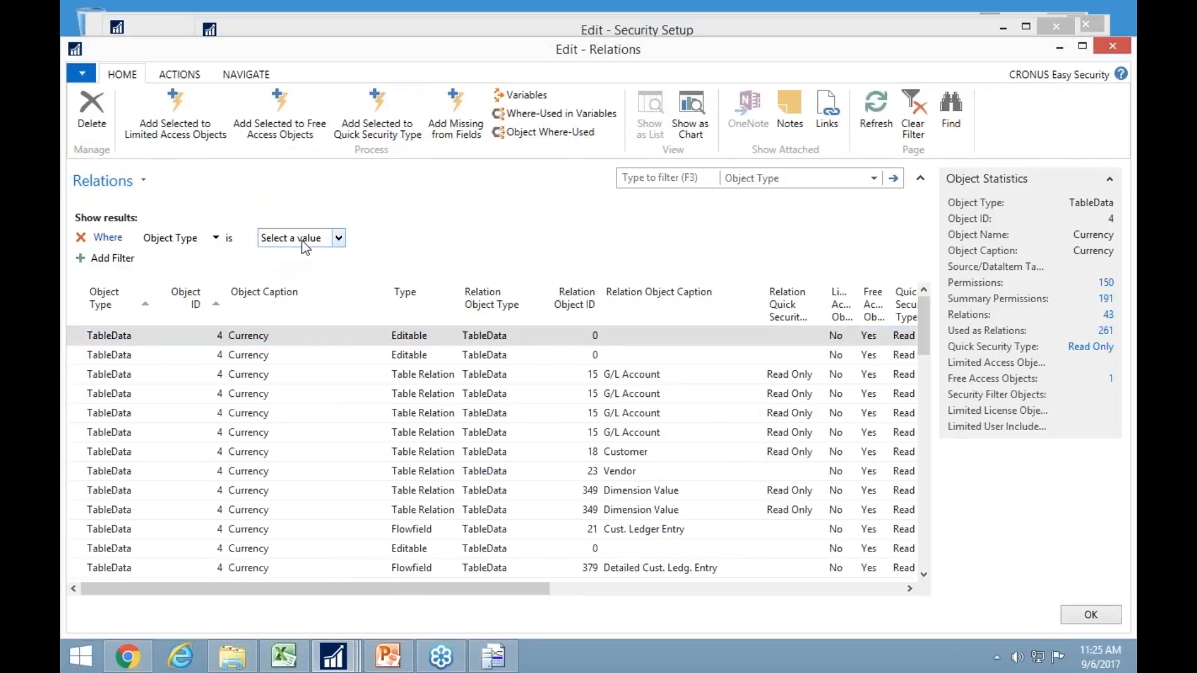
left_click(339, 239)
left_click(295, 286)
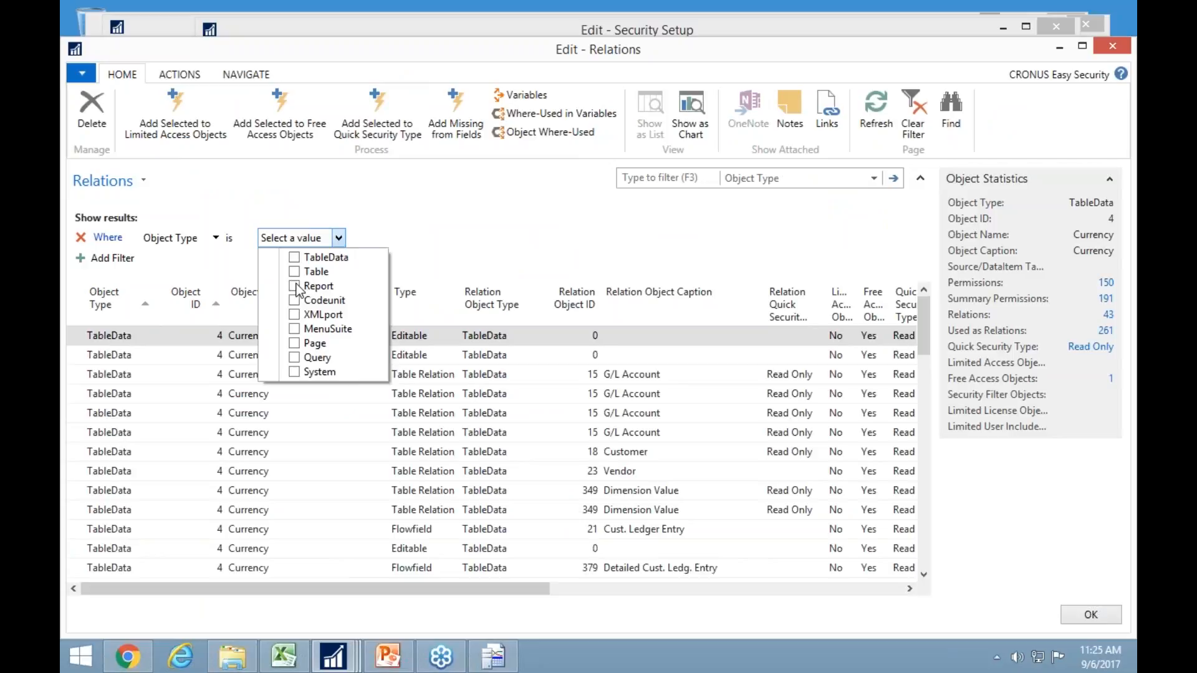
left_click(294, 343)
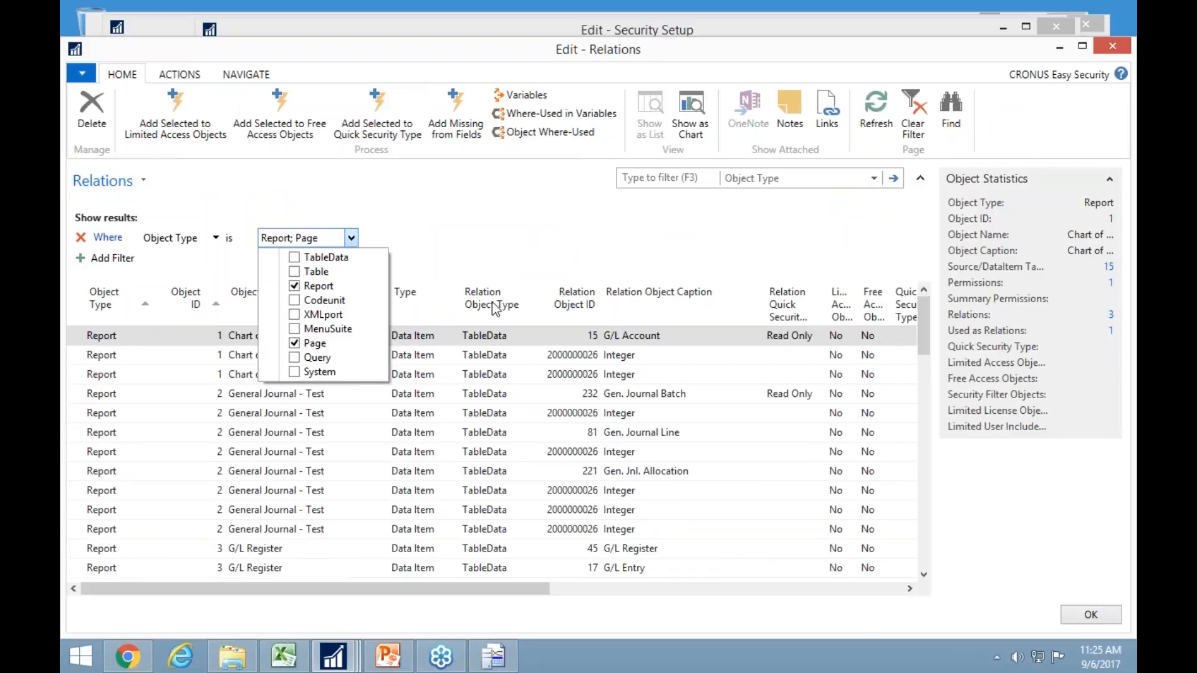
left_click(523, 245)
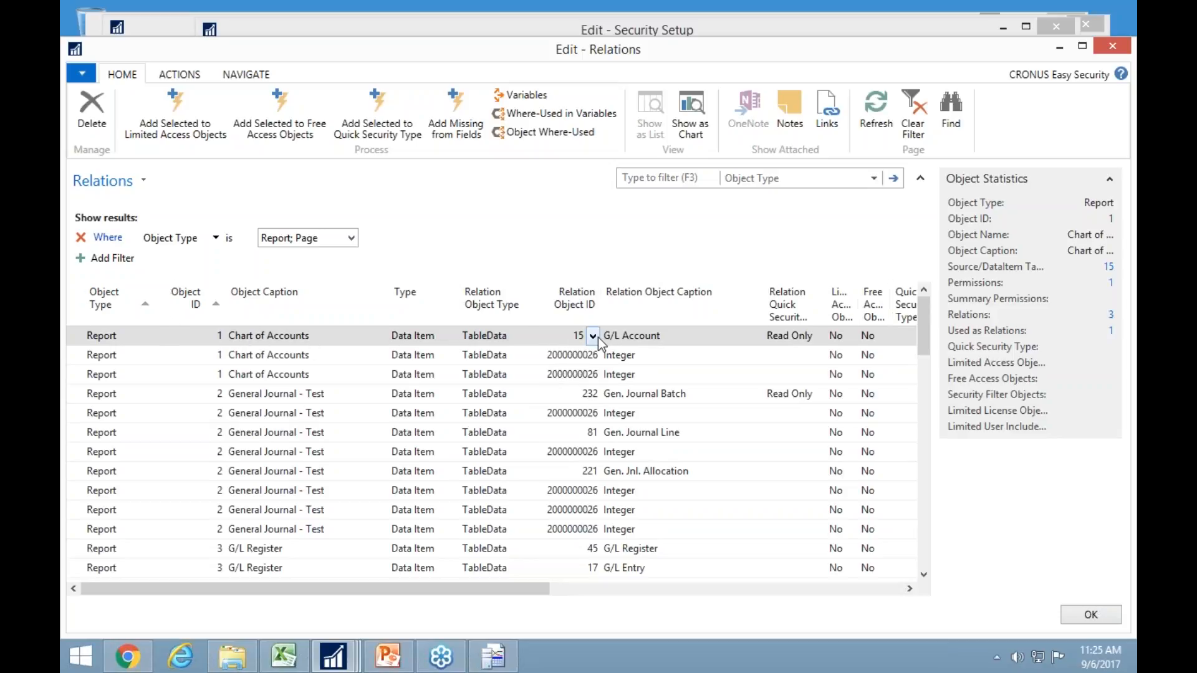
Apply the predefined Financial Management filter to the relations list.
left_click(183, 75)
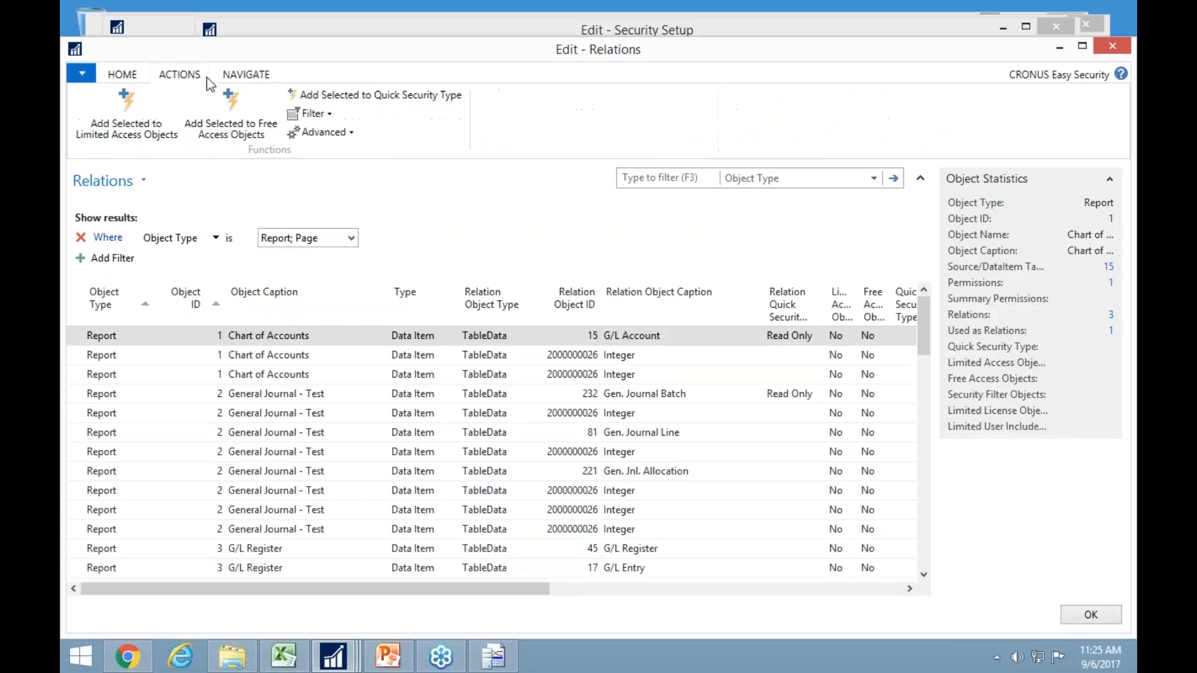
left_click(318, 115)
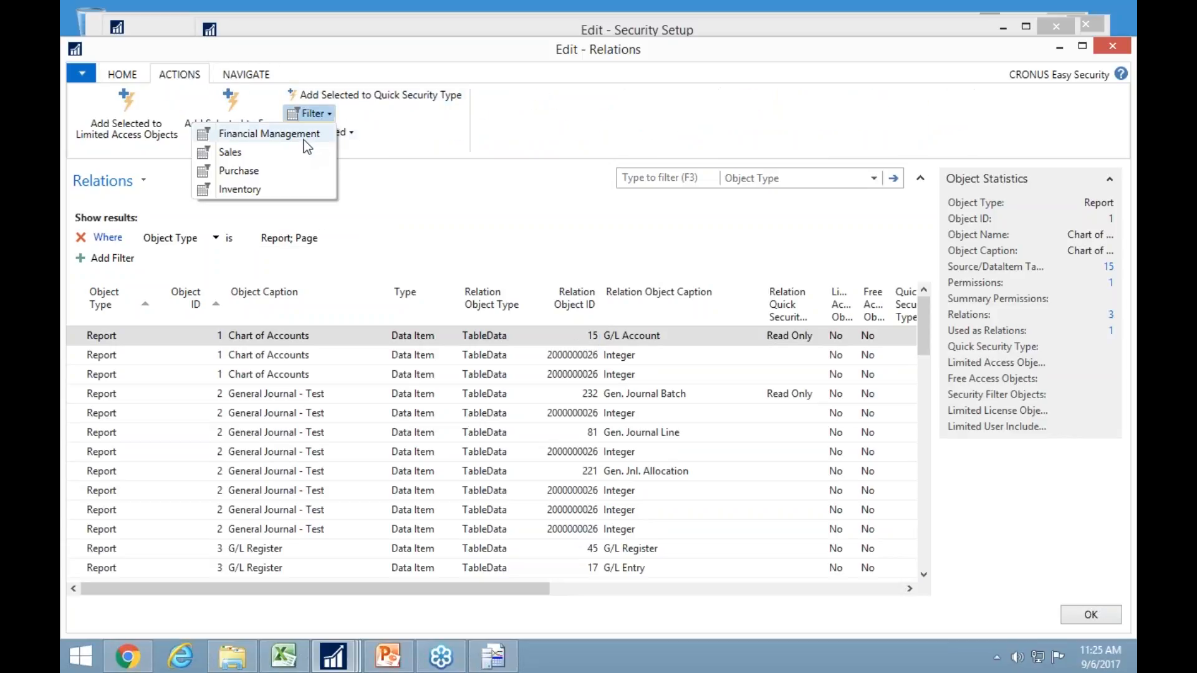
left_click(304, 137)
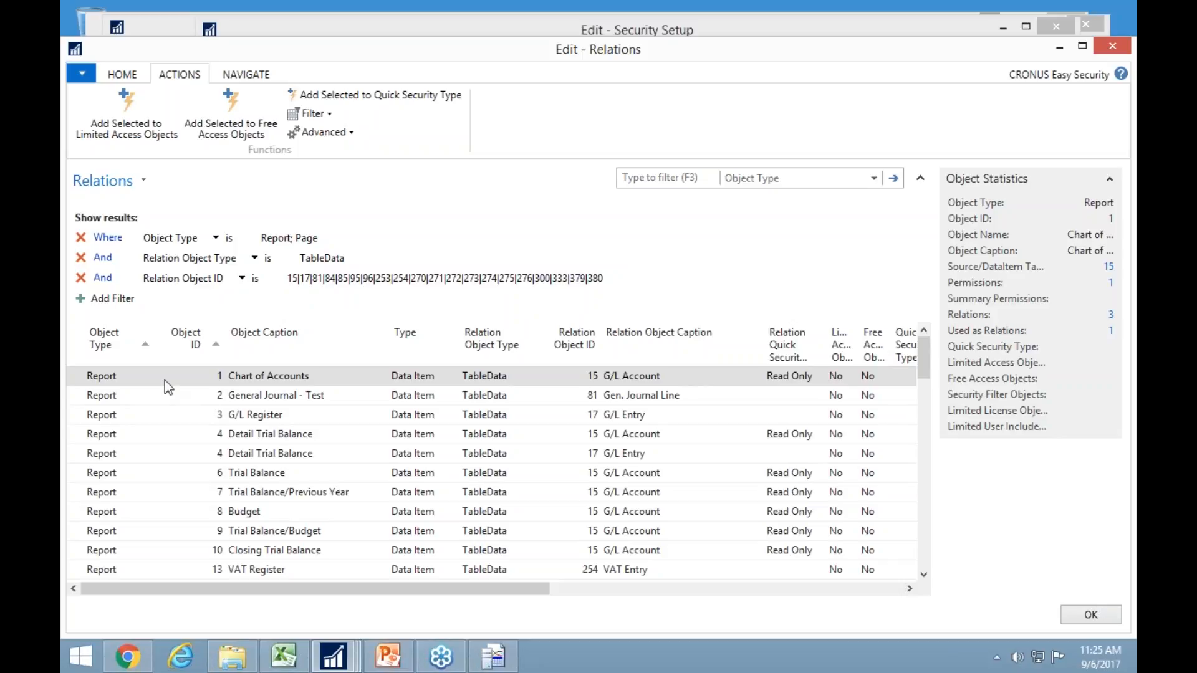
Add all the filtered report and page relations to Quick Security Type No Access and close the relations list.
left_click(109, 375)
key("ctrl+a")
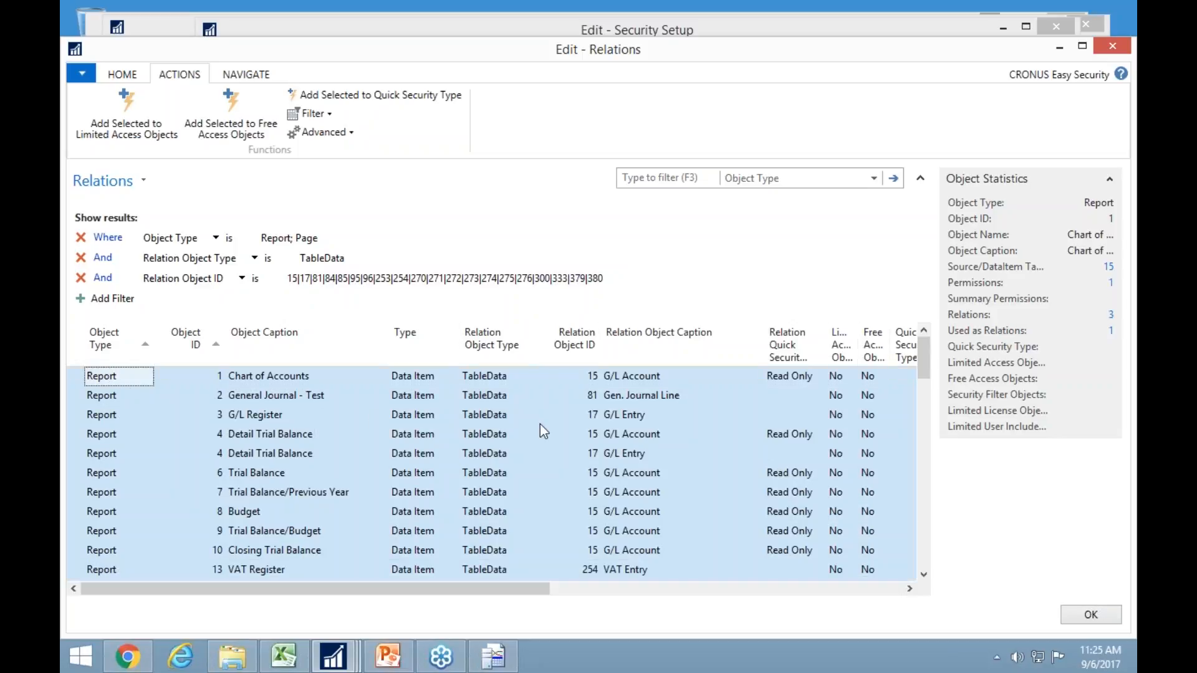
scroll(543, 510, "down", 15)
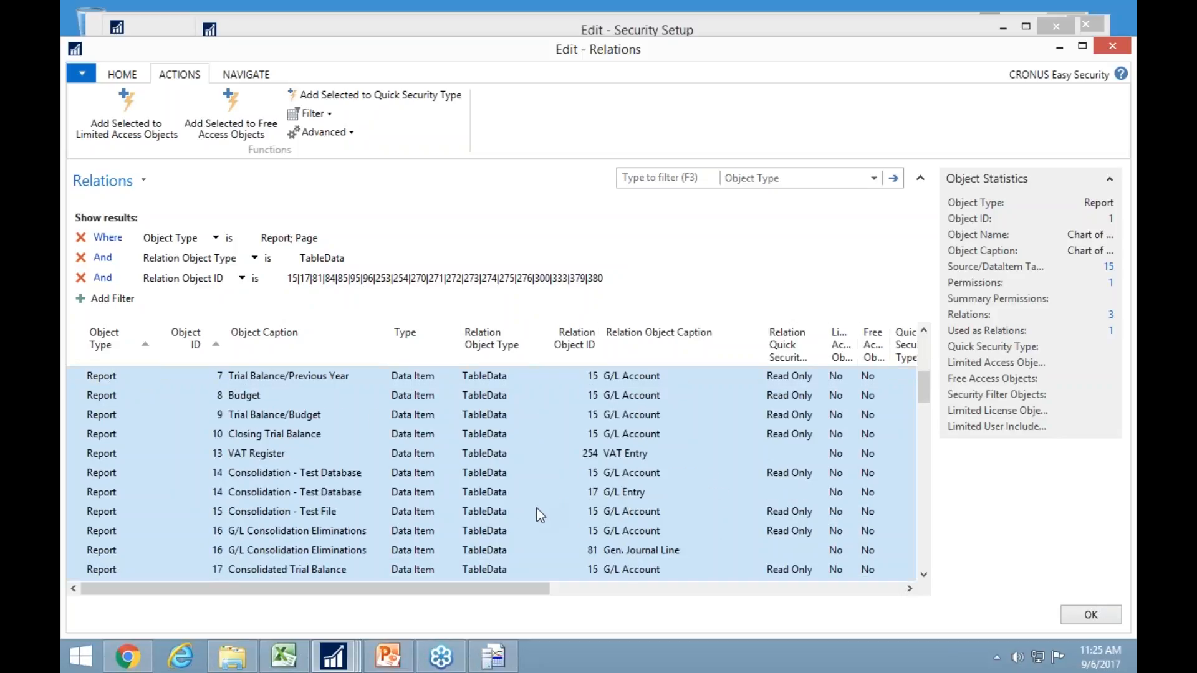
scroll(543, 474, "down", 20)
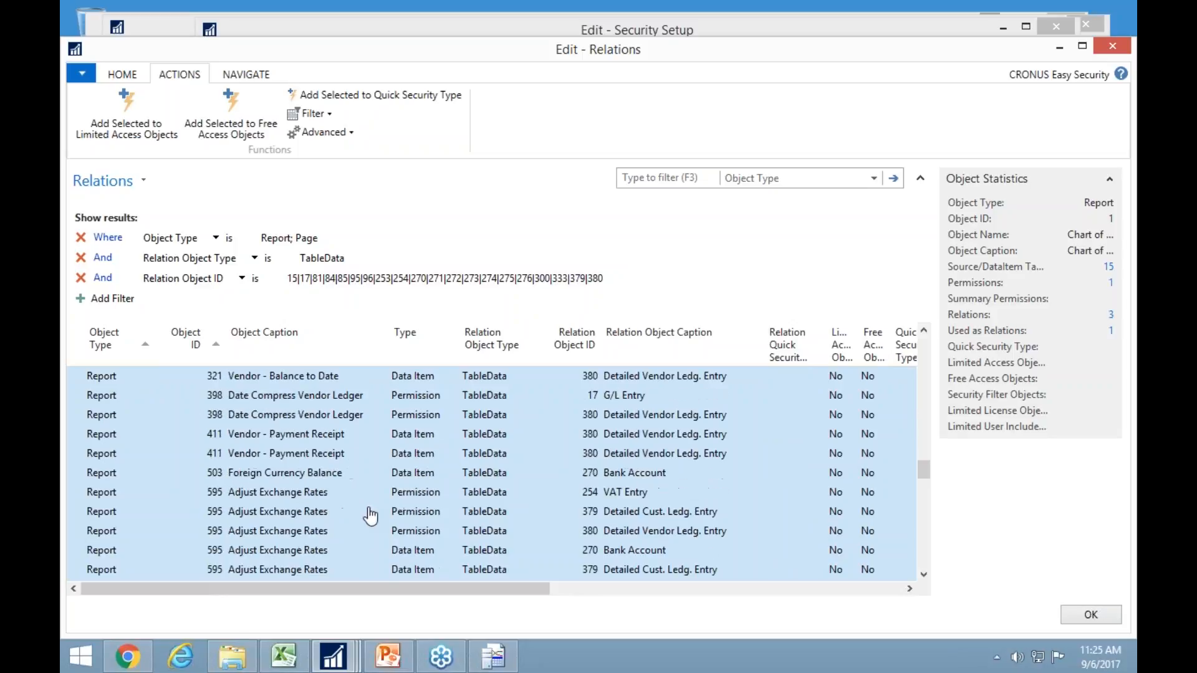
scroll(348, 489, "down", 10)
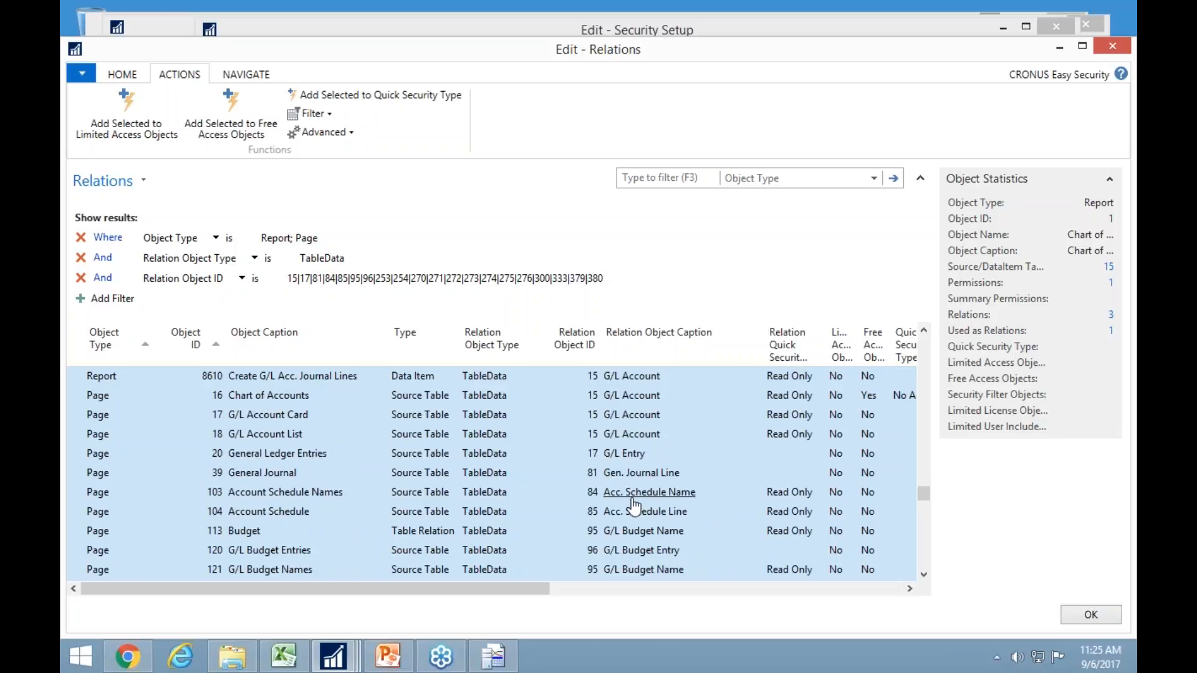
left_click(372, 98)
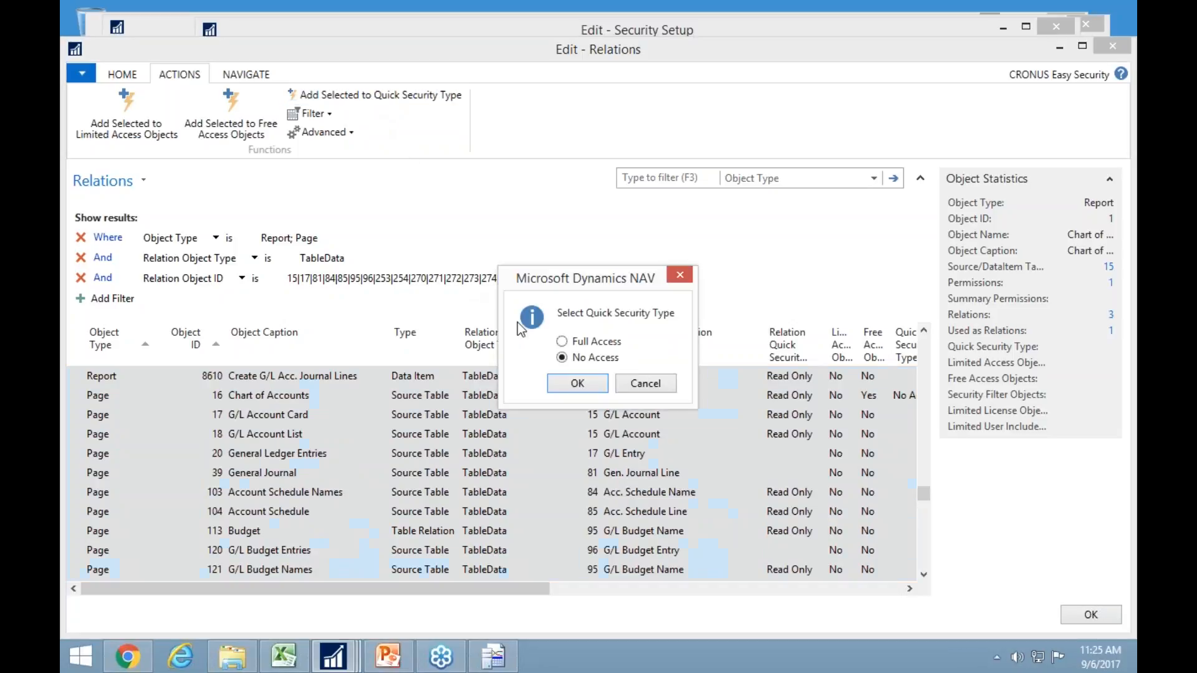
left_click(579, 383)
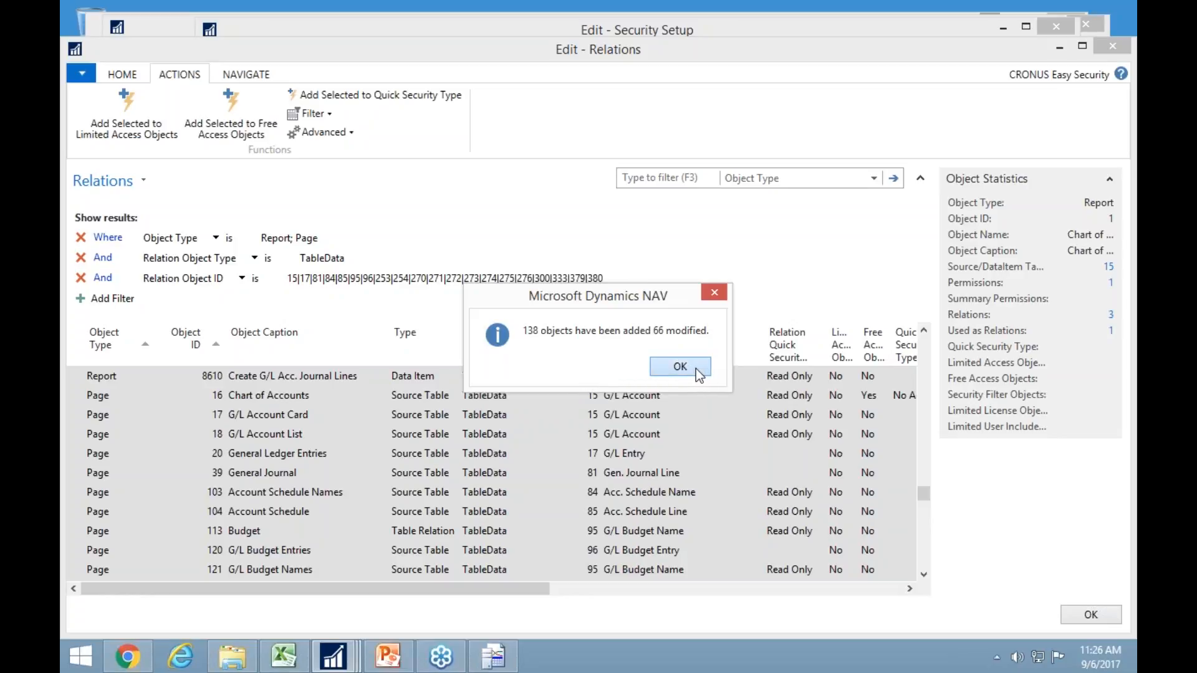
left_click(679, 367)
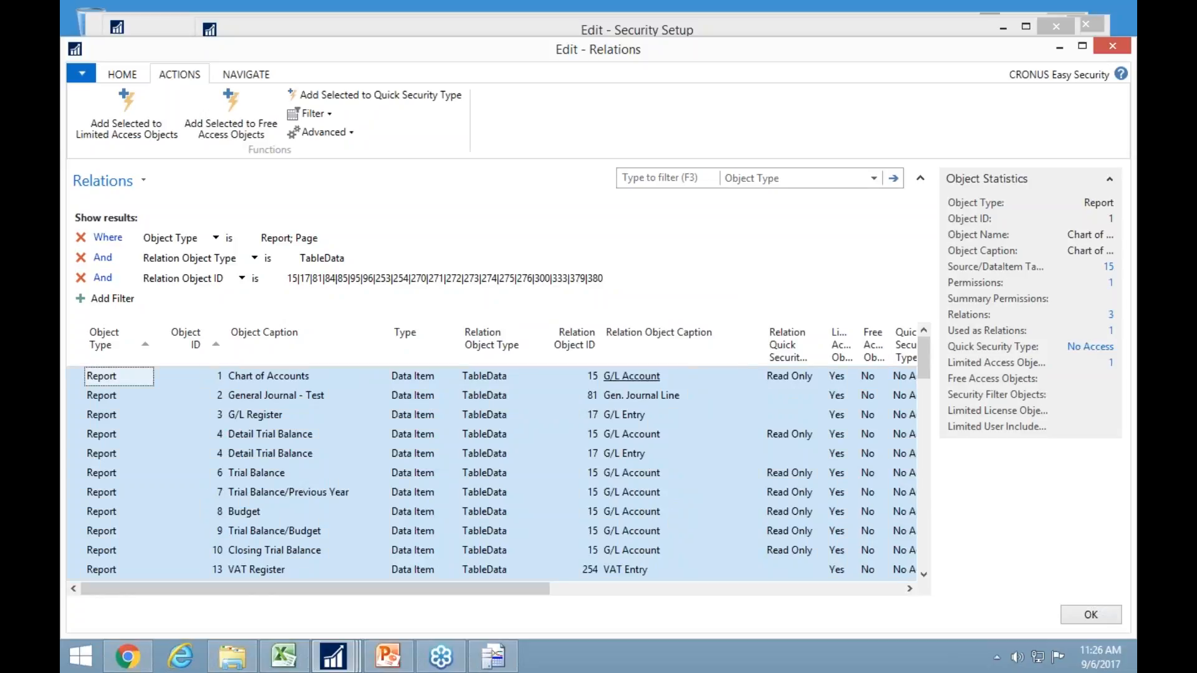
key("Escape")
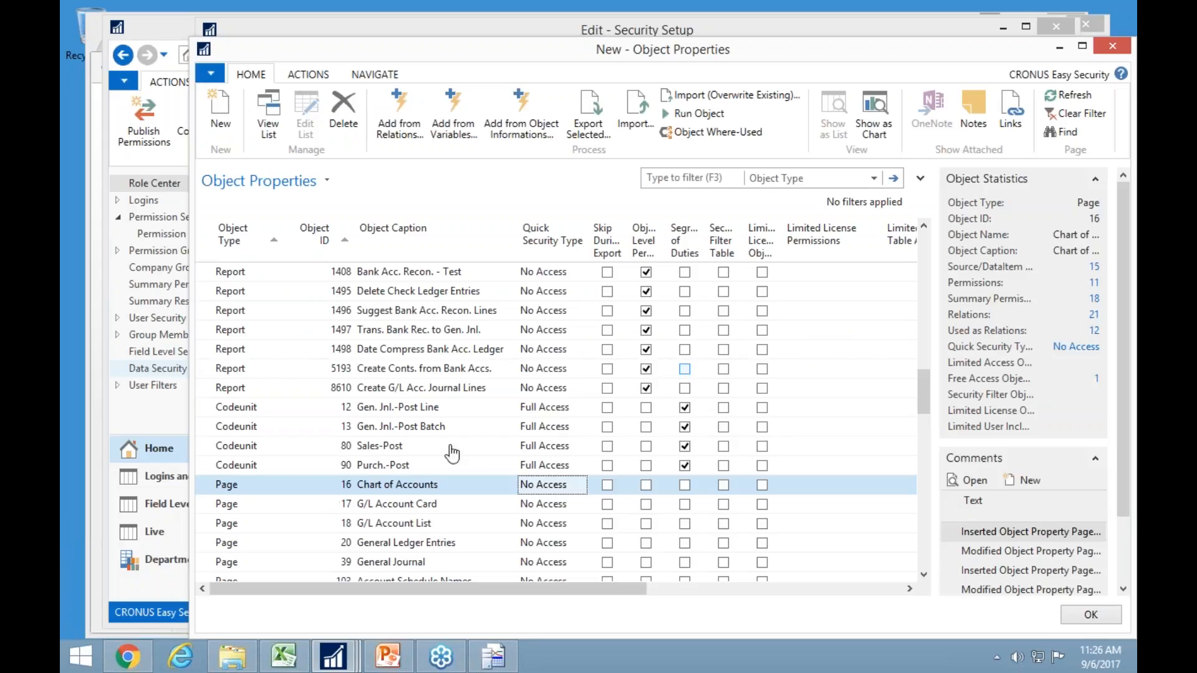
Close the object properties and publish the permissions to live from Security Setup.
key("Escape")
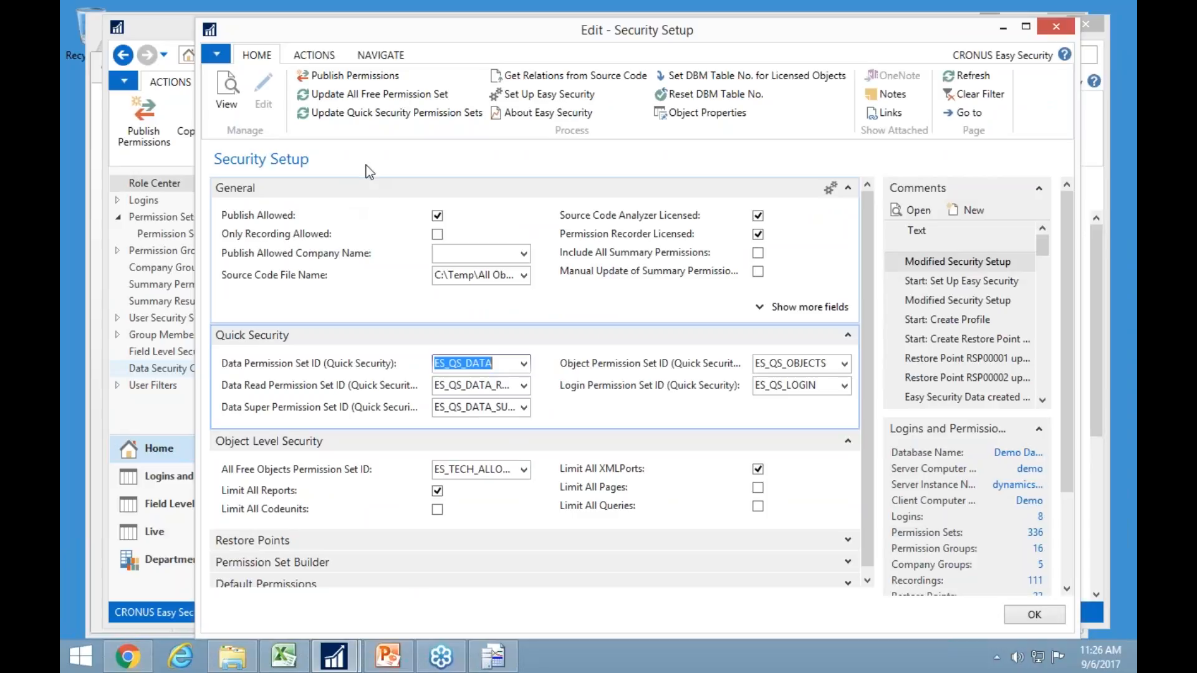
left_click(358, 76)
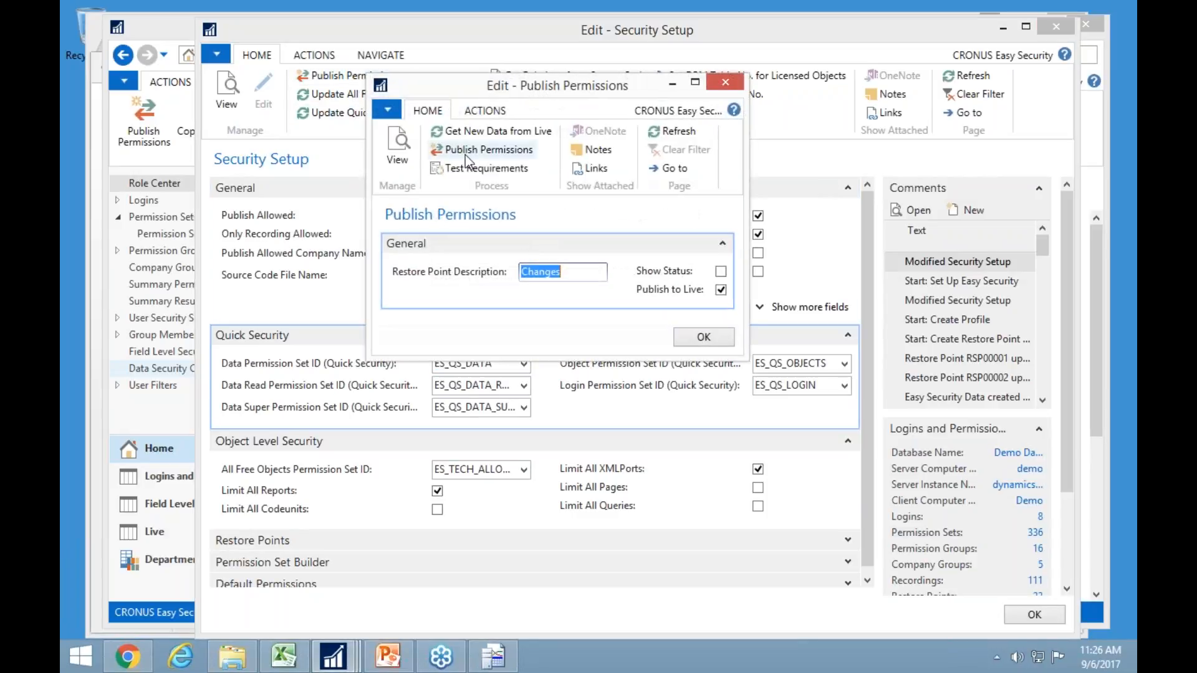
left_click(475, 153)
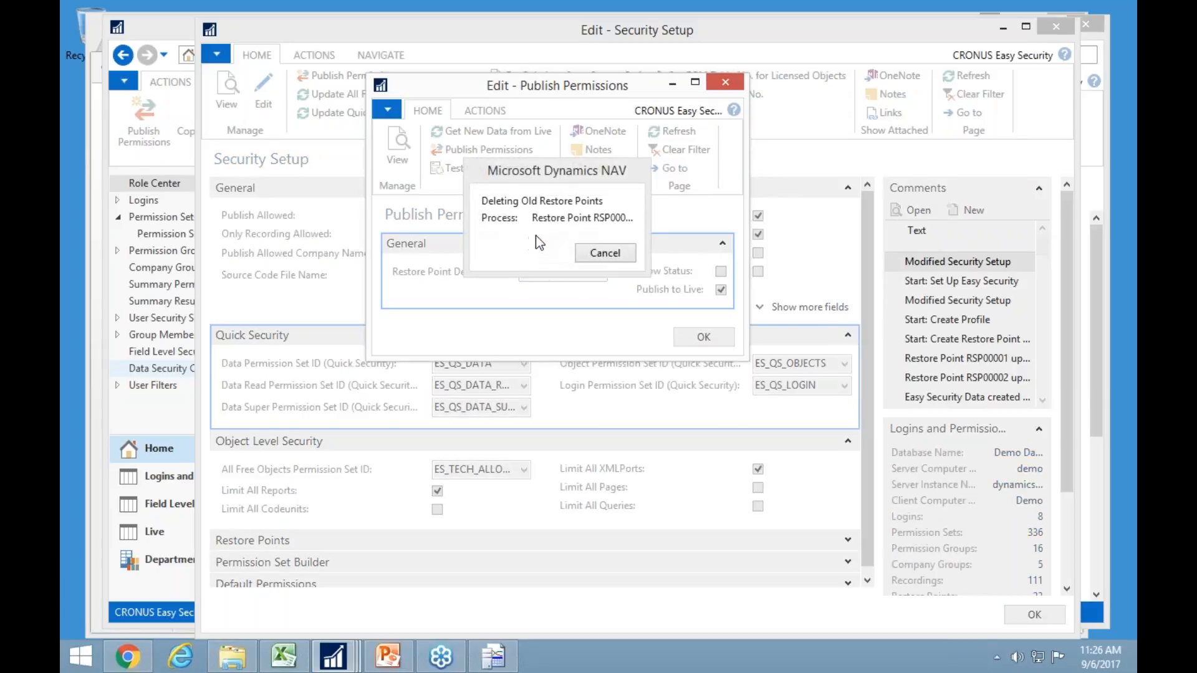
Launch another Dynamics NAV client as a different user, entering the test user's name and account password.
right_click(335, 659)
right_click(331, 577)
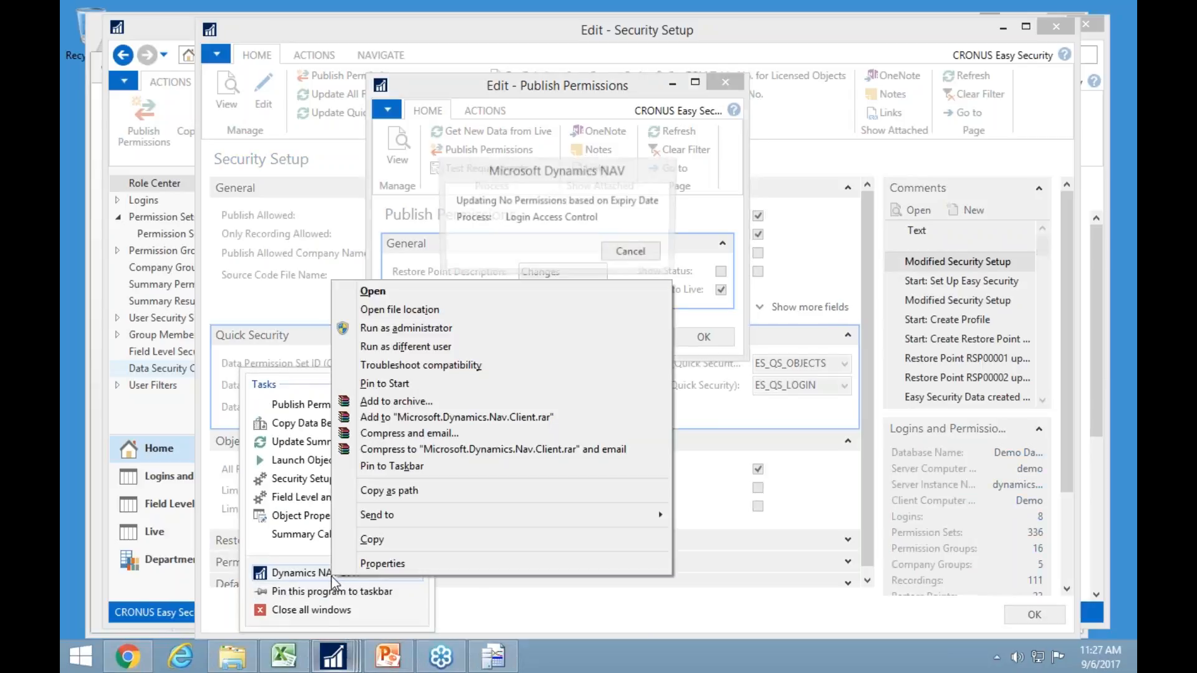
left_click(417, 346)
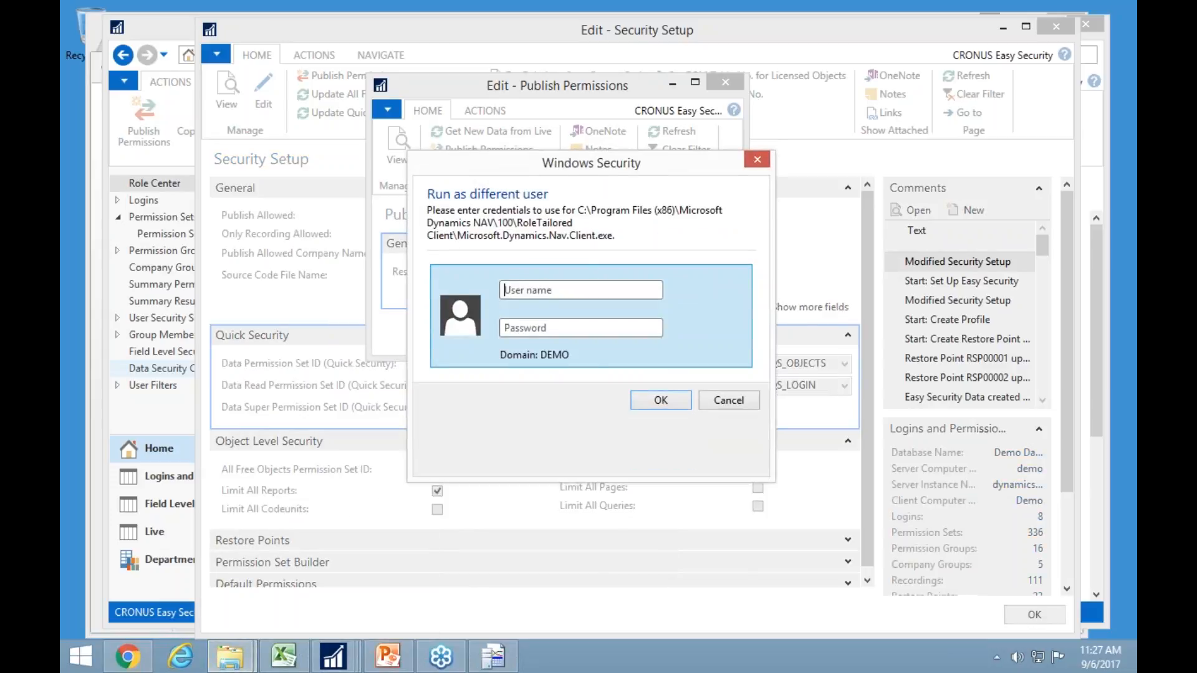
type("david")
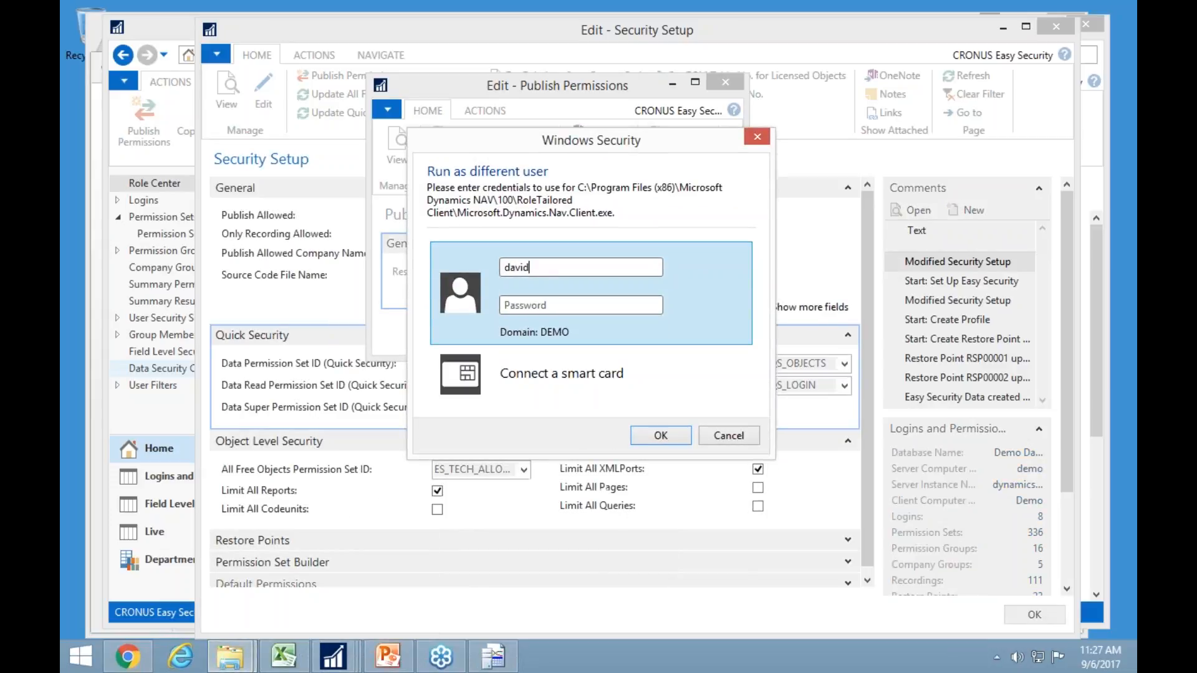
key("Tab")
type("•••••")
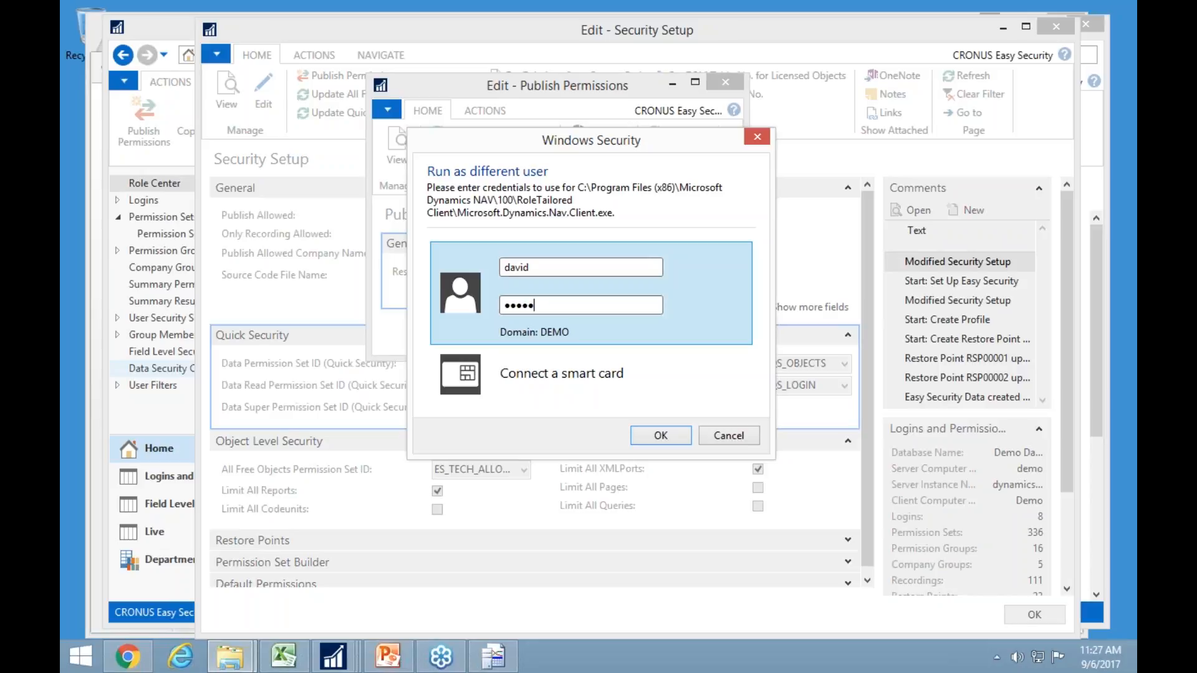
type("•••••")
key("Return")
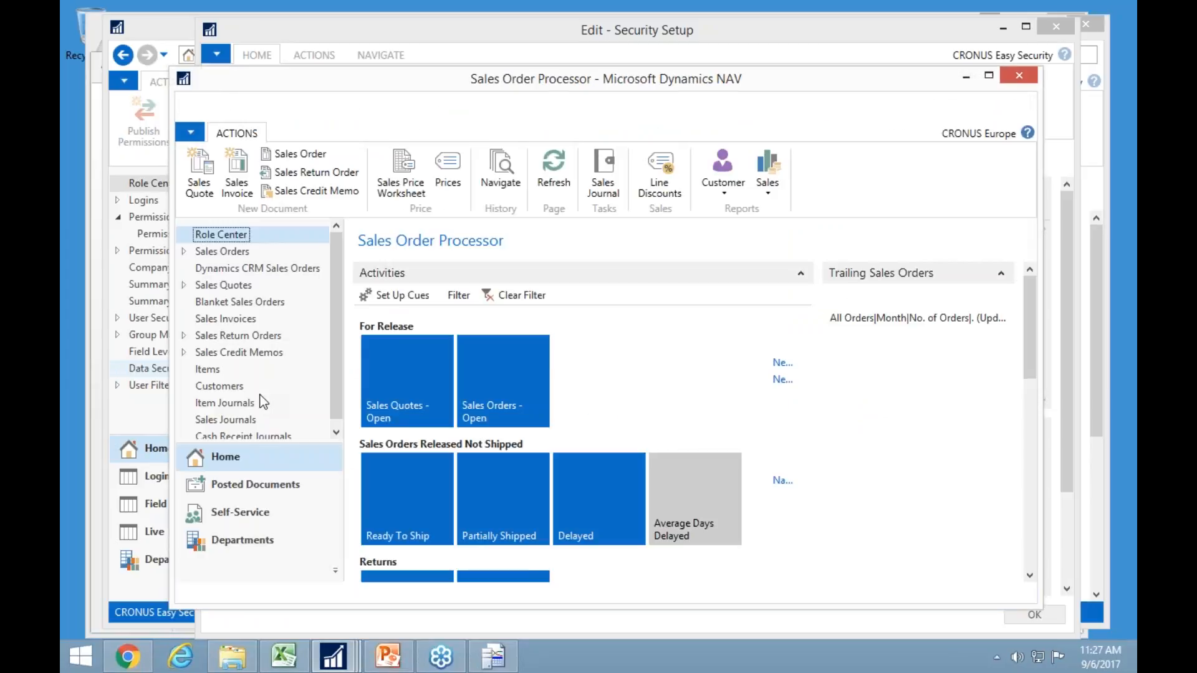
Open the customer card of The Cannon Group PLC, enter a suite number in Address 2 and close the card.
left_click(220, 386)
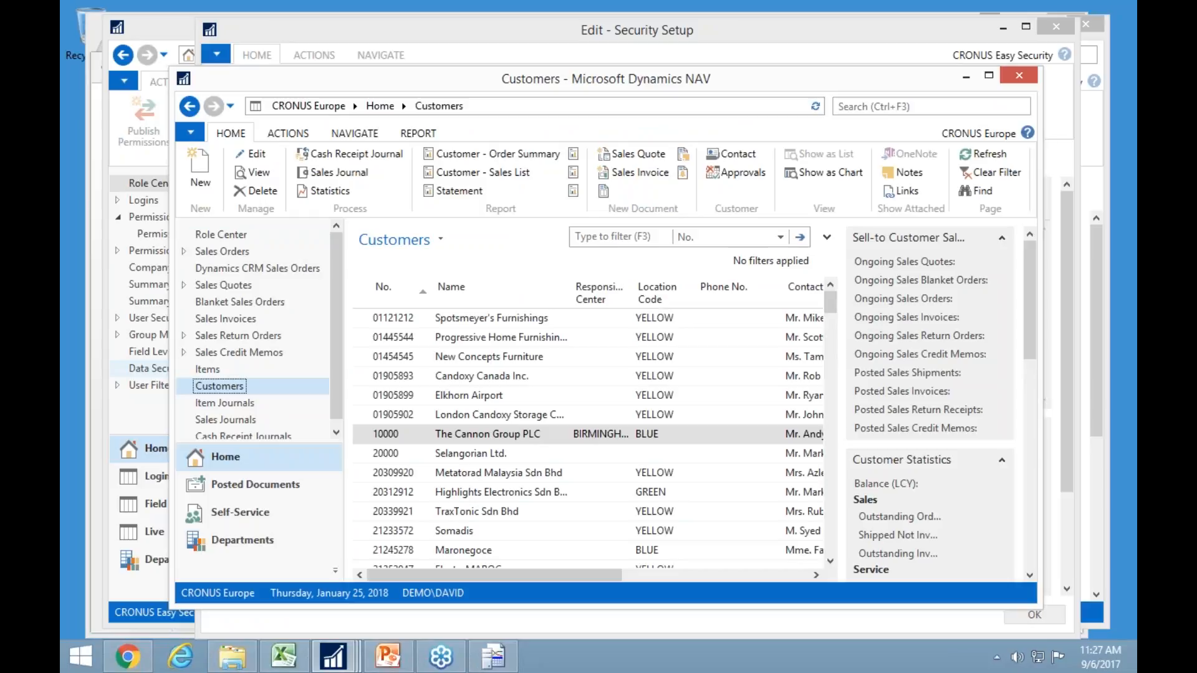
double_click(464, 437)
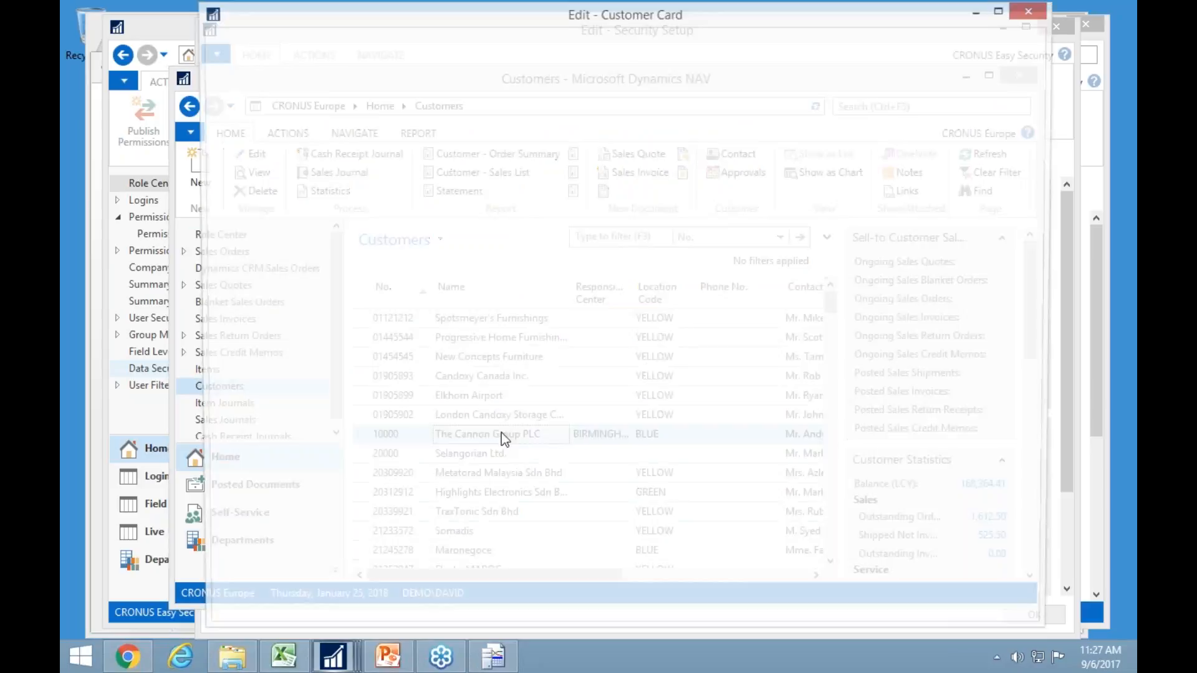
left_click(436, 393)
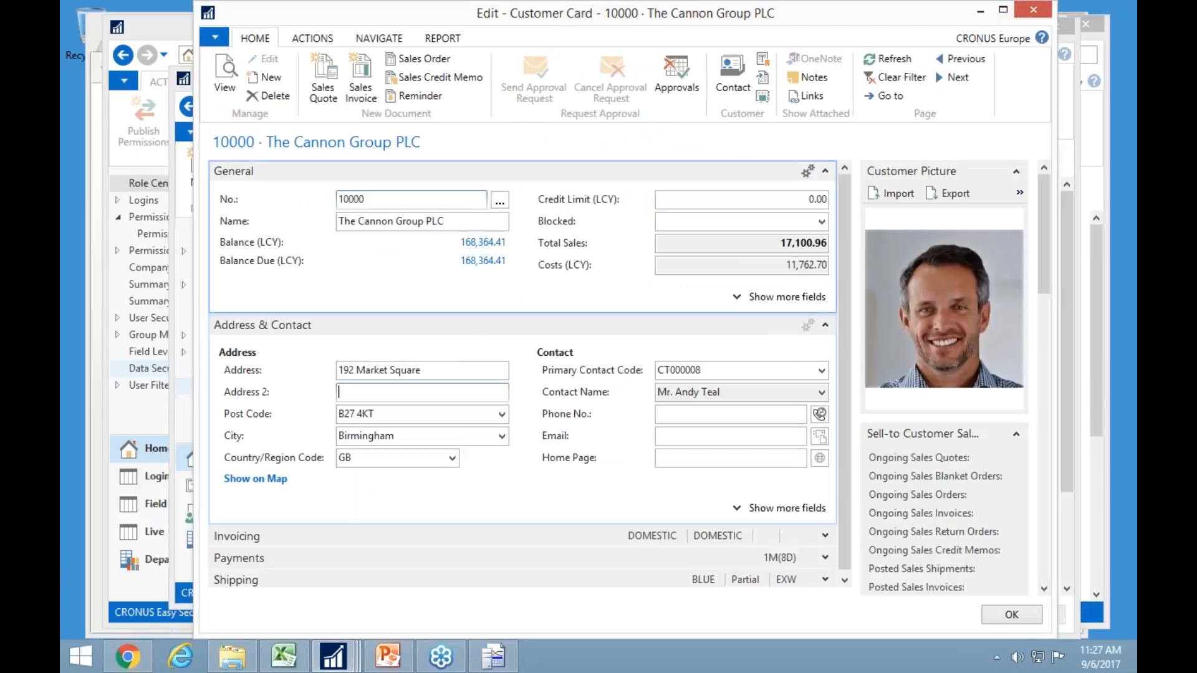
type("uite 120")
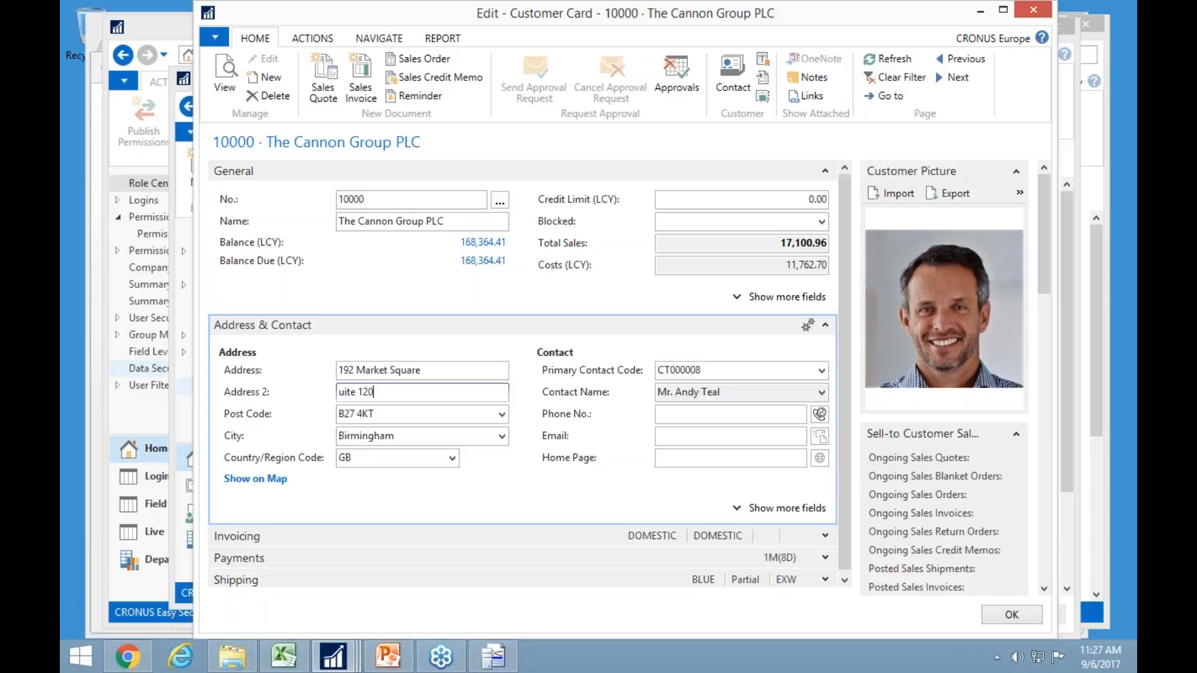
key("Tab")
key("Escape")
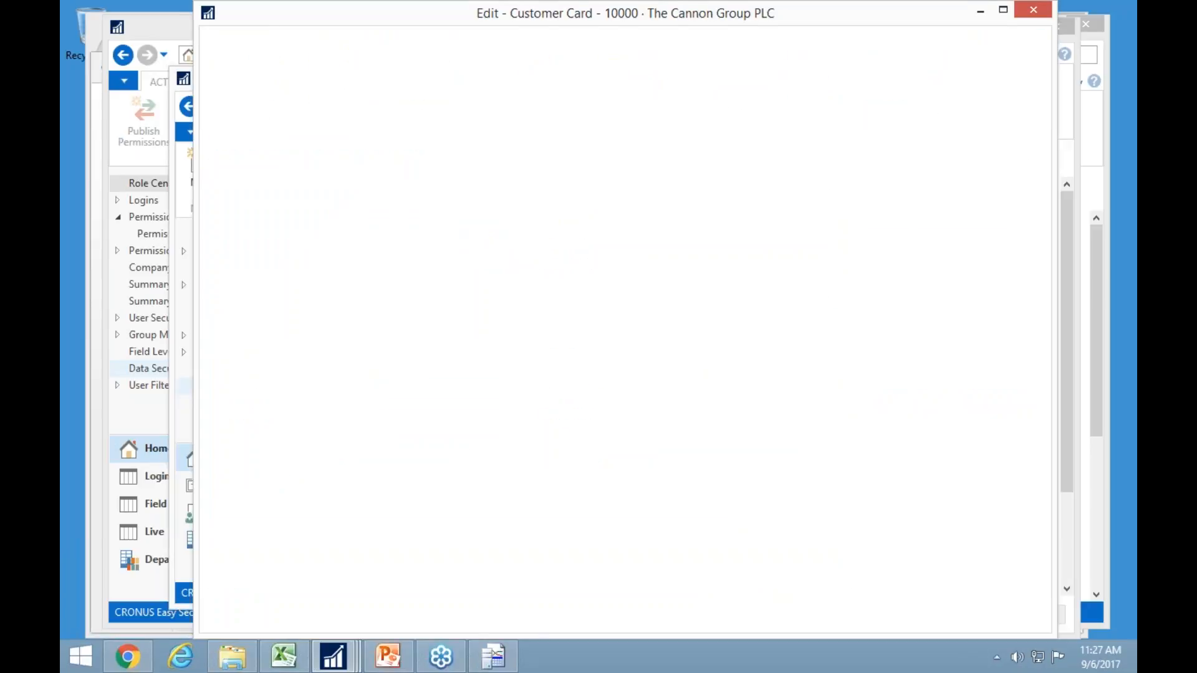
Reopen The Cannon Group PLC's card, try to add a salesperson with code PER from the Salesperson Code lookup, and discard the entry.
left_click(389, 435)
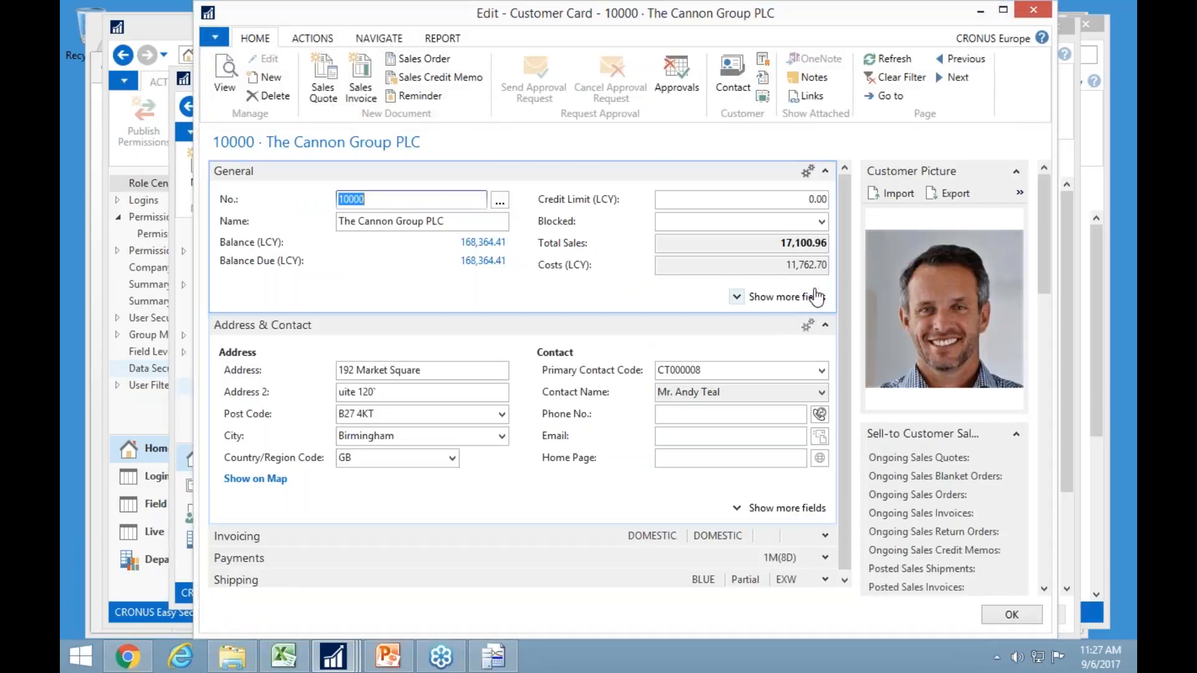
left_click(737, 297)
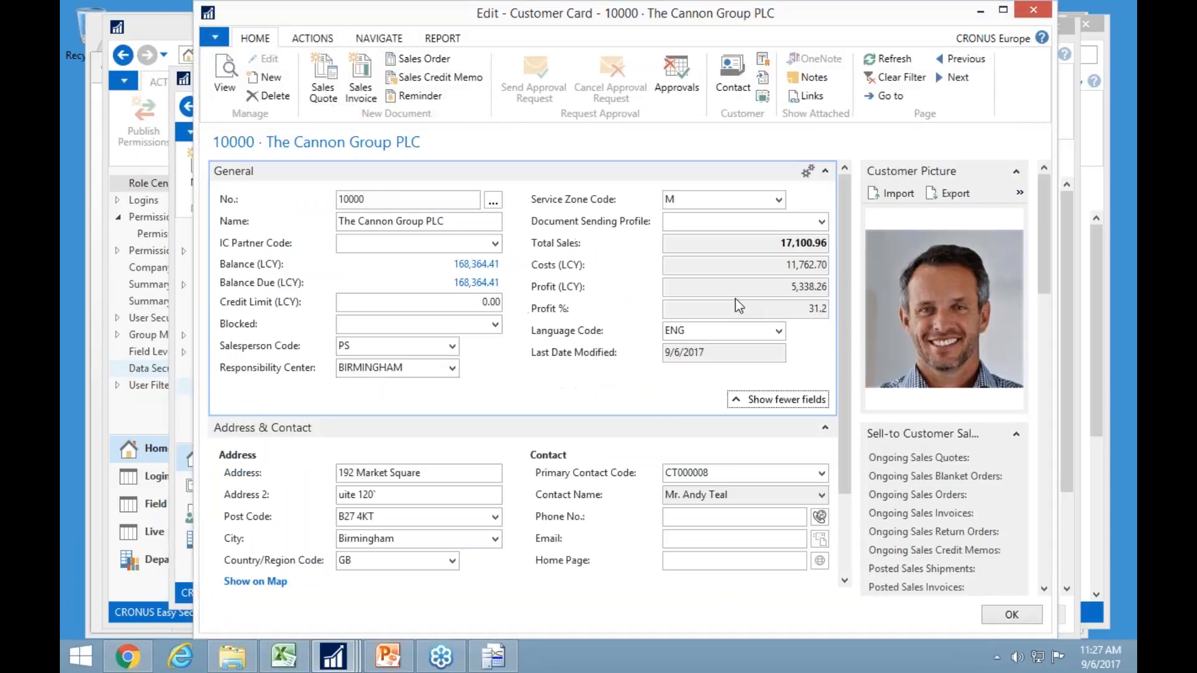
left_click(452, 346)
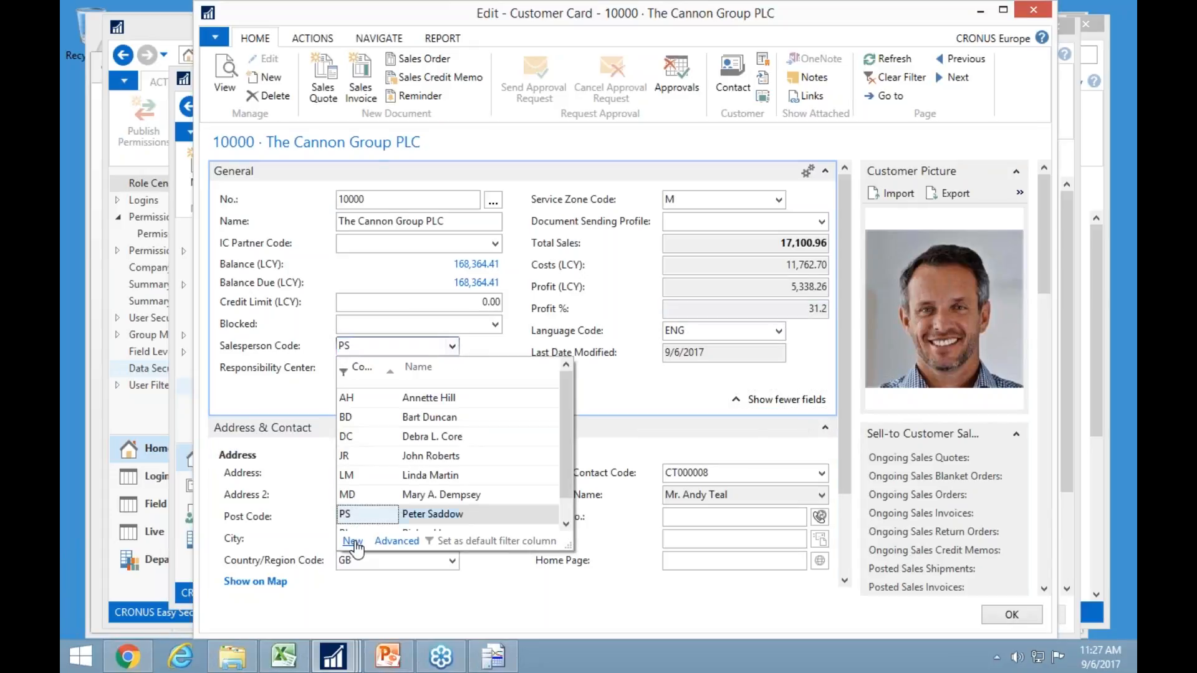
left_click(351, 540)
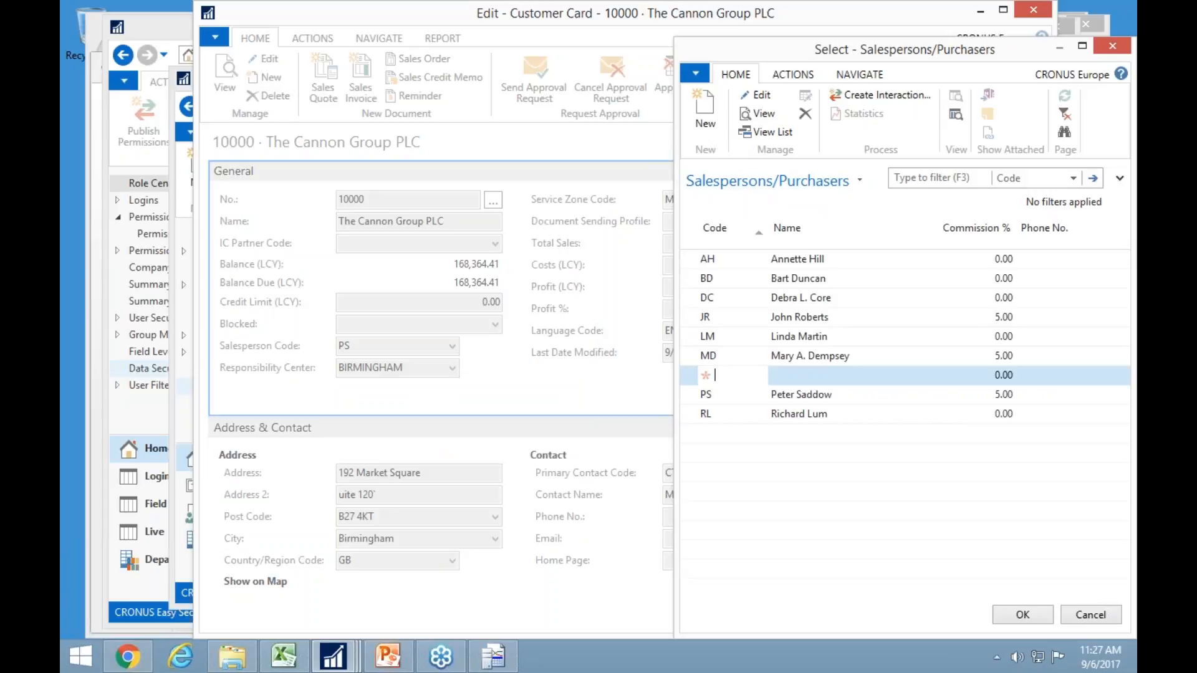
type("PER")
key("Tab")
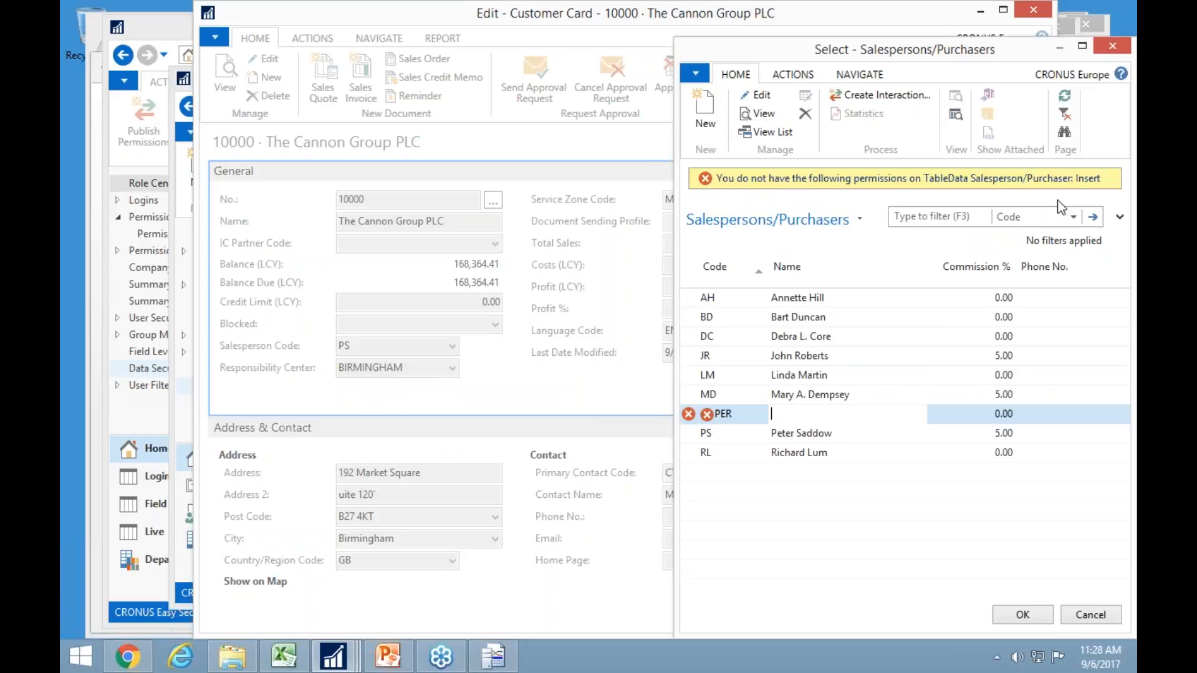
key("Escape")
key("Return")
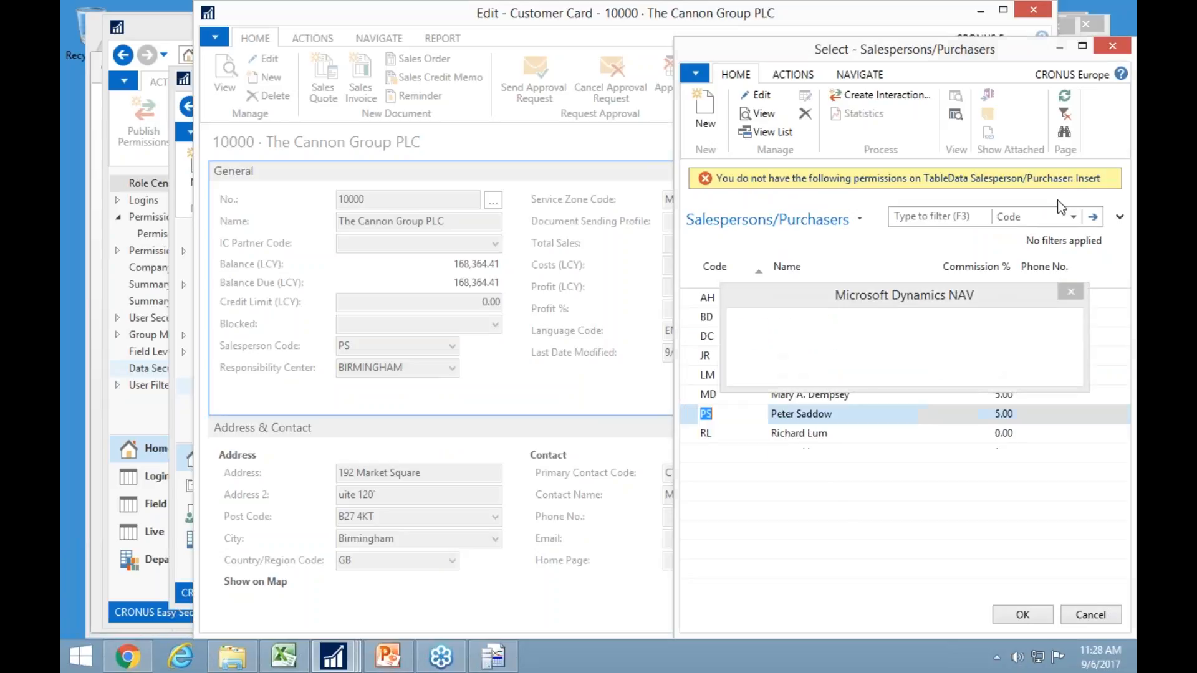
Leave the salesperson lookup and customer card, and open the Chart of Accounts from the General Ledger area of Financial Management.
key("Escape")
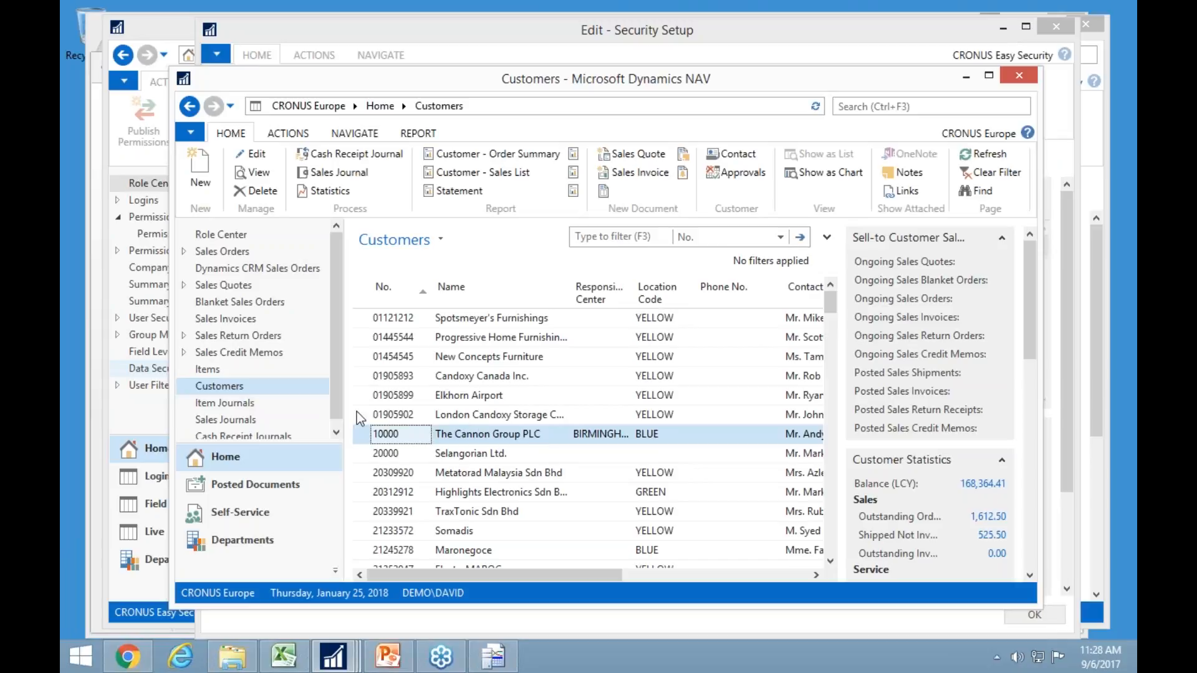
left_click(258, 540)
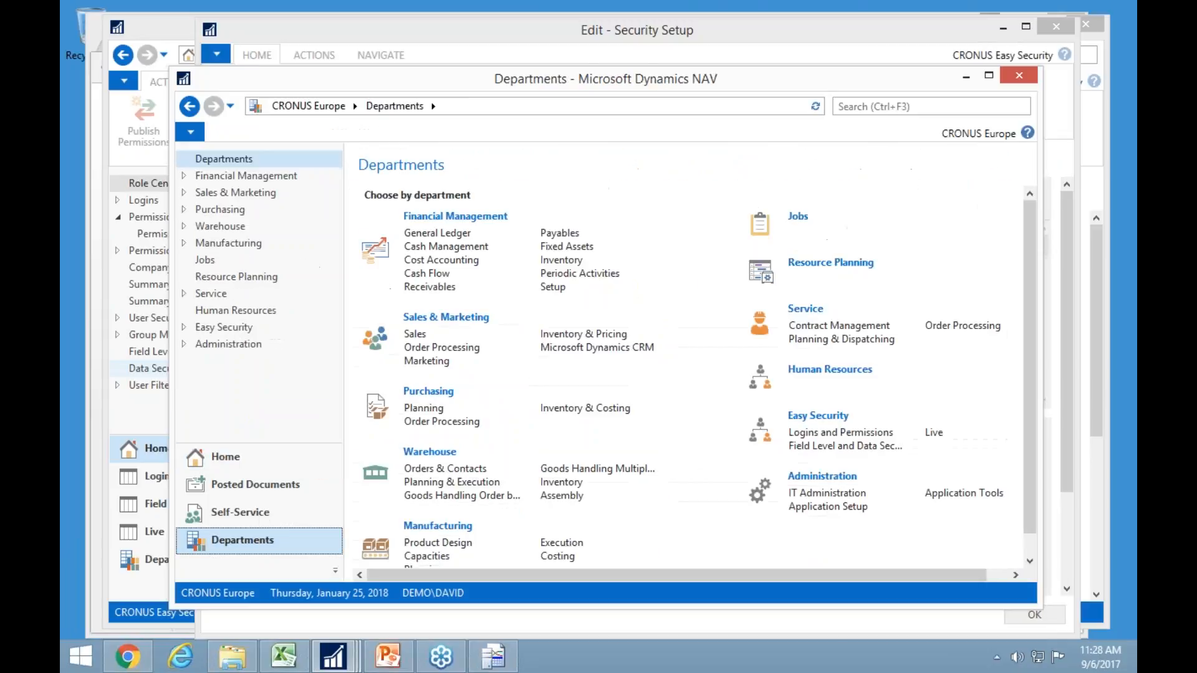
left_click(240, 176)
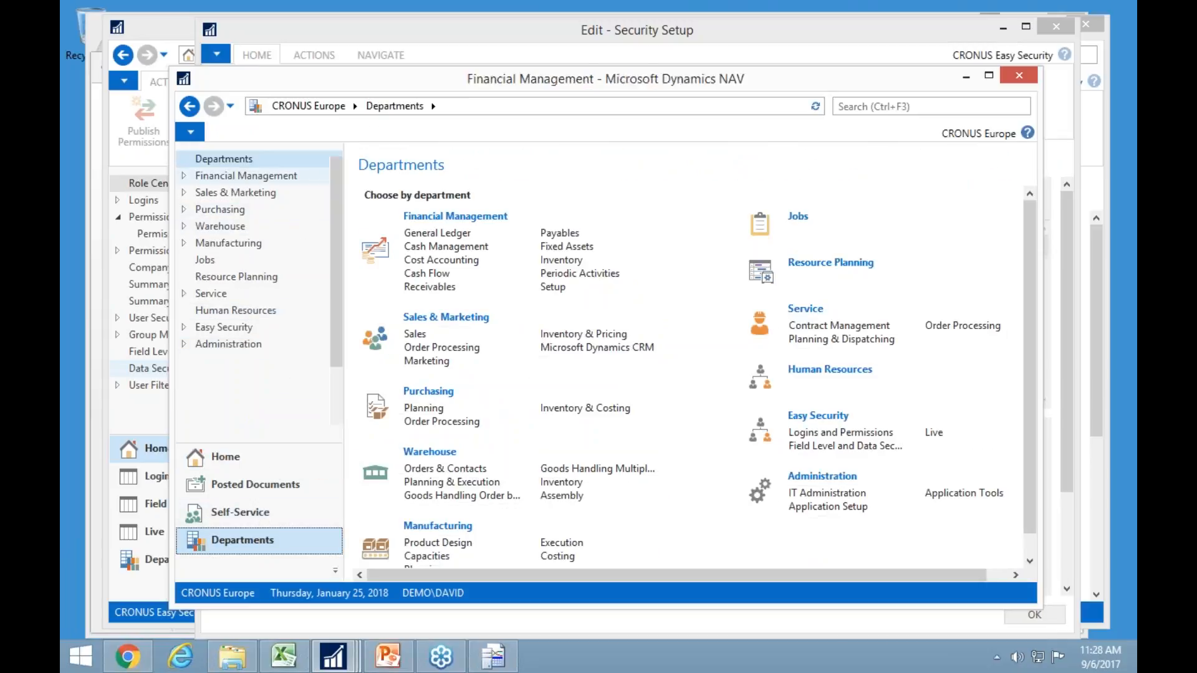
left_click(249, 192)
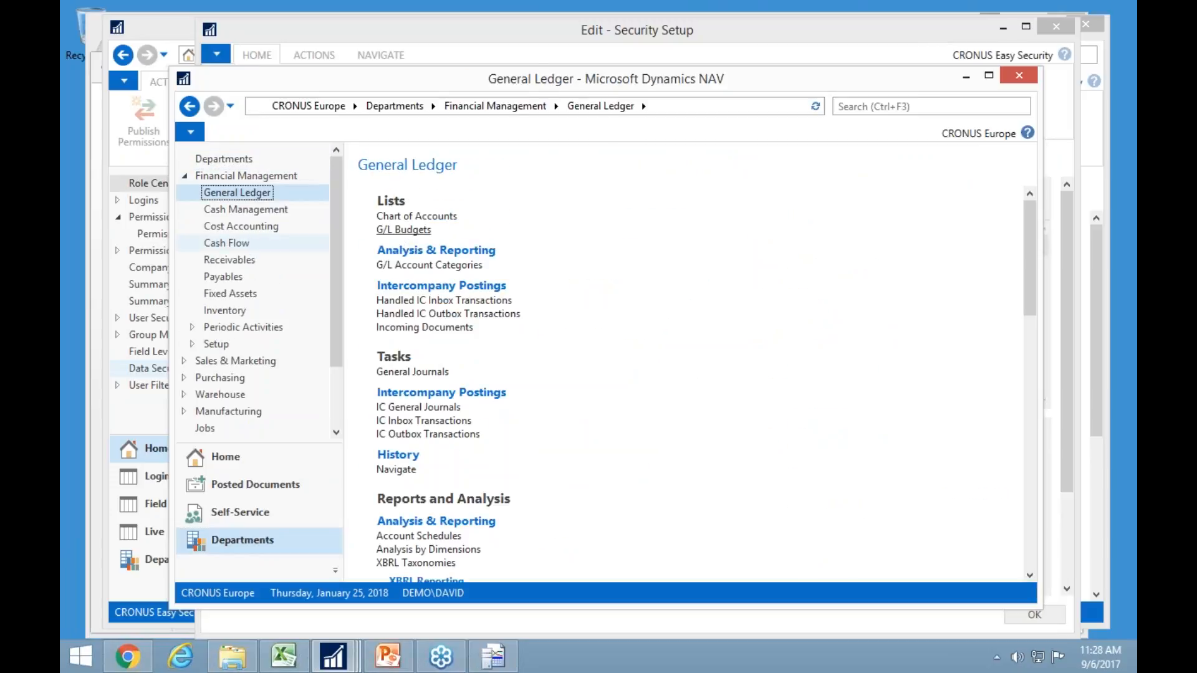
left_click(417, 216)
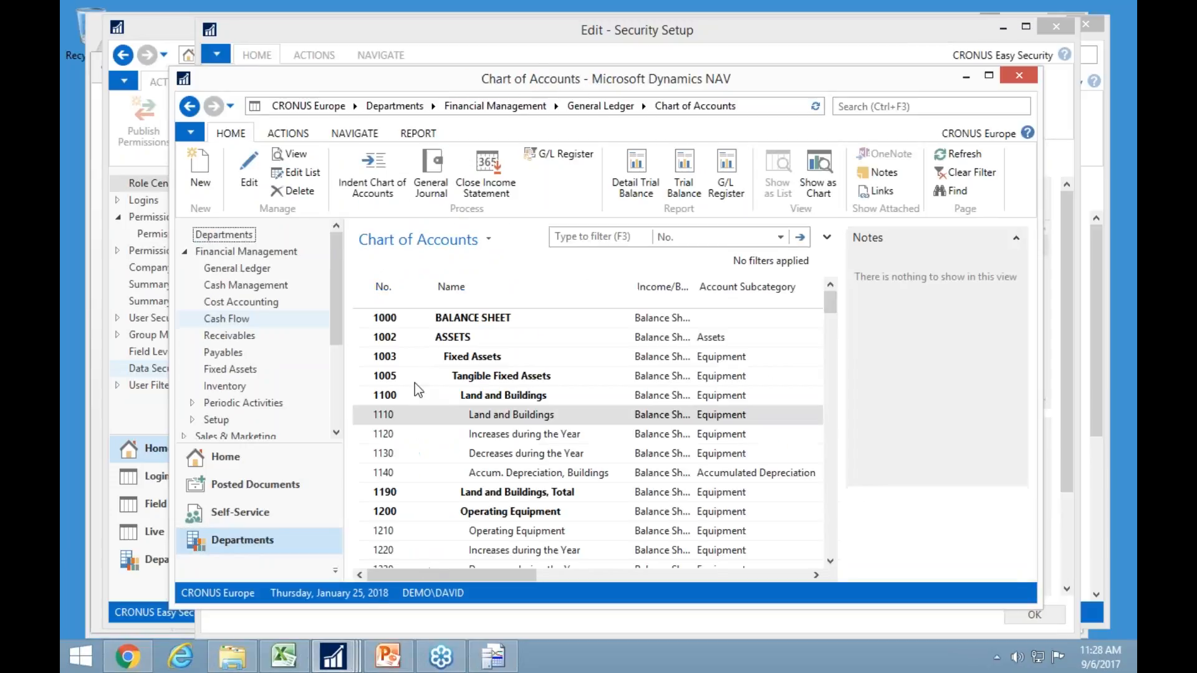
View the general ledger entries behind the net change of account 1110 Land and Buildings, and close them.
left_click_drag(469, 576, 730, 529)
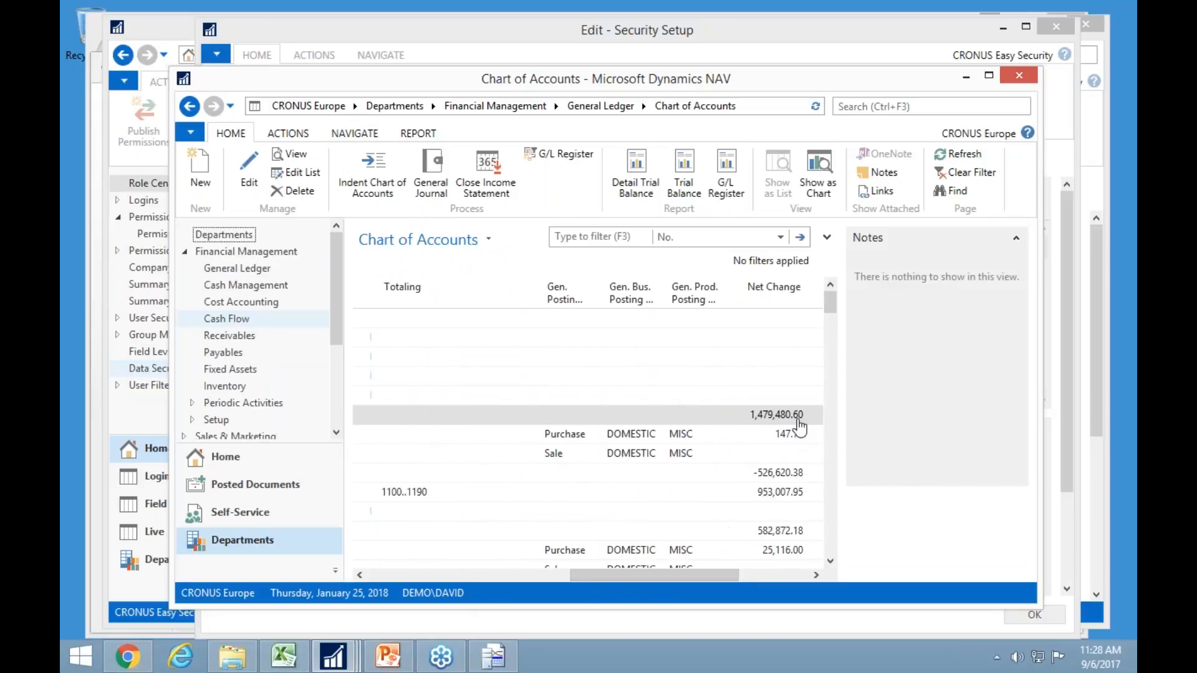
left_click(798, 421)
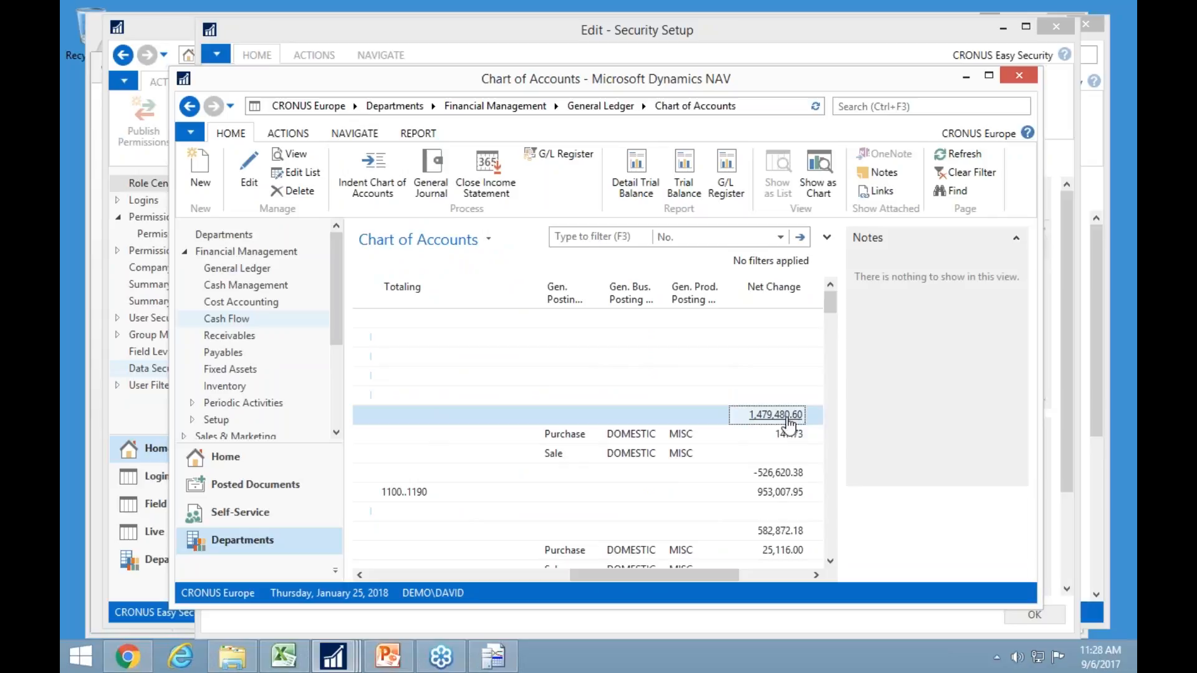
left_click(776, 416)
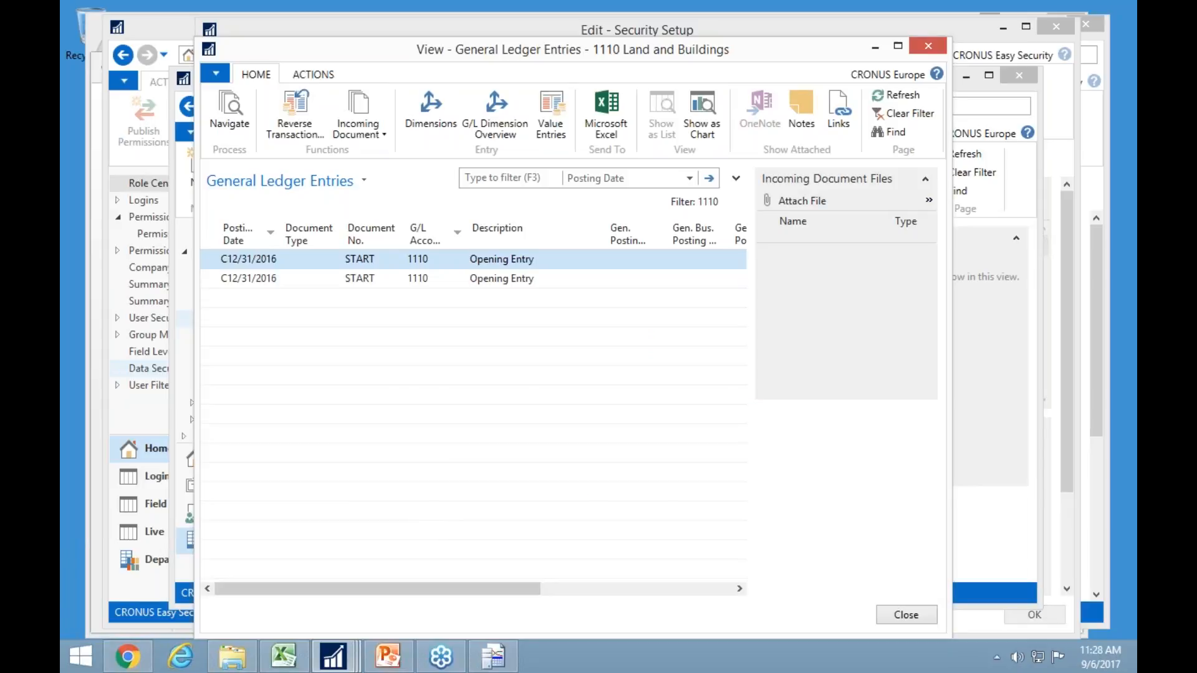
key("Escape")
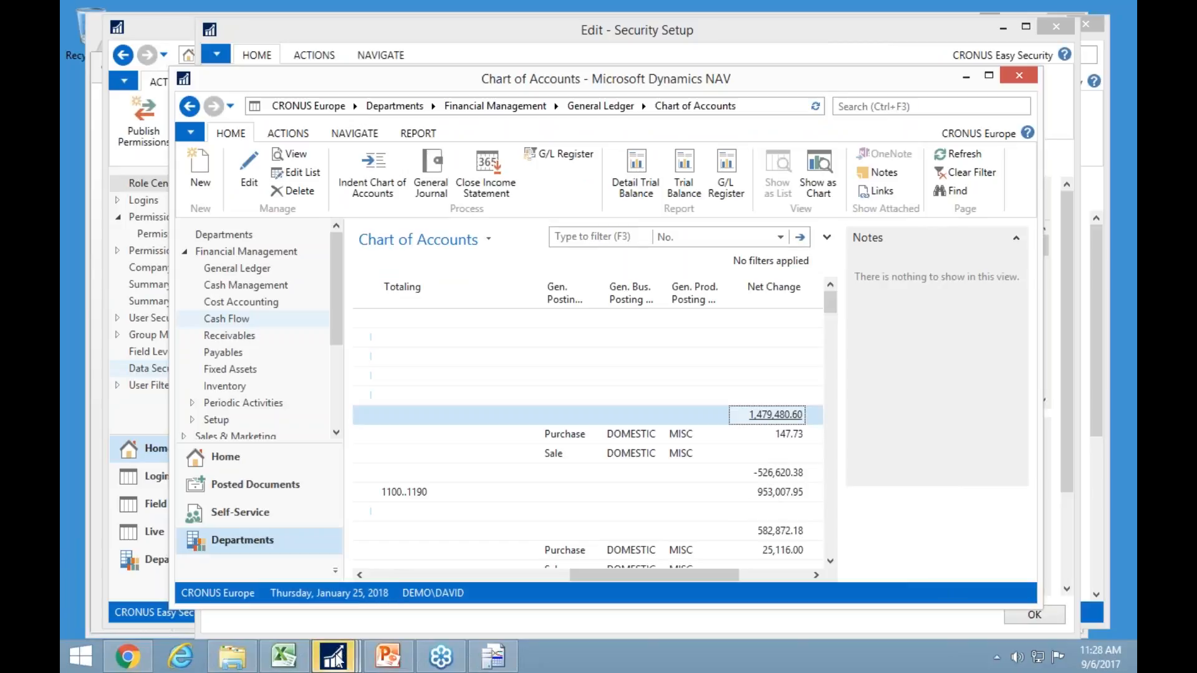
Try to drill into the Land and Buildings net change again, and try to reopen the Chart of Accounts.
left_click(777, 415)
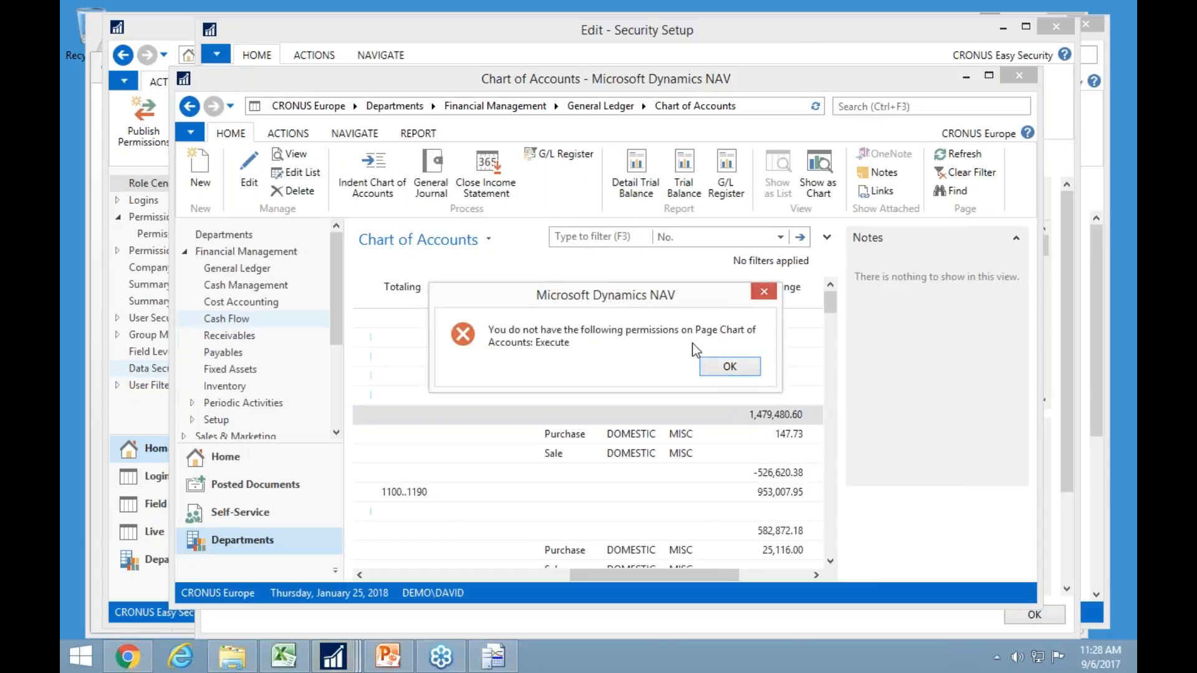
left_click(726, 366)
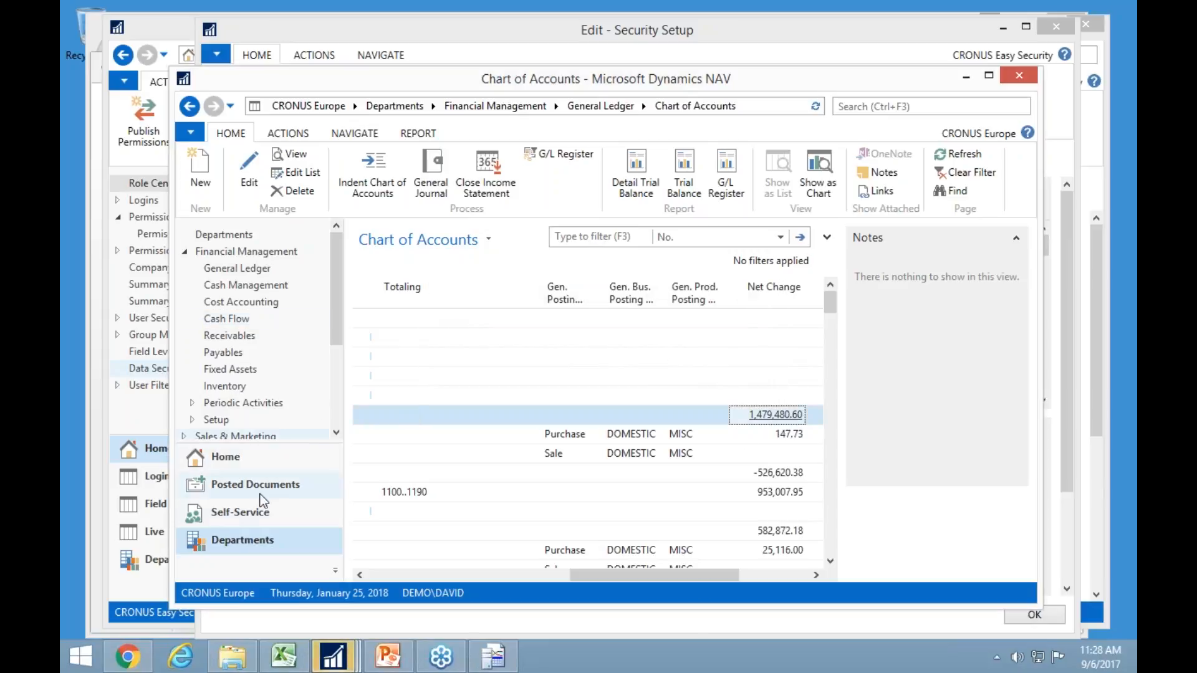
left_click(235, 547)
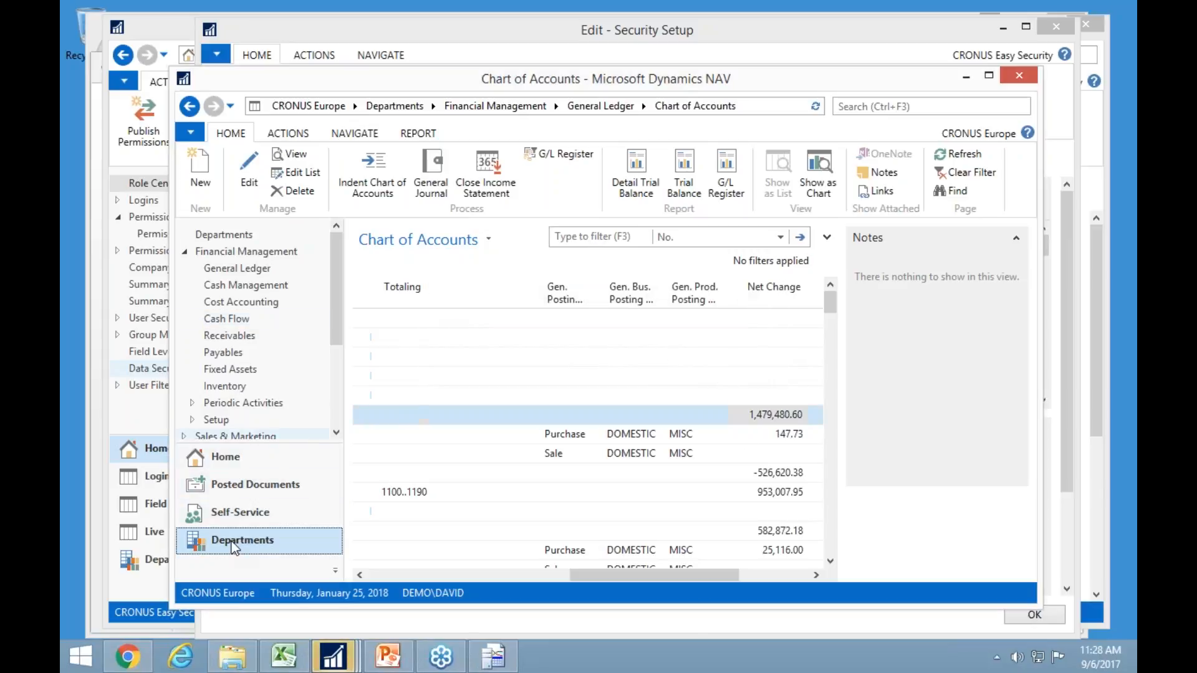
left_click(234, 272)
left_click(432, 217)
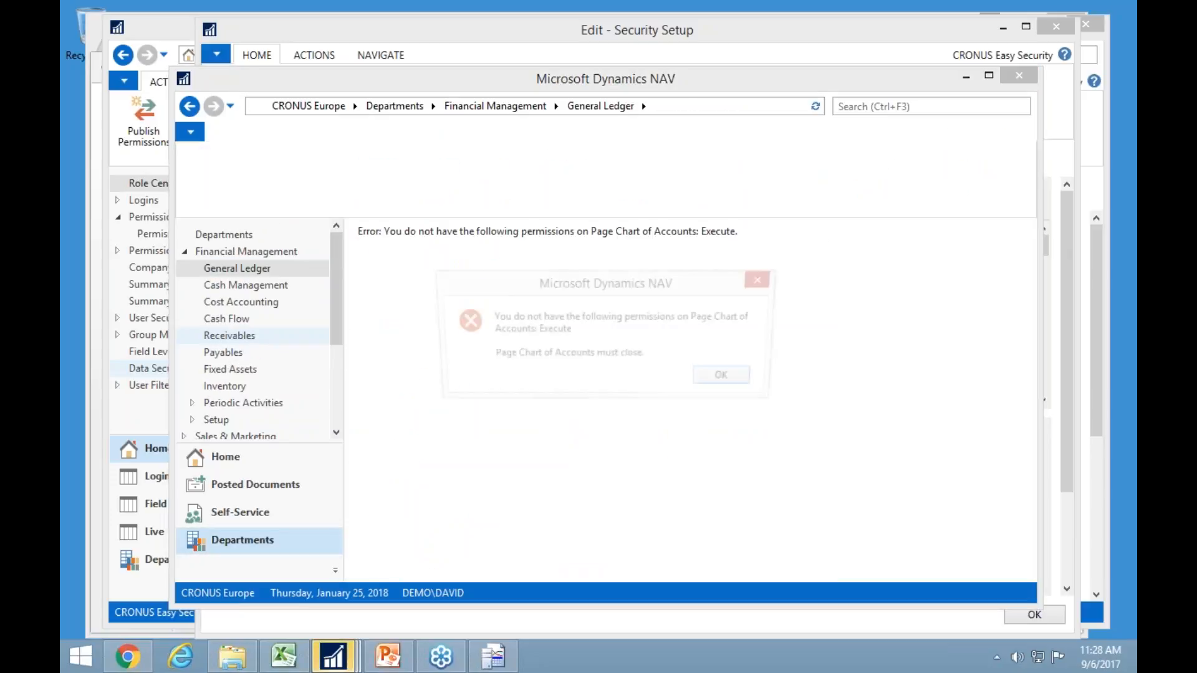
left_click(729, 379)
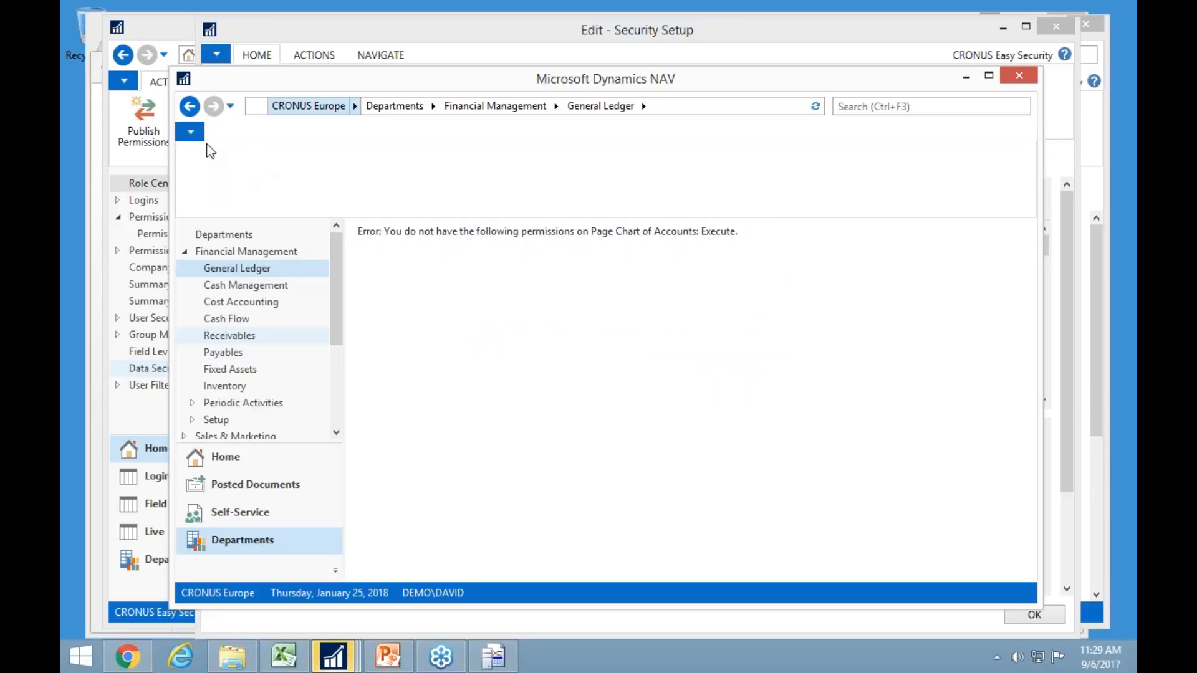
Reconnect the client to localhost:7646/DynamicsNAV100 with company CRONUS Europe, and reopen the General Ledger area of Financial Management.
left_click(191, 134)
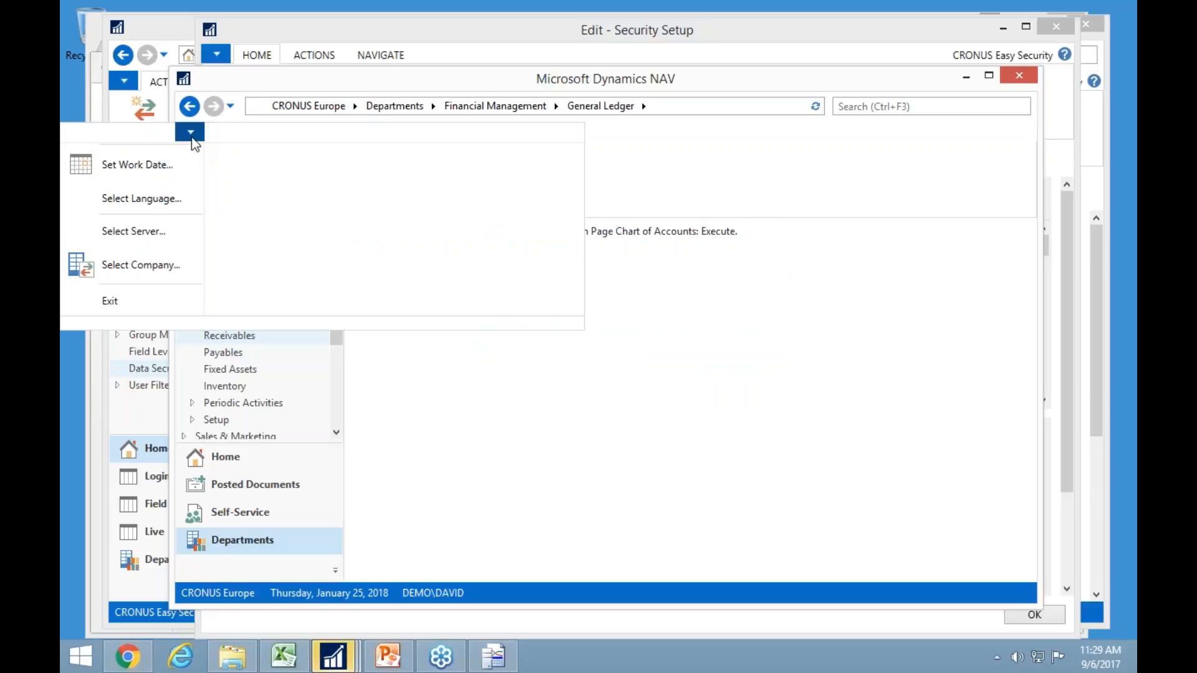
left_click(154, 240)
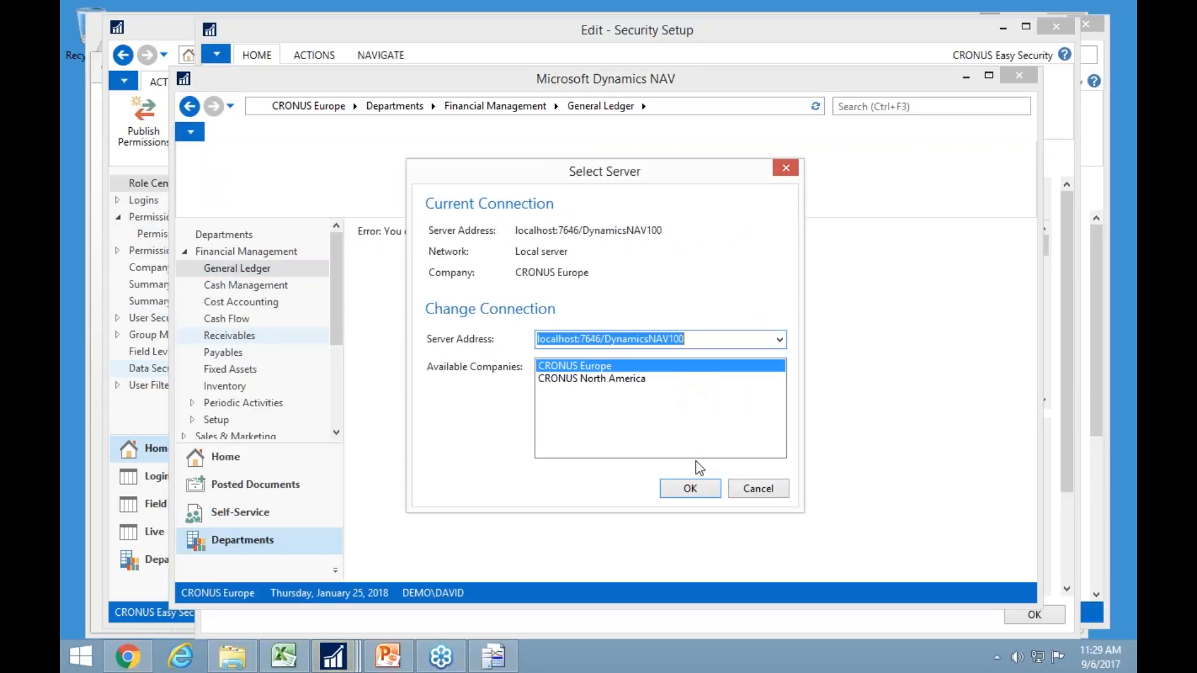
left_click(695, 489)
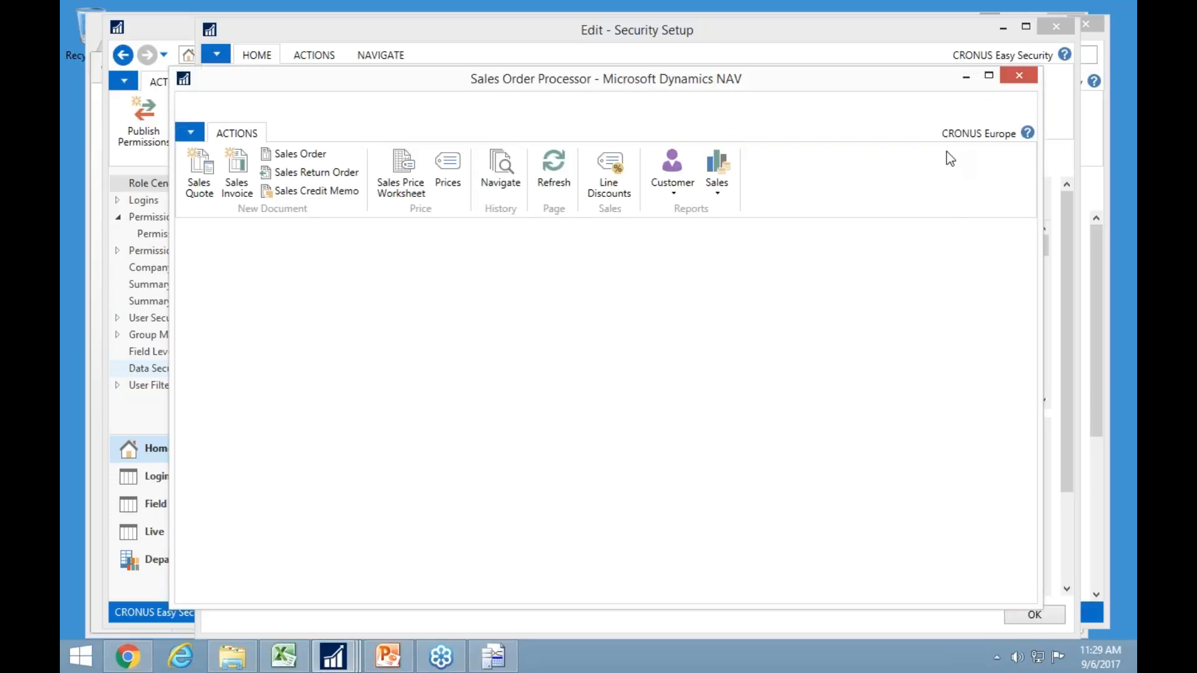
left_click(270, 536)
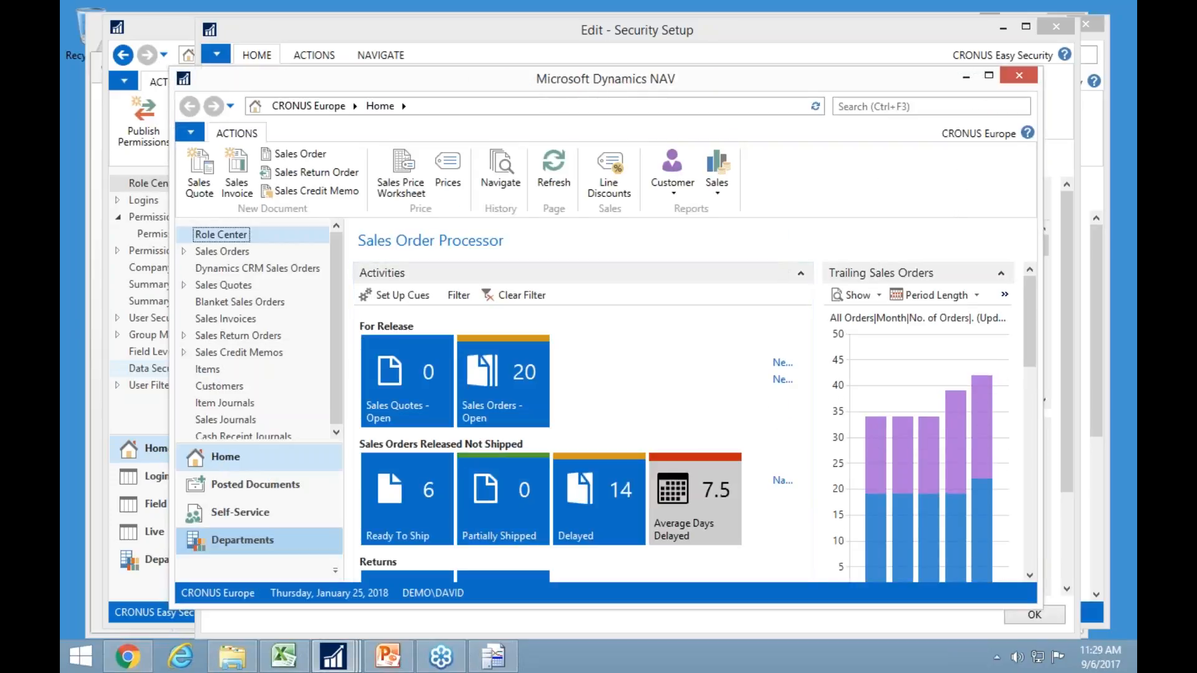
left_click(246, 175)
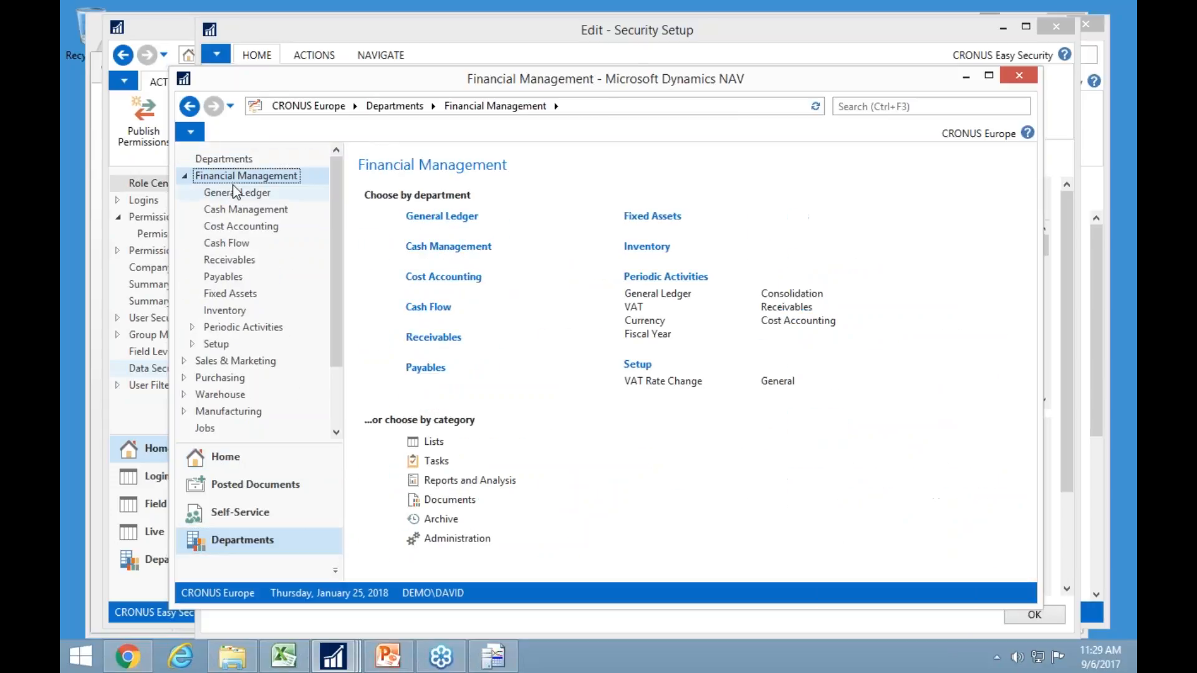
left_click(236, 192)
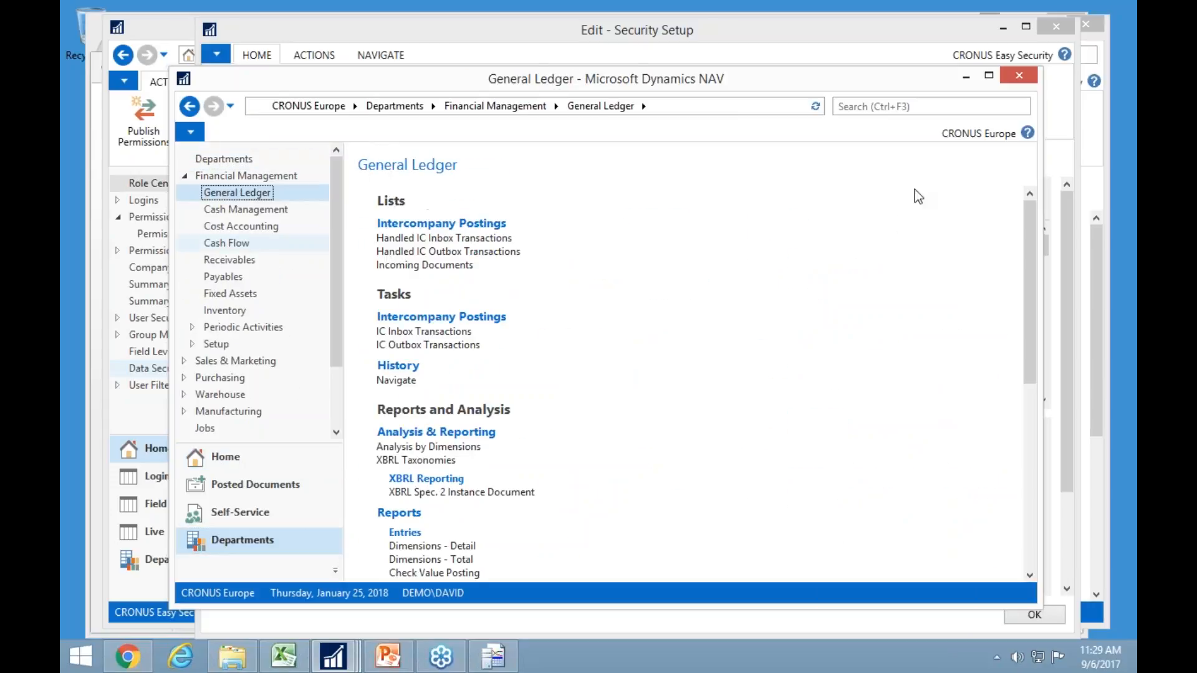
Search for "chart of acc" as the restricted user and clear the search.
left_click(895, 108)
type("ch")
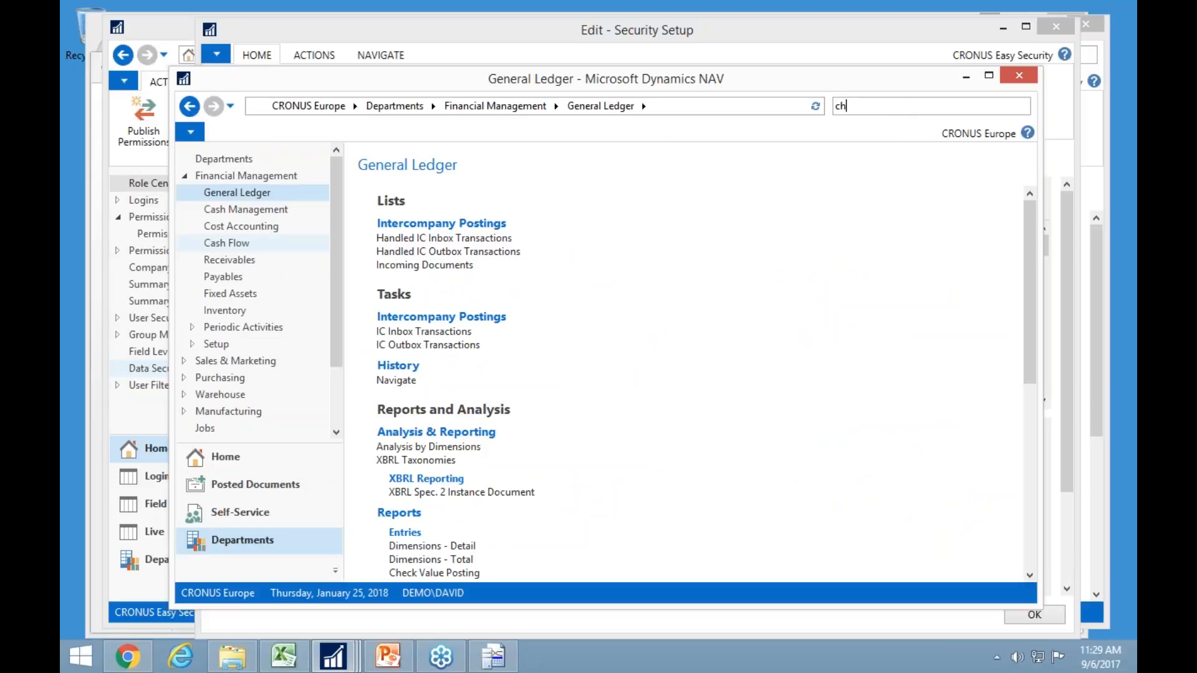
type("art of acc")
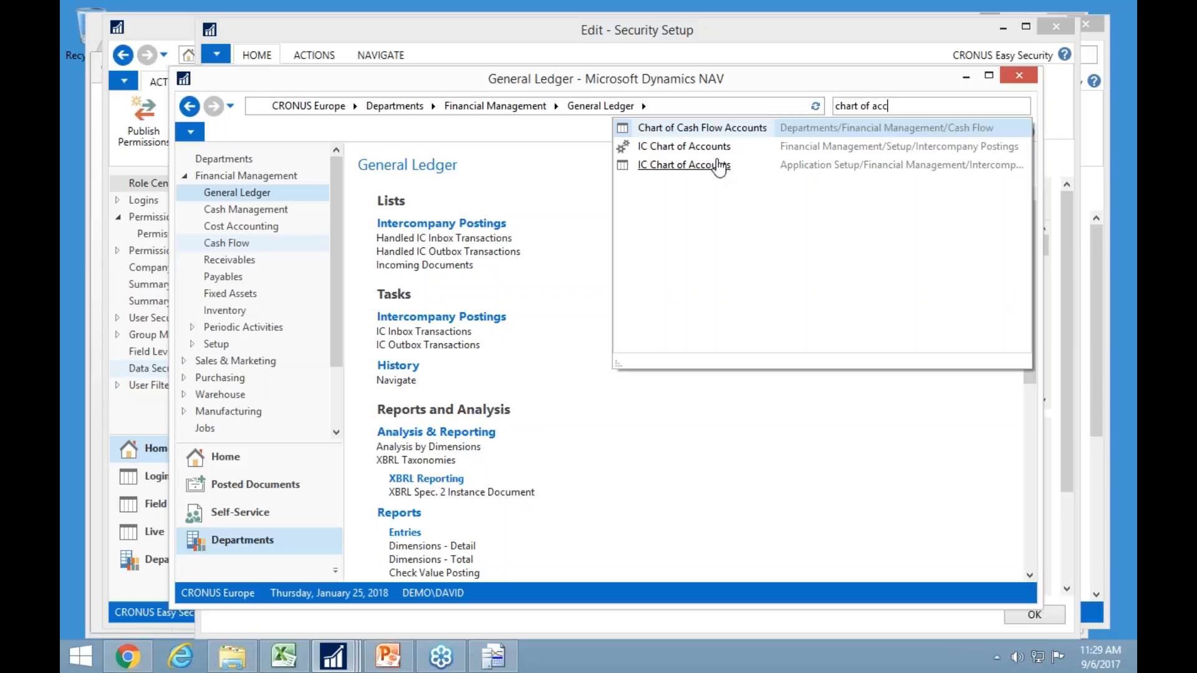
key("BackSpace")
key("BackSpace")
key("BackSpace")
key("BackSpace")
key("BackSpace")
key("BackSpace")
key("BackSpace")
key("BackSpace")
key("BackSpace")
key("BackSpace")
key("BackSpace")
key("BackSpace")
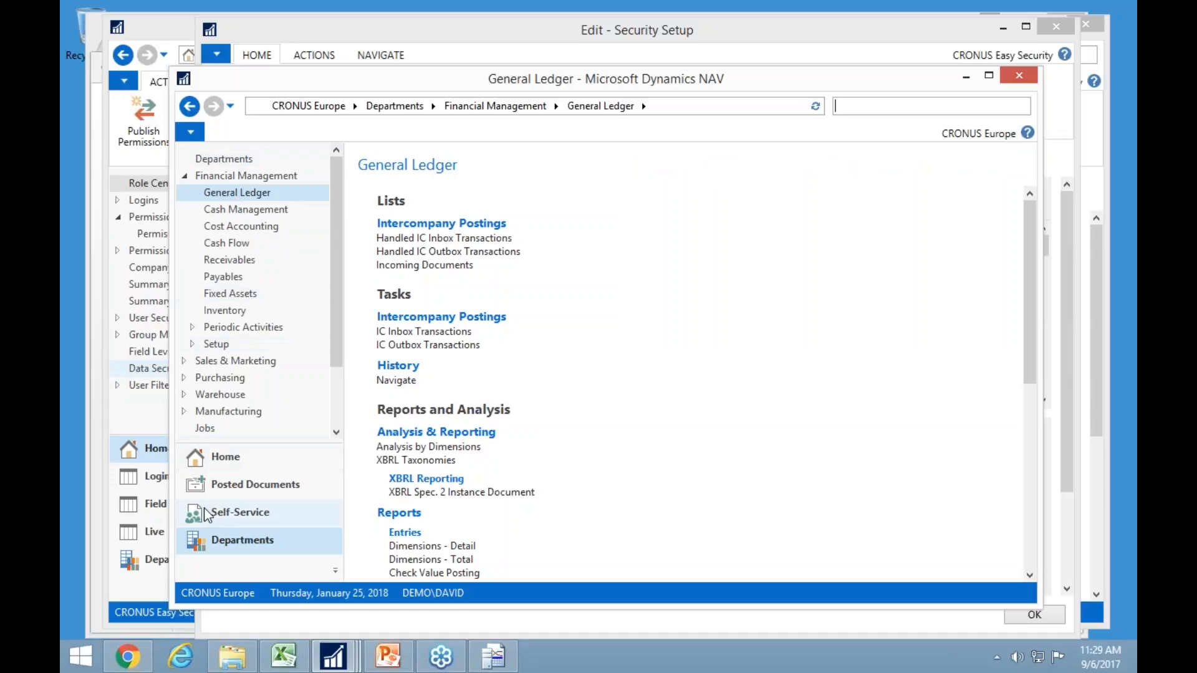
Return the restricted user's client to its home page, minimize it, and close the Publish Permissions and Security Setup windows.
left_click(235, 462)
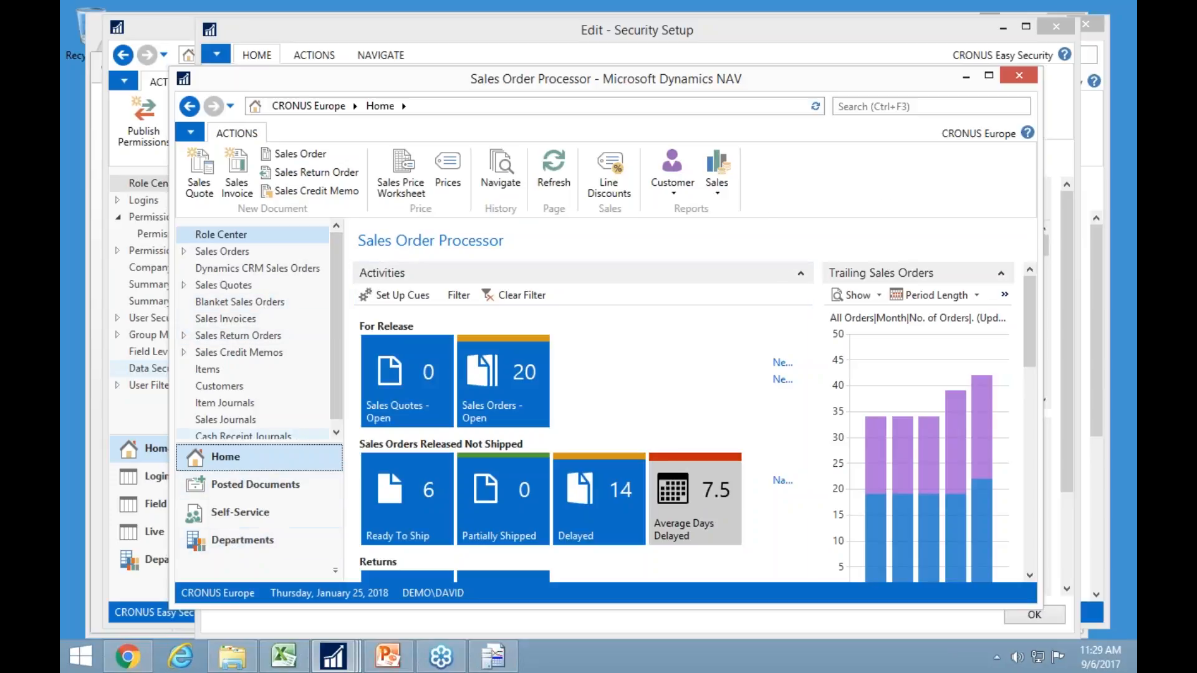
left_click(968, 76)
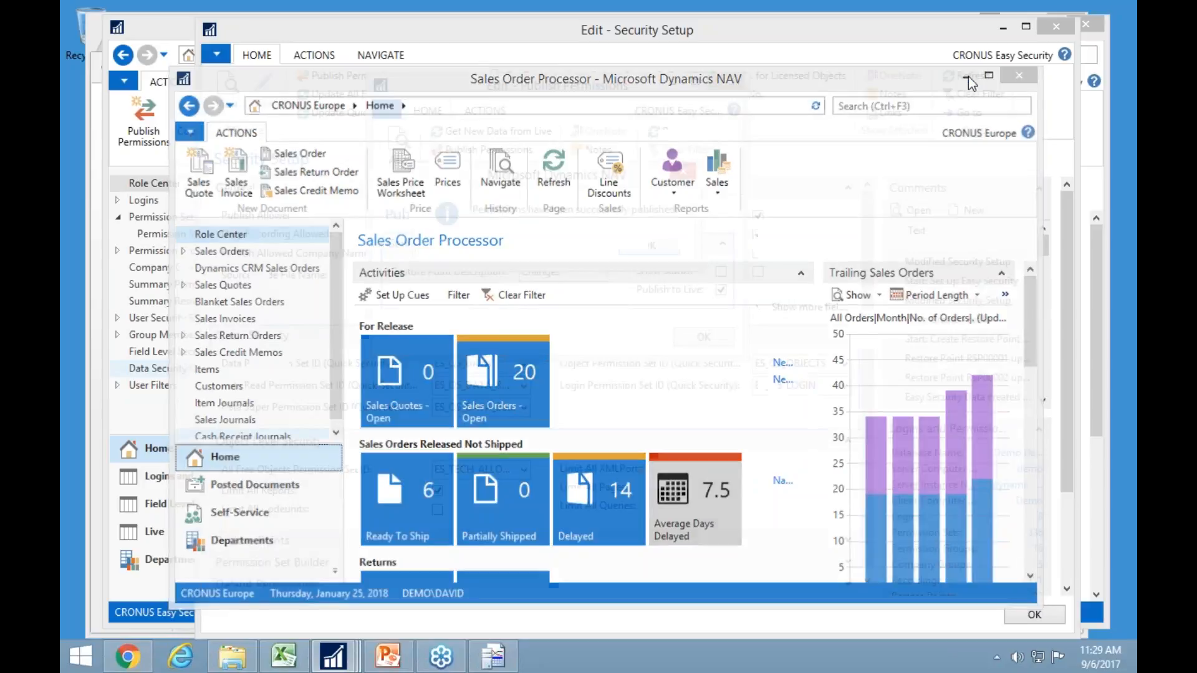
left_click(651, 248)
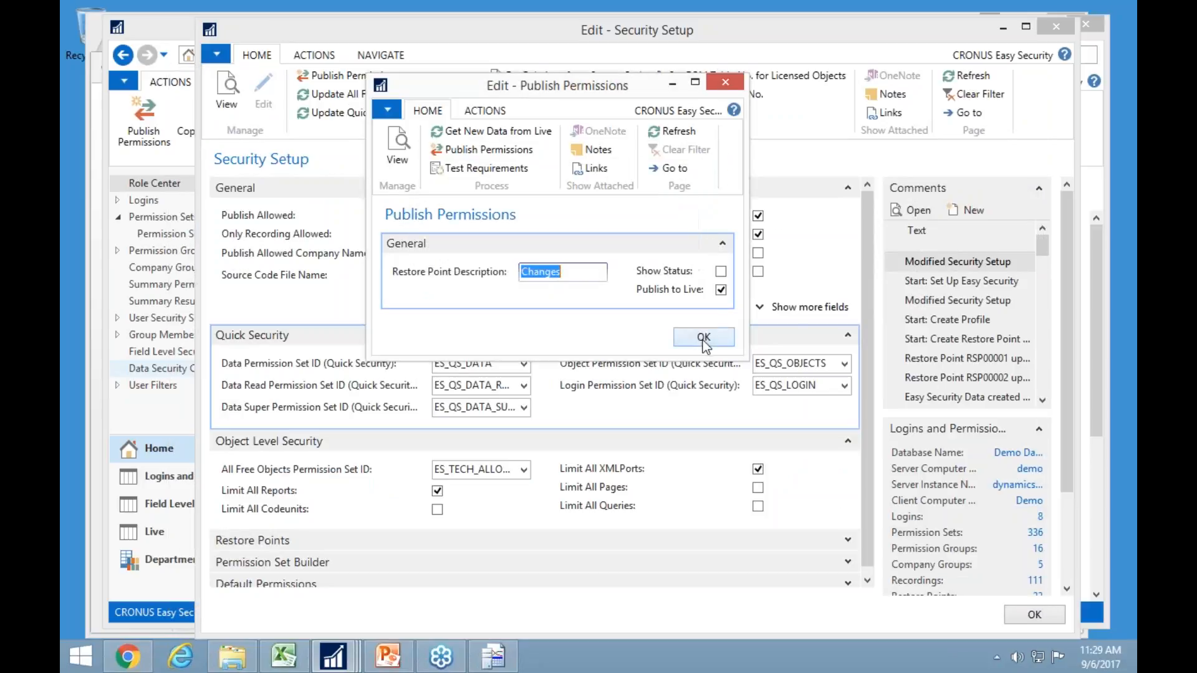
left_click(704, 337)
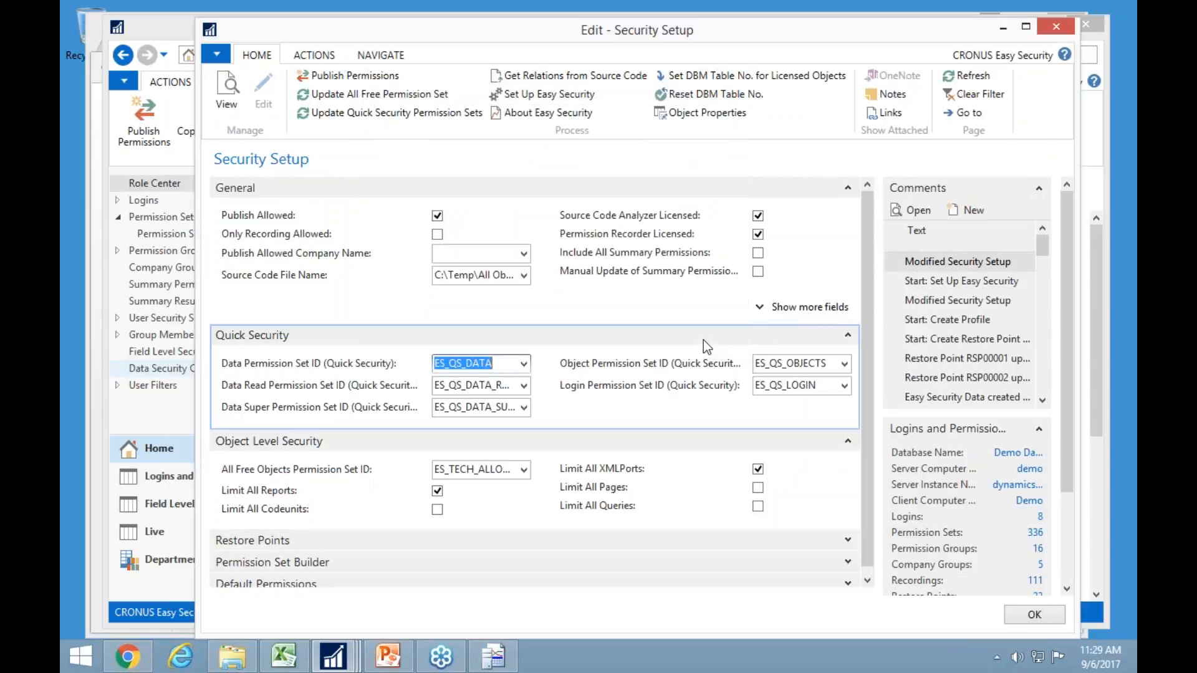
key("Escape")
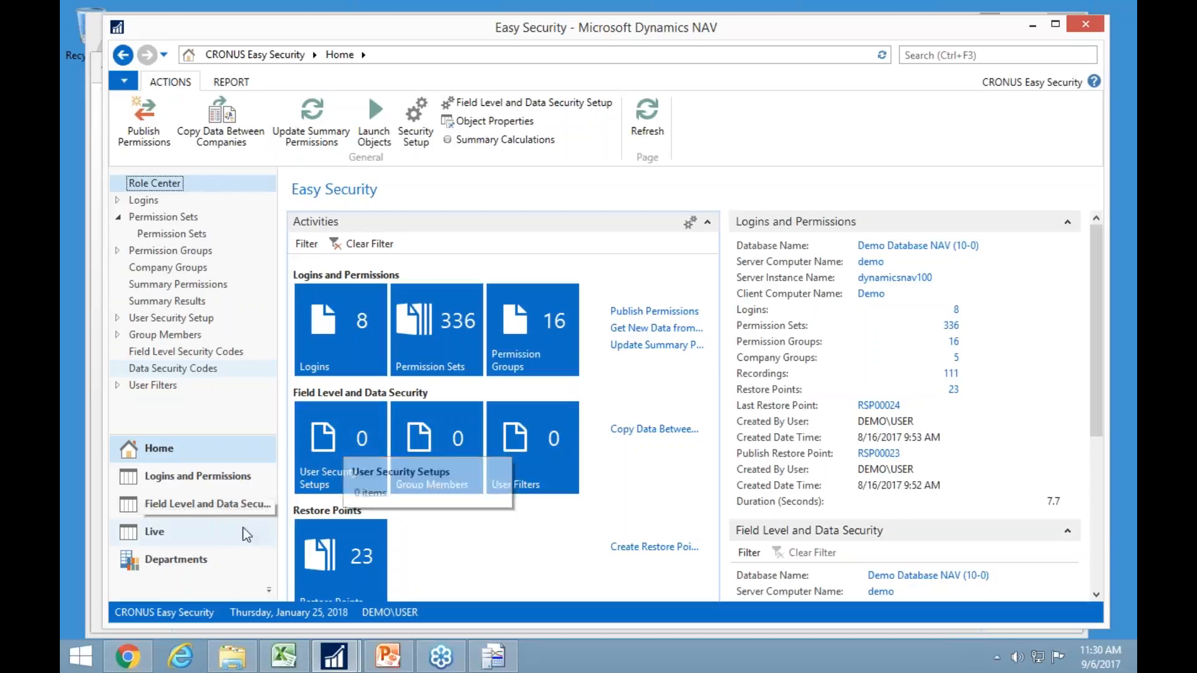
View the customer card of The Cannon Group PLC in the CRONUS Easy Security company and close it.
left_click(166, 560)
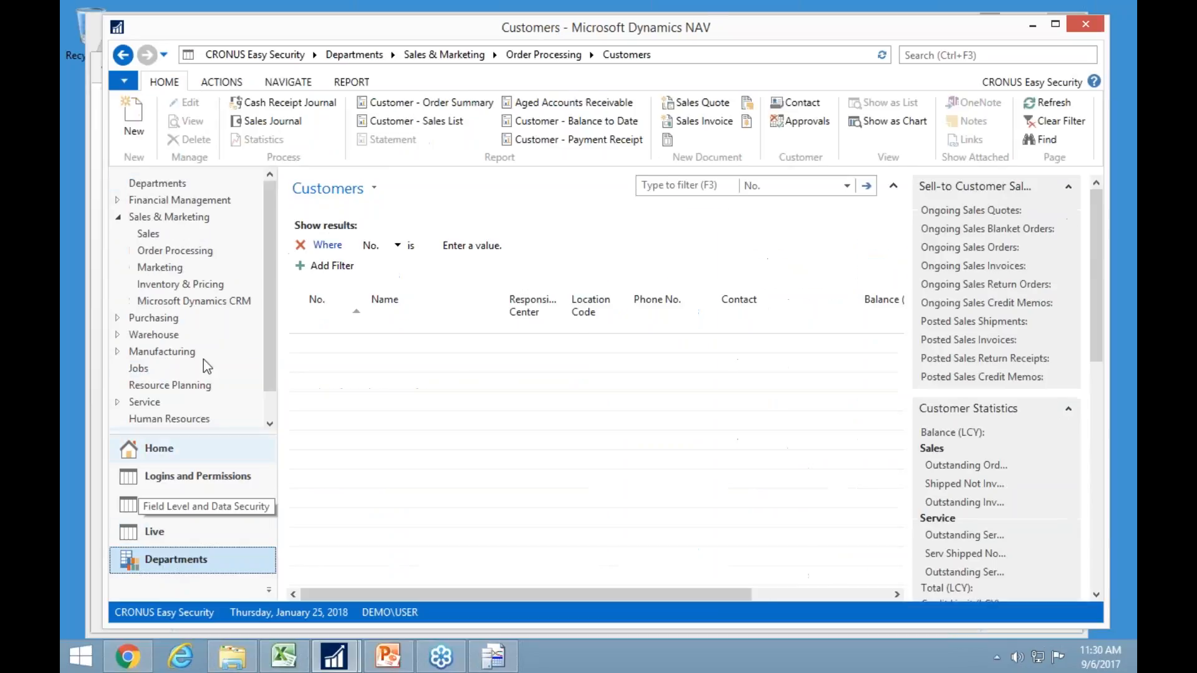
left_click(342, 459)
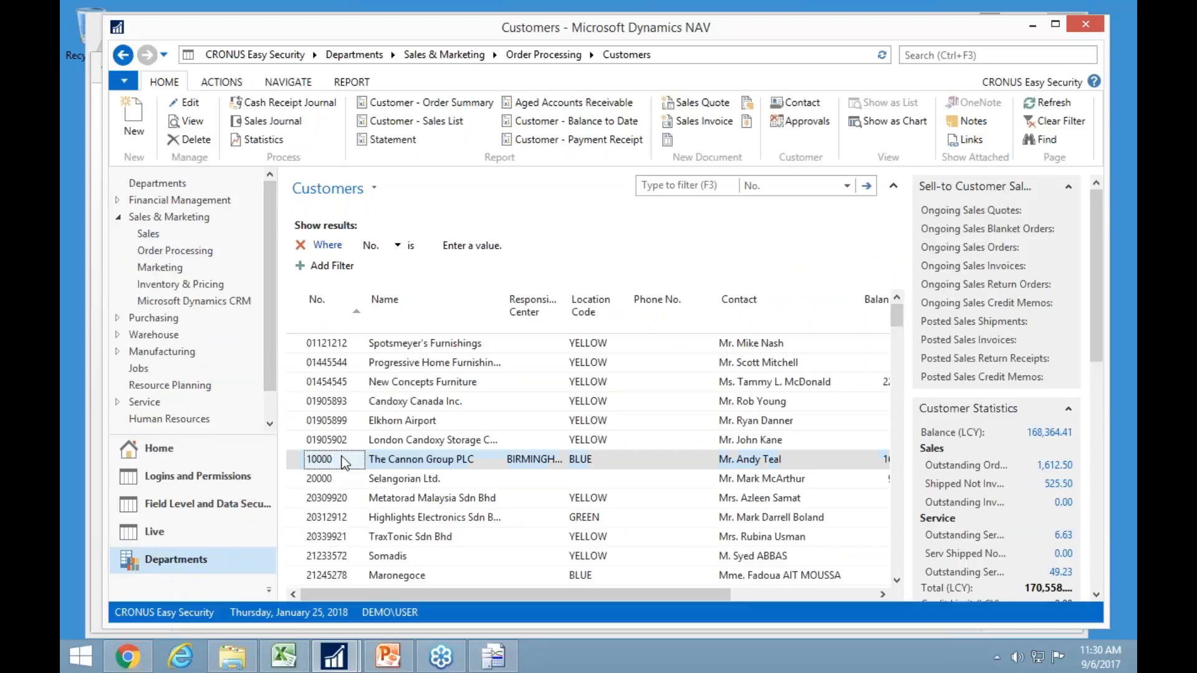
double_click(342, 460)
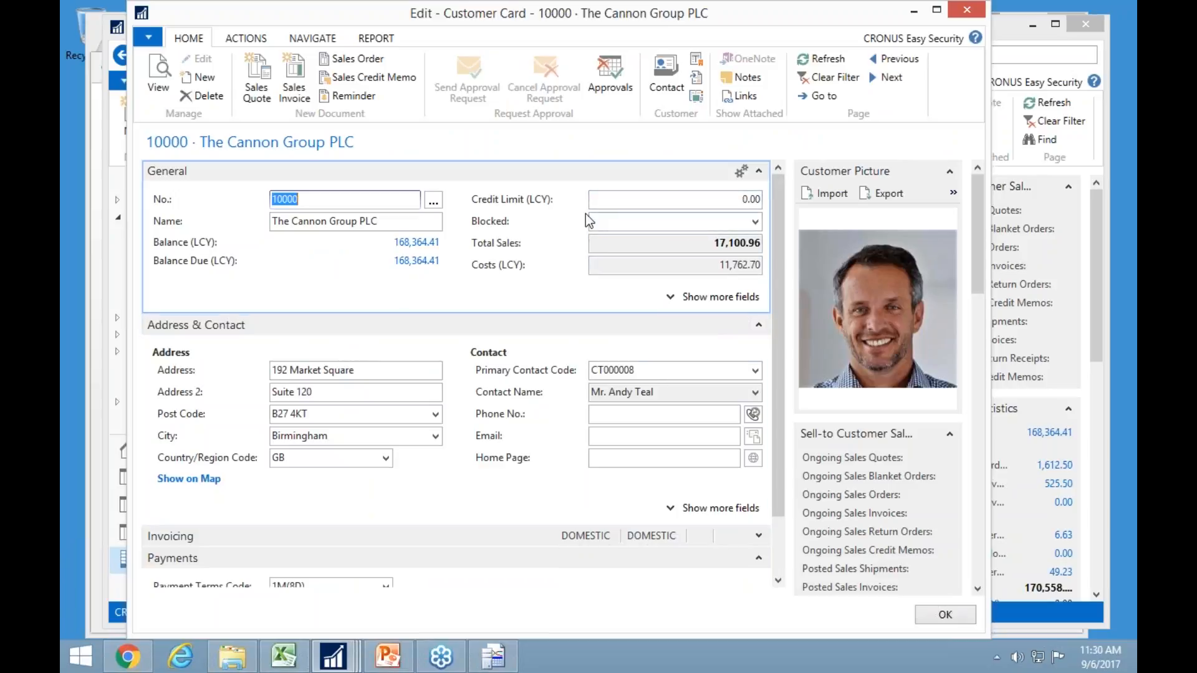
mouse_move(509, 203)
key("Escape")
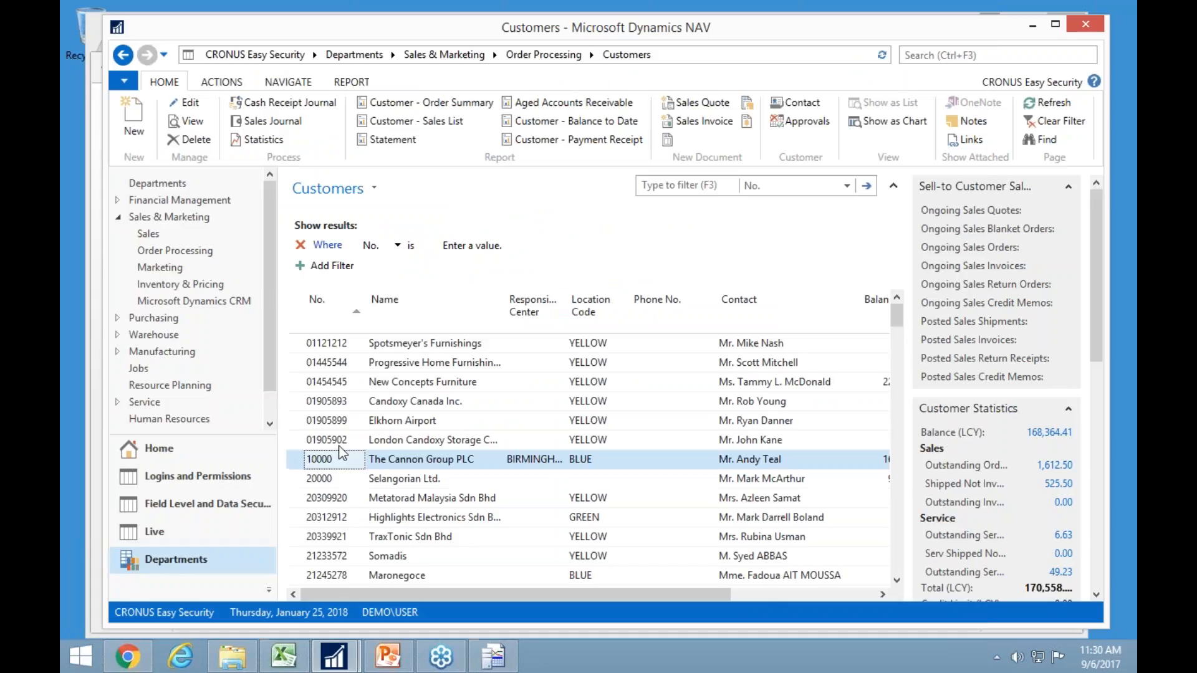
Create a user security setup with a blank user ID for source table 18 using the READONLY field level security code.
left_click(167, 460)
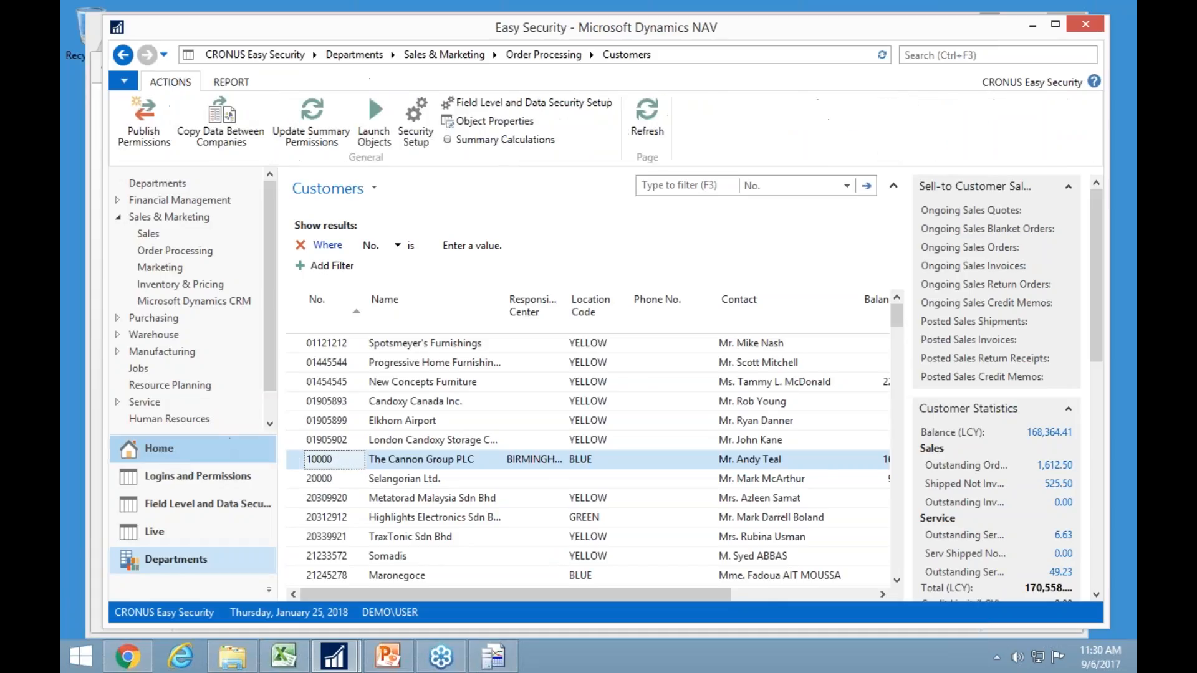
left_click(149, 318)
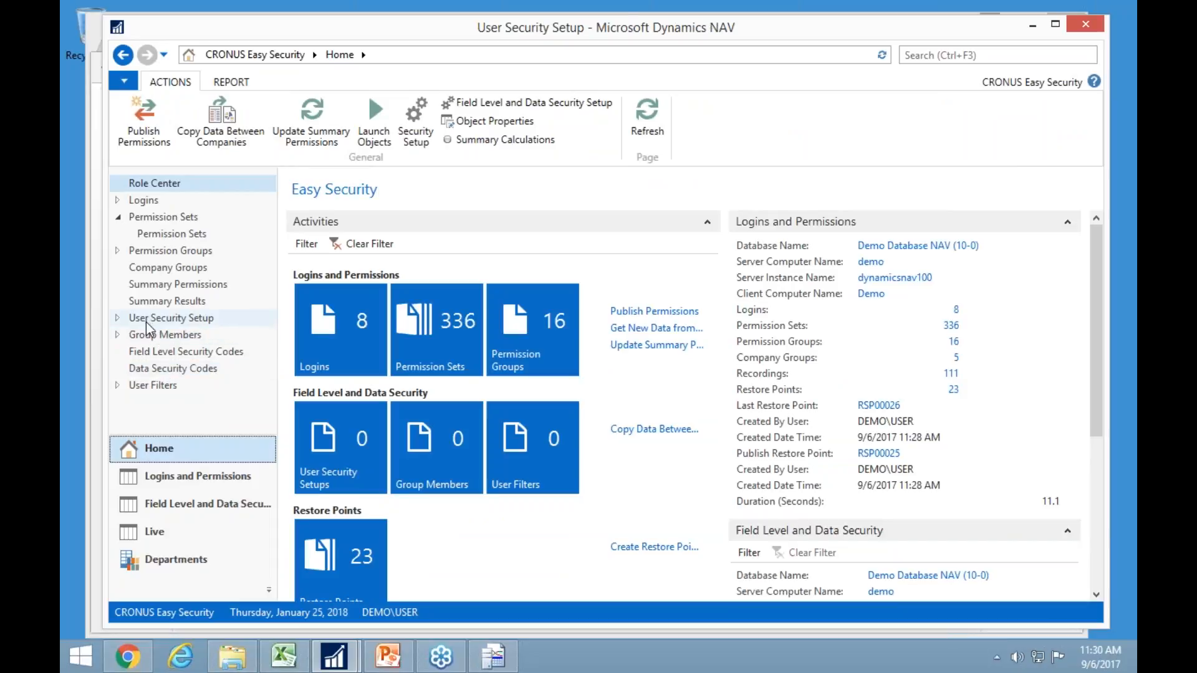
left_click(129, 123)
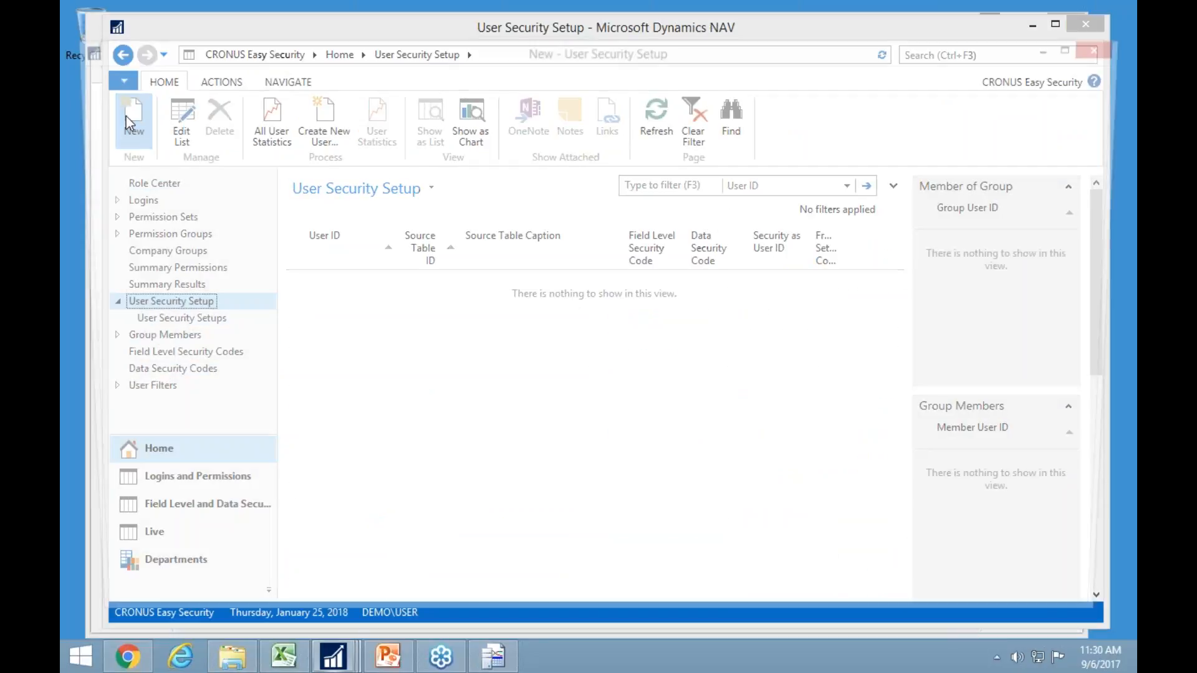
type("18")
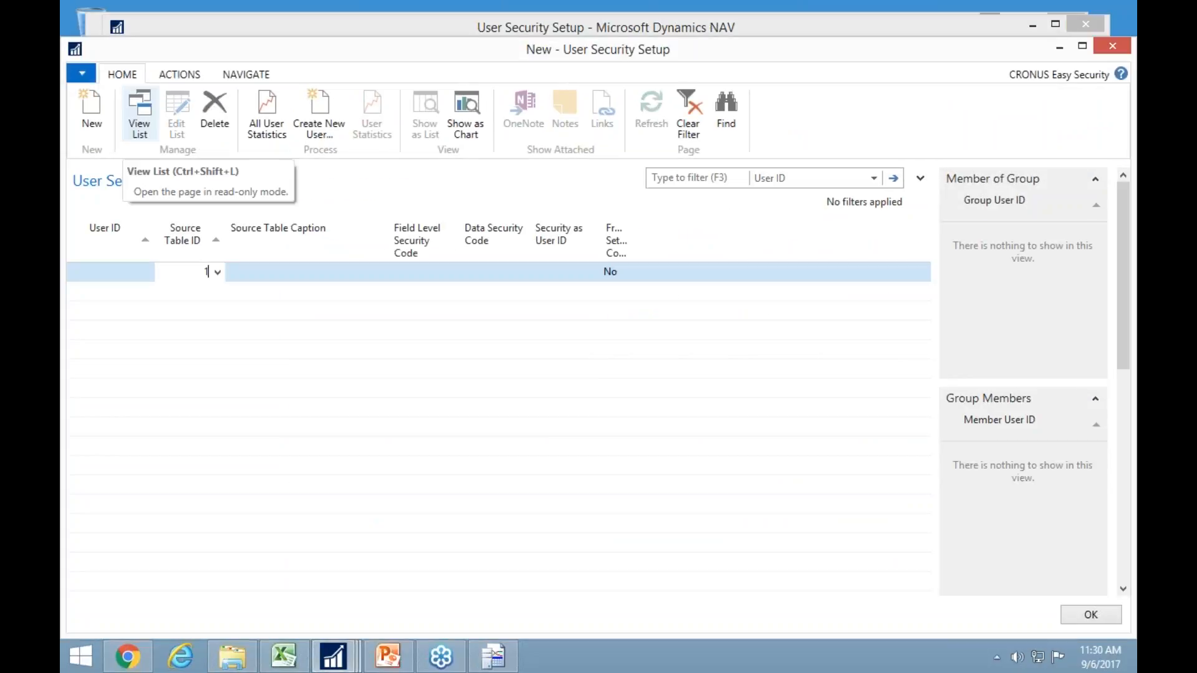
key("Tab")
key("Down")
key("Up")
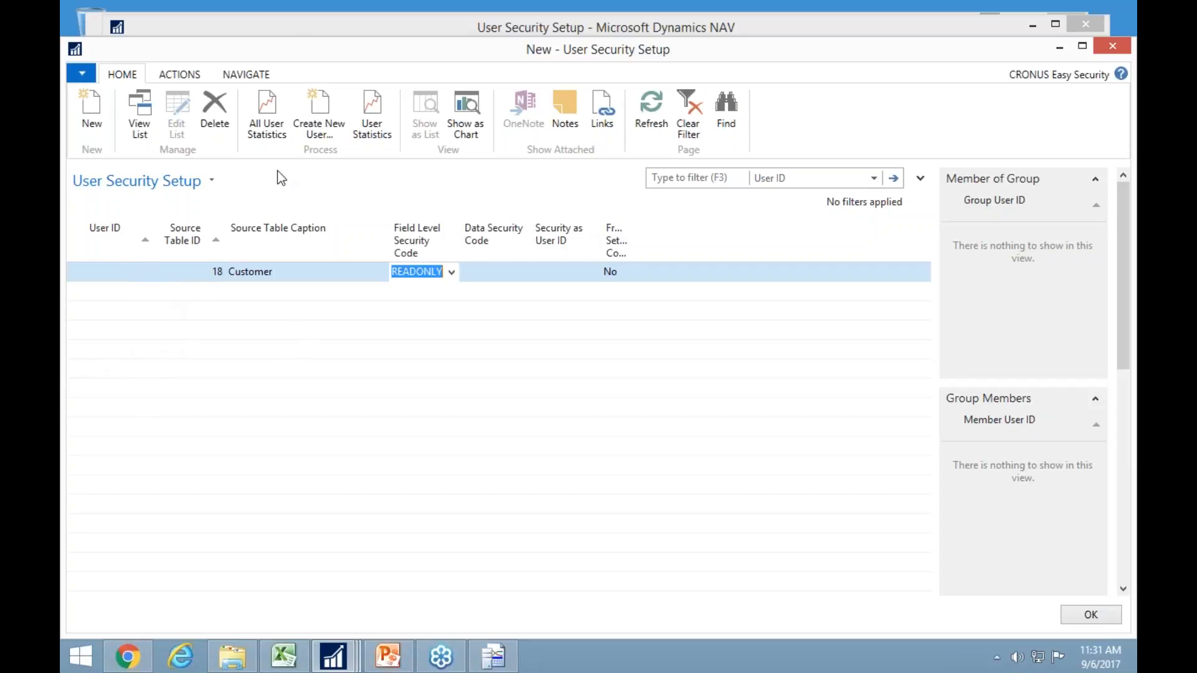
View the customer card of The Cannon Group PLC under the new setup, close it, and return to the User Security Setup list.
left_click(307, 24)
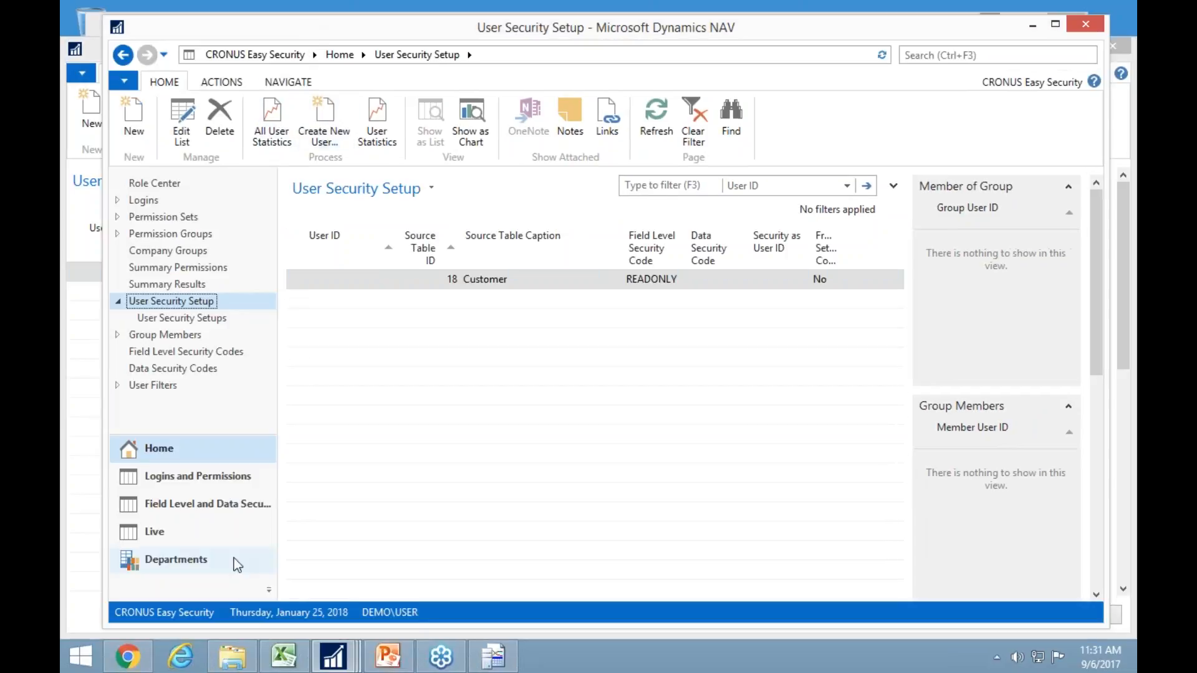
left_click(194, 562)
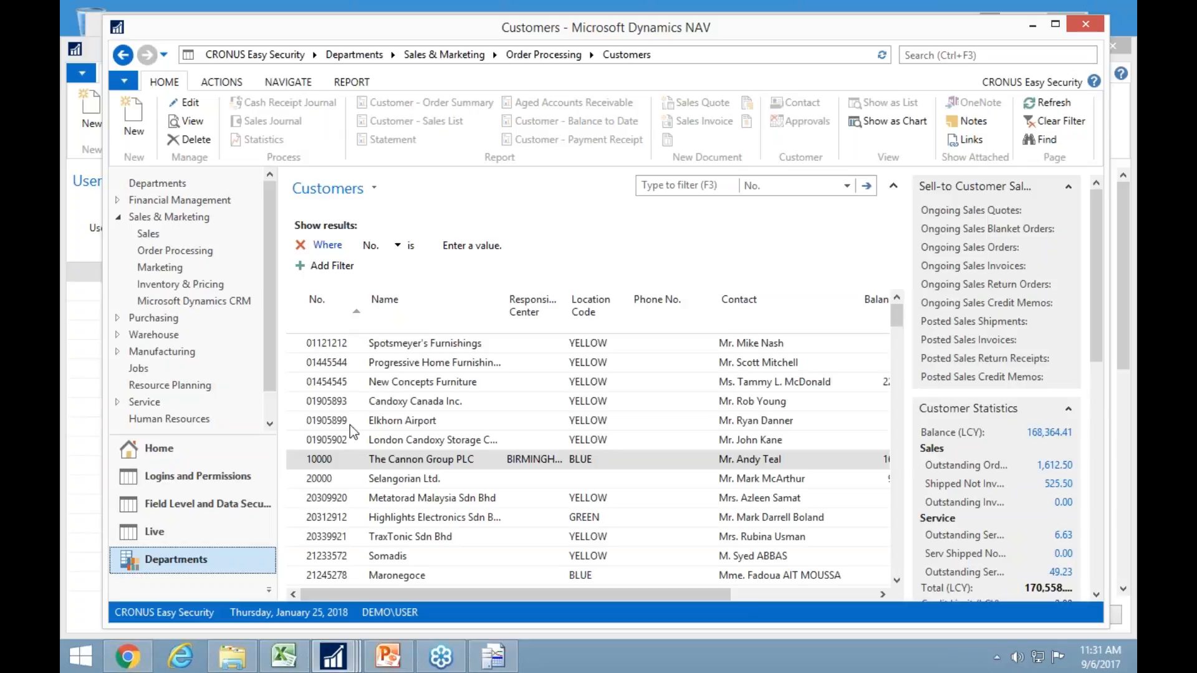
left_click(351, 460)
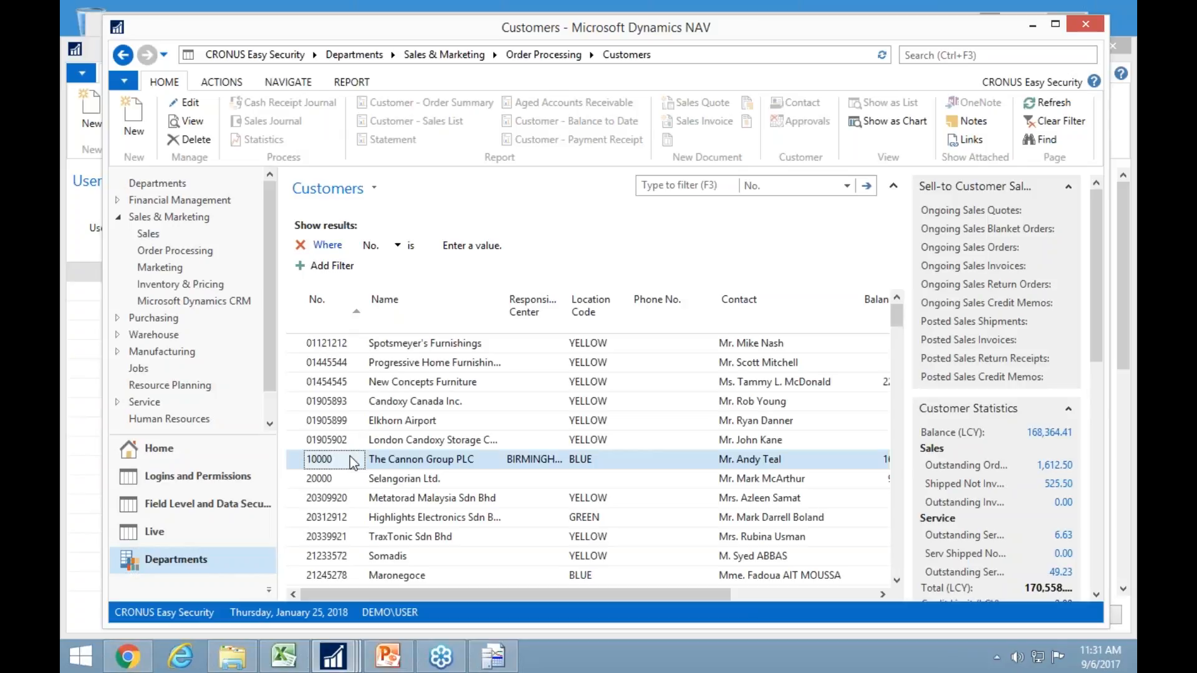
double_click(351, 462)
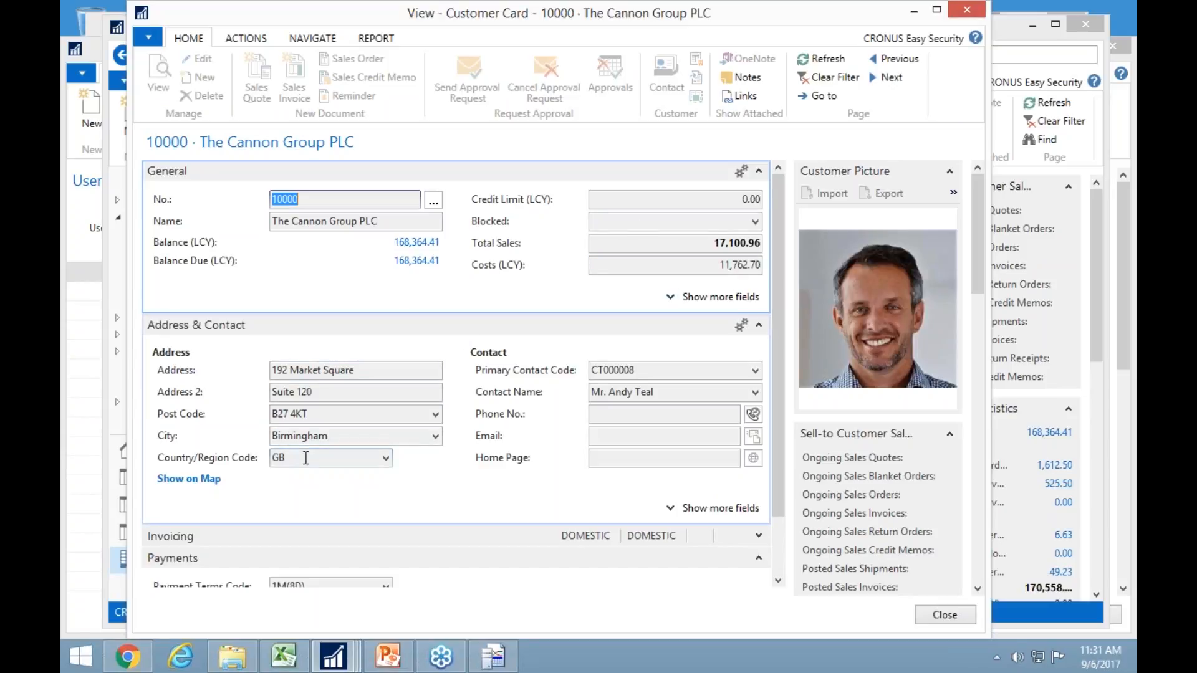
key("Escape")
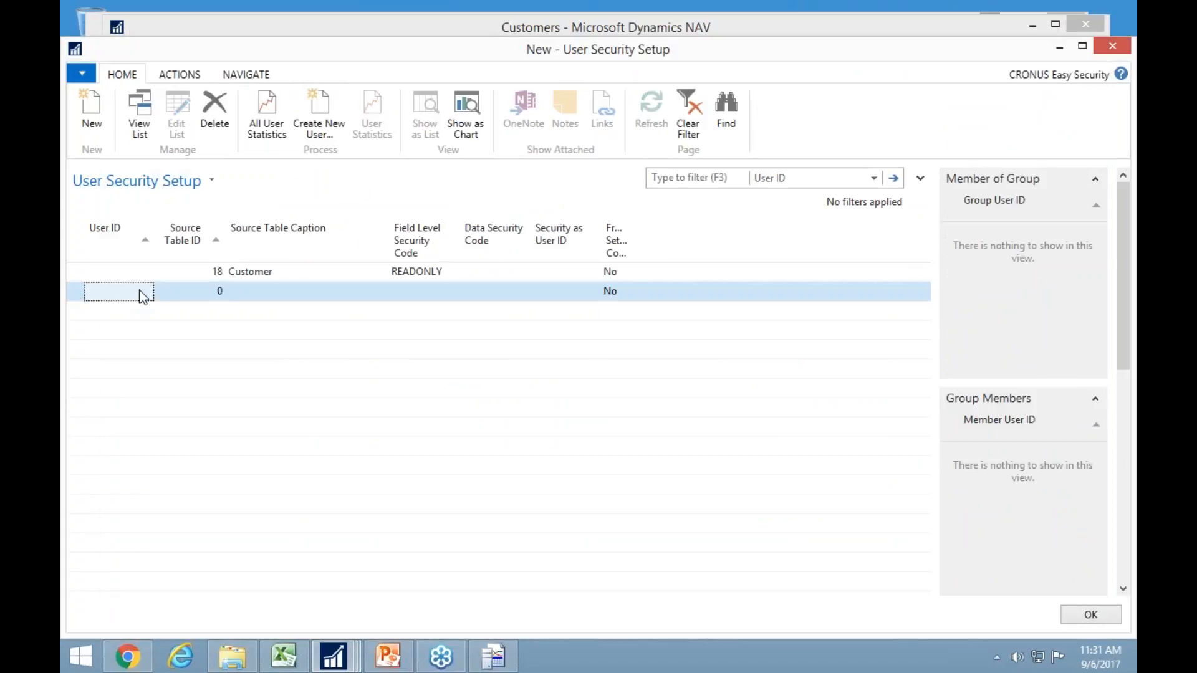
Add a user security setup line for user DEMO\USER on source table 18.
left_click(151, 293)
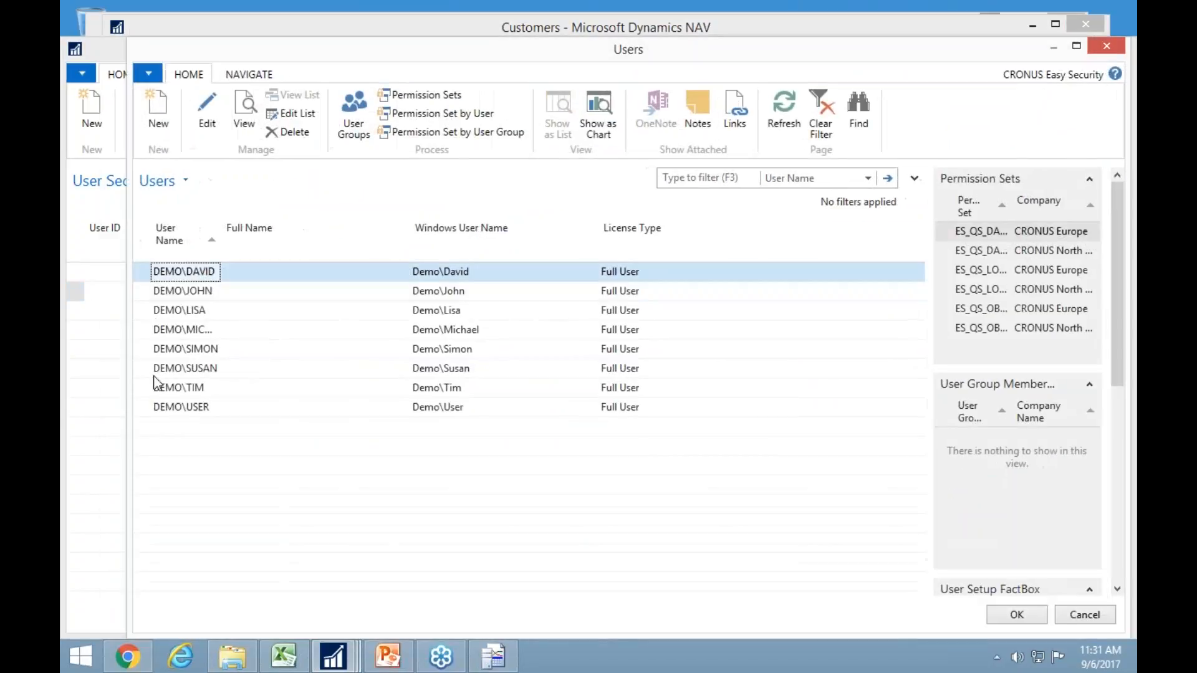
left_click(179, 408)
double_click(178, 408)
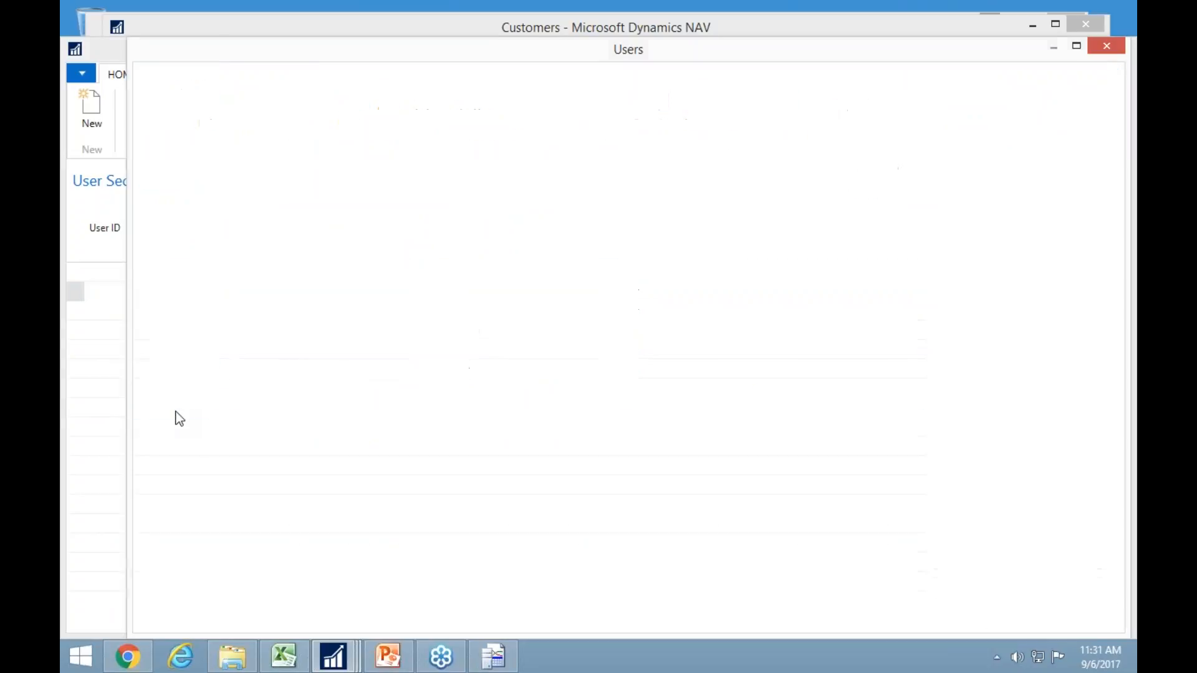
type("18")
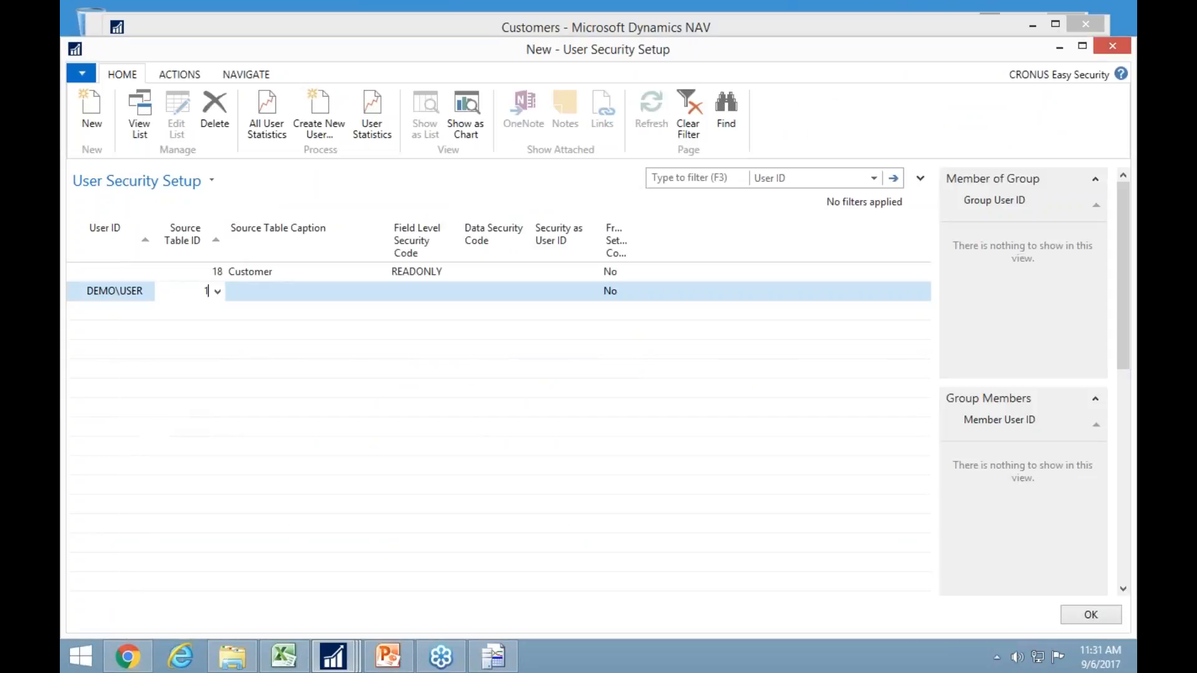
key("Tab")
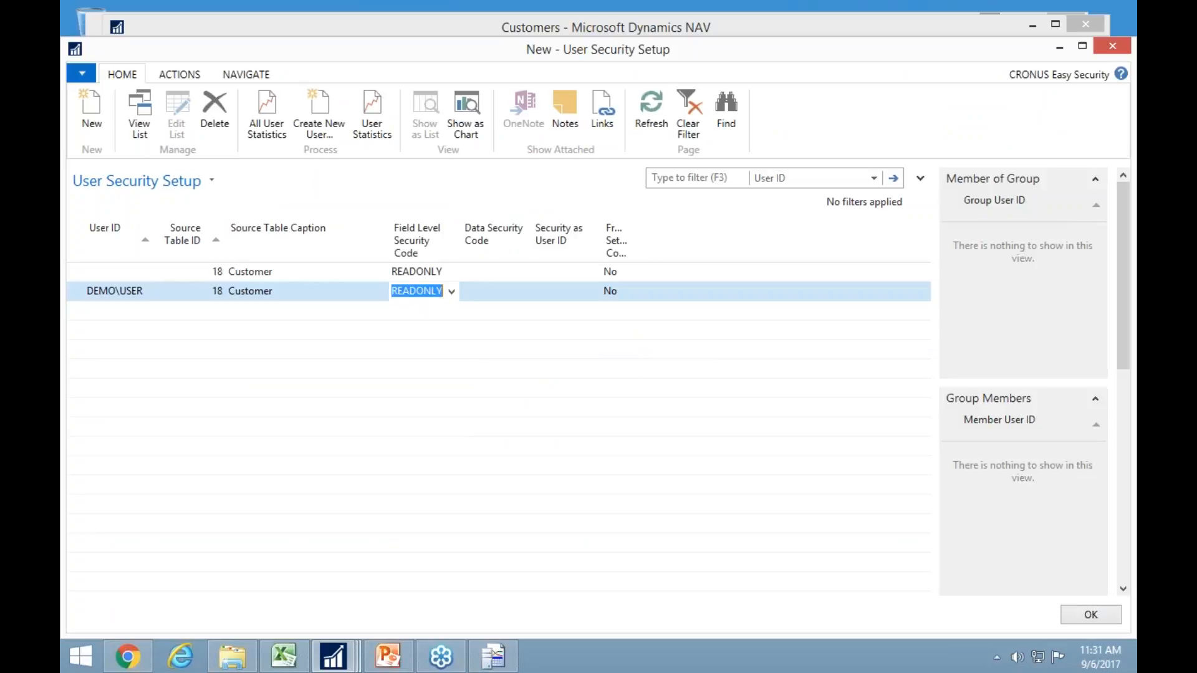
Create a field level security code ADDRESS for the Customer table from the DEMO\USER line, copying permissions from the default code.
key("BackSpace")
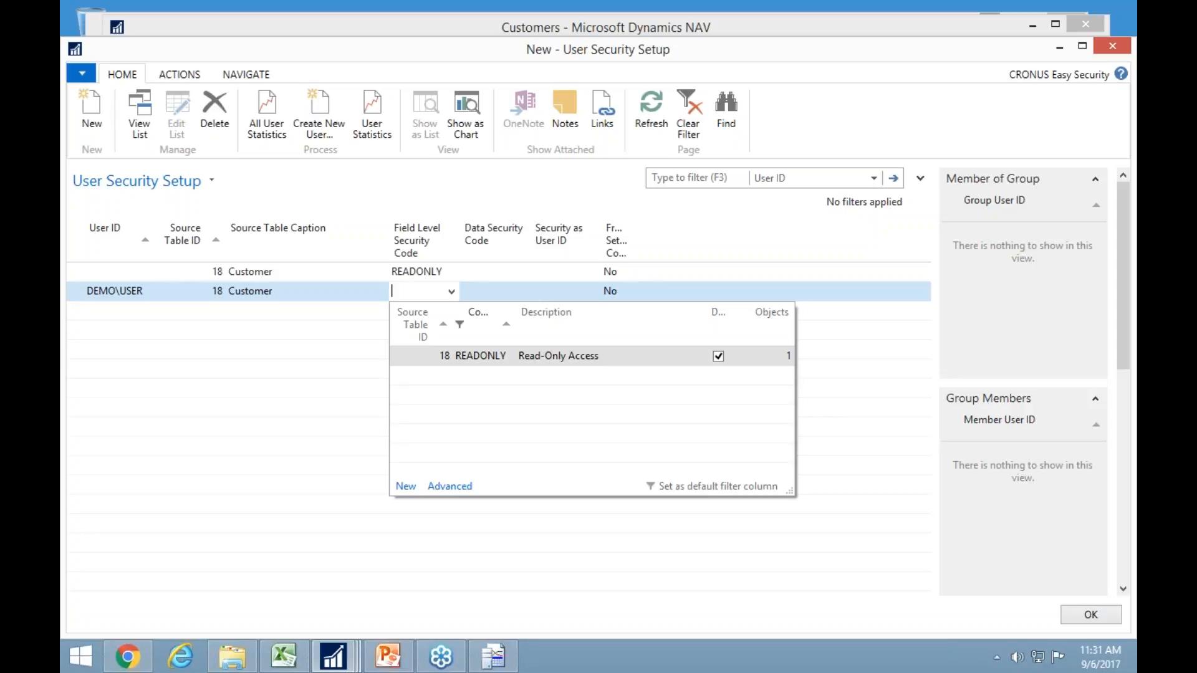
left_click(406, 487)
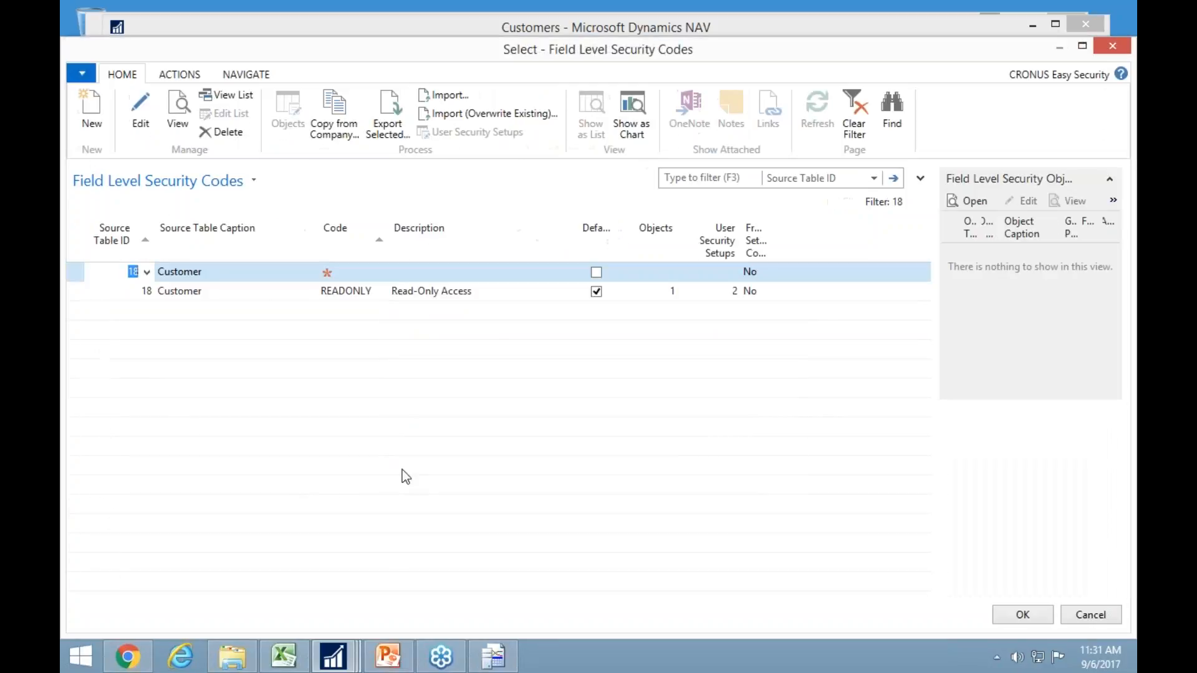
left_click(360, 271)
type("address")
key("Tab")
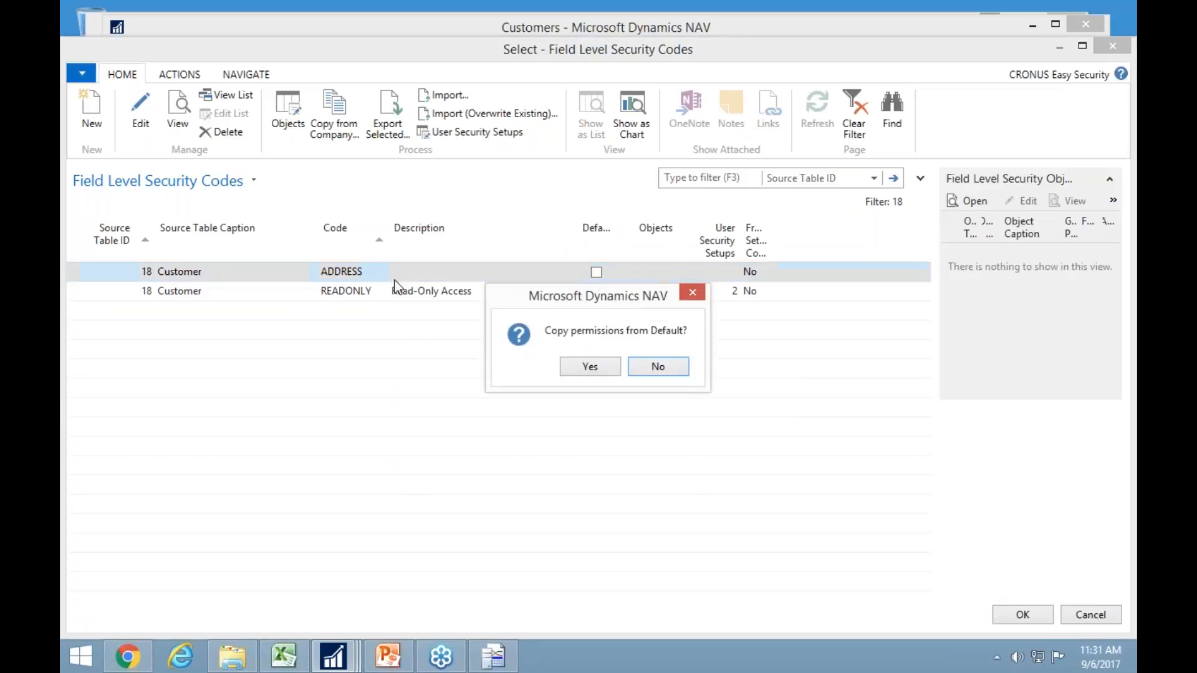
left_click(598, 366)
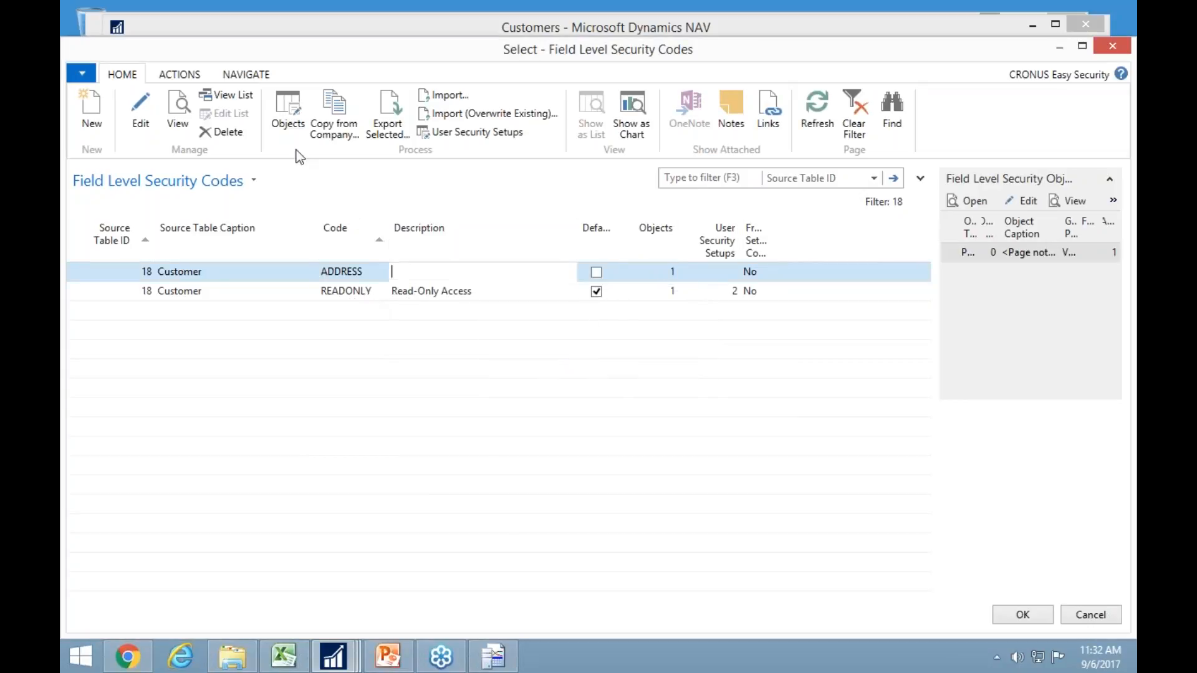
Open the objects of the ADDRESS code and add page 21, Customer Card, with the general permission Edit.
left_click(285, 108)
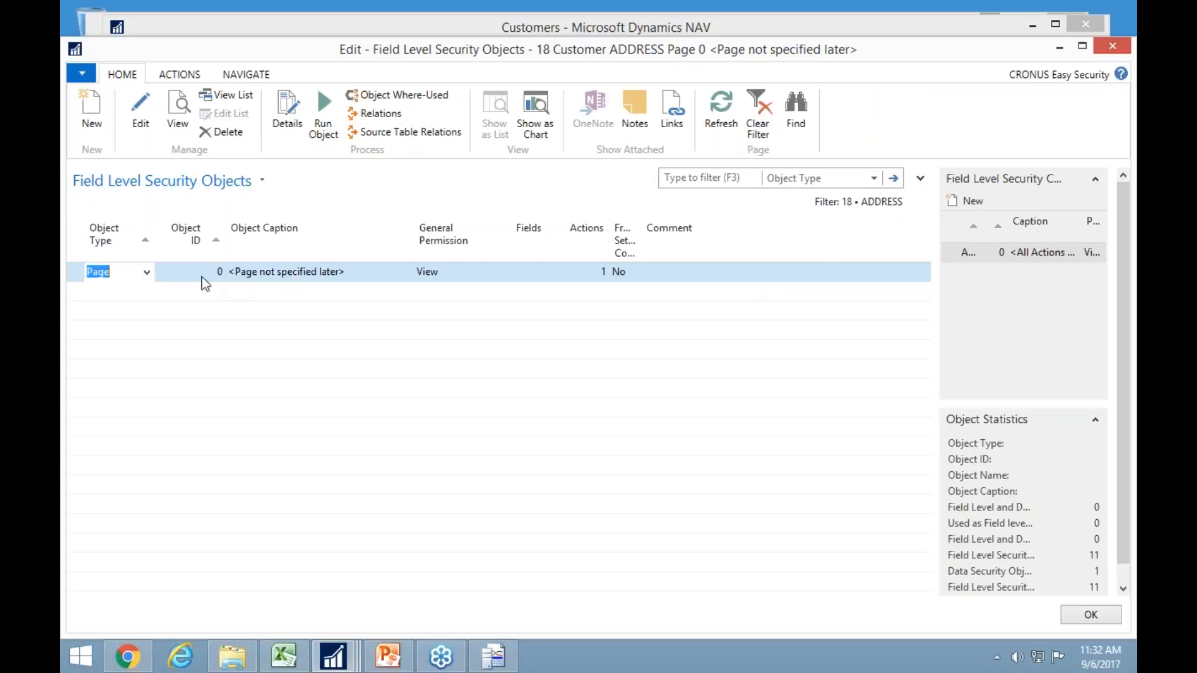
left_click(469, 273)
left_click(477, 273)
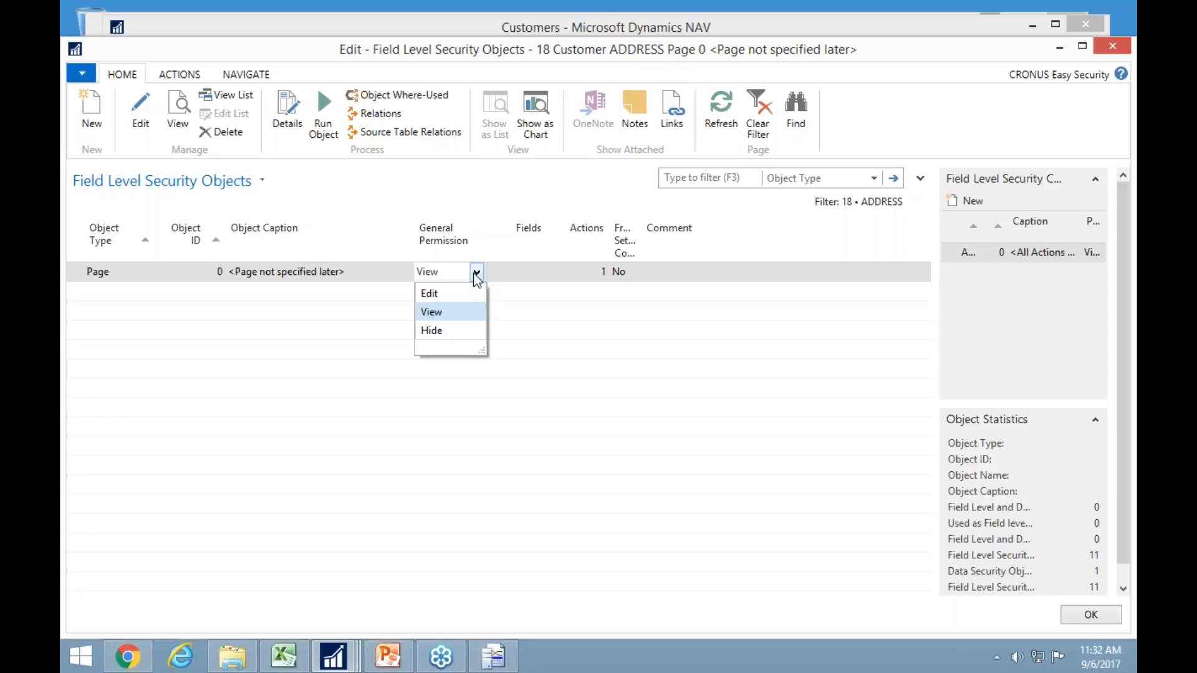
left_click(477, 275)
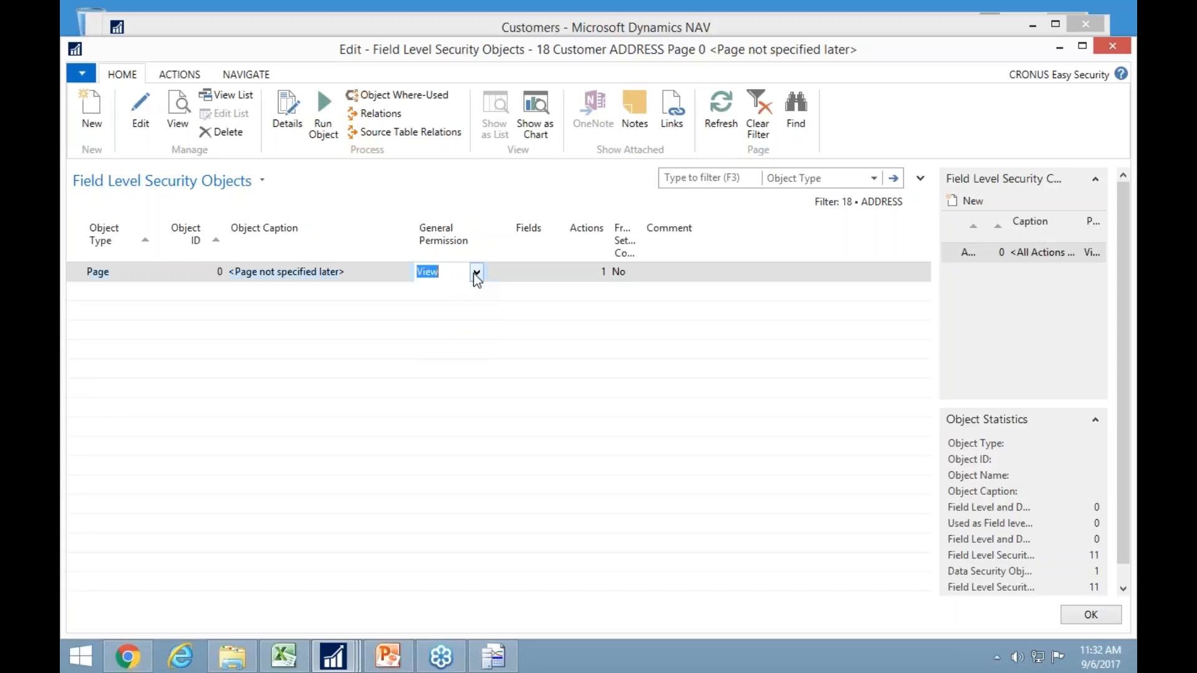
left_click(217, 297)
left_click(325, 359)
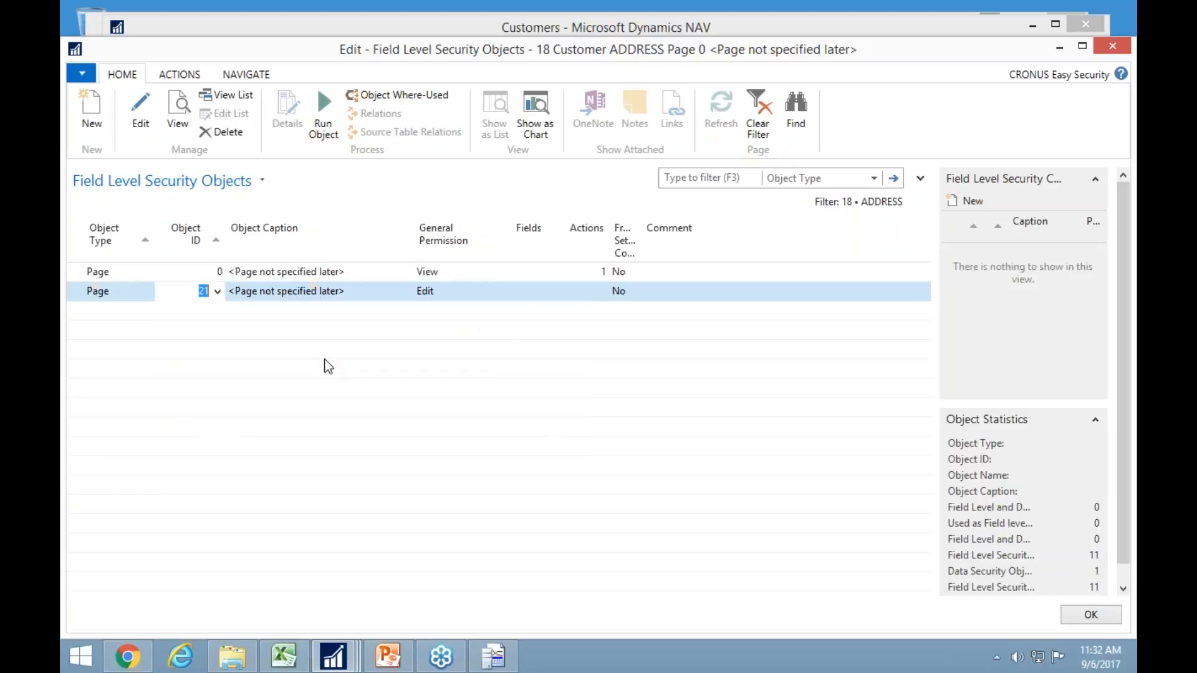
key("Tab")
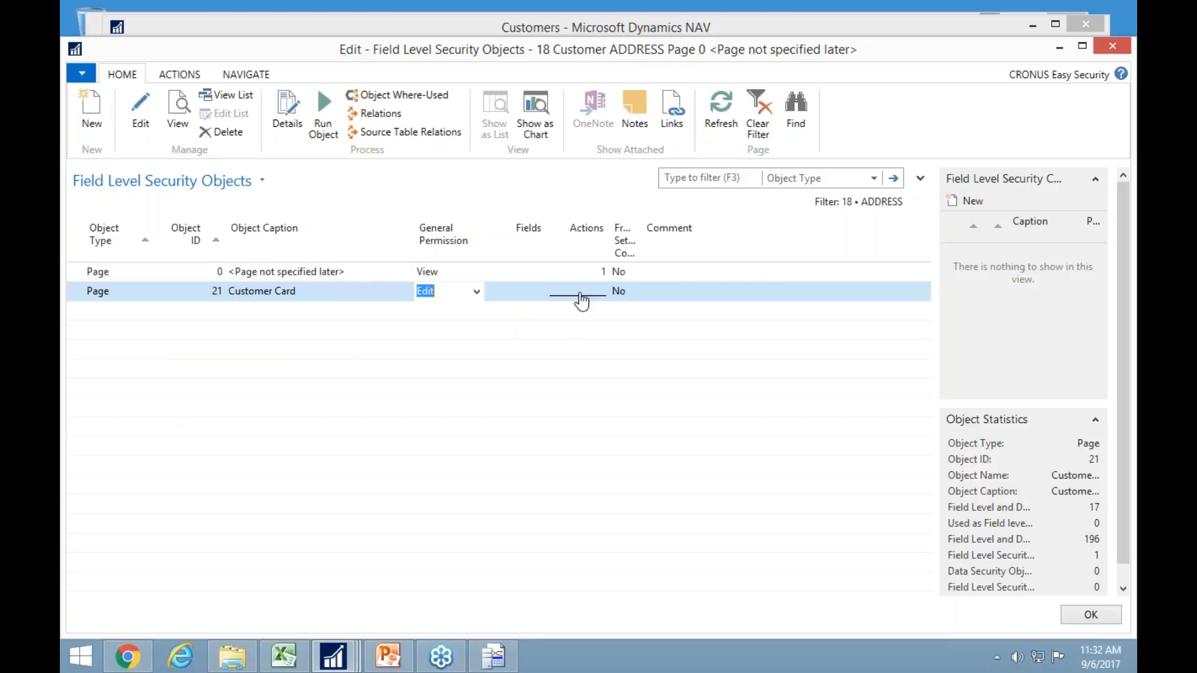
Add page 151, Customer Statistics, to the ADDRESS code's objects with the general permission Hide.
left_click(215, 314)
left_click(217, 311)
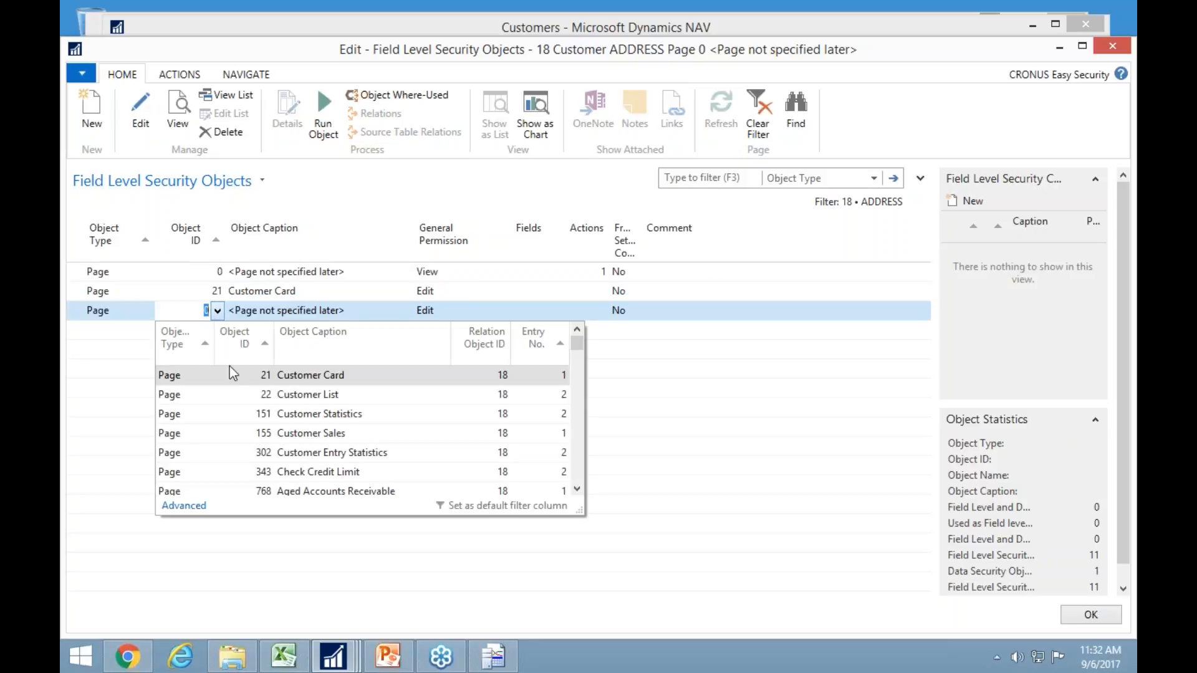
left_click(310, 414)
key("Tab")
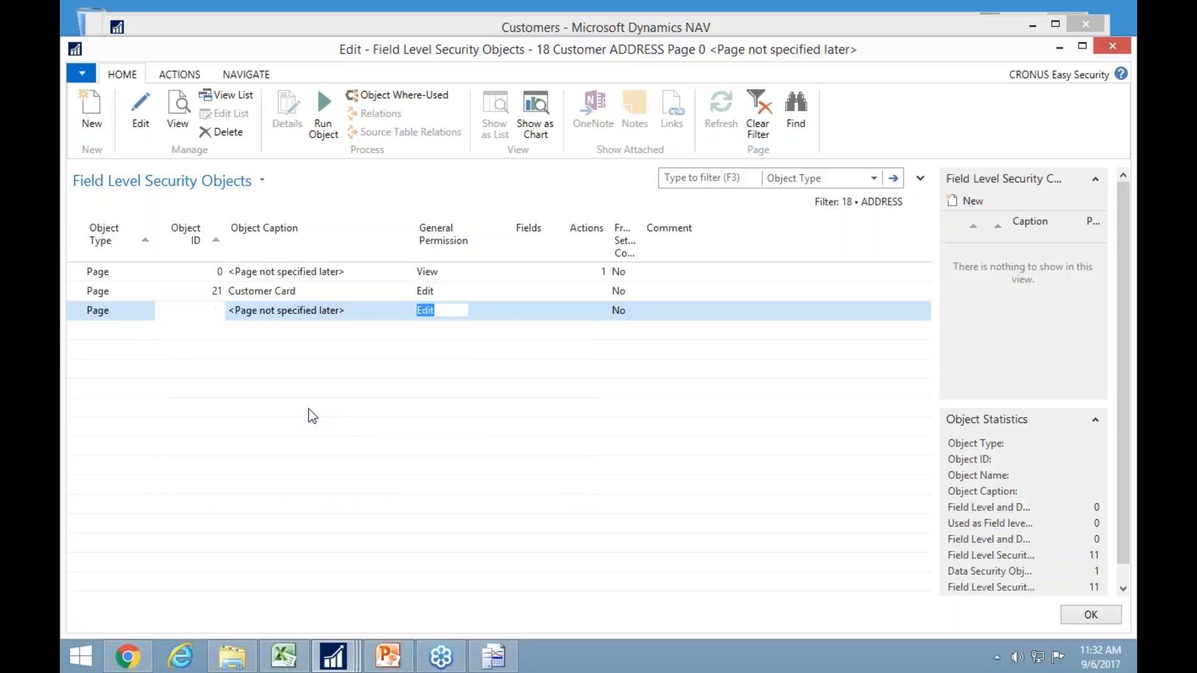
type("h")
key("Up")
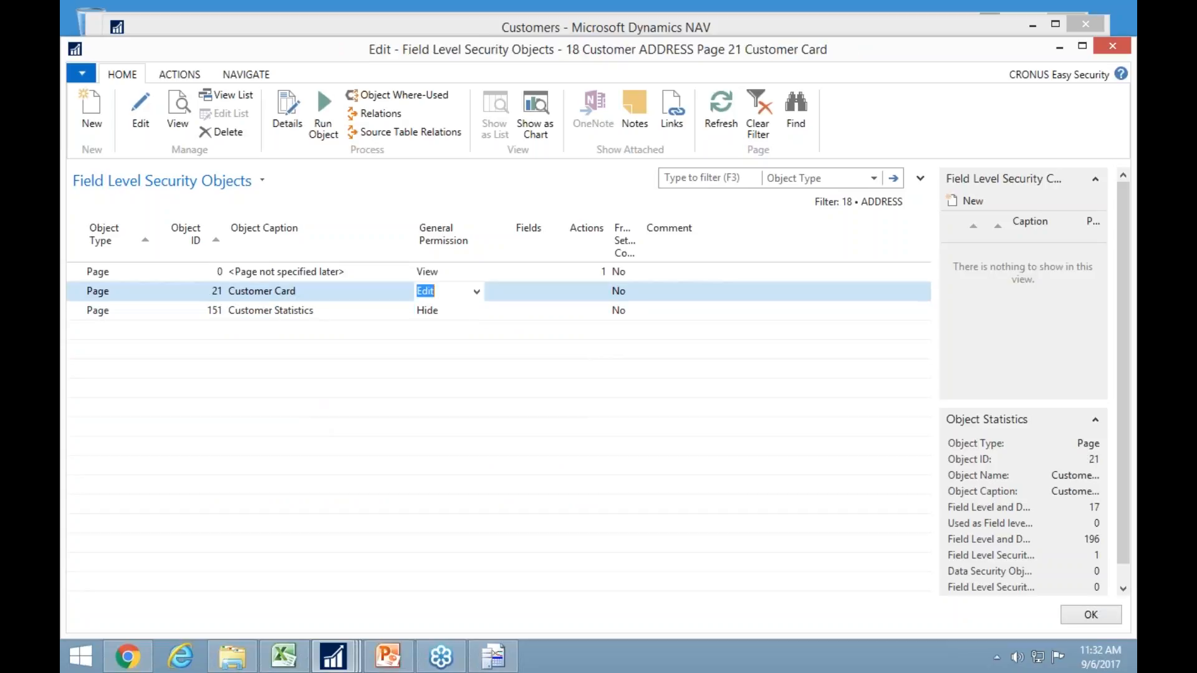
key("Down")
key("Up")
Open the Customer Card object's details and set the permission for all fields not specifically controlled to View.
left_click(286, 120)
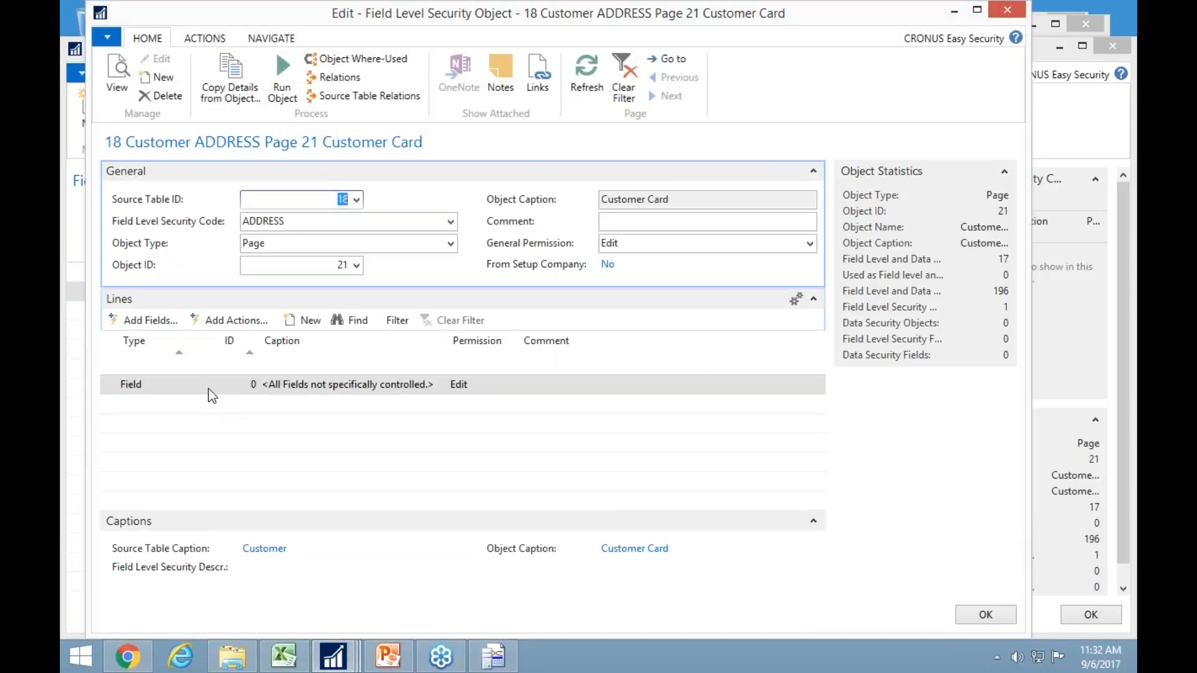
left_click(501, 384)
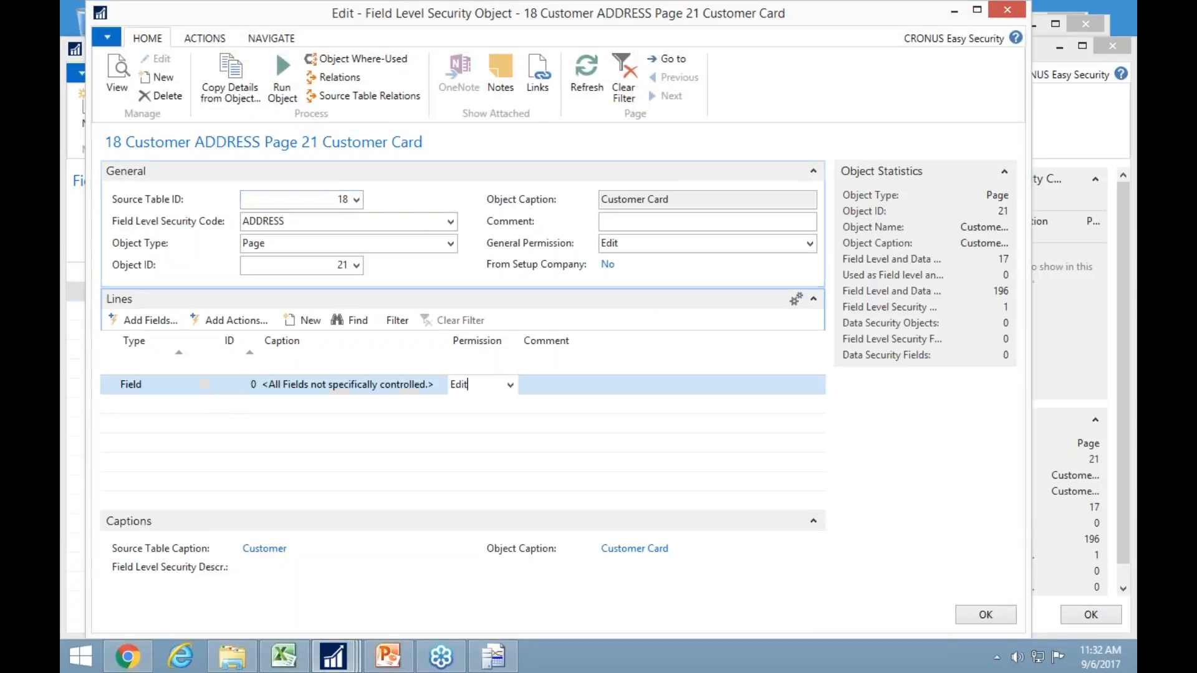
left_click(510, 385)
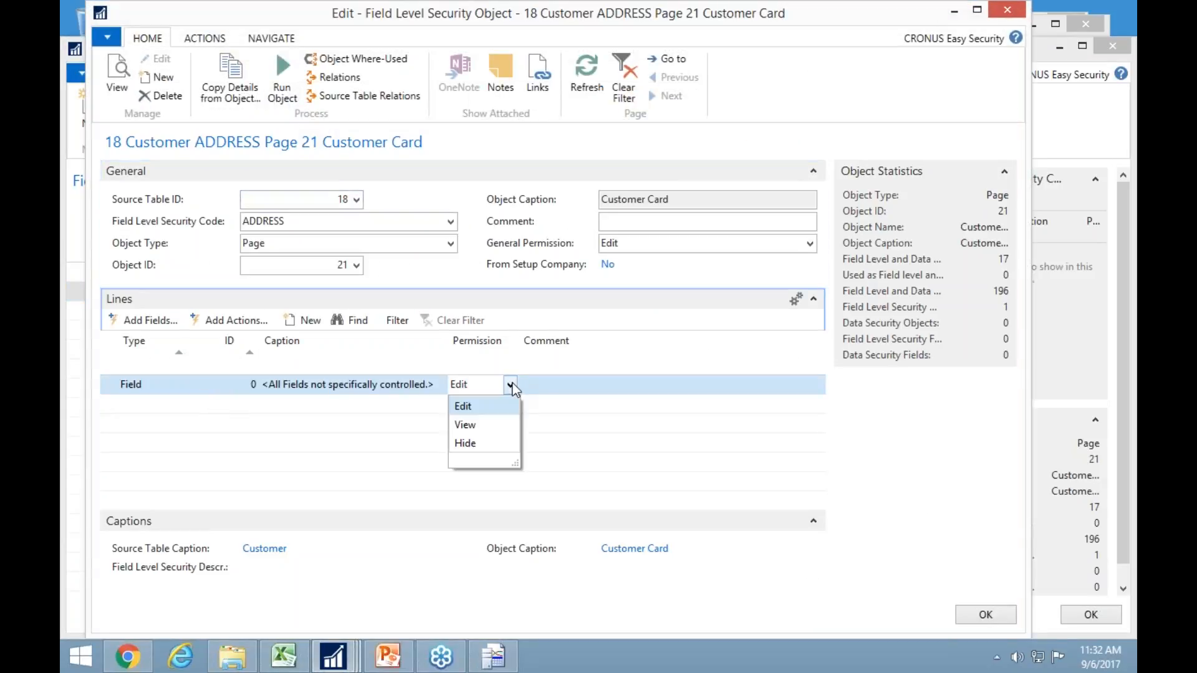
left_click(471, 431)
key("Down")
key("Up")
key("Left")
key("Left")
key("Left")
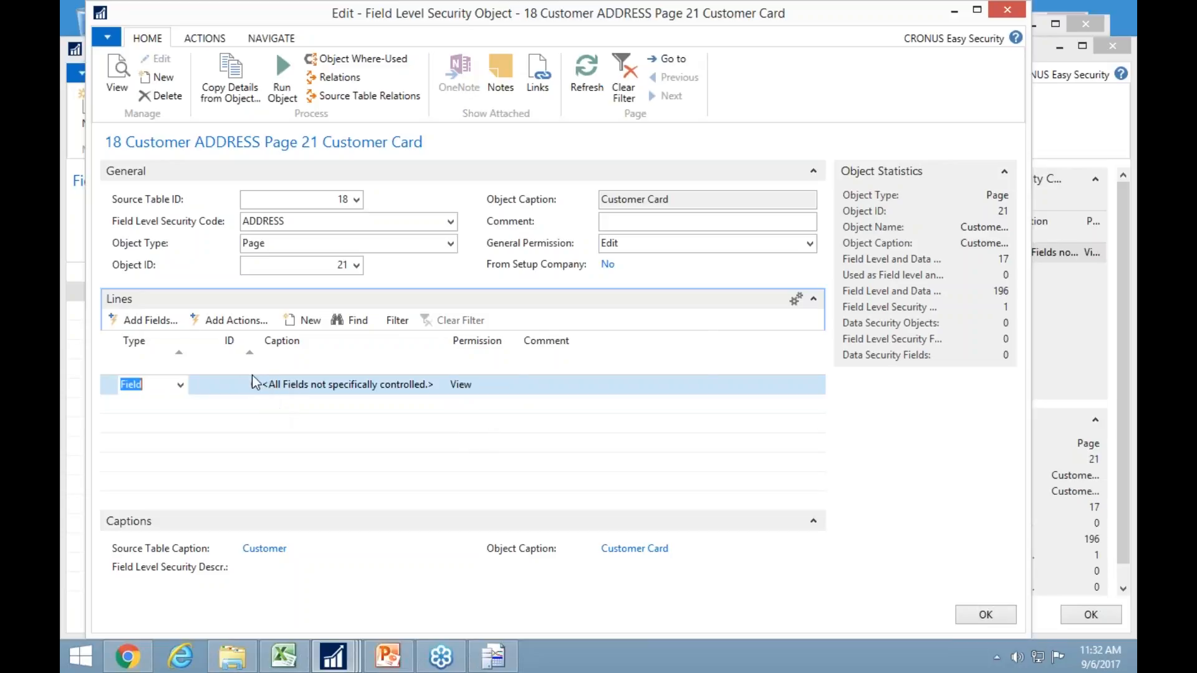
left_click(141, 321)
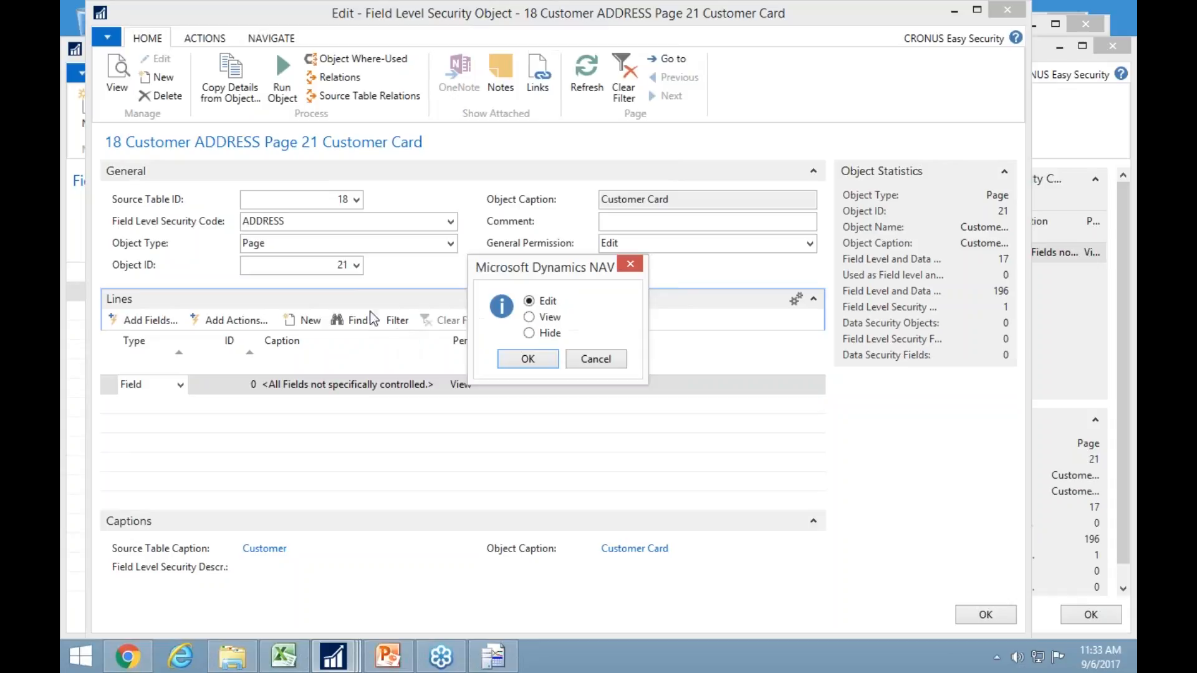
left_click(604, 363)
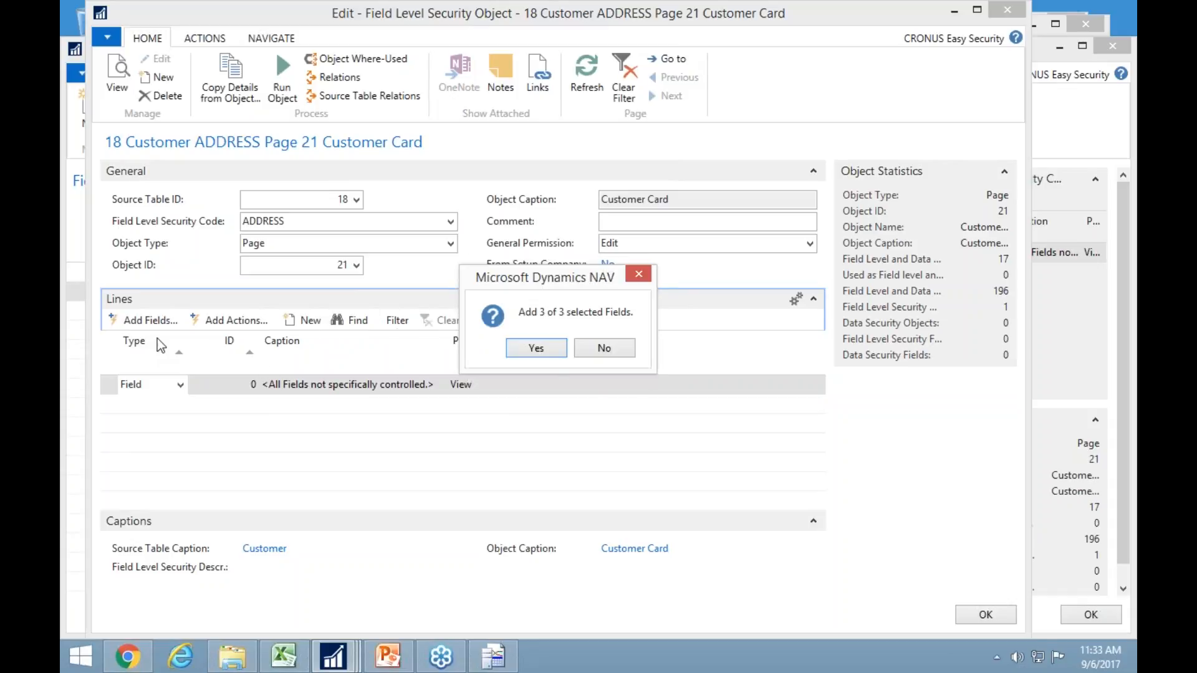
left_click(612, 349)
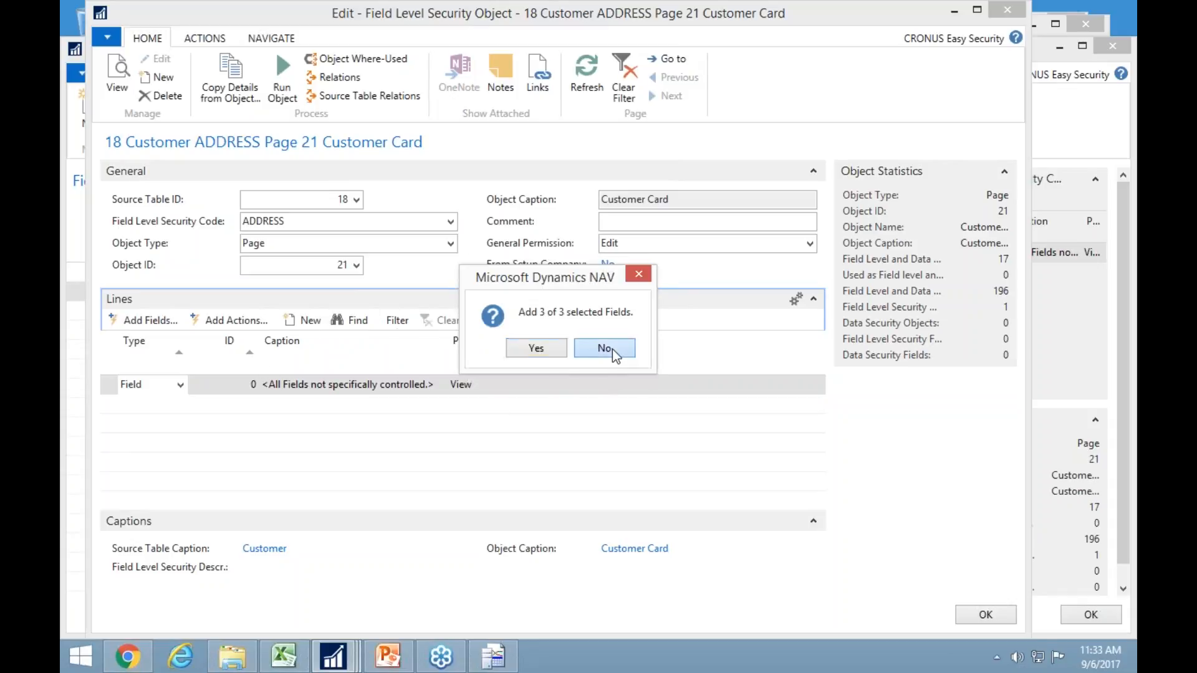
Add the fields Name, Name 2, Address, Address 2, City, Contact and Phone No. to the Customer Card lines with Edit permission.
left_click(150, 321)
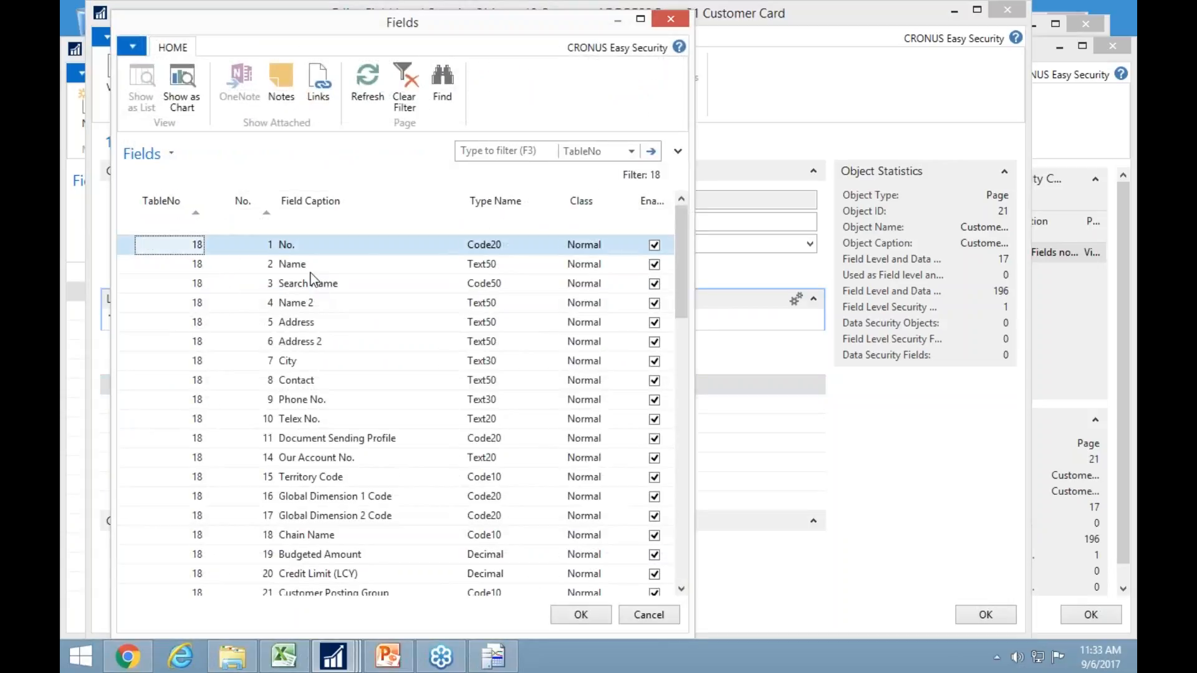
left_click(308, 270)
left_click(307, 306, "ctrl")
left_click(316, 323, "ctrl")
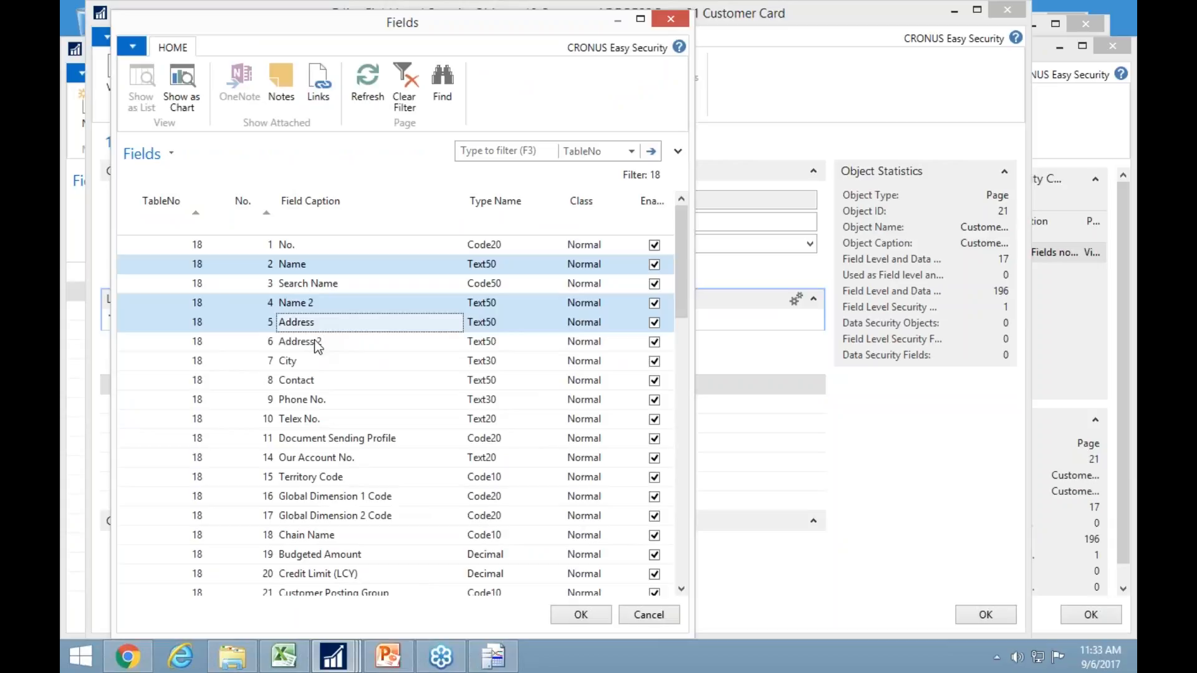
left_click(316, 343, "ctrl")
left_click(314, 361, "ctrl")
left_click(313, 381, "ctrl")
left_click(315, 400, "ctrl")
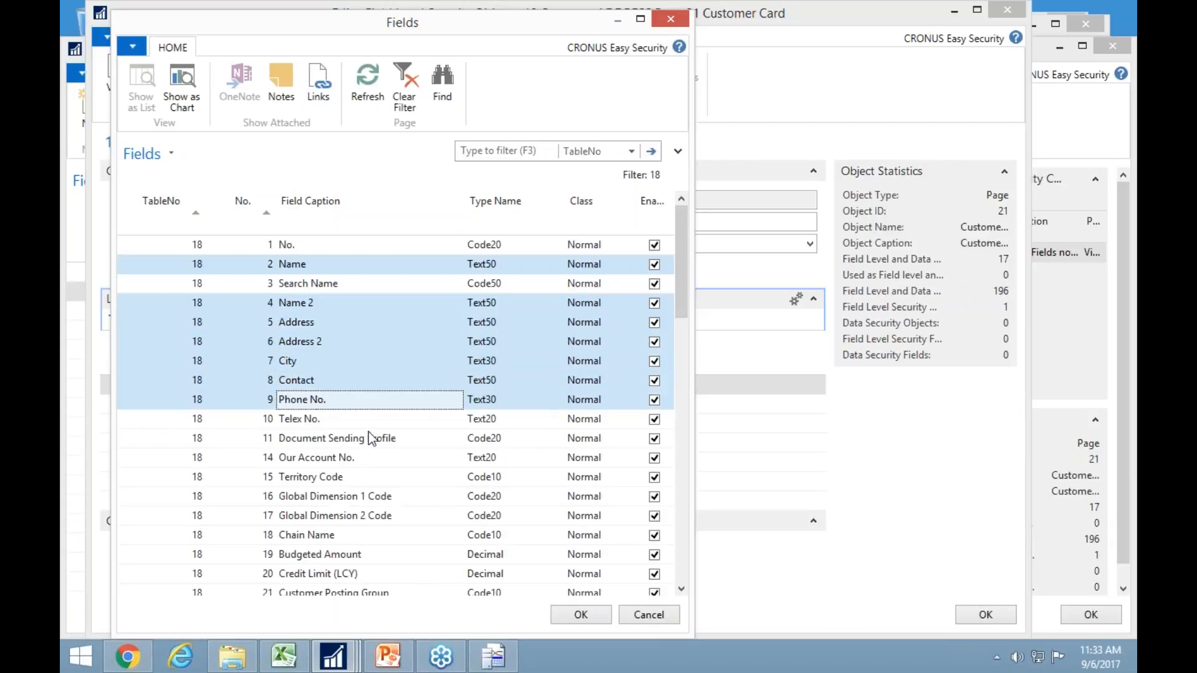
left_click(581, 615)
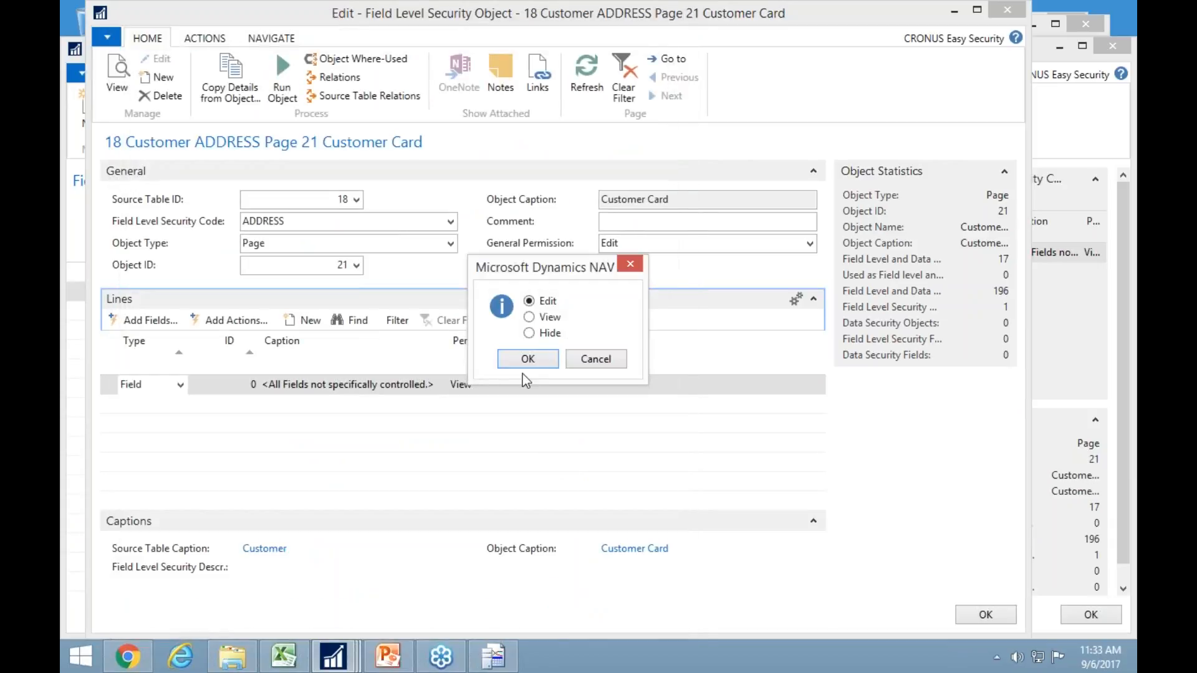
left_click(527, 359)
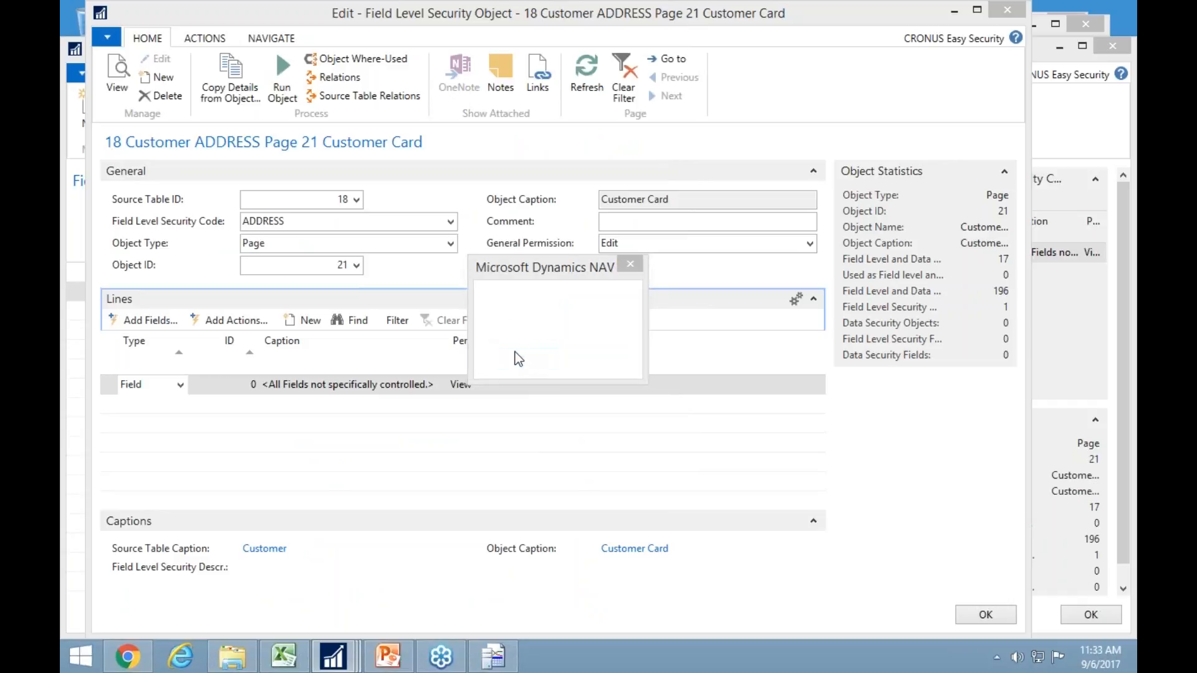
left_click(537, 348)
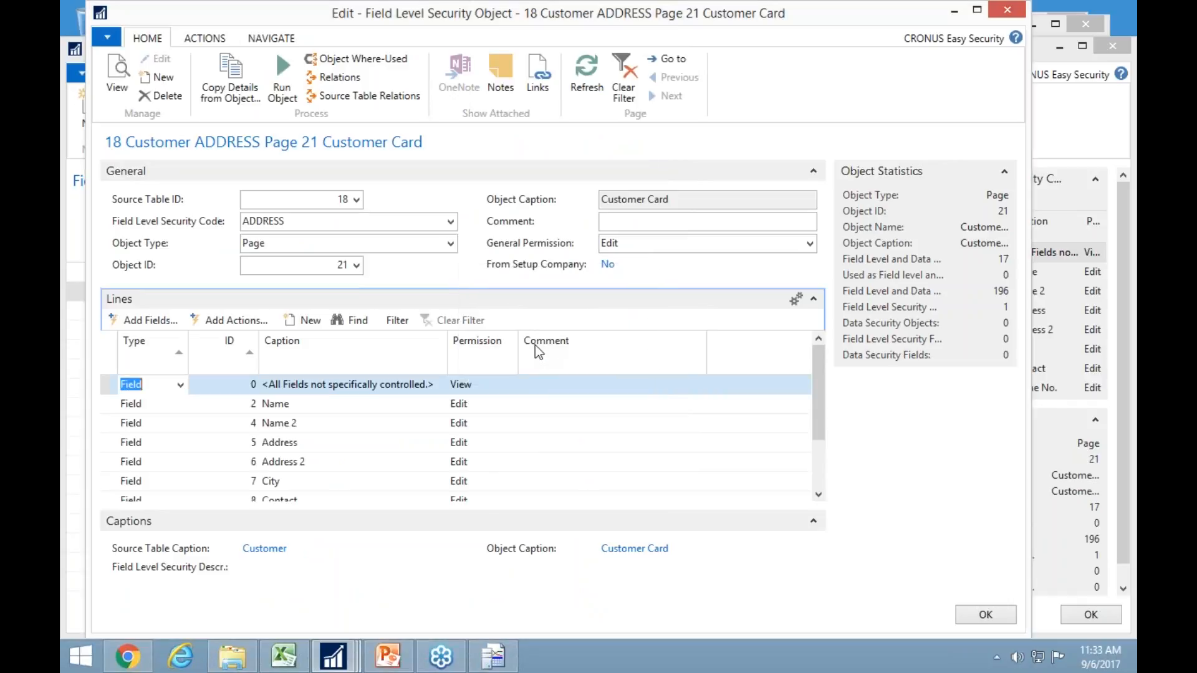
scroll(287, 450, "down", 2)
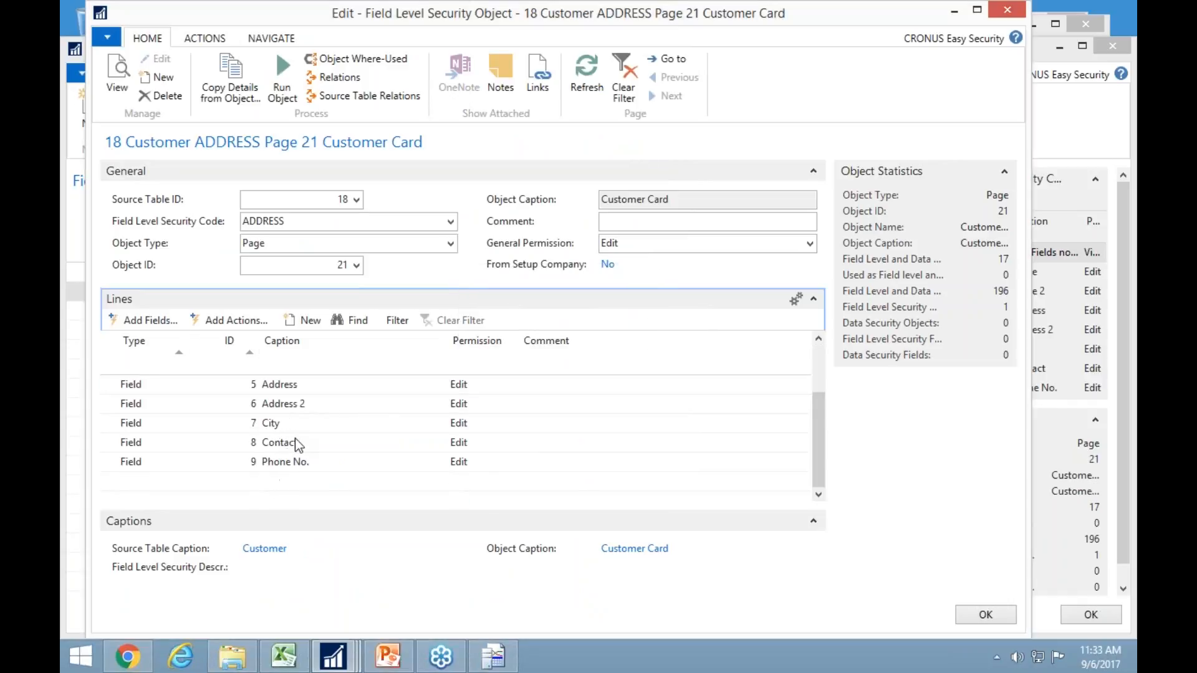
Filter the field captions by "balan" and add all matching balance fields to the Customer Card lines with Hide permission.
left_click(152, 318)
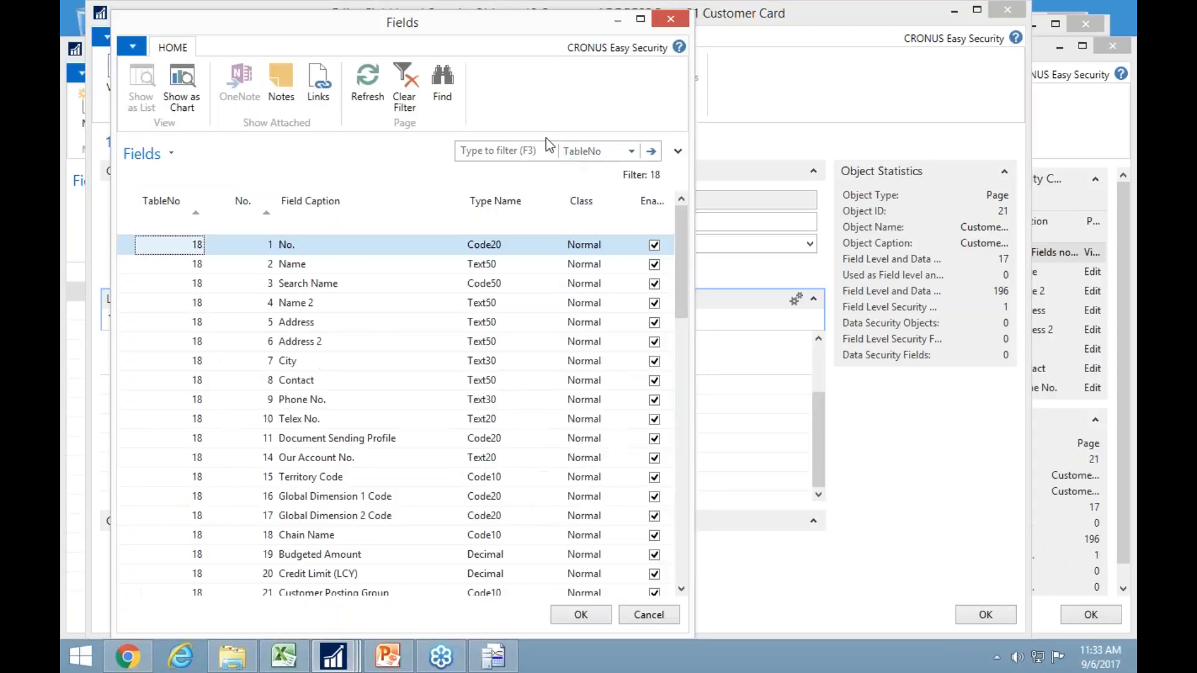
left_click(631, 153)
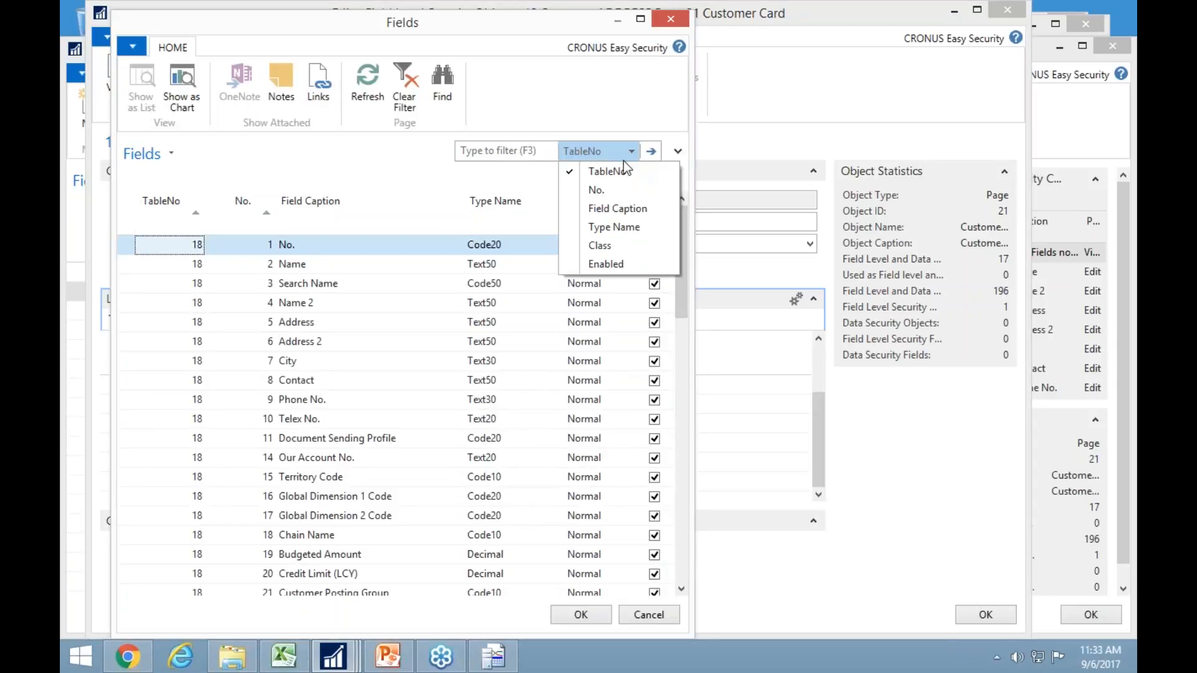
left_click(608, 211)
type("bal")
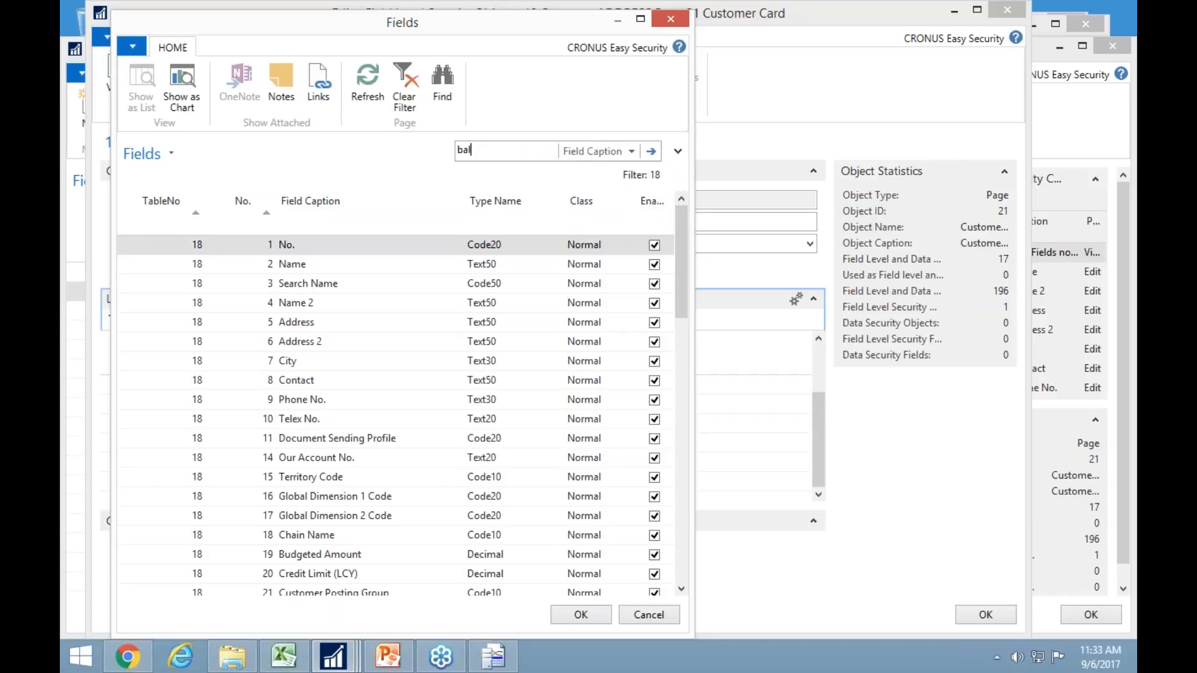
type("an")
key("Return")
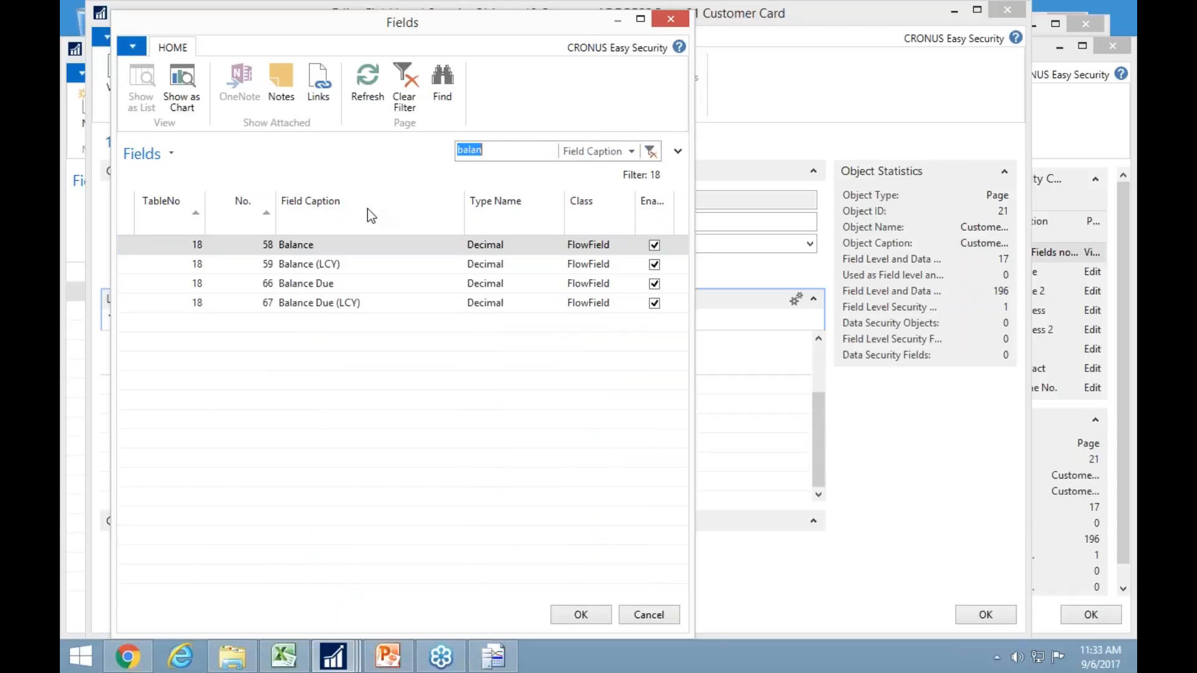
left_click(126, 218)
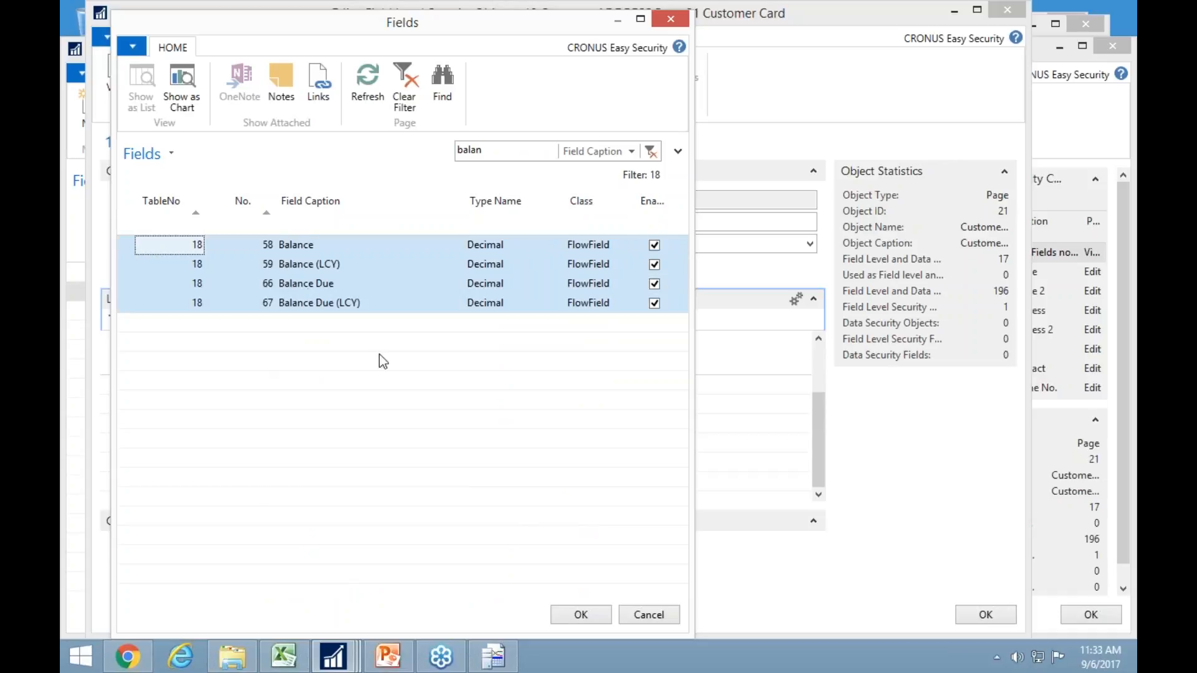
left_click(572, 614)
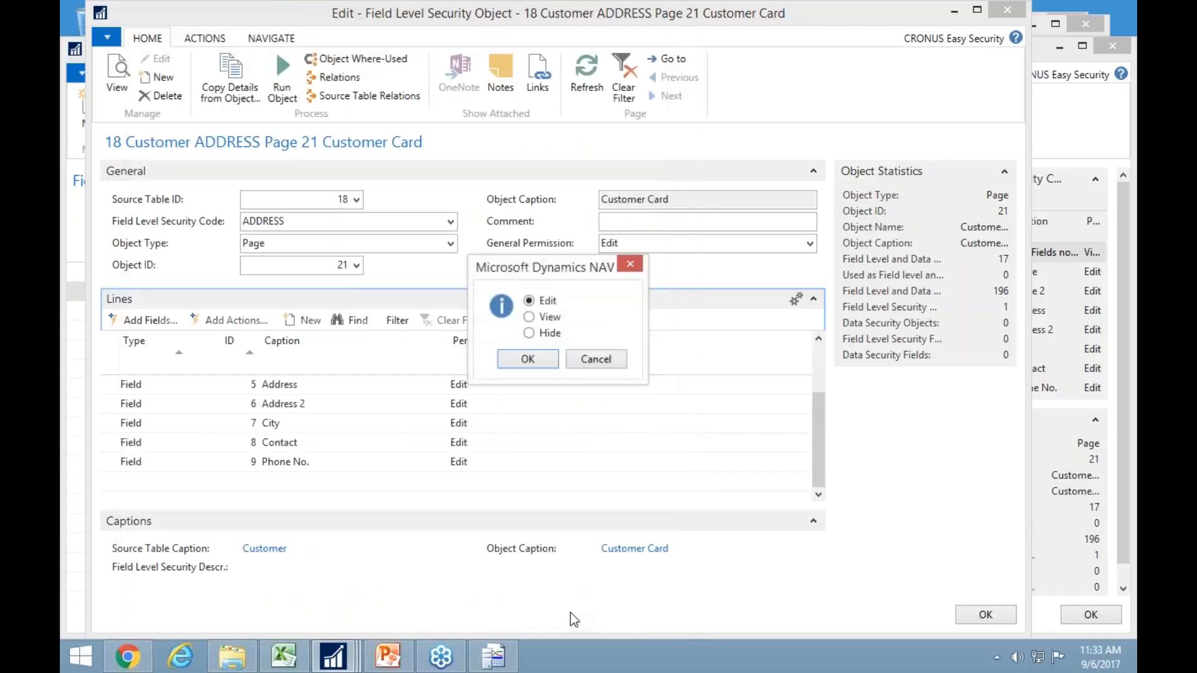
left_click(540, 336)
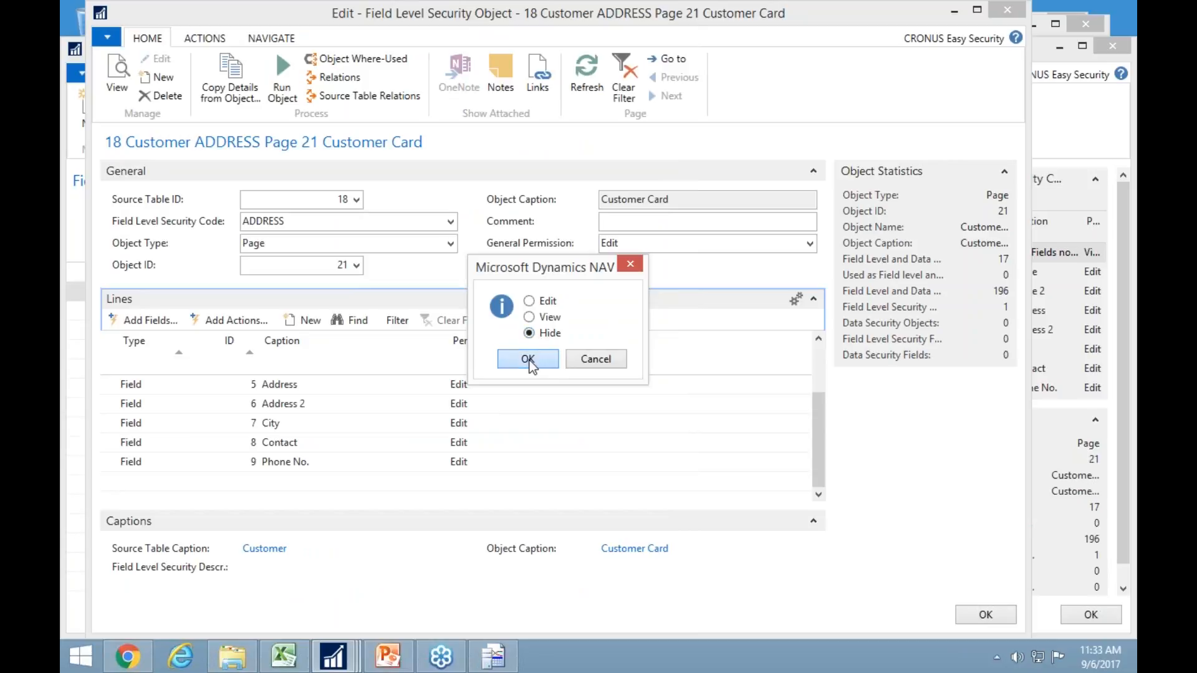
left_click(531, 361)
left_click(556, 350)
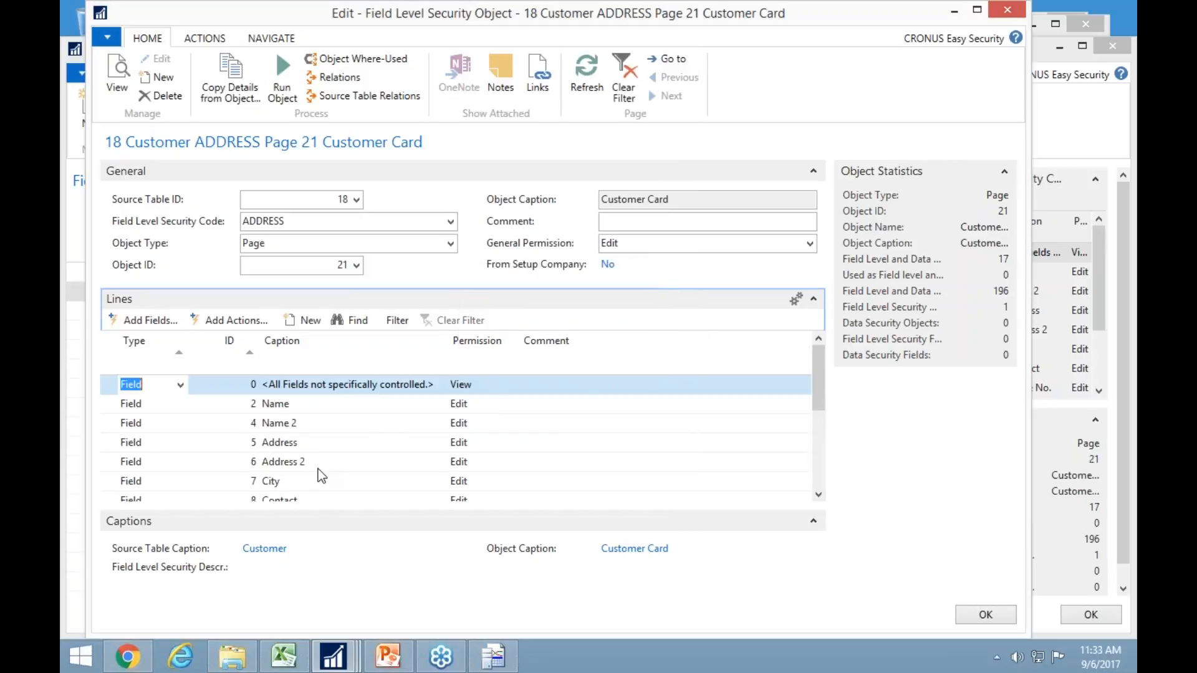
scroll(318, 469, "down", 3)
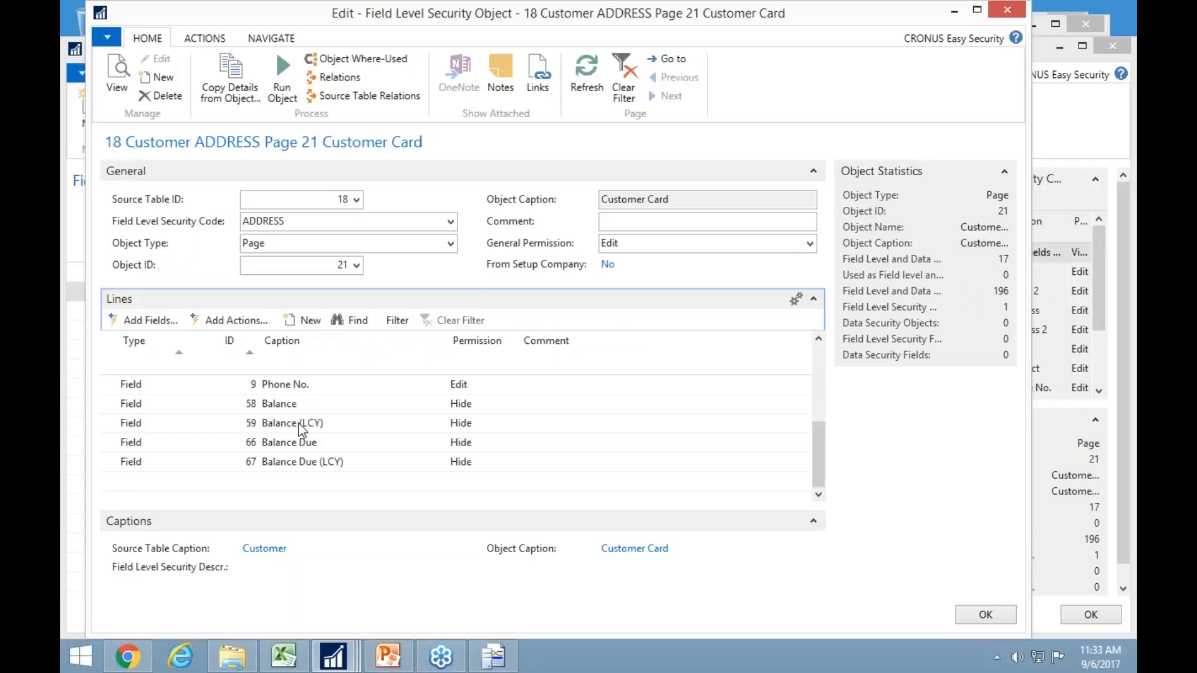
Add a line of type Action for all actions not specifically controlled and set its permission to Hide.
left_click(177, 483)
left_click(179, 483)
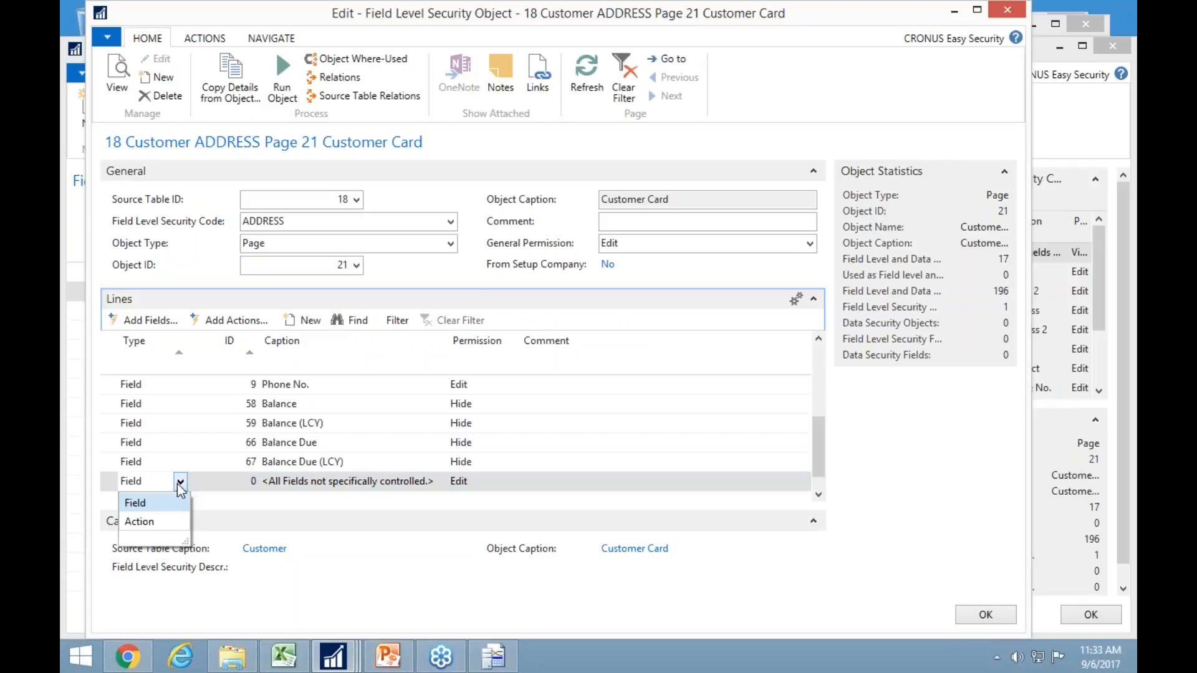
left_click(142, 522)
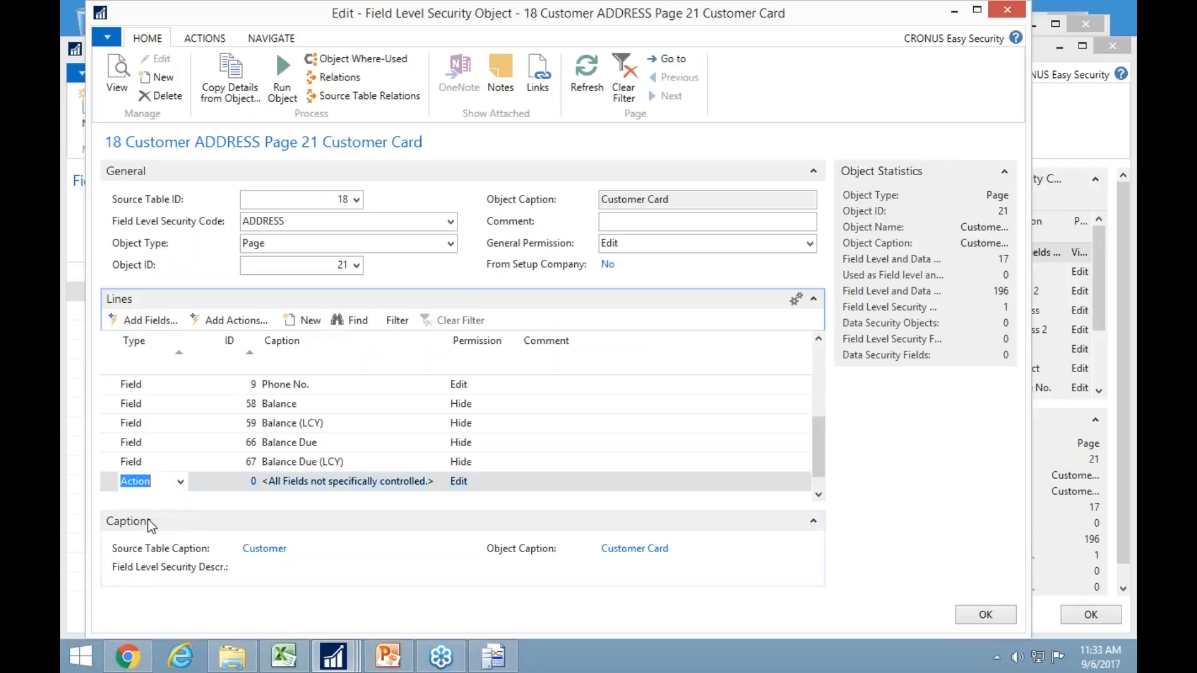
left_click(497, 482)
left_click(511, 484)
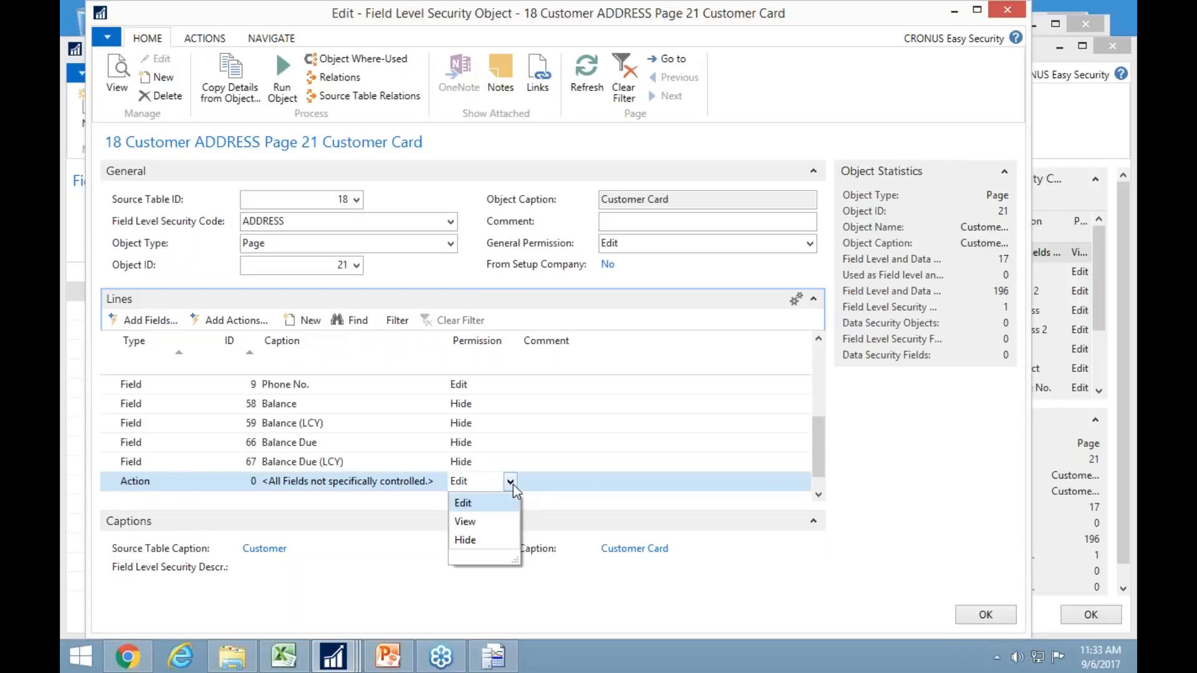
left_click(468, 540)
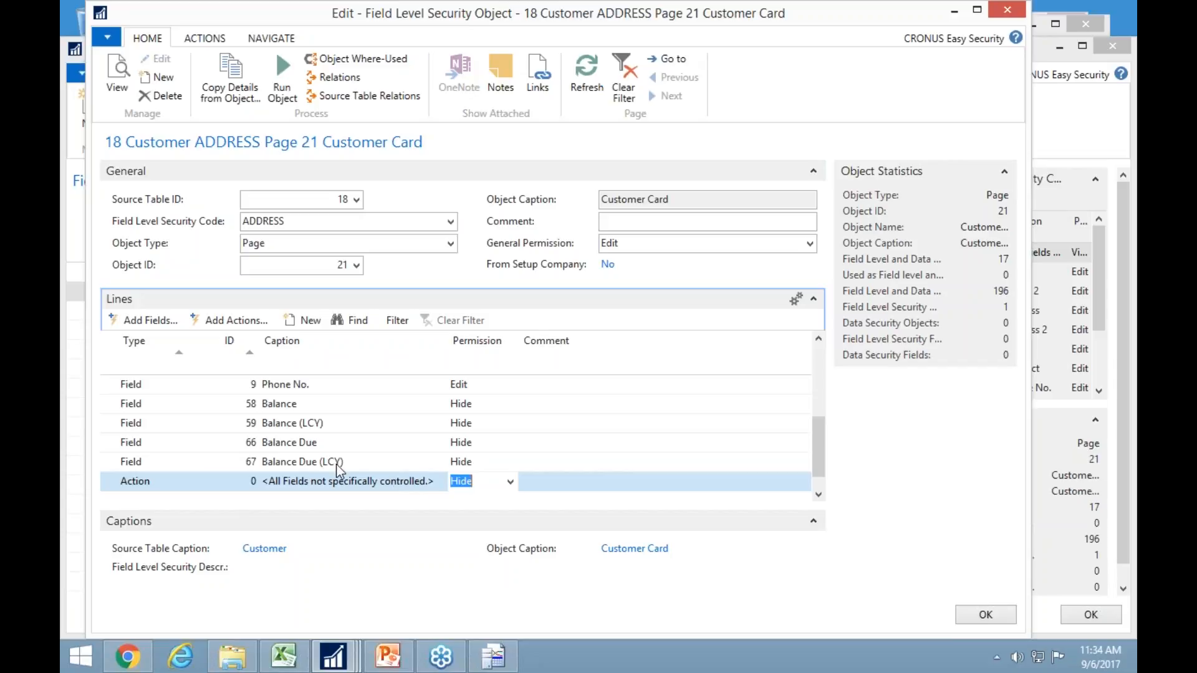
Add the Contact, Statistics, Ledger Entries and Ship-to Addresses actions to the Customer Card lines with Edit permission.
left_click(249, 324)
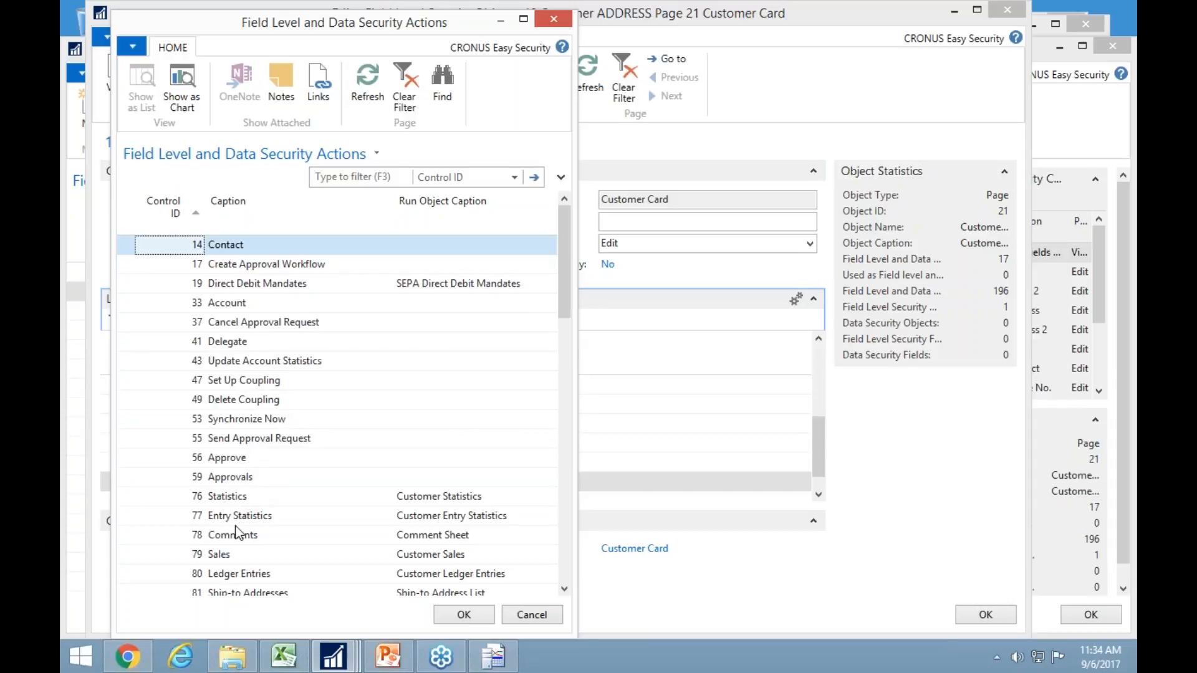
left_click(236, 577, "ctrl")
left_click(237, 596, "ctrl")
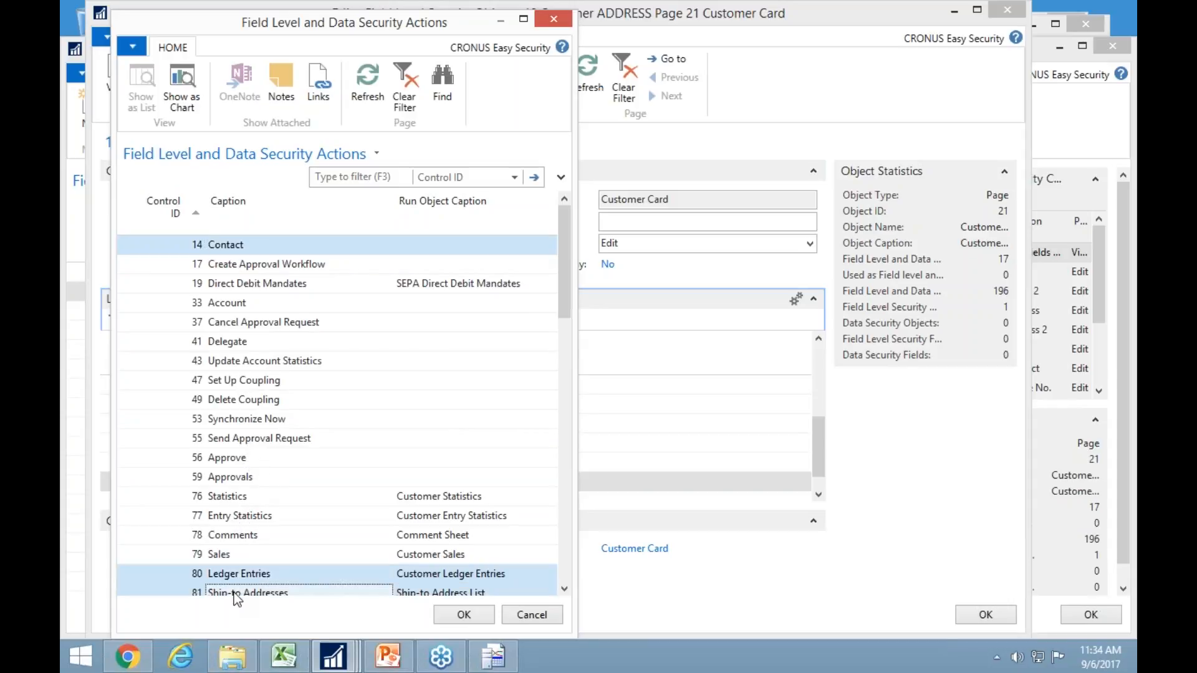
left_click(239, 500, "ctrl")
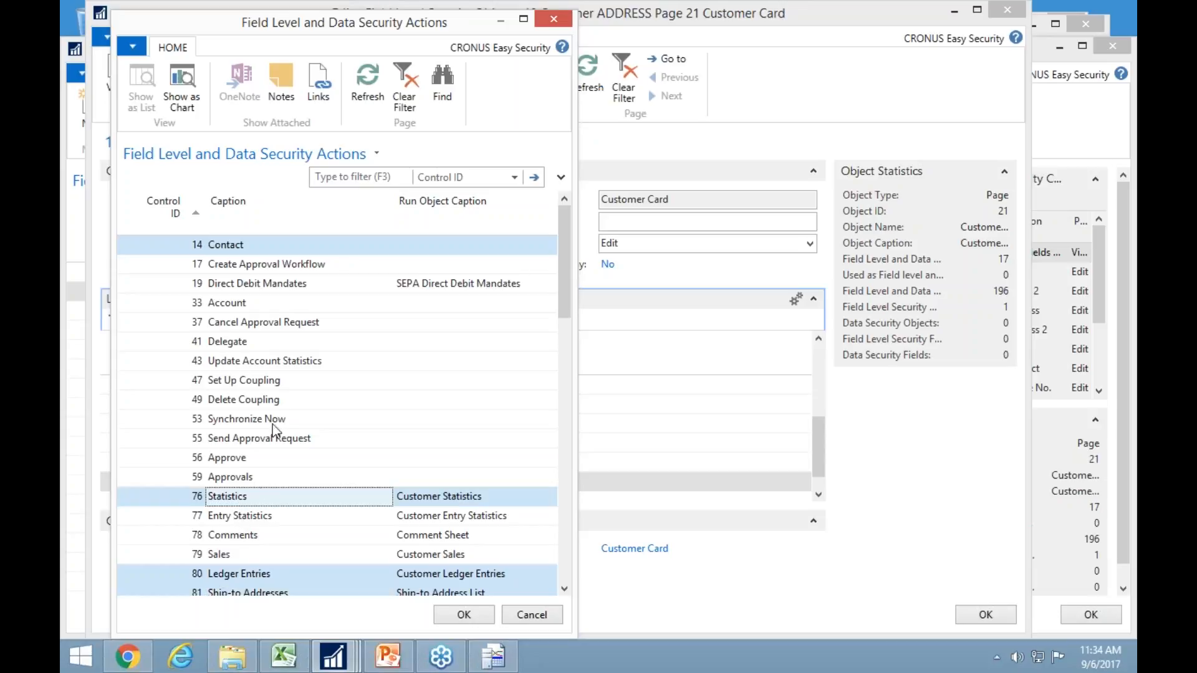
left_click(480, 620)
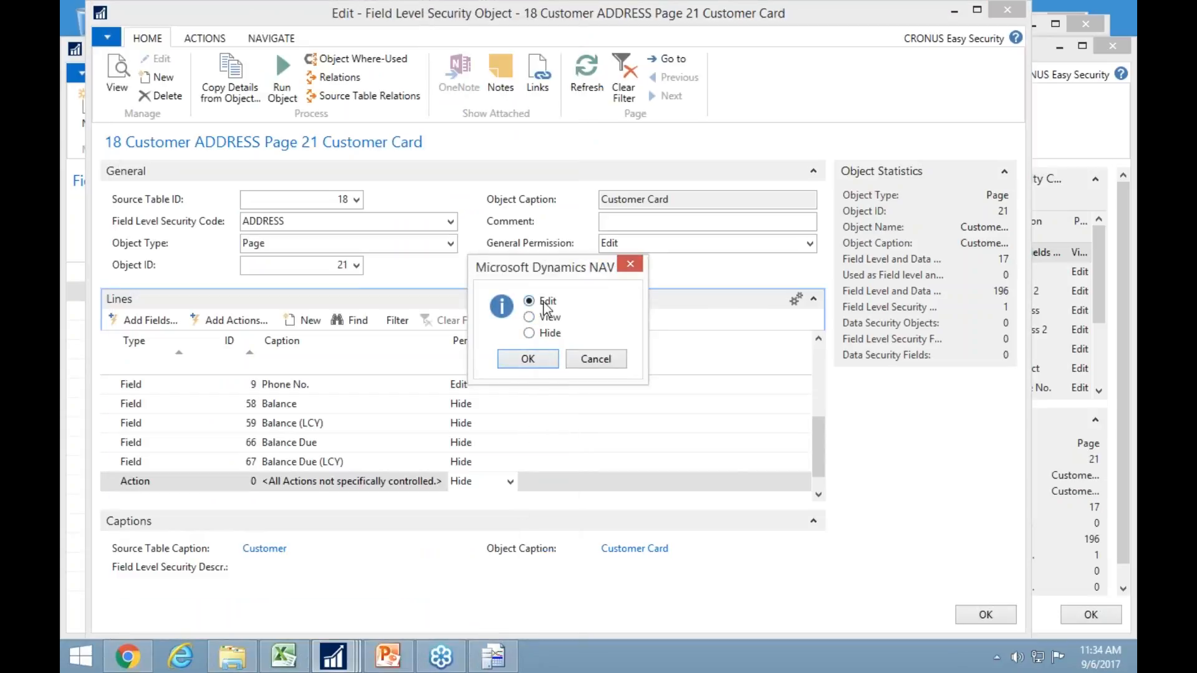
left_click(536, 365)
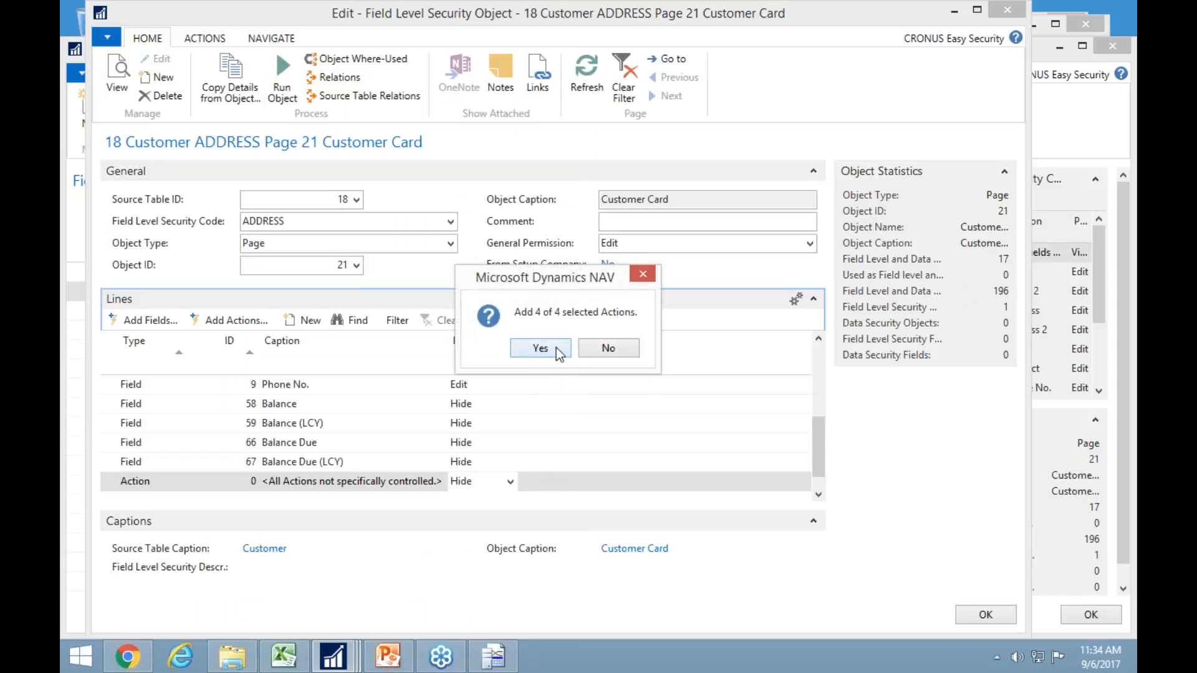
left_click(540, 348)
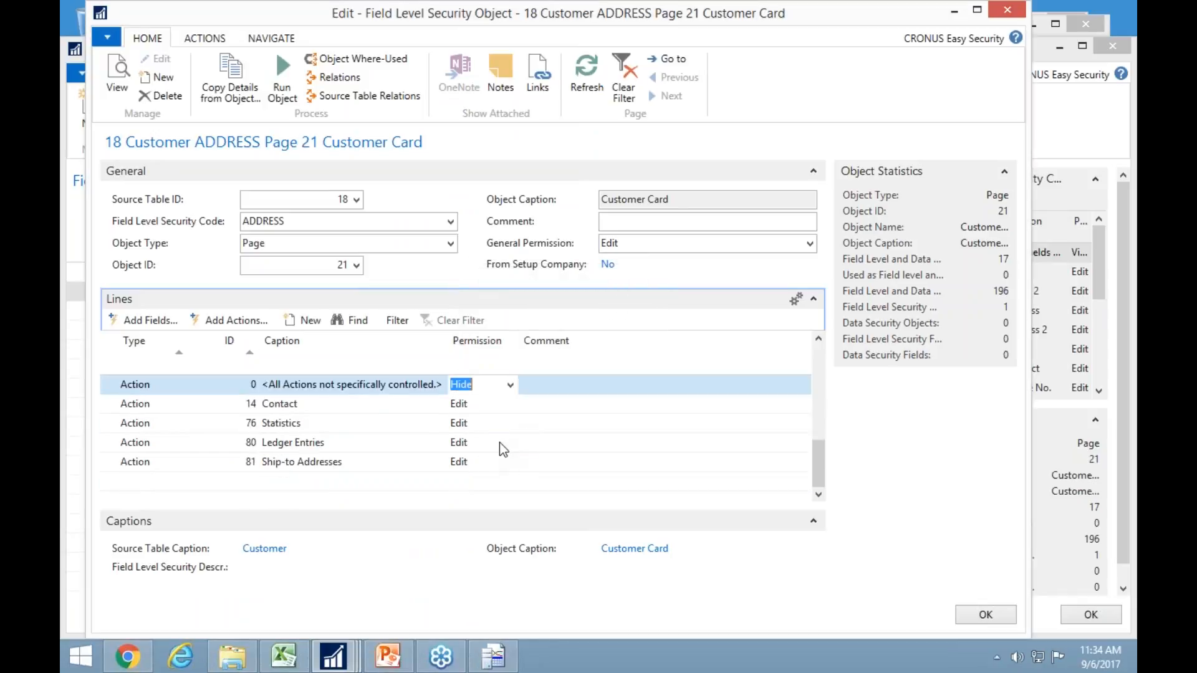
Set the permission of the Ledger Entries action to View.
left_click(499, 443)
left_click(511, 445)
left_click(478, 483)
key("Up")
key("Up")
key("Down")
key("Down")
key("Up")
key("Up")
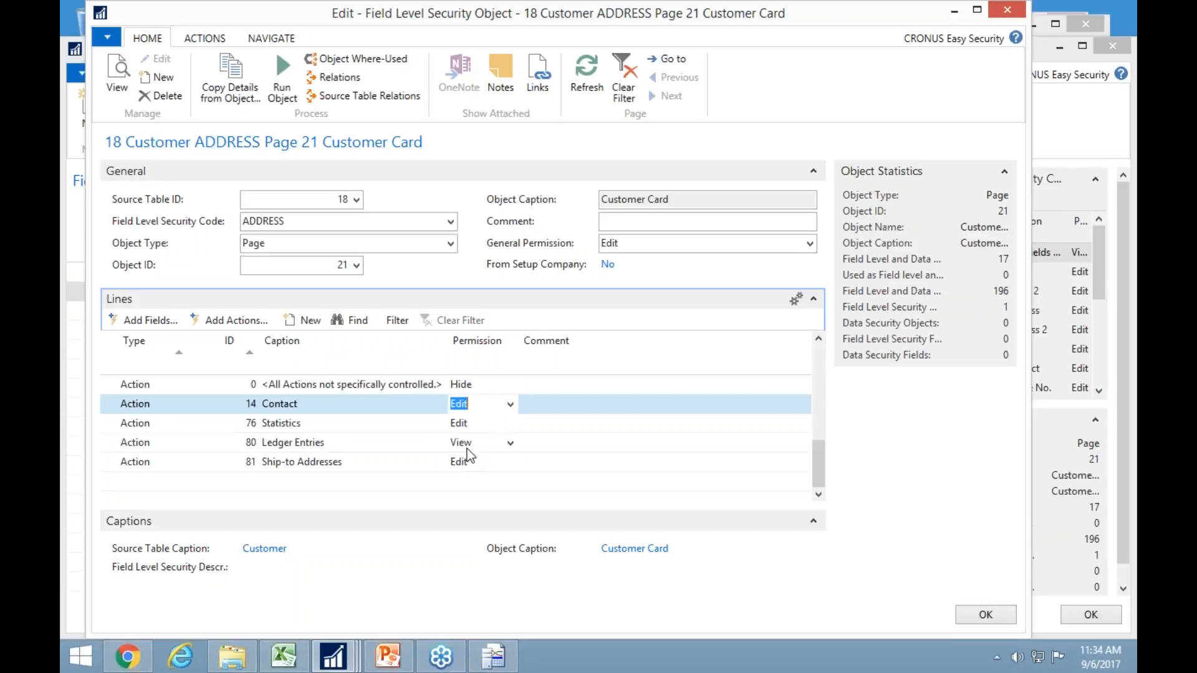
Close the object details and object list, and assign the ADDRESS code to the DEMO\USER line in User Security Setup.
key("Escape")
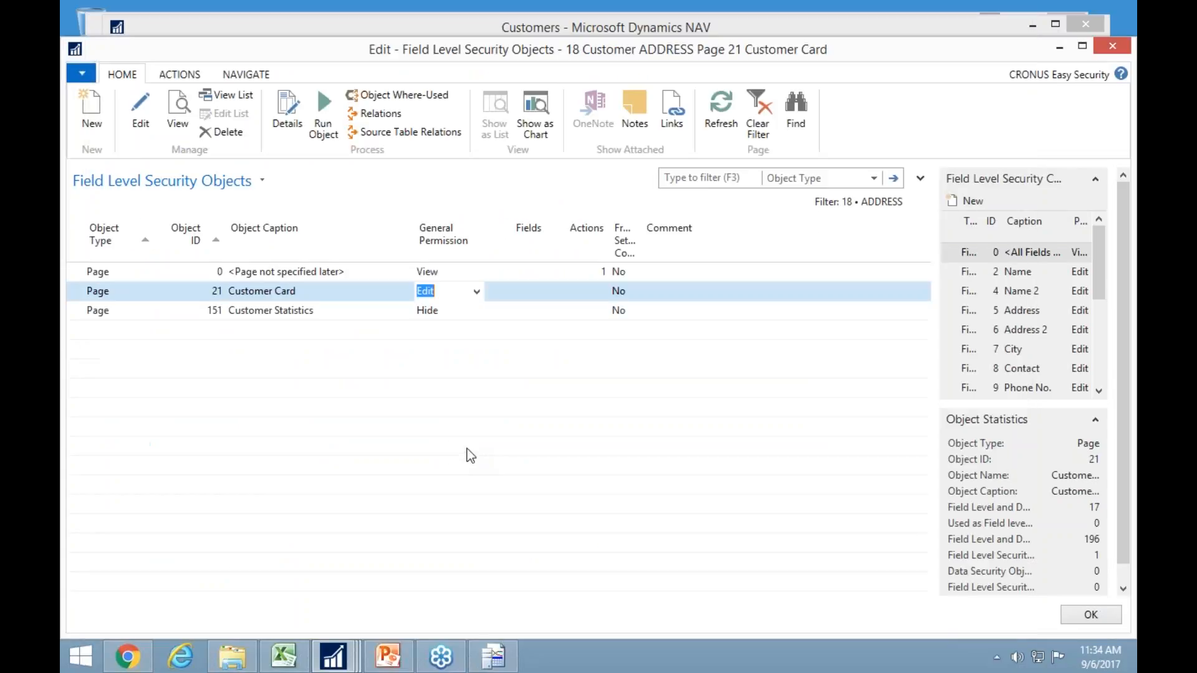
key("Escape")
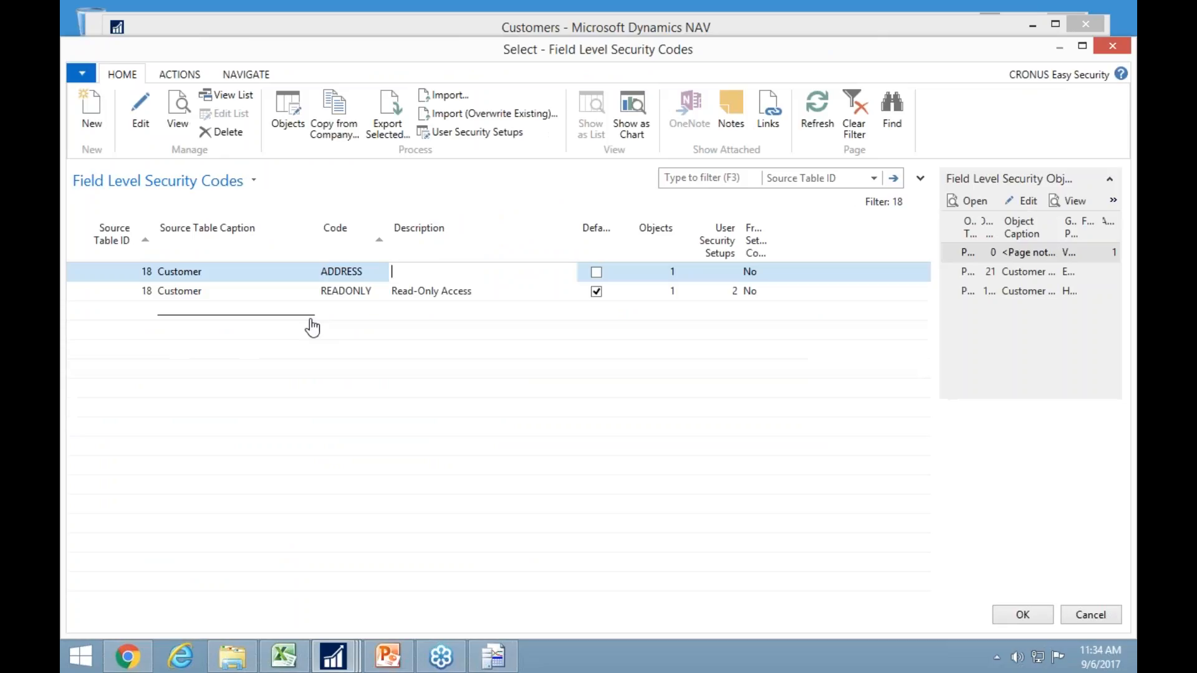
left_click(1034, 616)
key("Up")
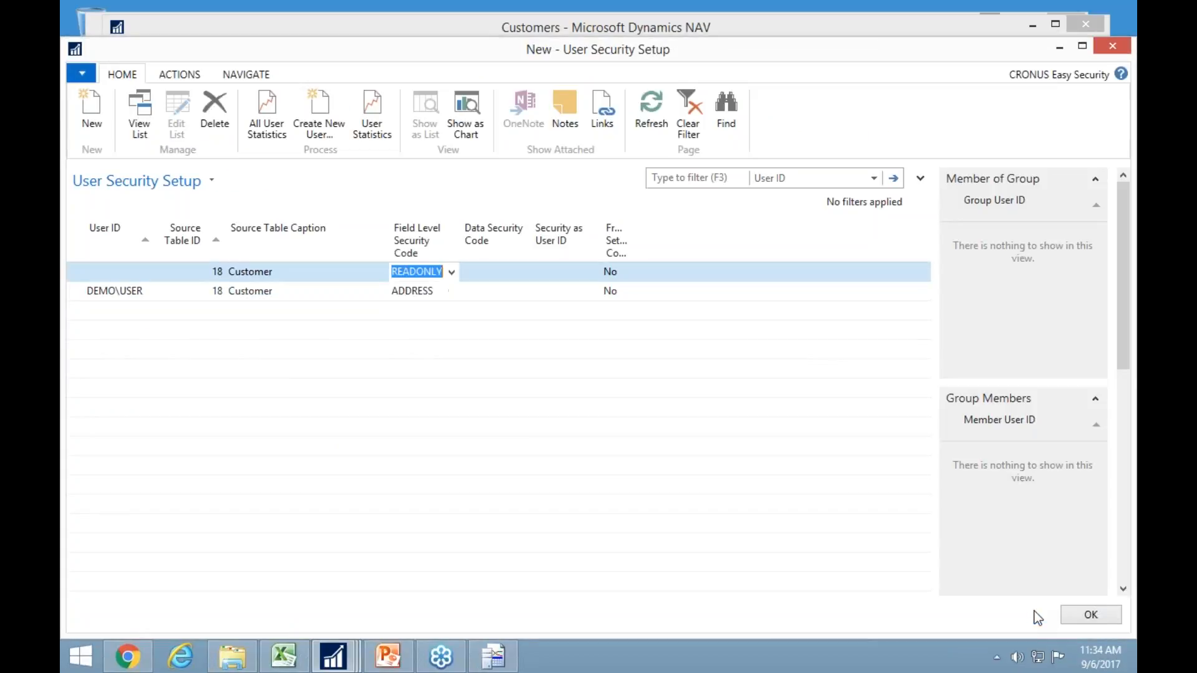
Open the customer card of The Cannon Group PLC from the customer list and try to open its statistics to test the restrictions.
left_click(612, 32)
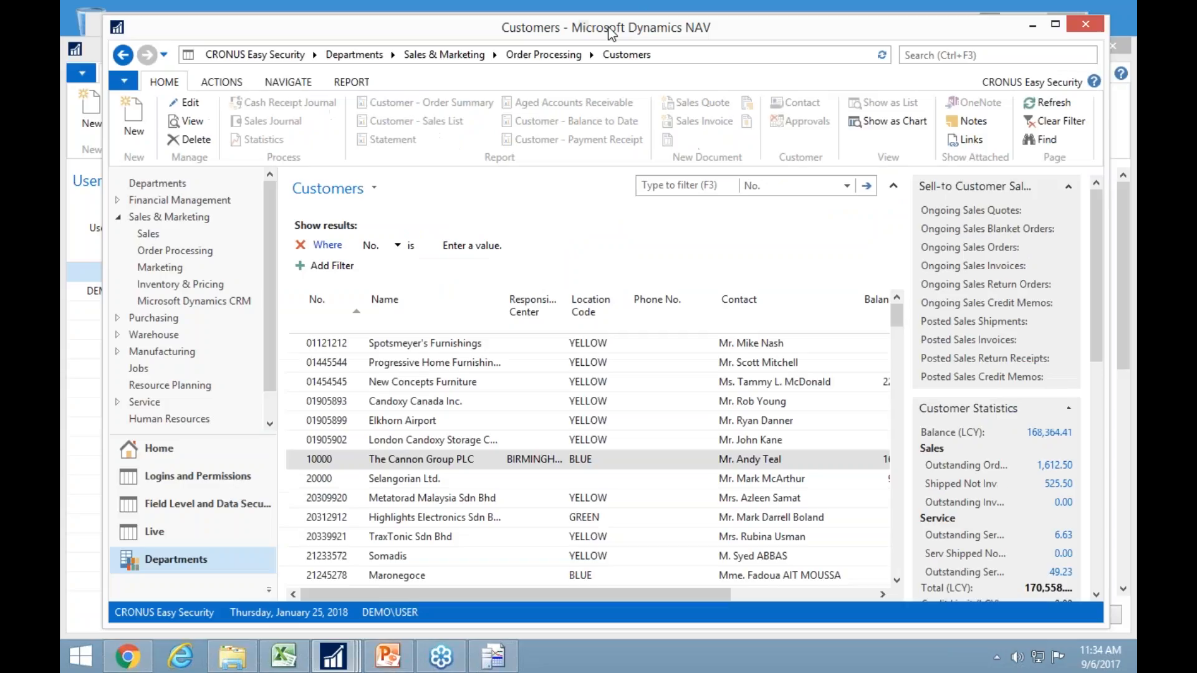
double_click(341, 462)
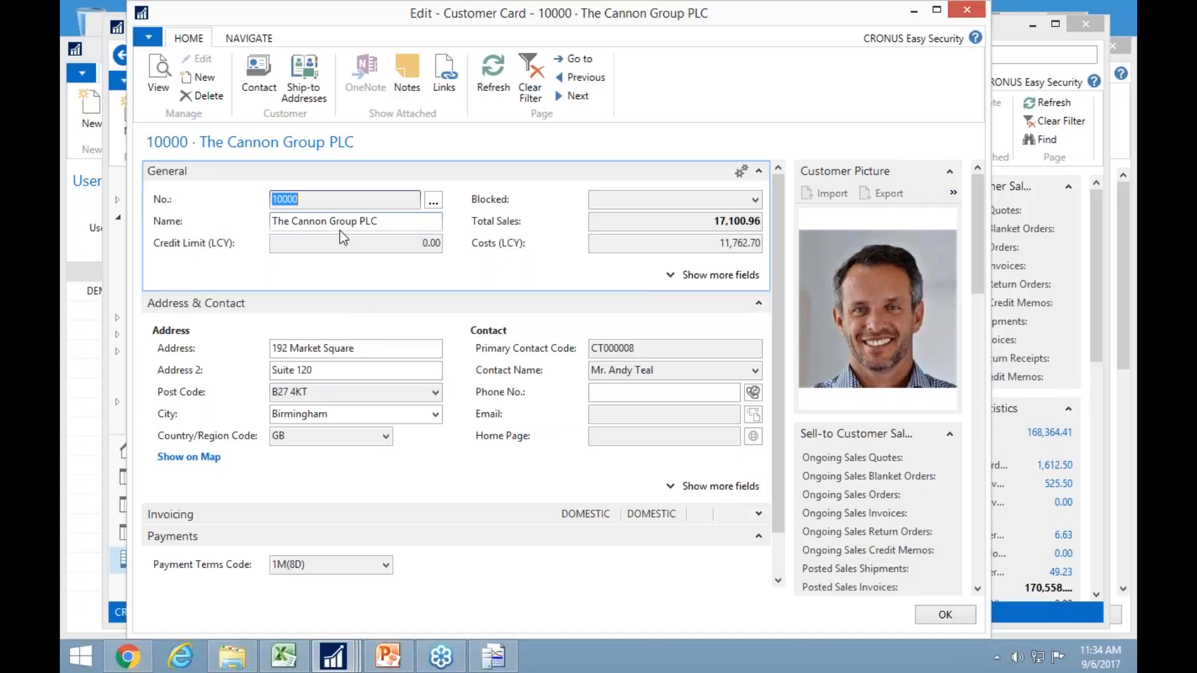
left_click(249, 39)
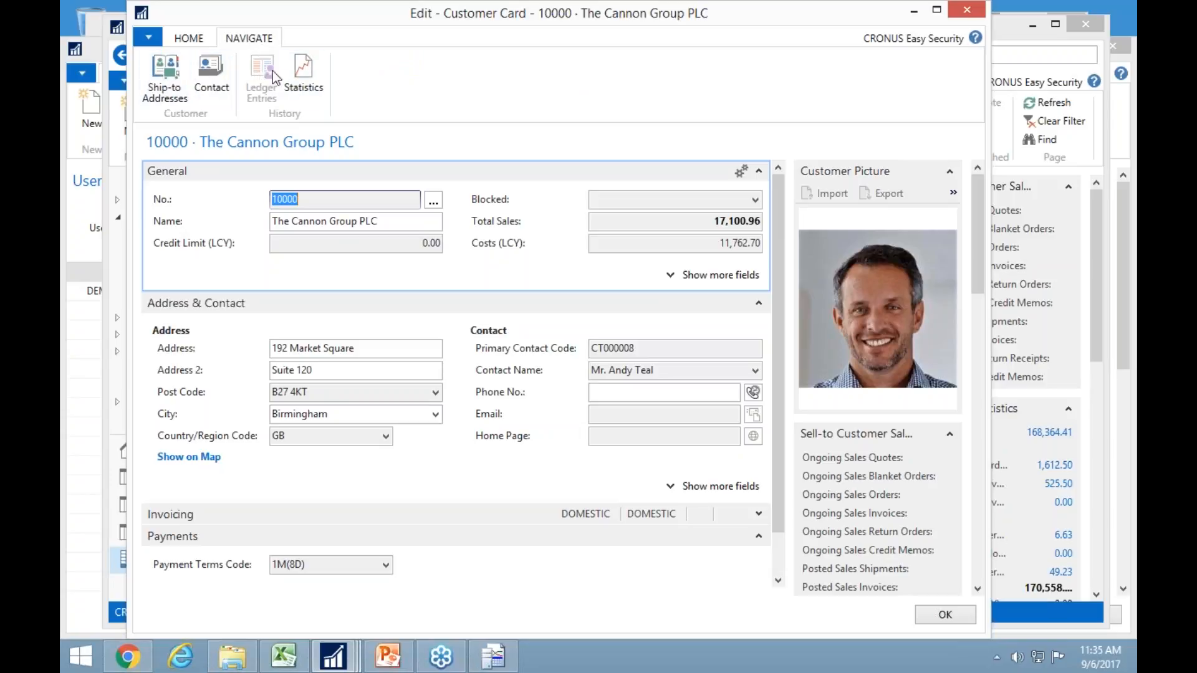
left_click(300, 70)
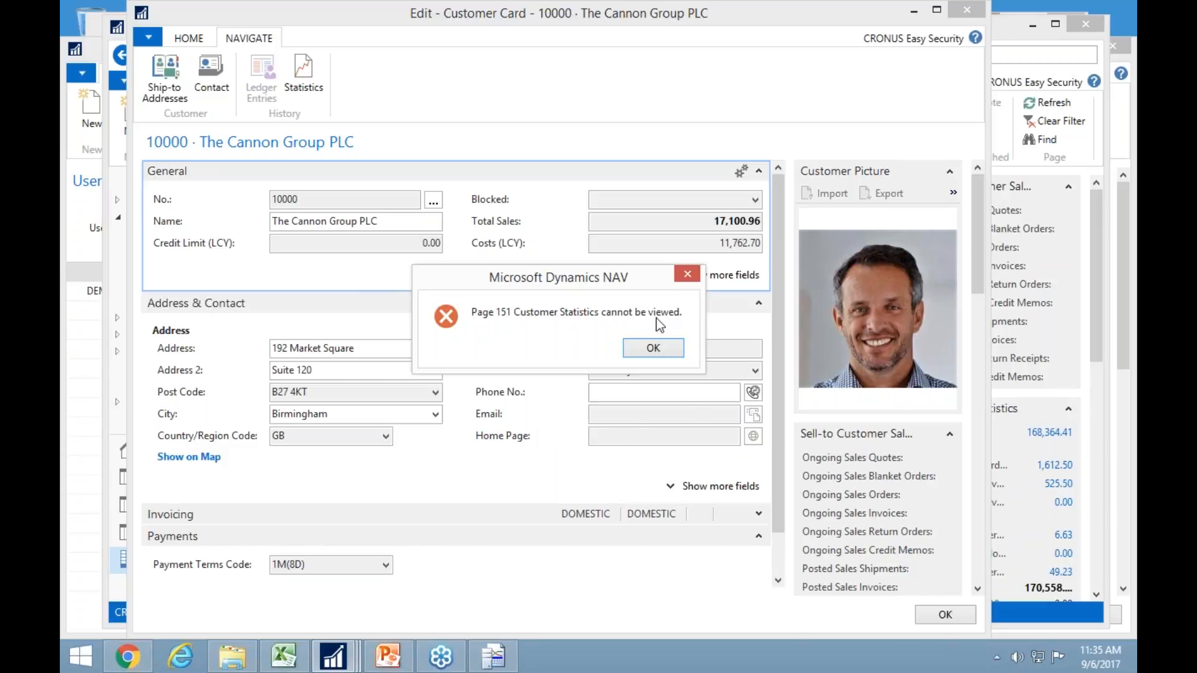
key("Return")
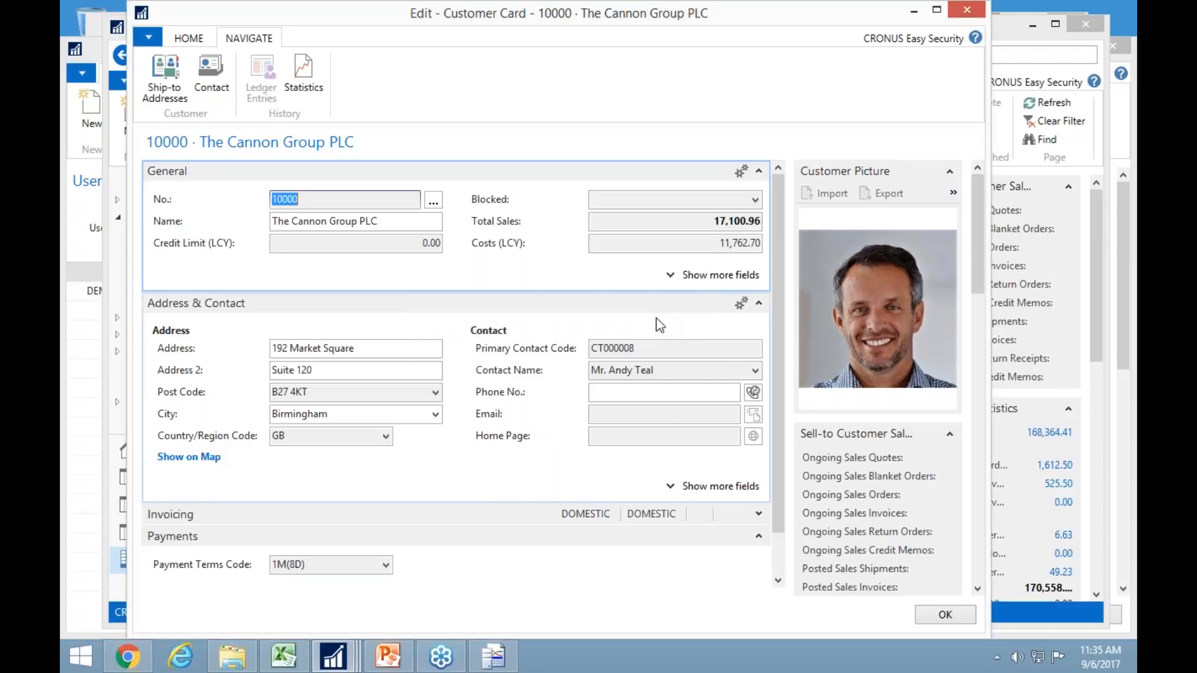
Close the customer card and create a data security code named LOCATION for source table 18 in Data Security Codes.
key("Escape")
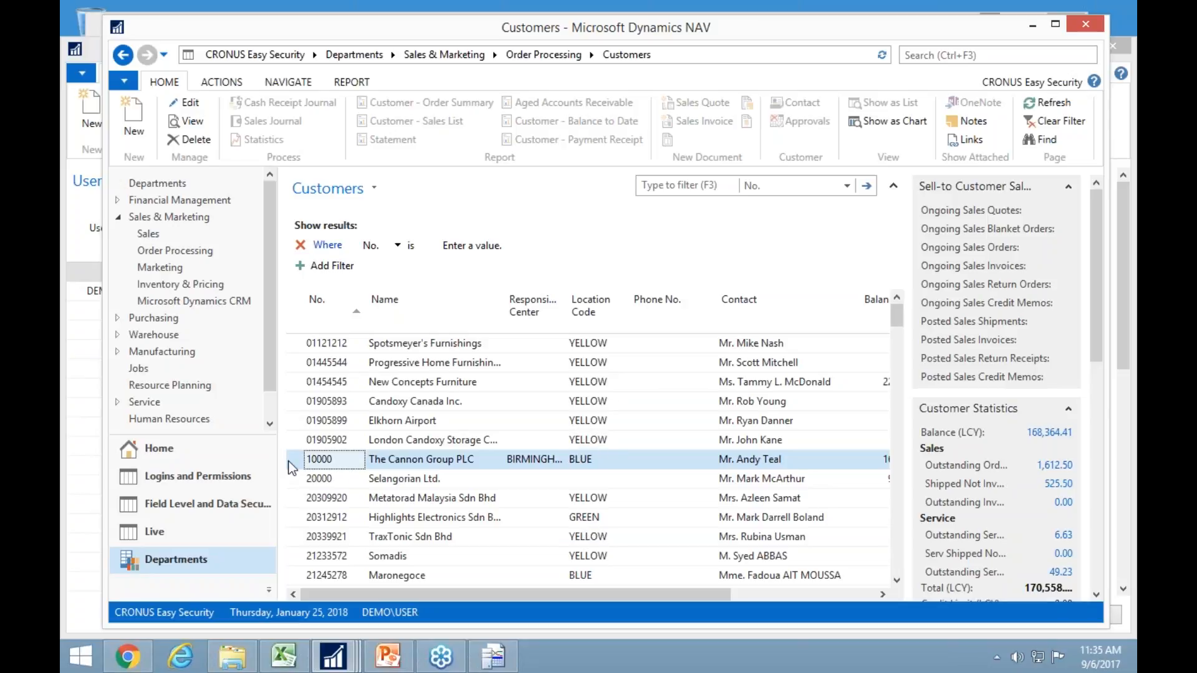
left_click(167, 454)
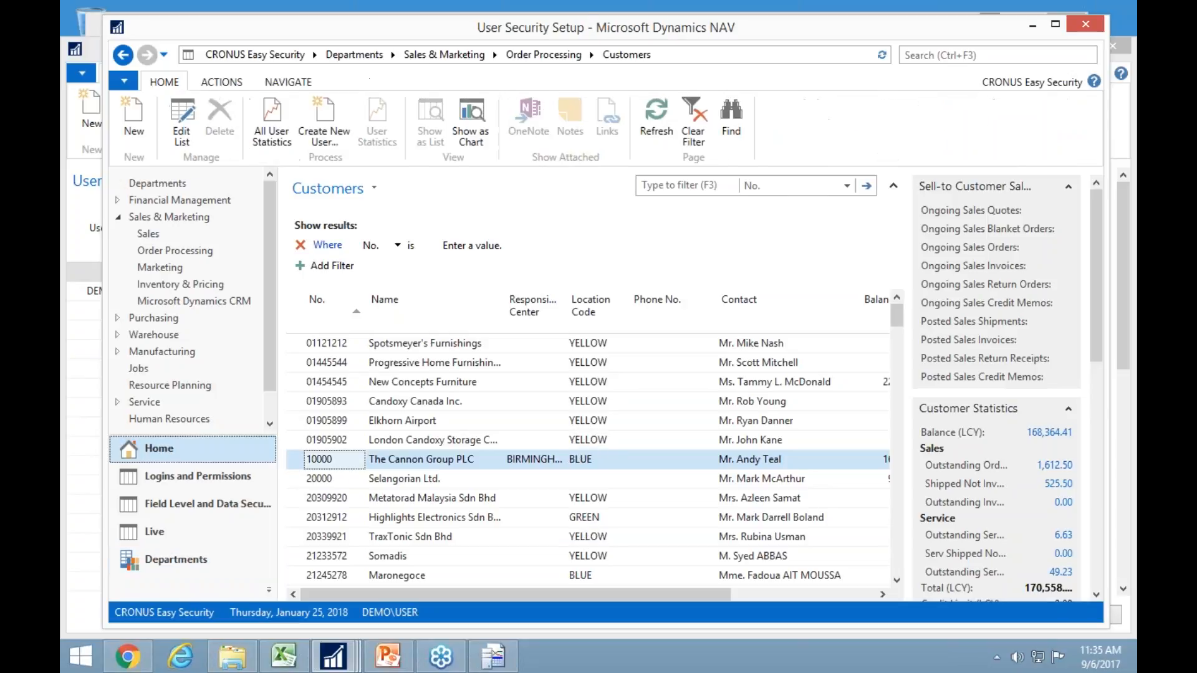
left_click(154, 369)
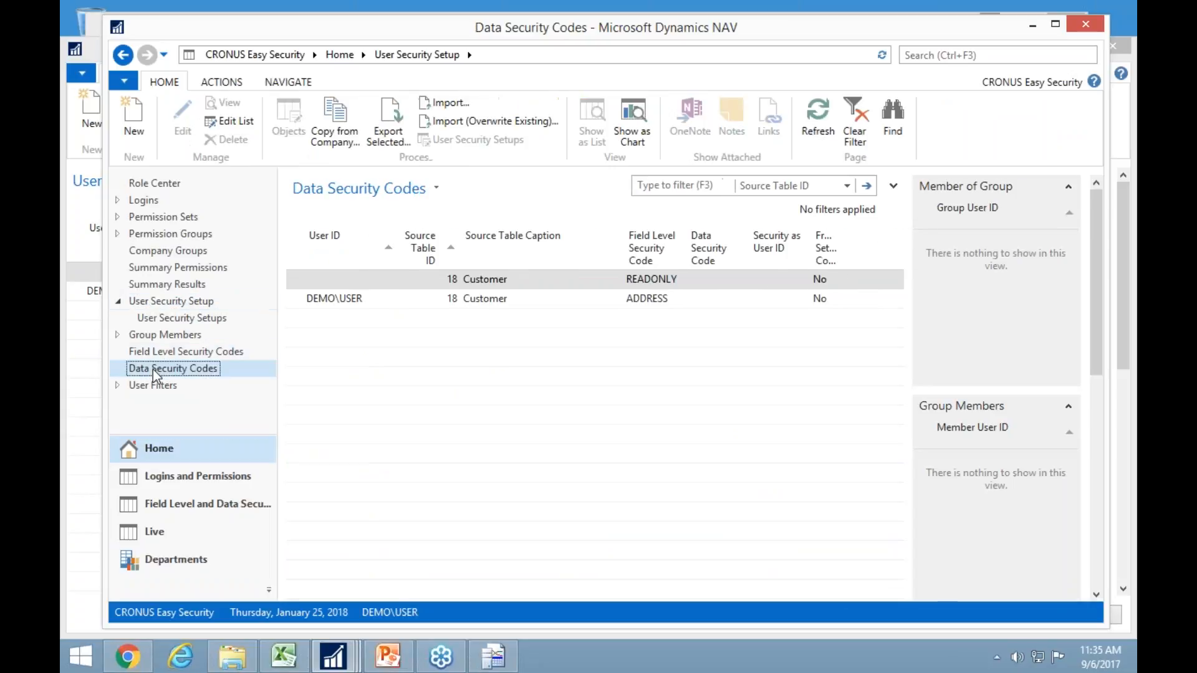
left_click(128, 118)
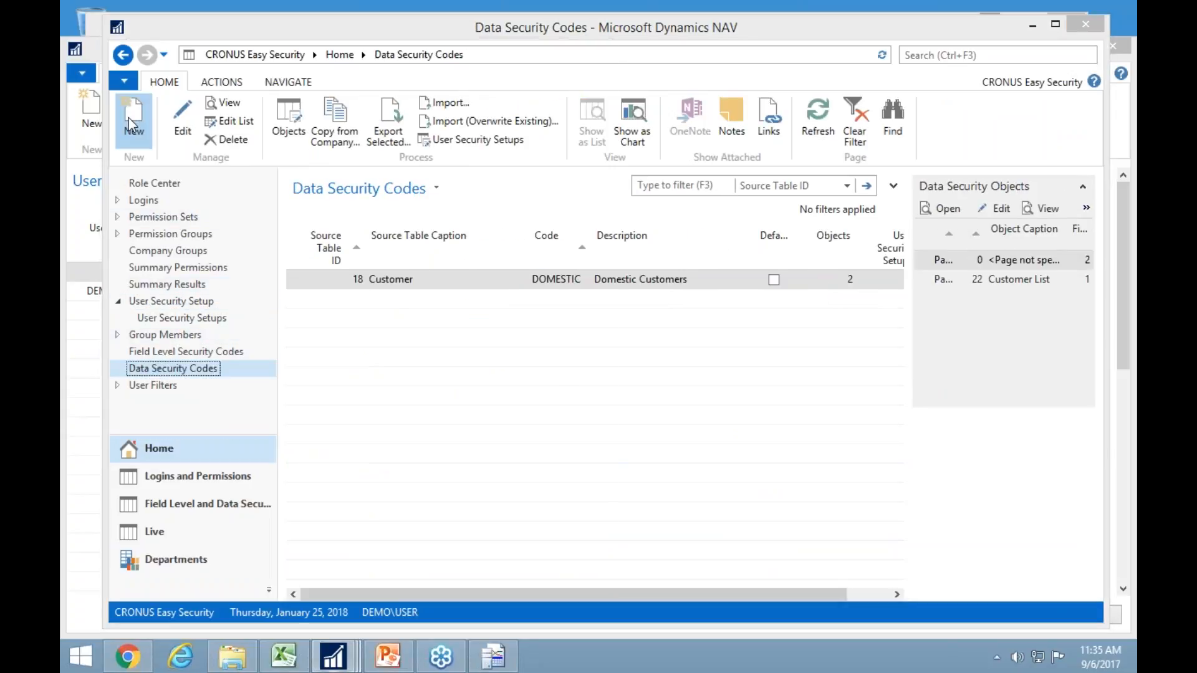
type("18")
key("Tab")
type("LOCATION")
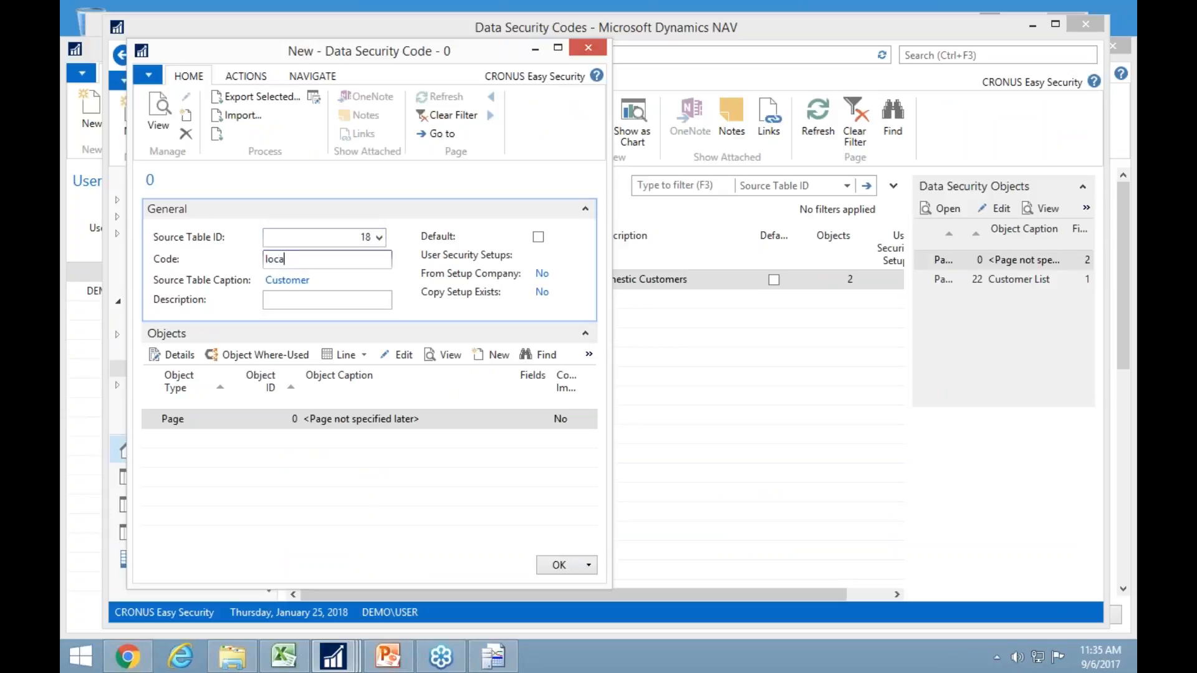
key("Tab")
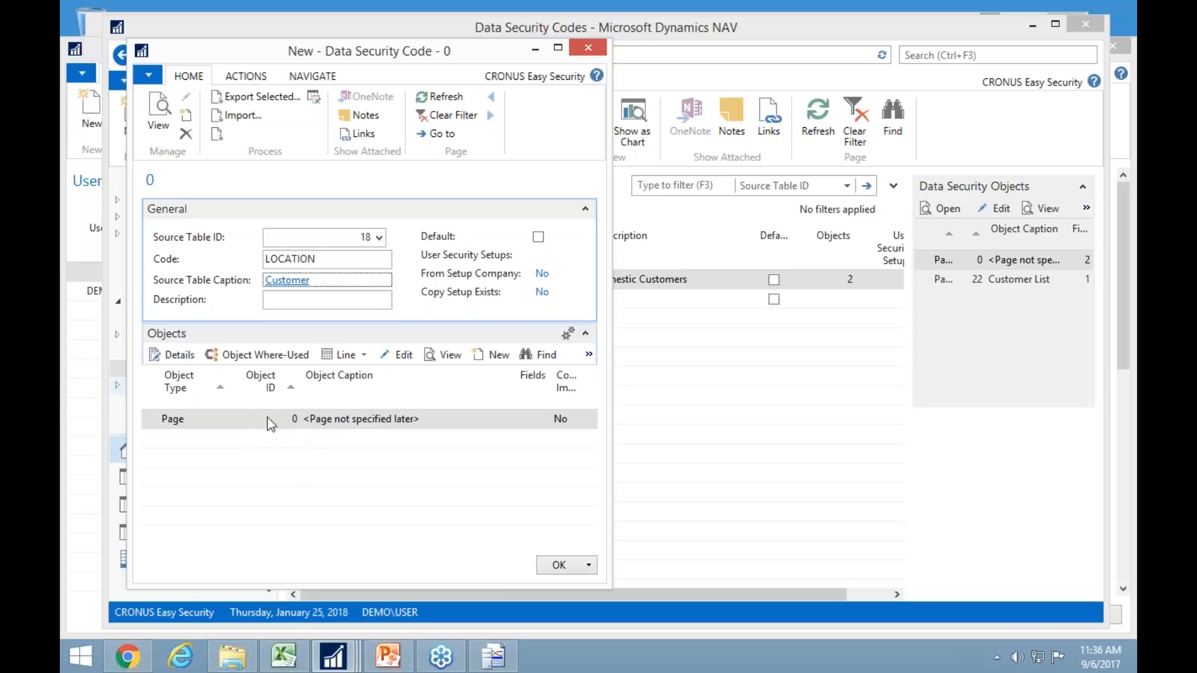
Open the details of the LOCATION code's page object and add the customer table's Location Code field to its lines.
left_click(165, 355)
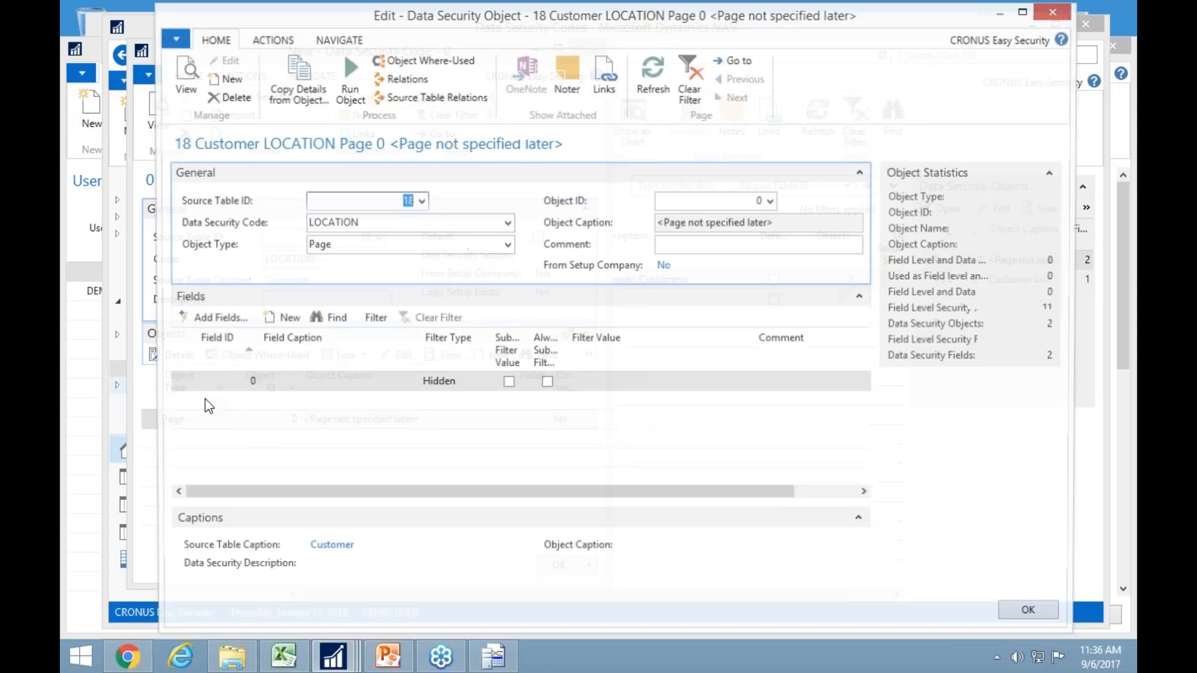
left_click(250, 382)
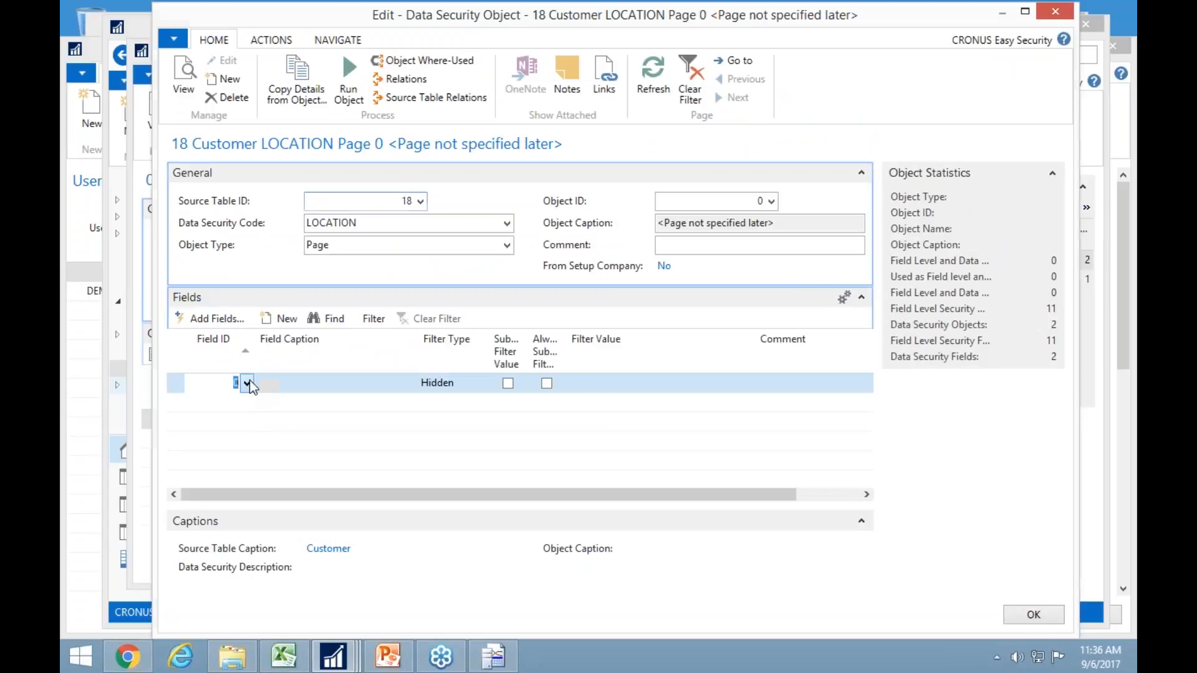
left_click(248, 384)
left_click(531, 156)
type("loca")
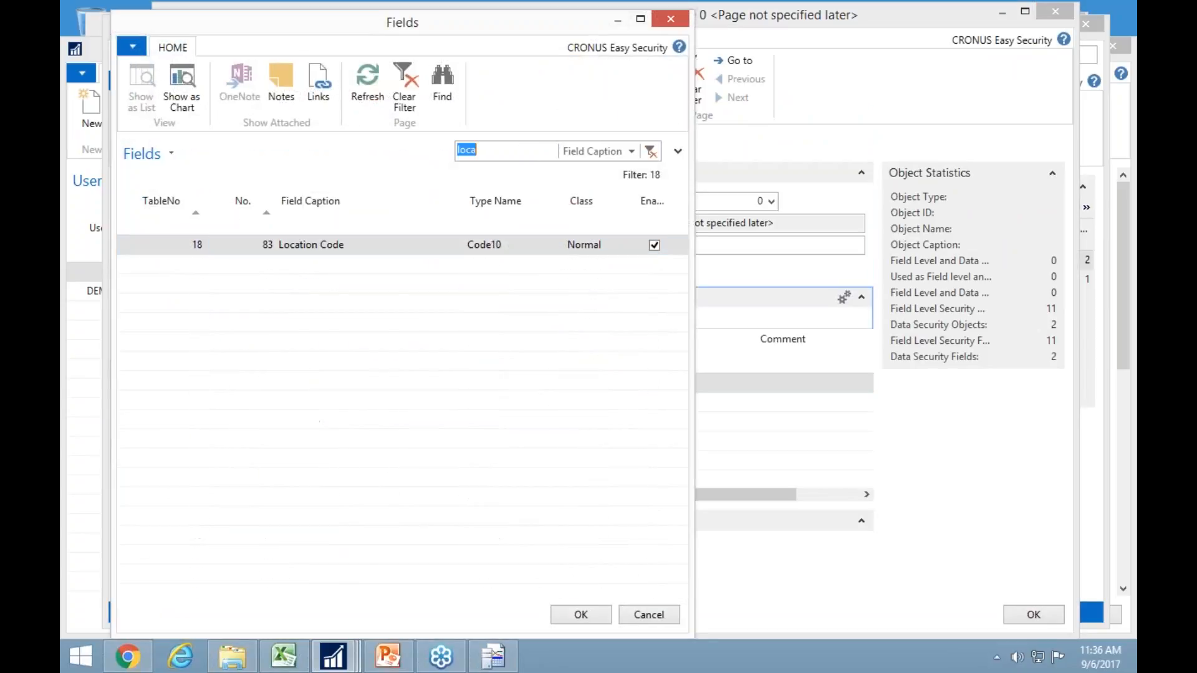
double_click(323, 249)
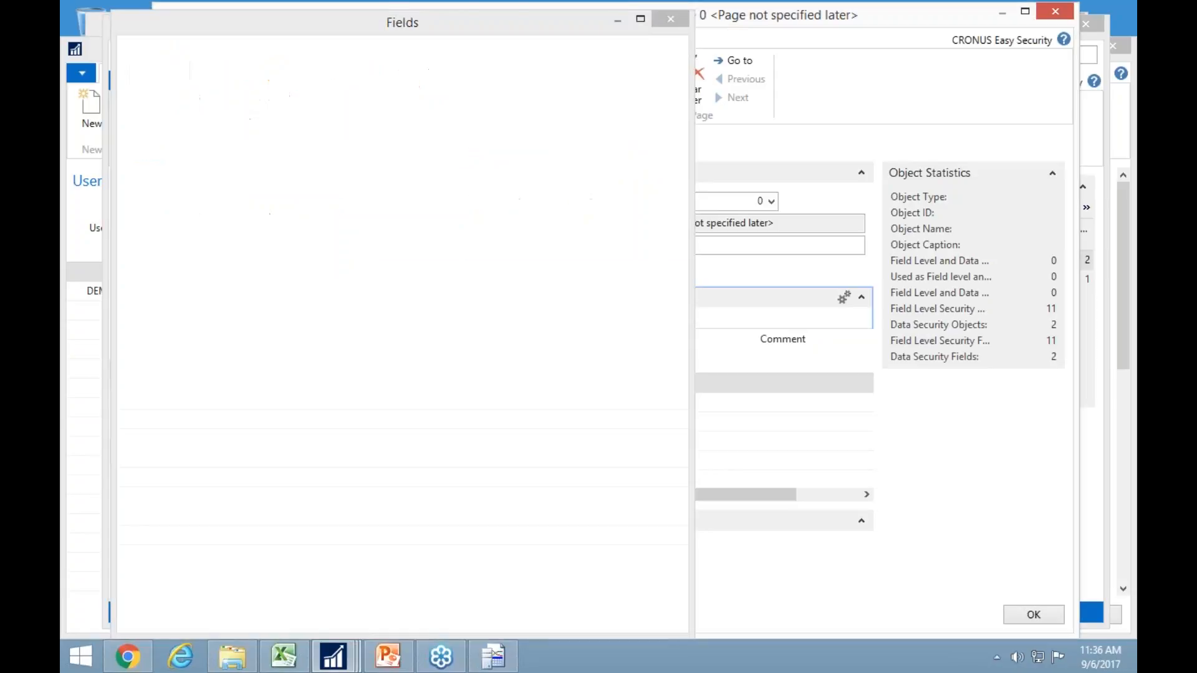
Keep the Location Code line's filter type as Hidden and set its filter value to ''|BLUE.
left_click(482, 384)
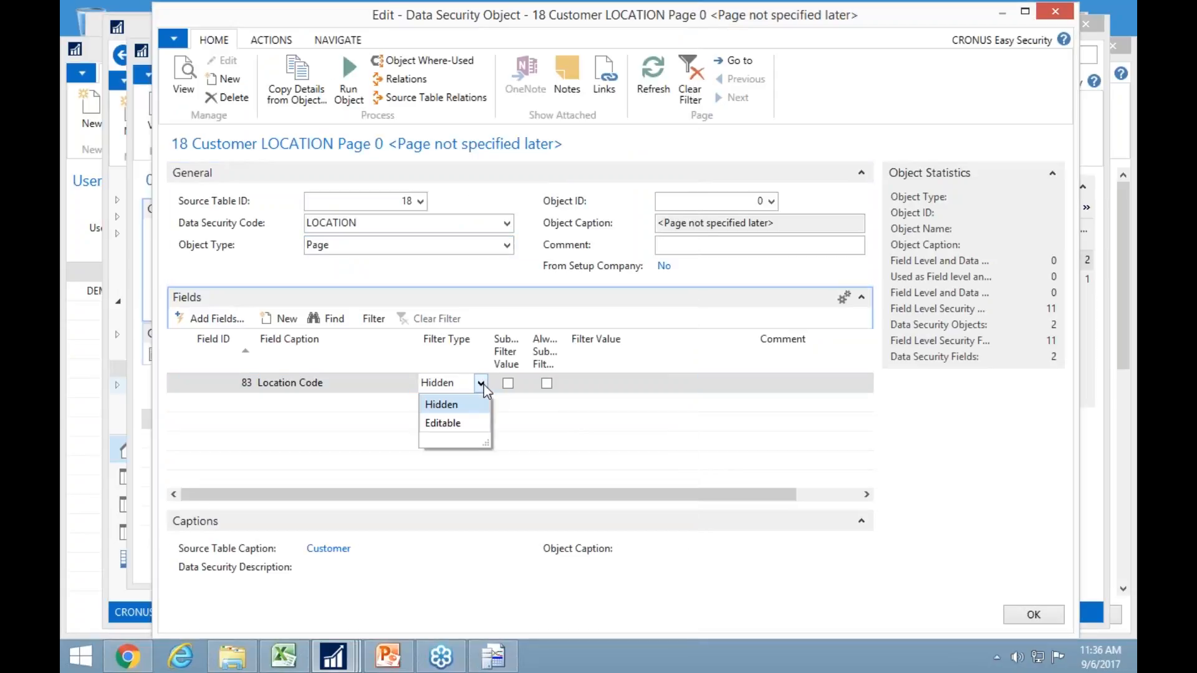
left_click(623, 383)
left_click(617, 384)
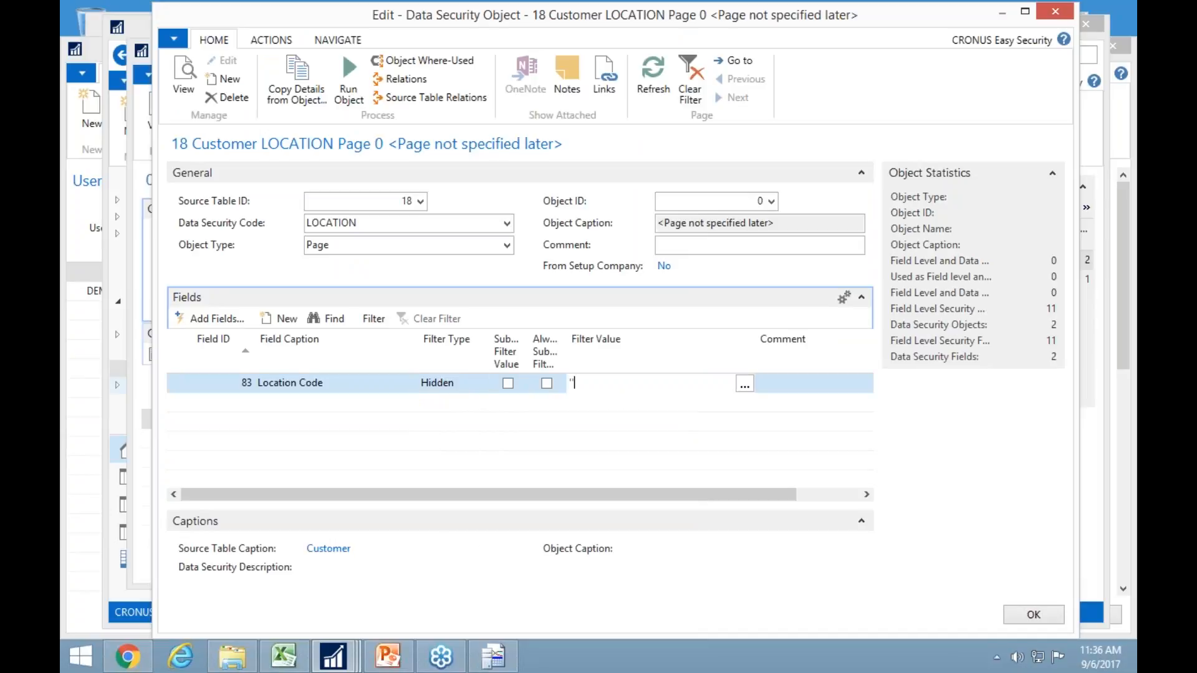
type("''|BLUE")
key("Tab")
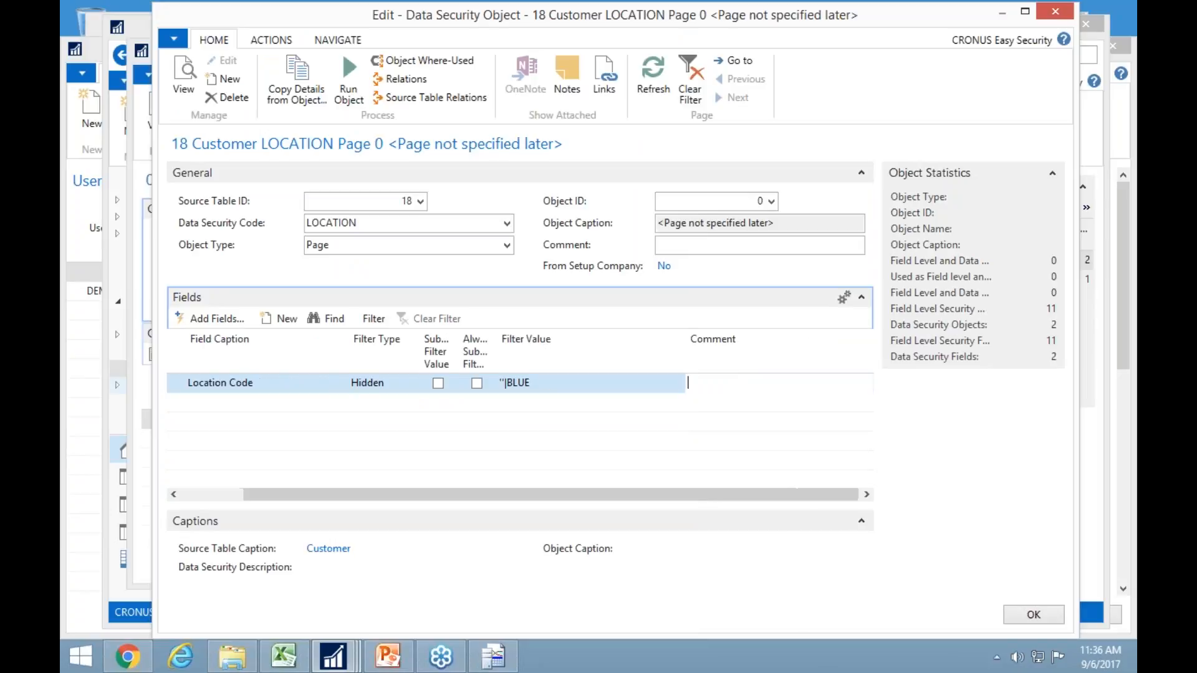
key("shift+Tab")
key("Home")
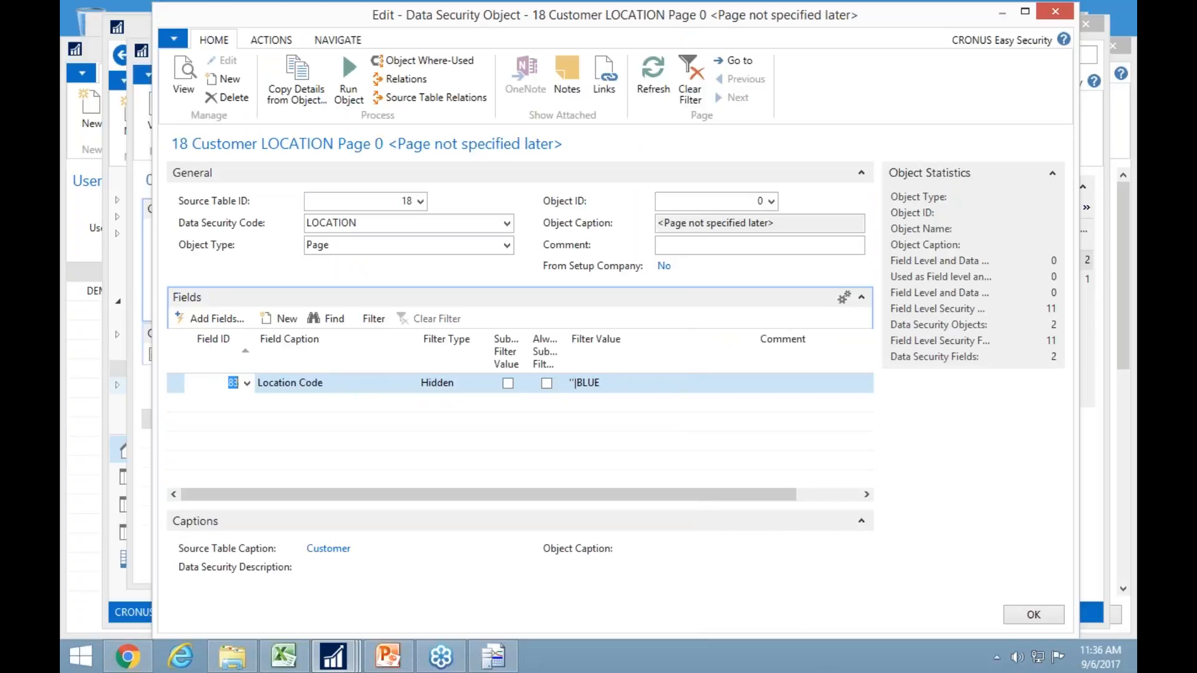
Look up the Blocked field and add it as the second field line of the data security object.
left_click(245, 406)
left_click(247, 402)
type("block")
key("Return")
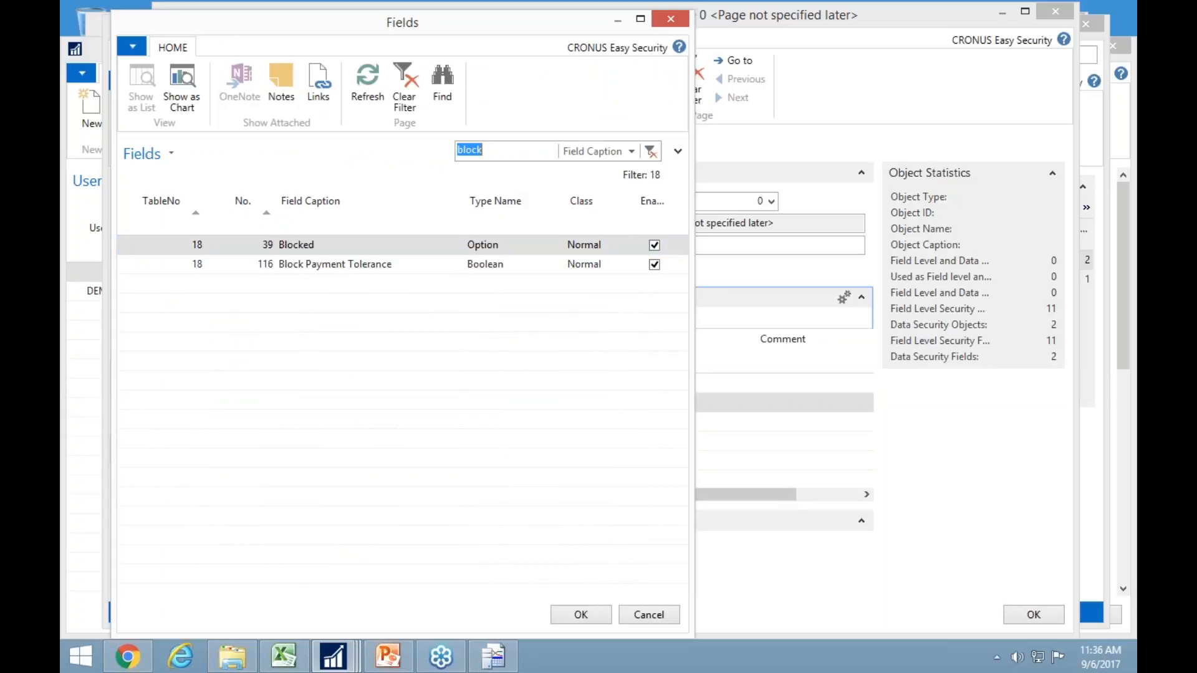
left_click(299, 244)
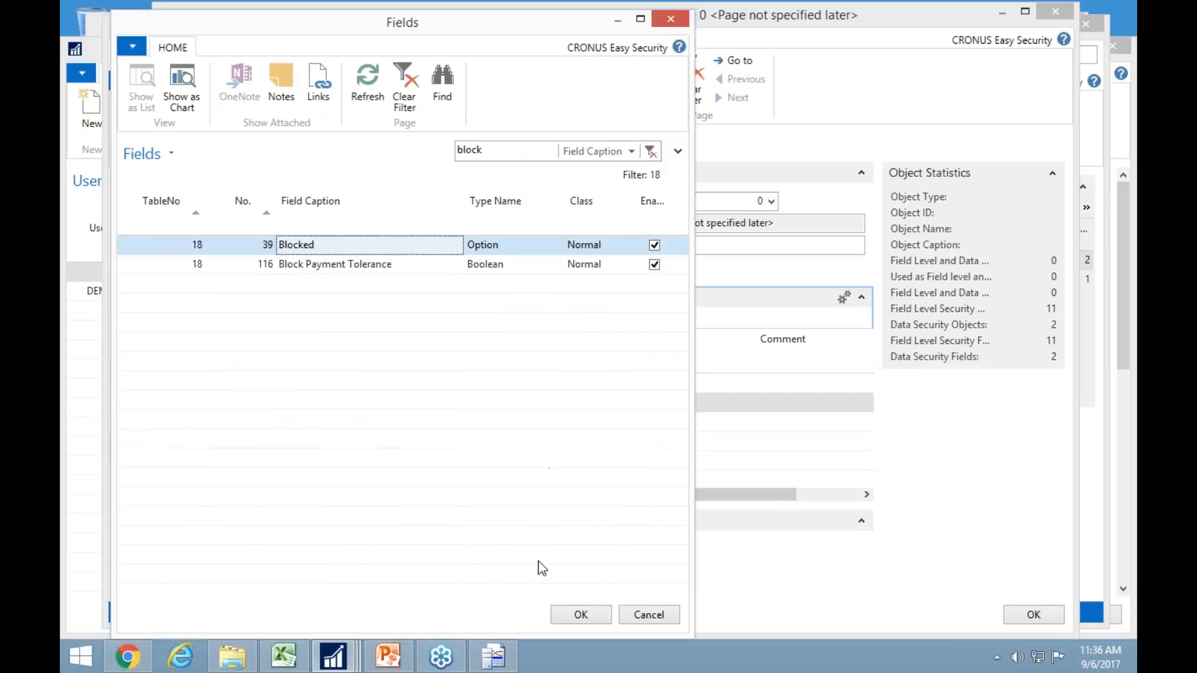
left_click(578, 616)
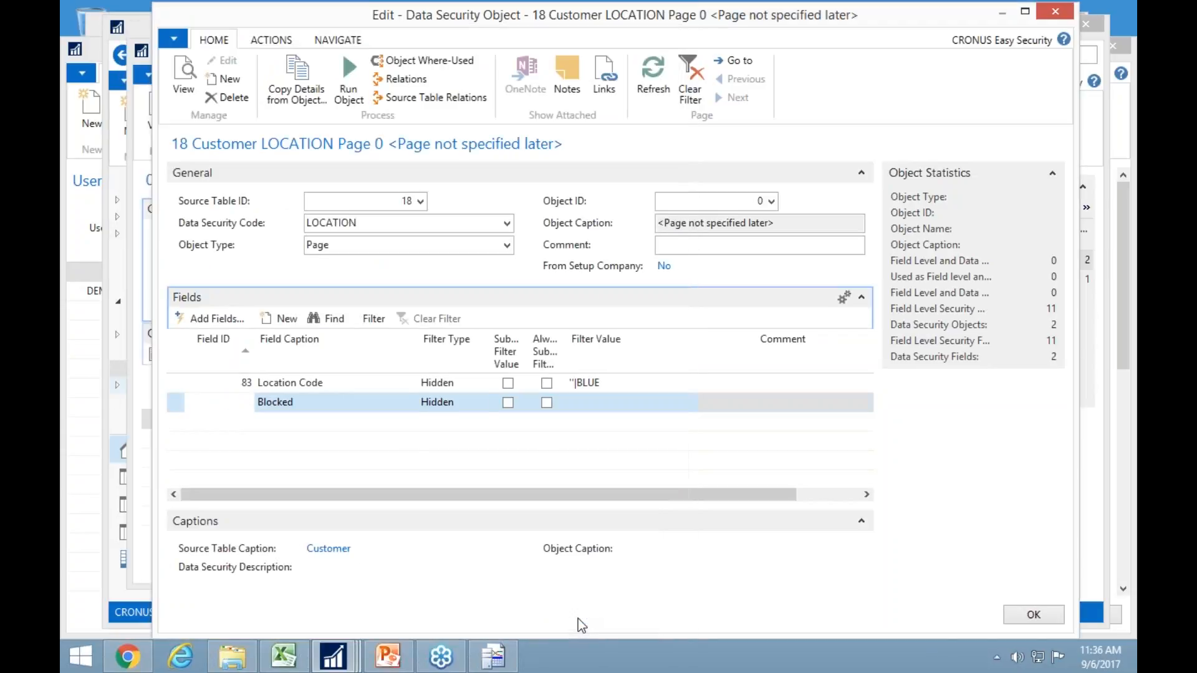
Set the Blocked line's filter type to Editable and filter value to 0, and close the object details and the code card.
type("e")
key("Tab")
key("Tab")
key("Tab")
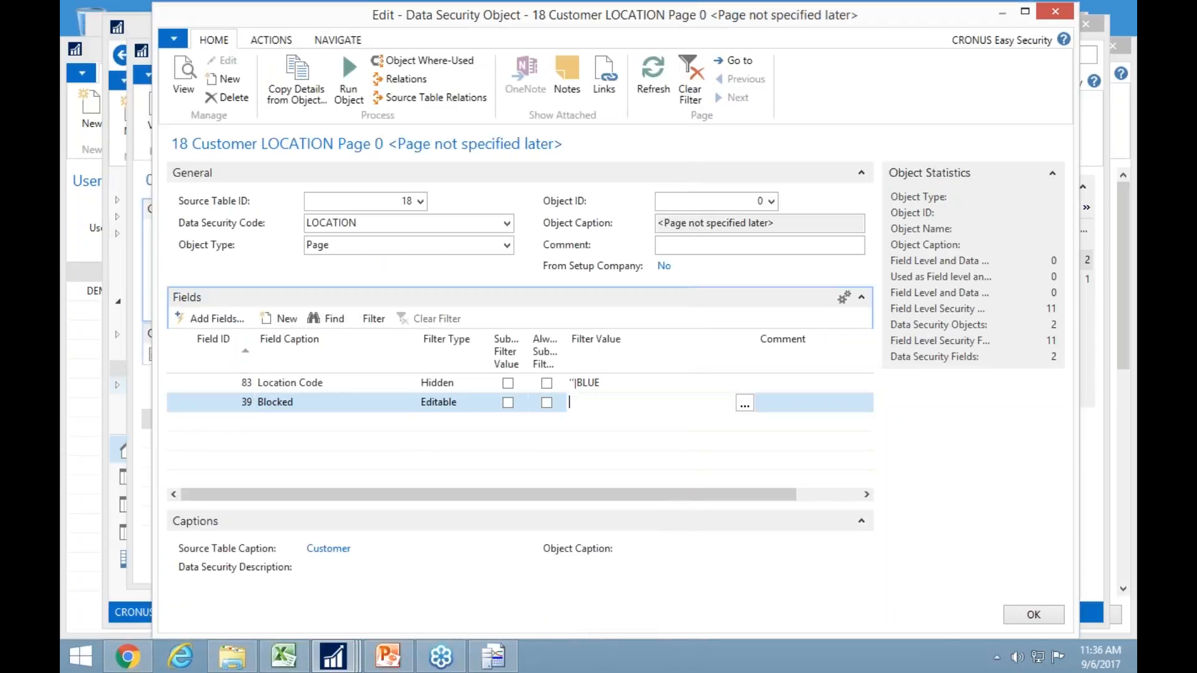
key("Up")
key("Down")
key("shift+Tab")
key("shift+Tab")
key("shift+Tab")
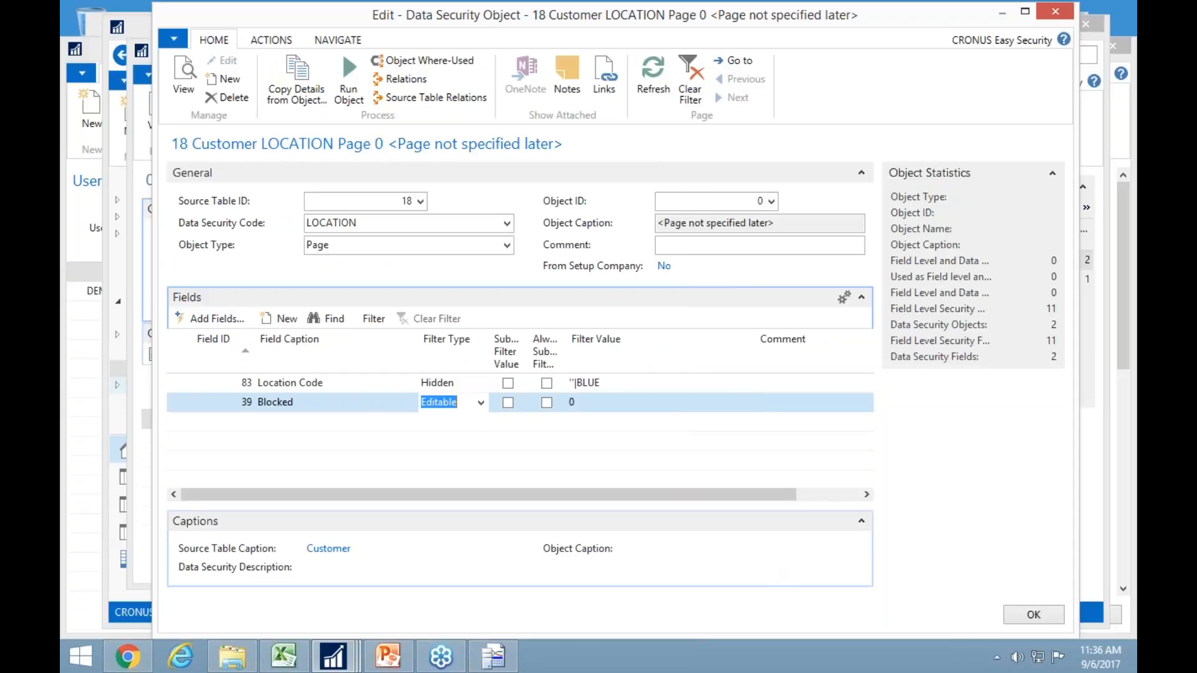
left_click(423, 378)
key("Down")
left_click(1058, 616)
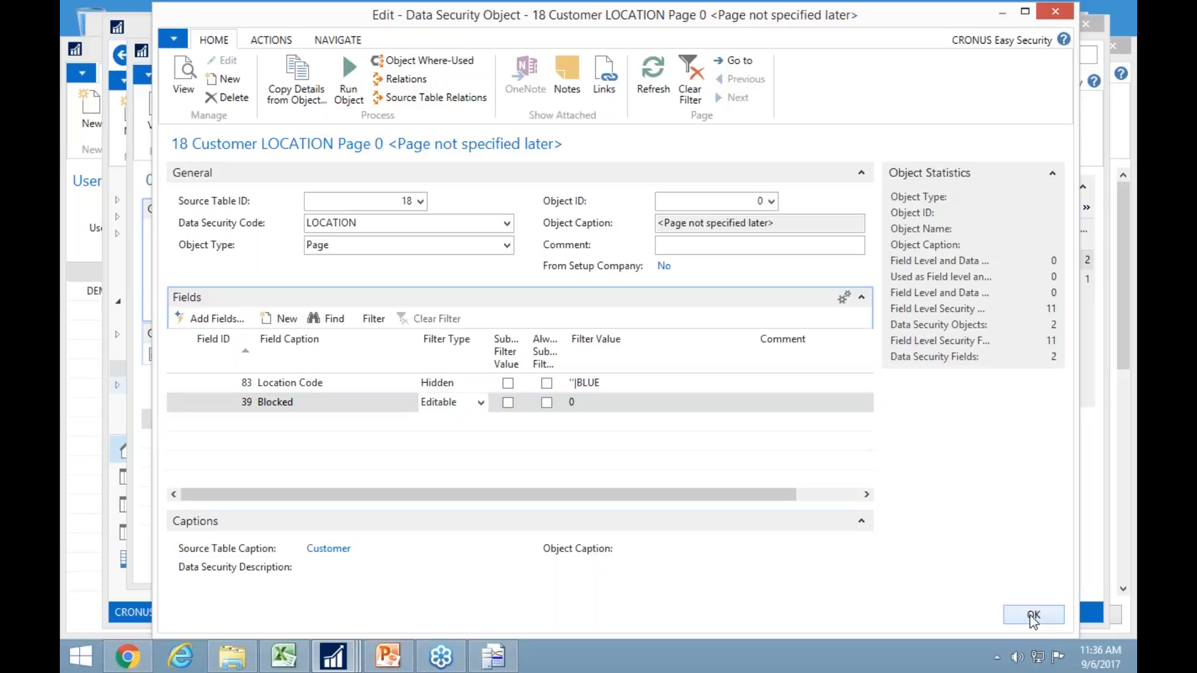
key("Escape")
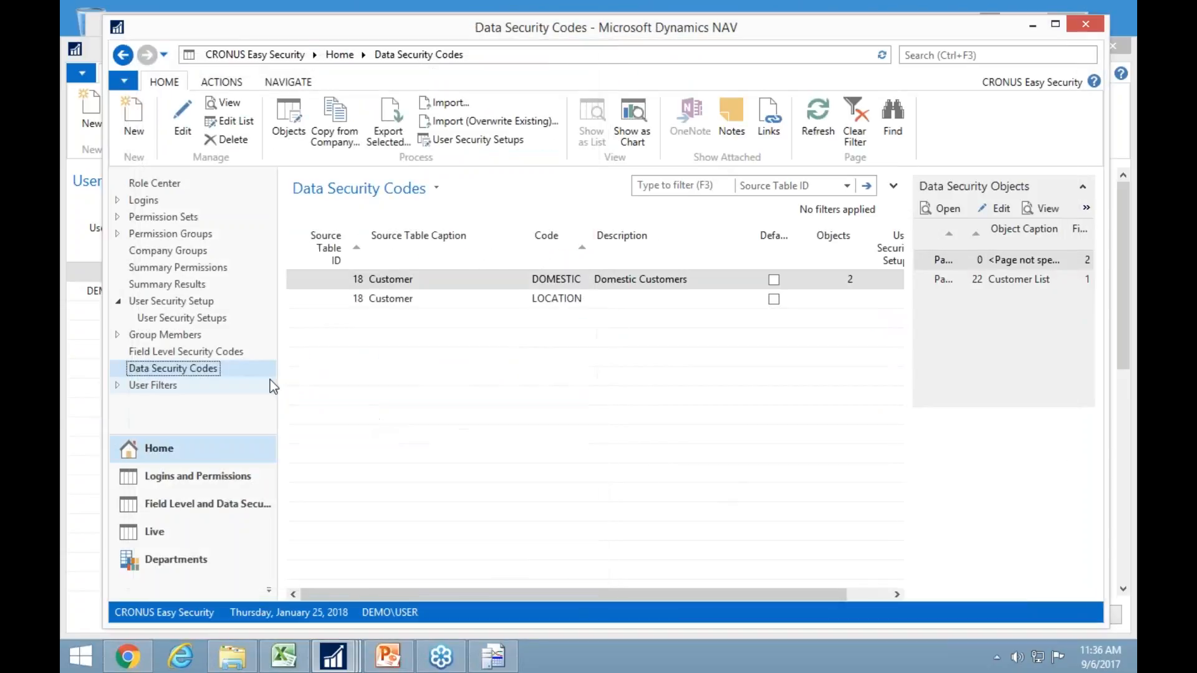
Assign the LOCATION data security code to both Customer lines in User Security Setup and close the setup.
left_click(78, 296)
left_click(499, 272)
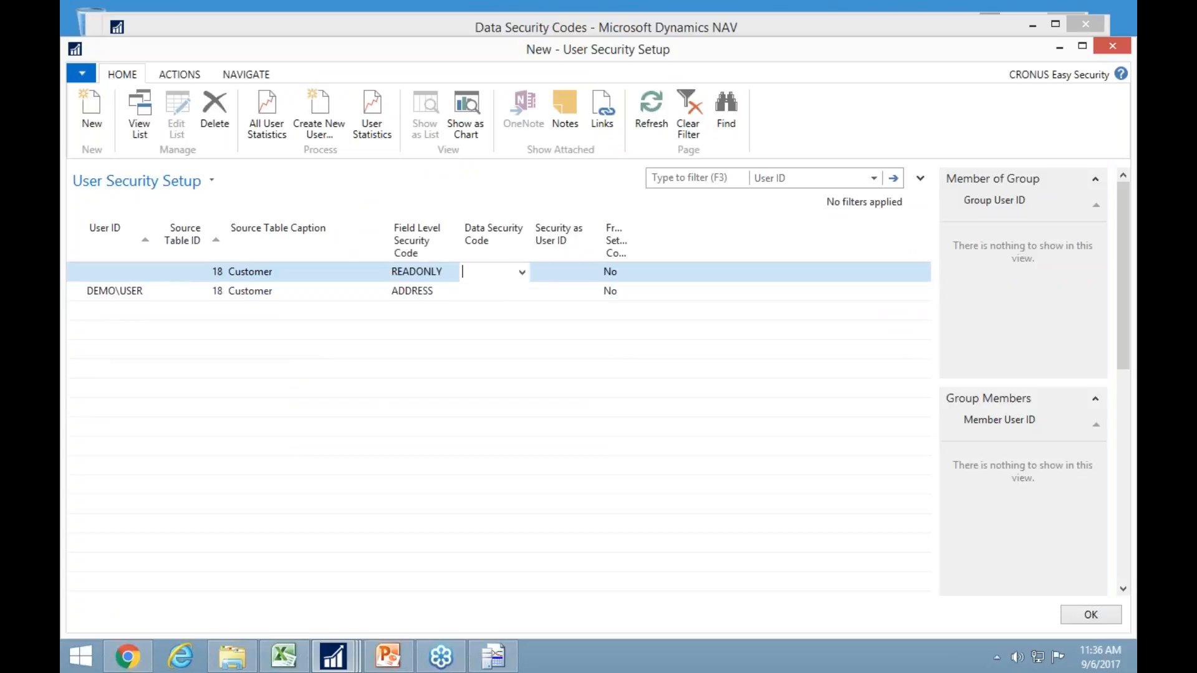
type("LOCATION")
key("Down")
type("LOCATION")
key("Up")
key("Left")
key("Left")
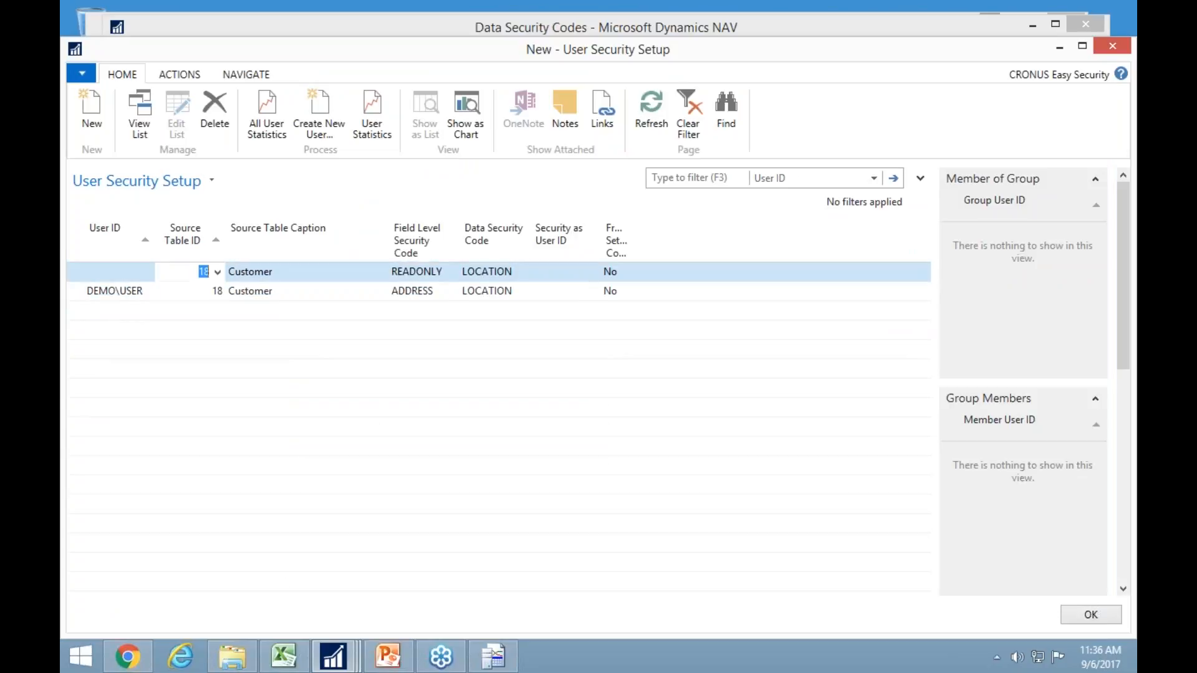
key("Left")
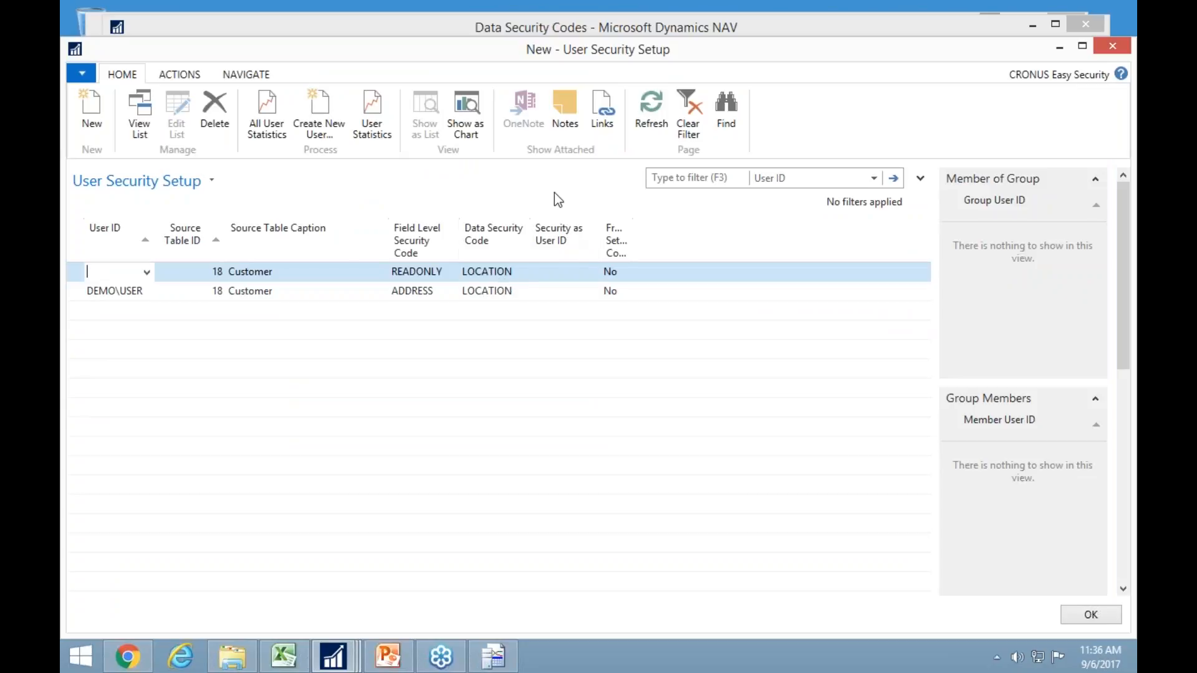
key("Escape")
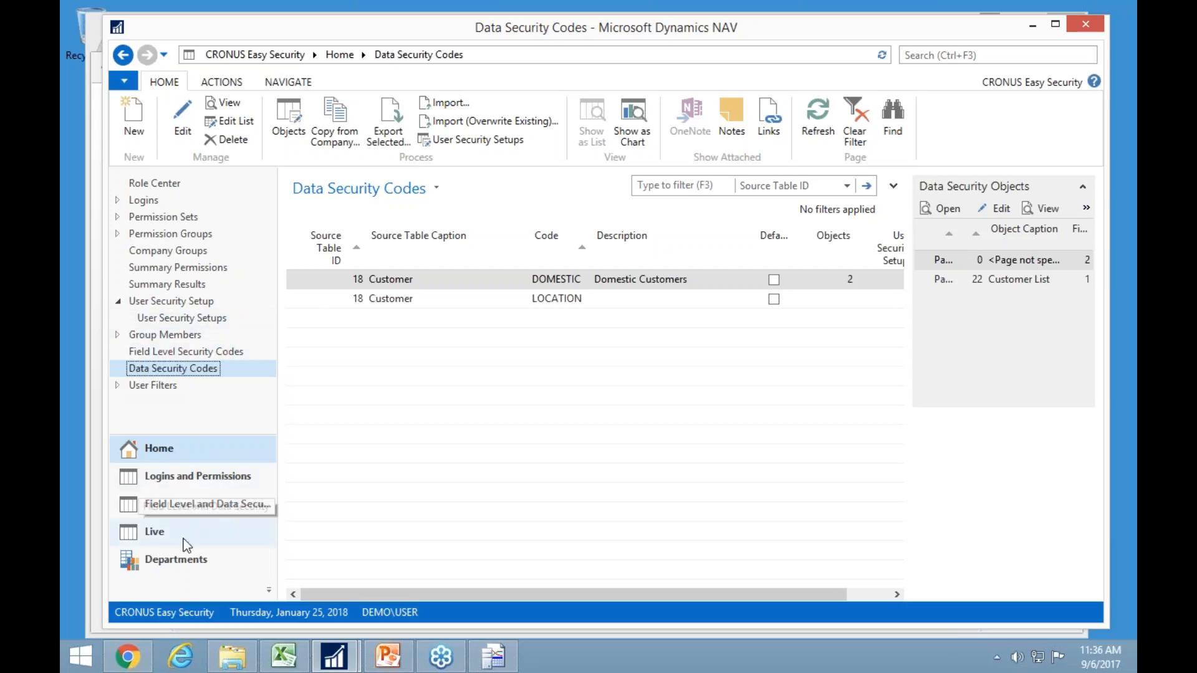
Test the restriction in the customer list by examining the location codes and the Blocked filter options, then remove that filter and collapse the filter pane.
left_click(179, 561)
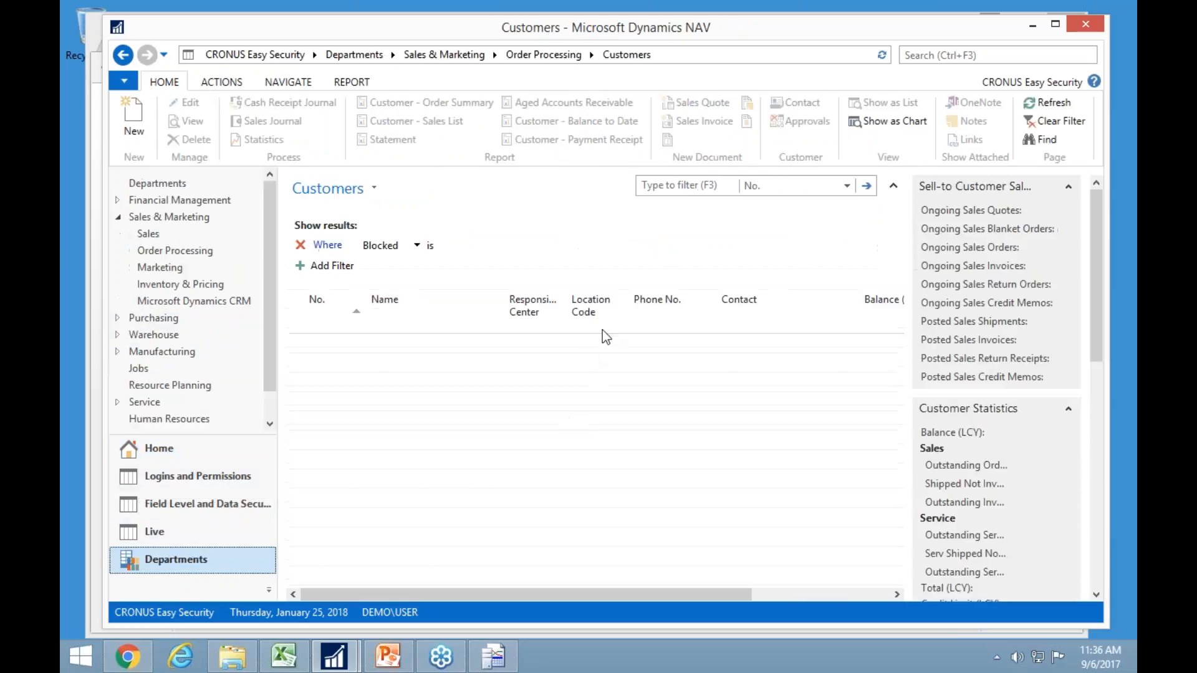
scroll(617, 503, "down", 1)
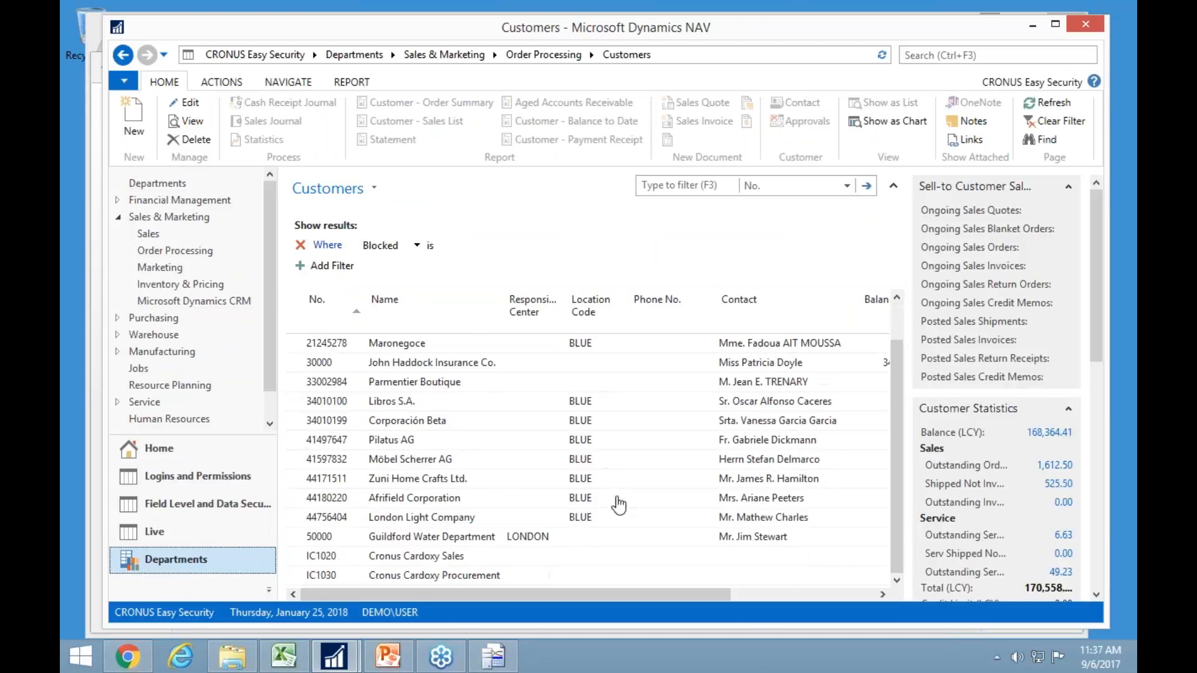
left_click(508, 249)
left_click(532, 247)
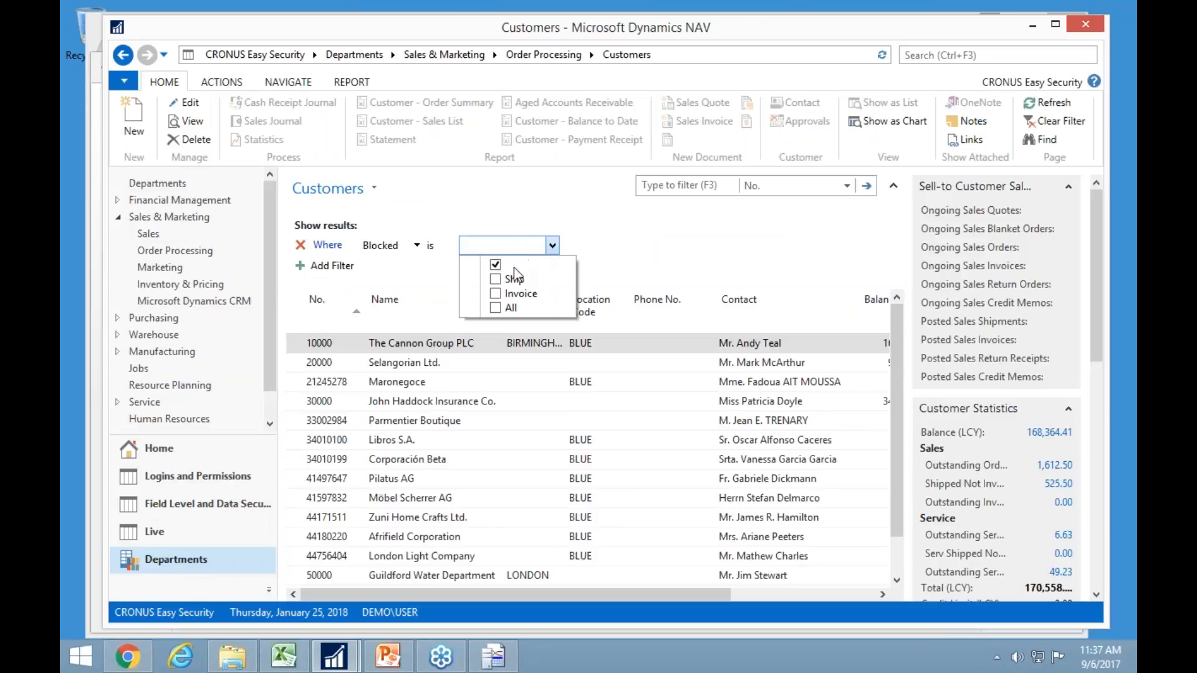
left_click(675, 250)
left_click(300, 245)
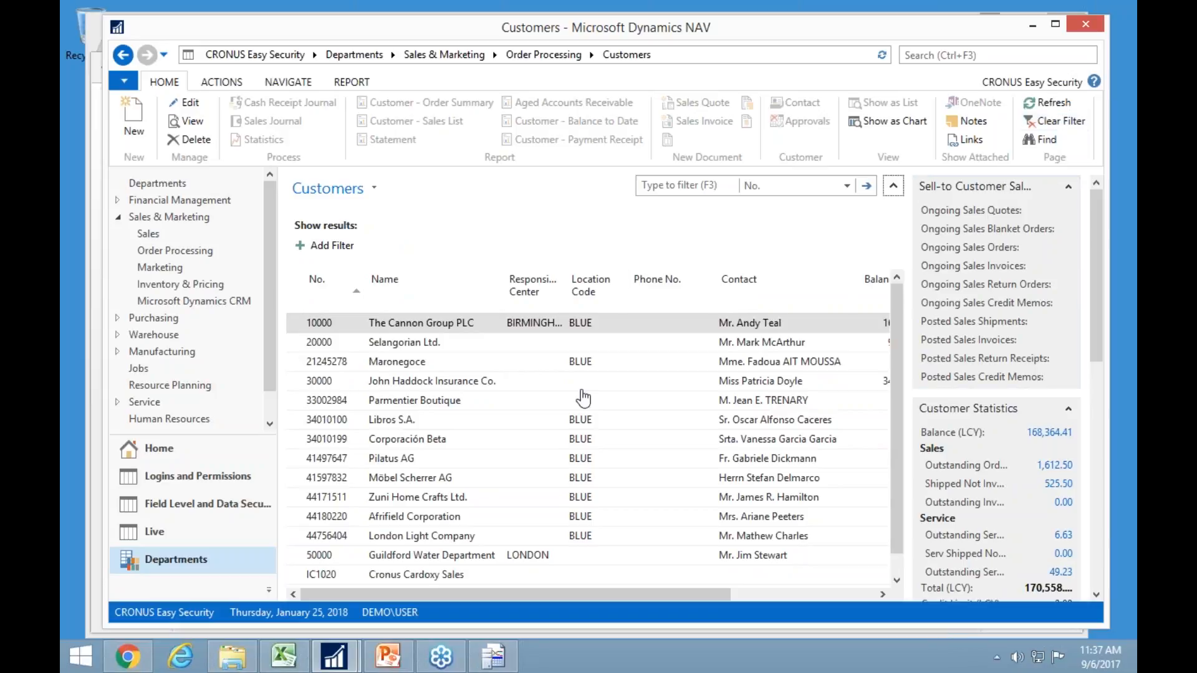
scroll(577, 482, "down", 1)
scroll(581, 510, "up", 1)
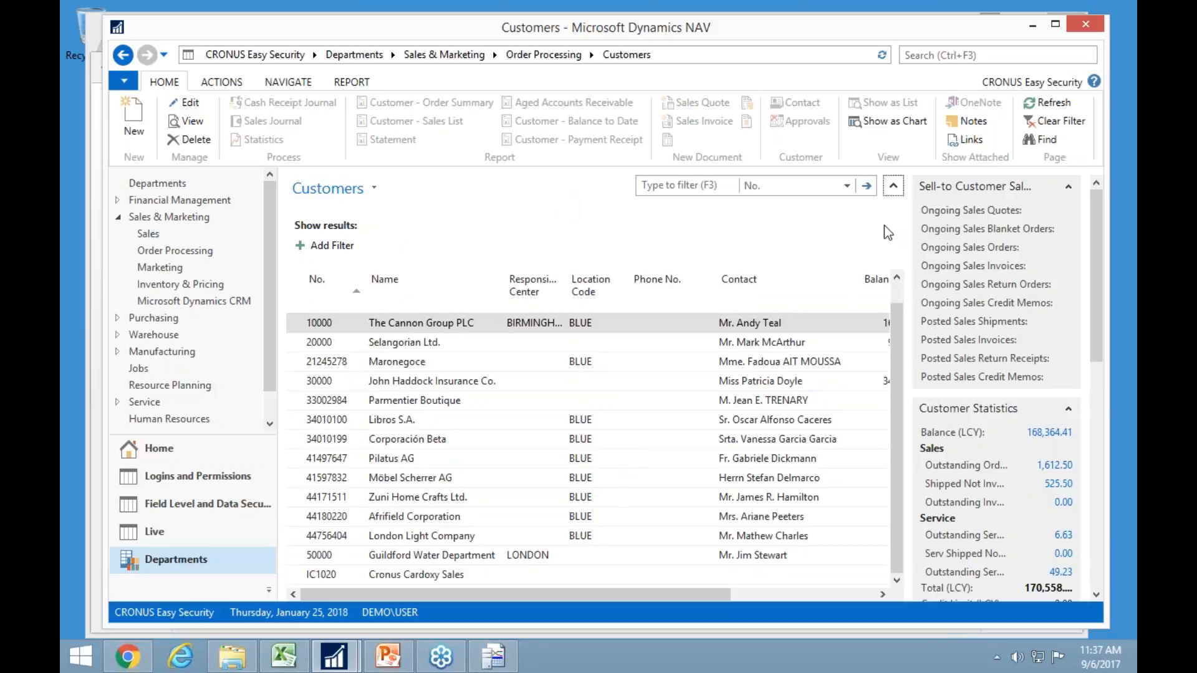
left_click(894, 187)
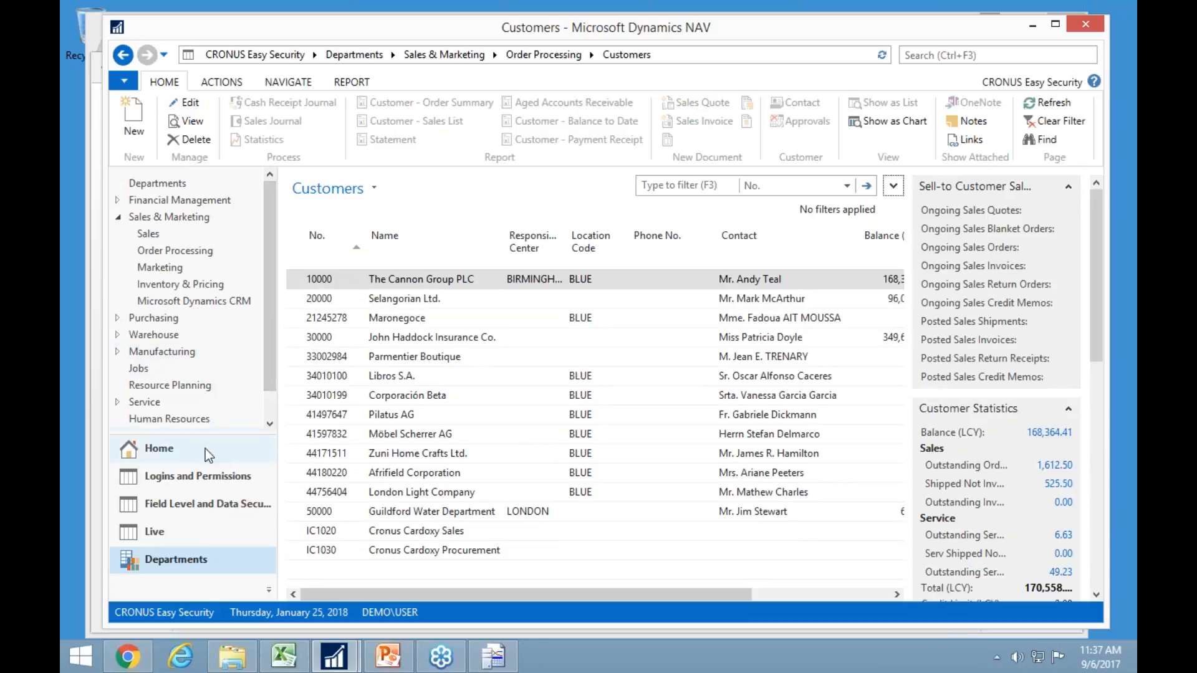
Create a user filter line in the User Filters list with a blank user ID and location code BLUE.
left_click(181, 450)
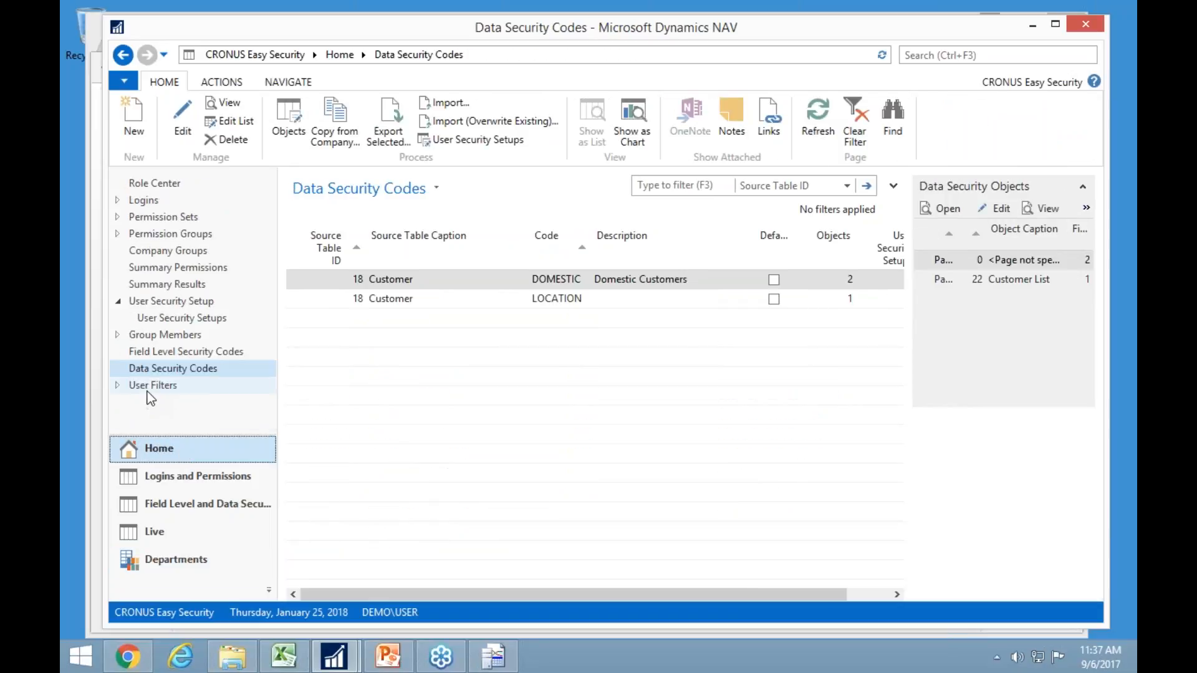
left_click(148, 389)
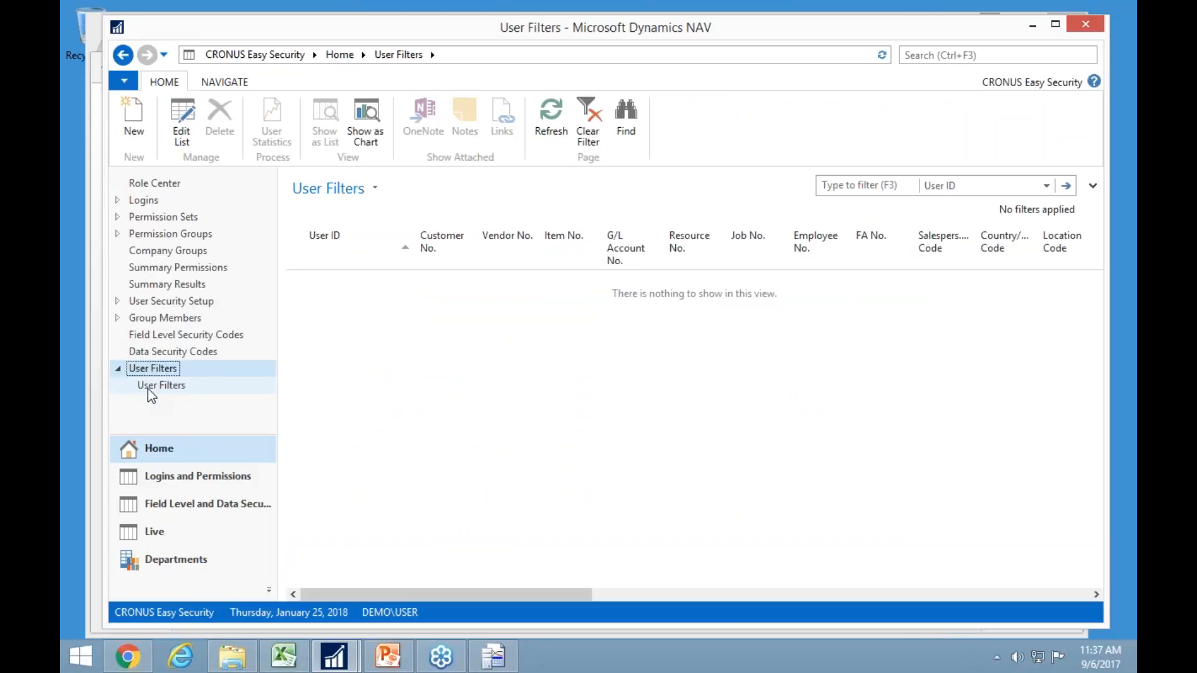
left_click(136, 125)
left_click_drag(400, 58, 338, 41)
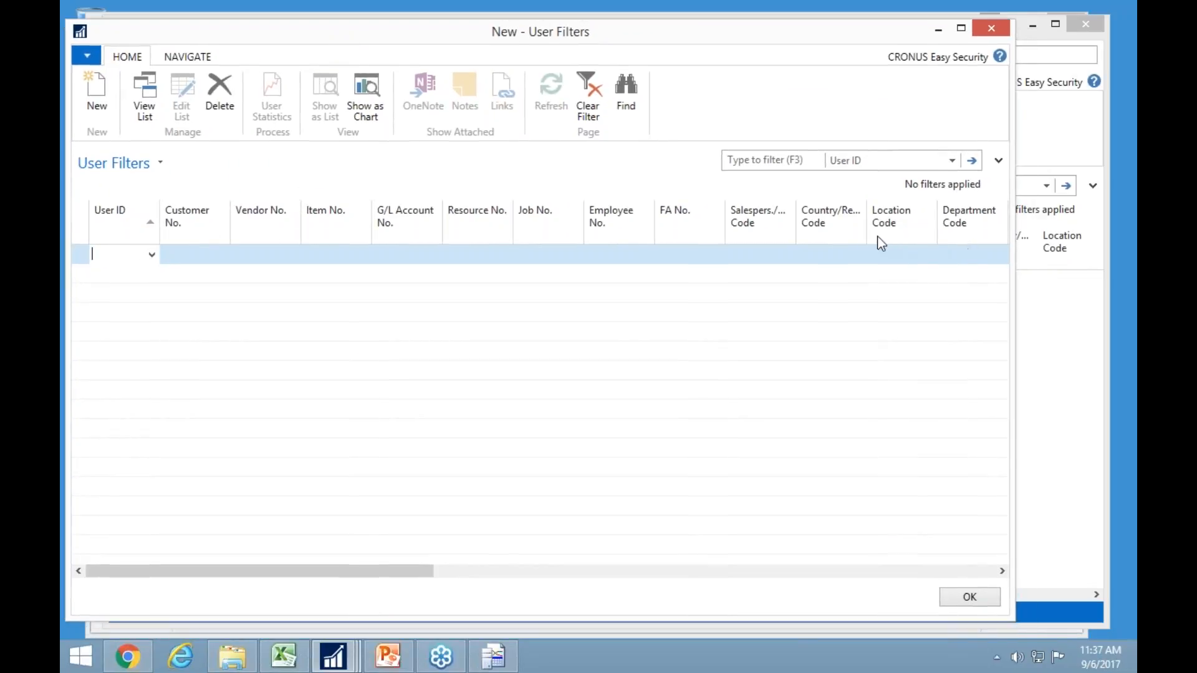
left_click(889, 255)
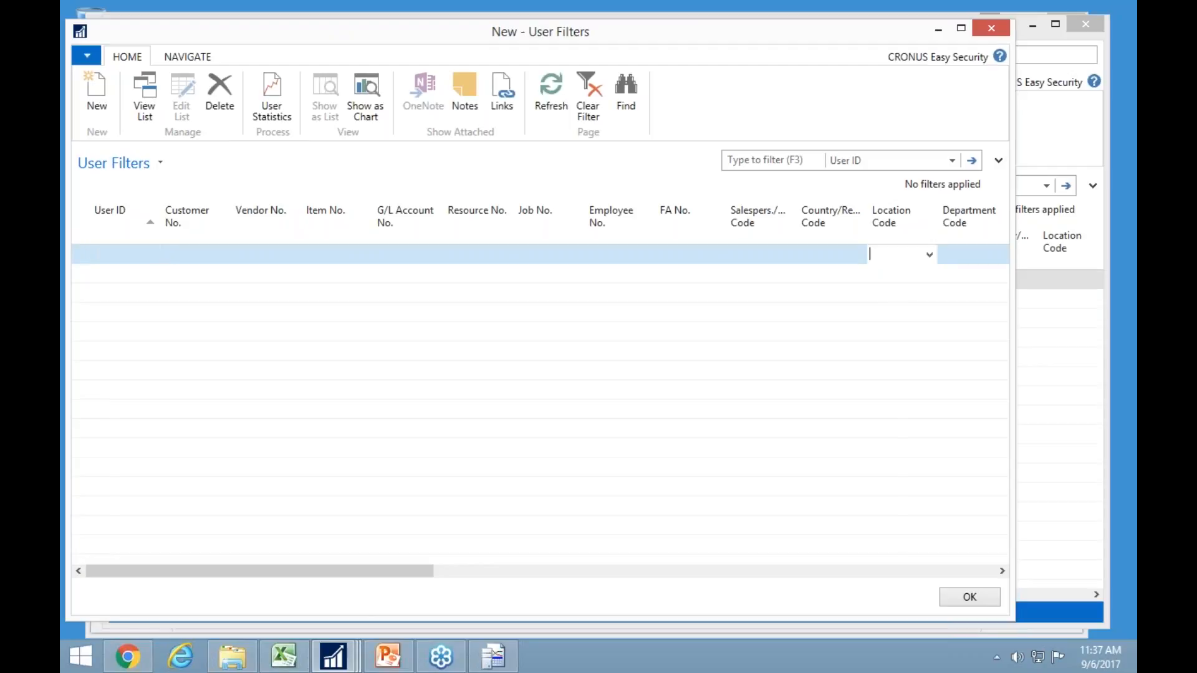
key("Tab")
key("shift+Tab")
key("Home")
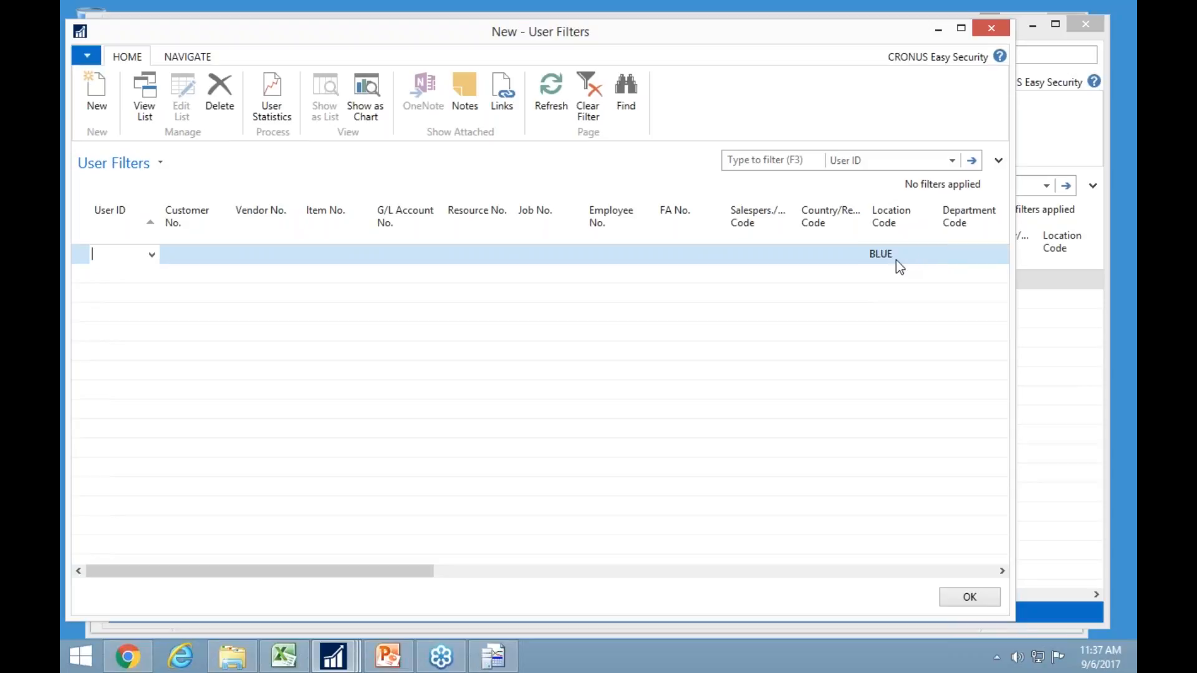
Add a second user filter line for DEMO\USER with location code filter RED|YELLOW.
left_click(154, 280)
left_click(153, 276)
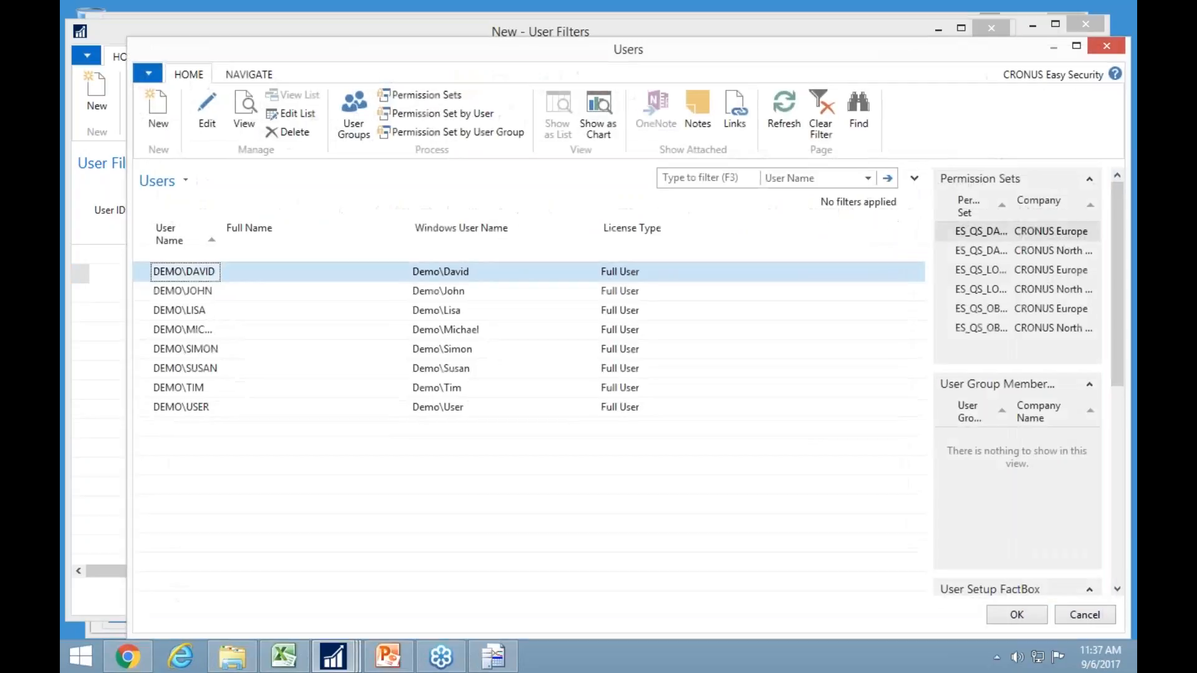
left_click(193, 406)
double_click(193, 406)
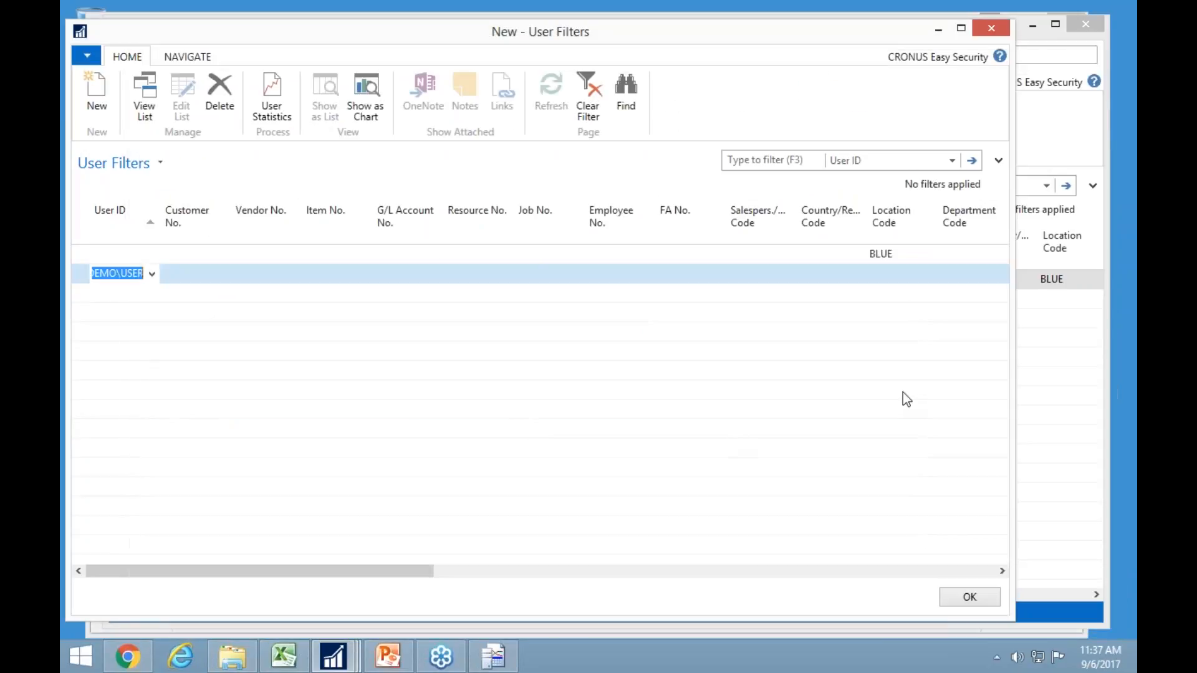
left_click(897, 273)
type("red")
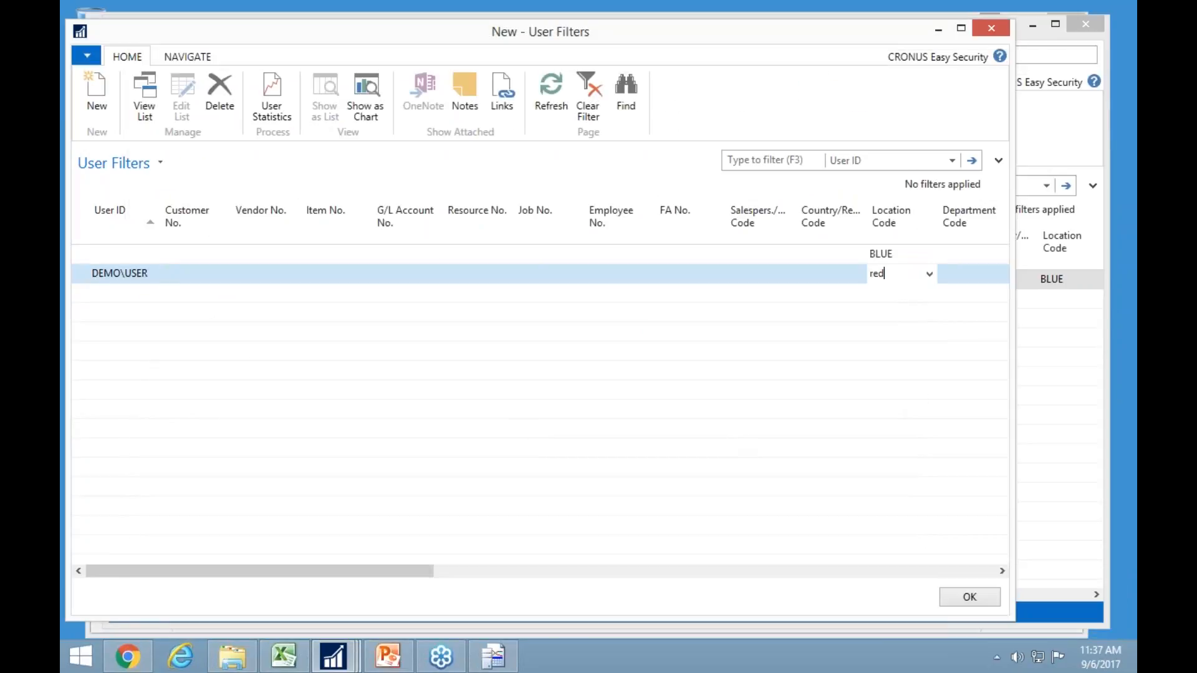
type("|yellow")
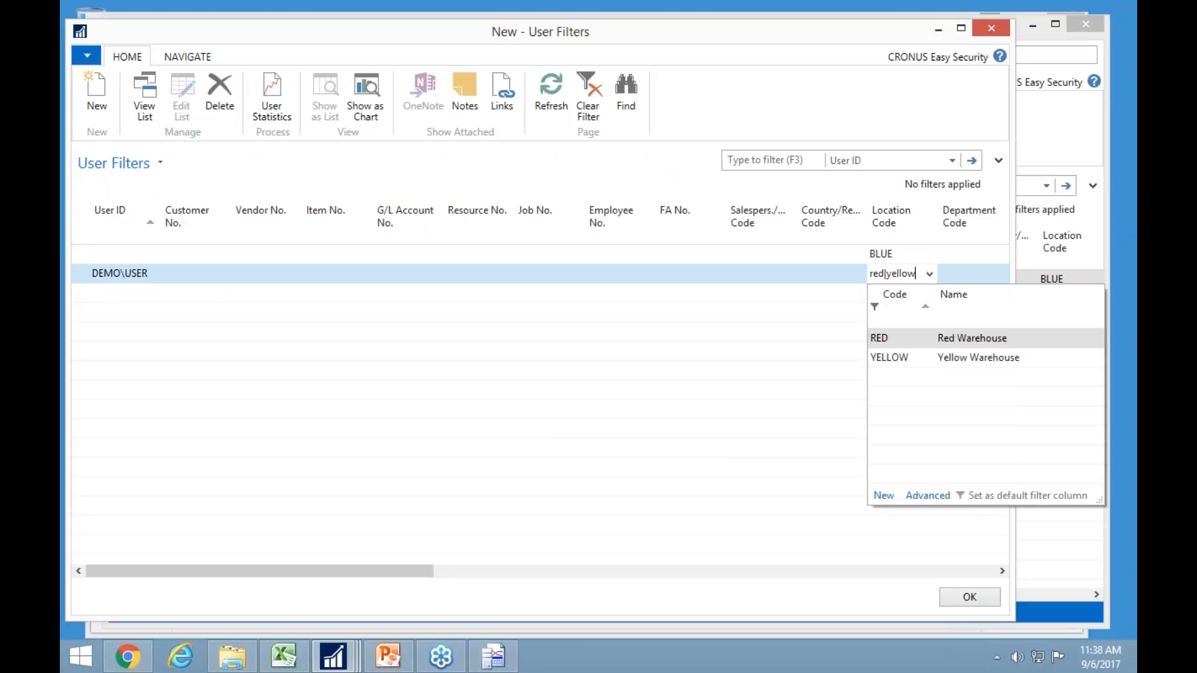
key("Tab")
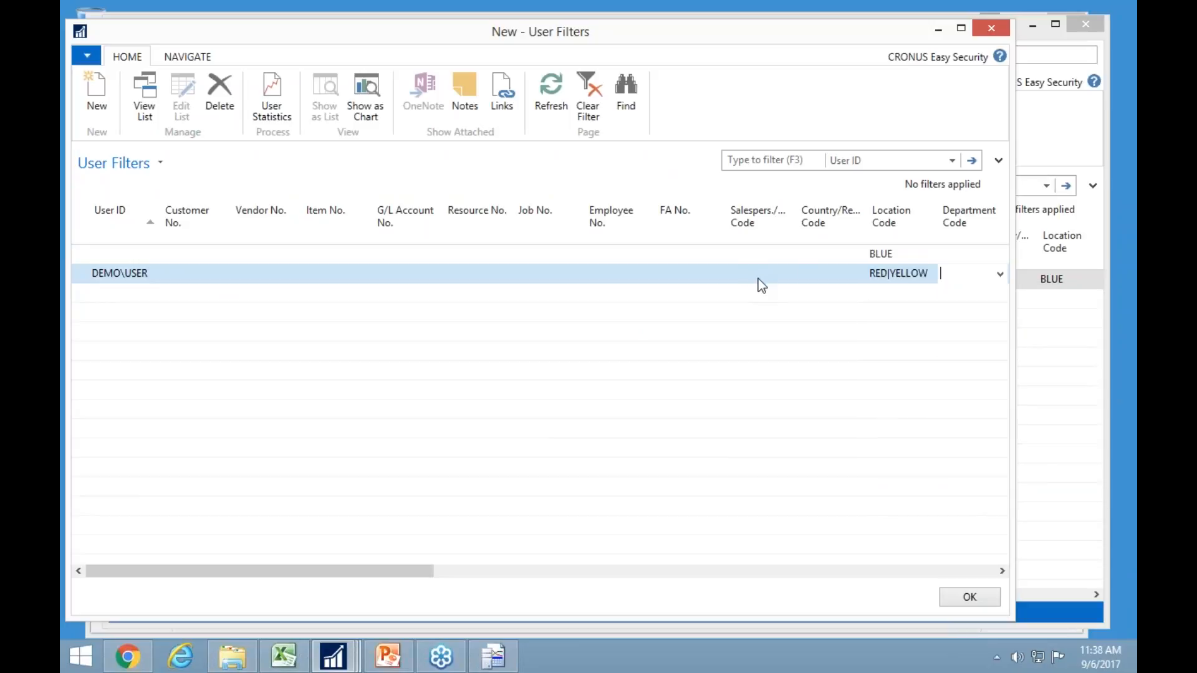
Set the salesperson/purchaser code on the DEMO\USER filter line to JR and close the user filter editor.
left_click(759, 279)
type("jr")
key("Tab")
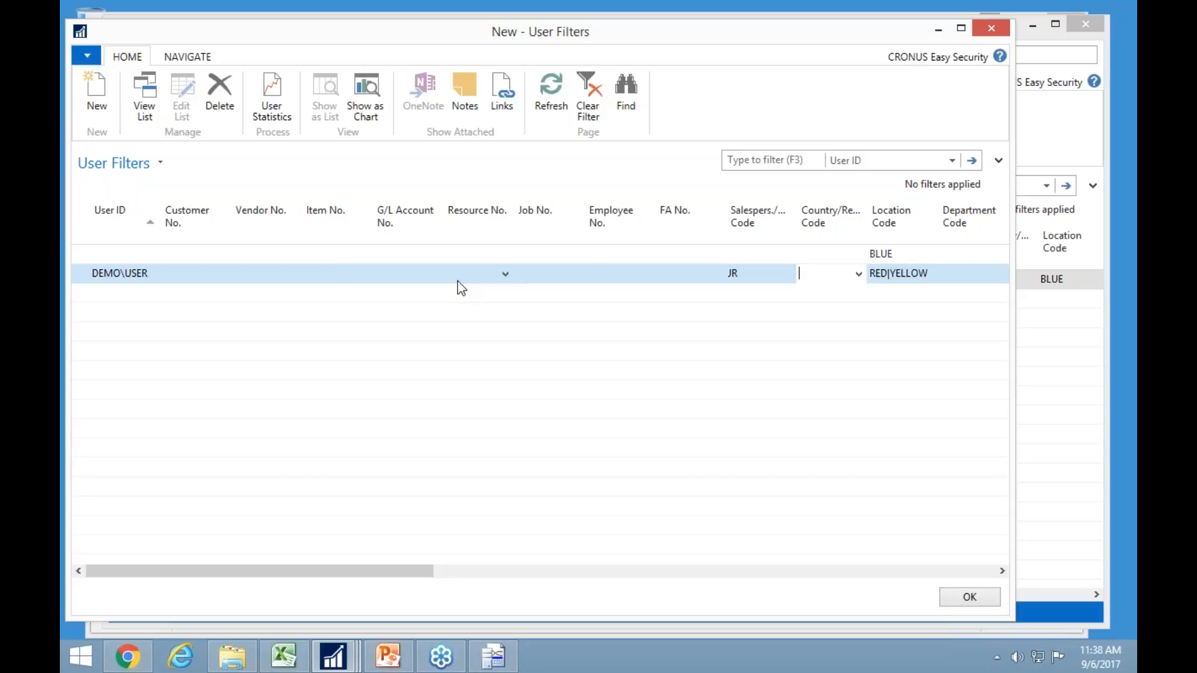
key("Escape")
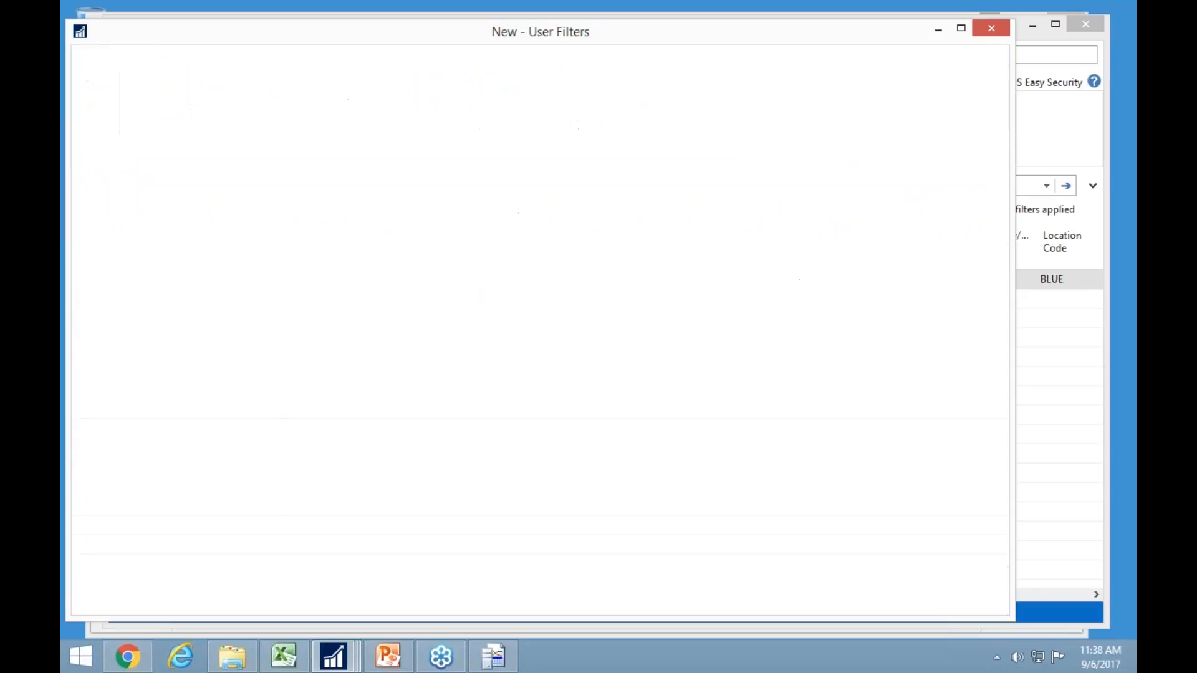
Open the object details of the Customer LOCATION data security code and enable filter value substitution on the Location Code line.
left_click(188, 353)
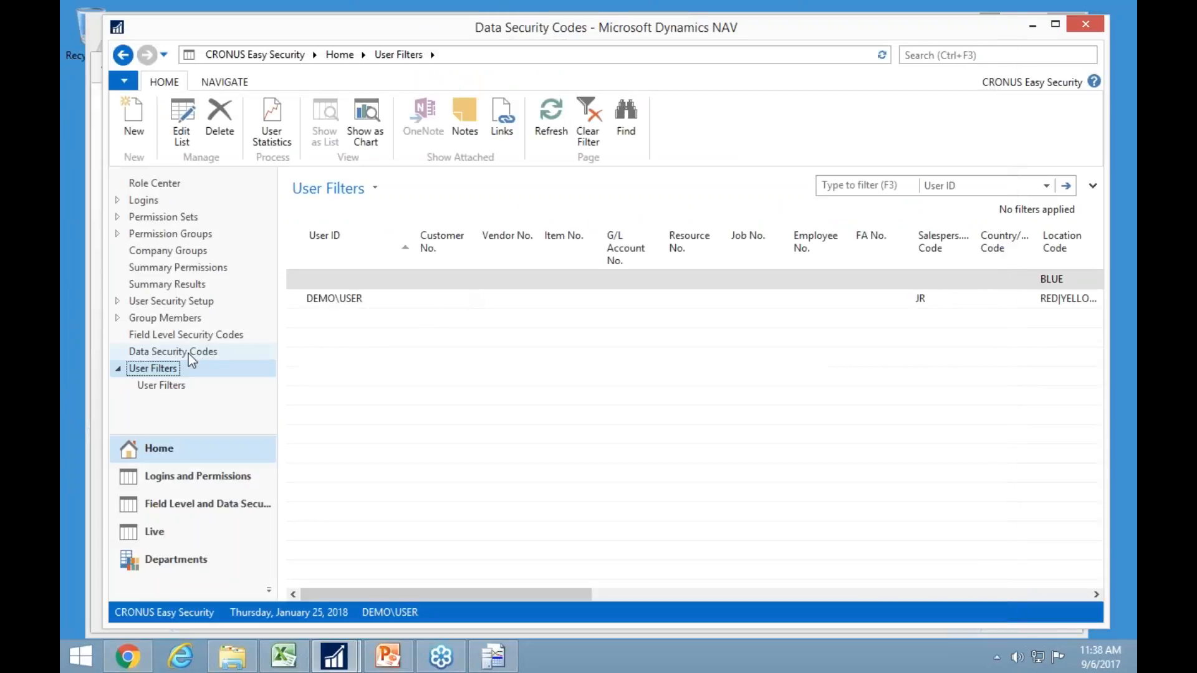
left_click(479, 301)
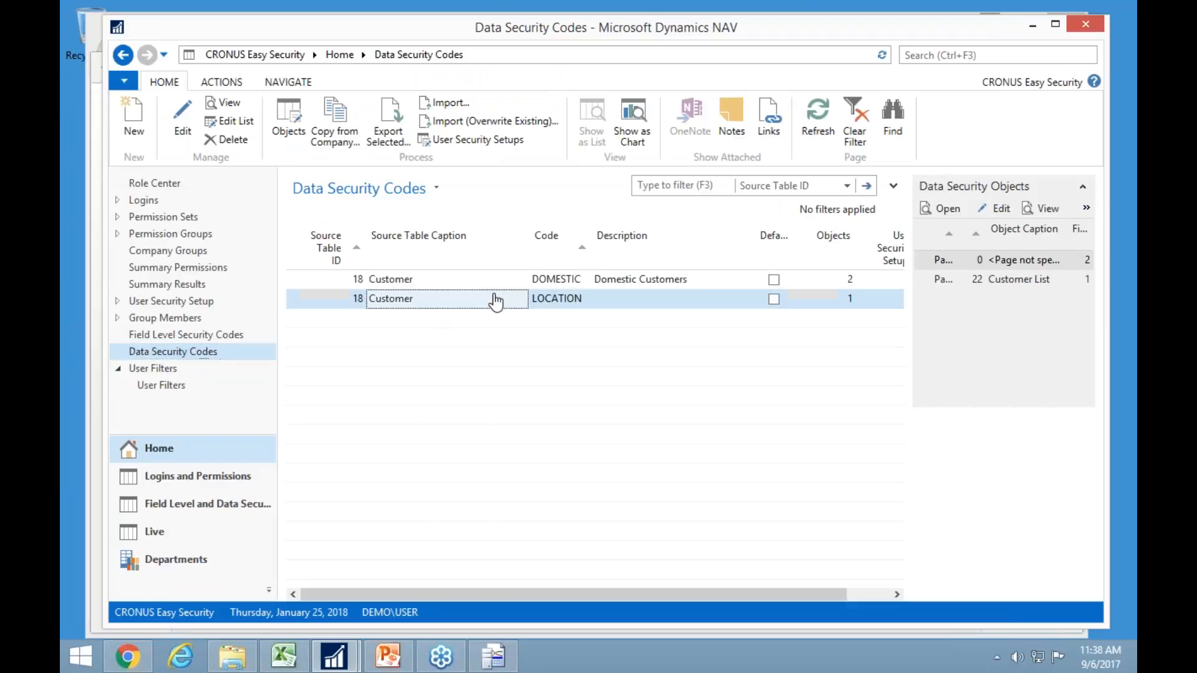
left_click(294, 120)
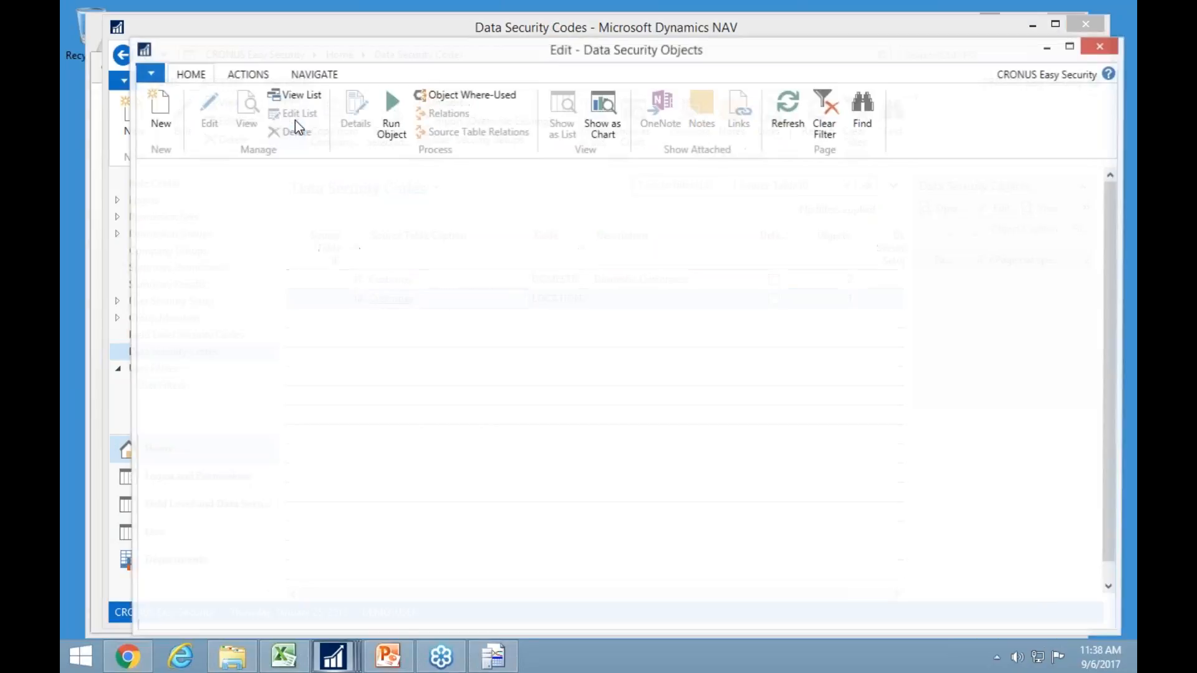
left_click(359, 118)
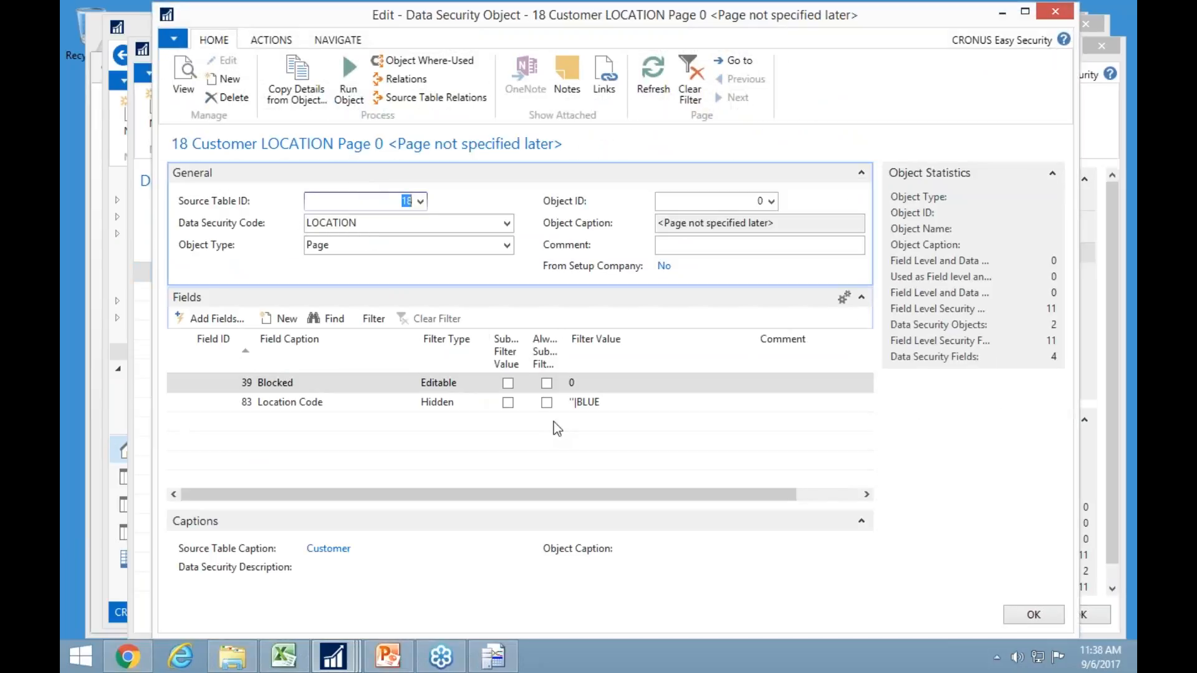
left_click(505, 404)
left_click(508, 403)
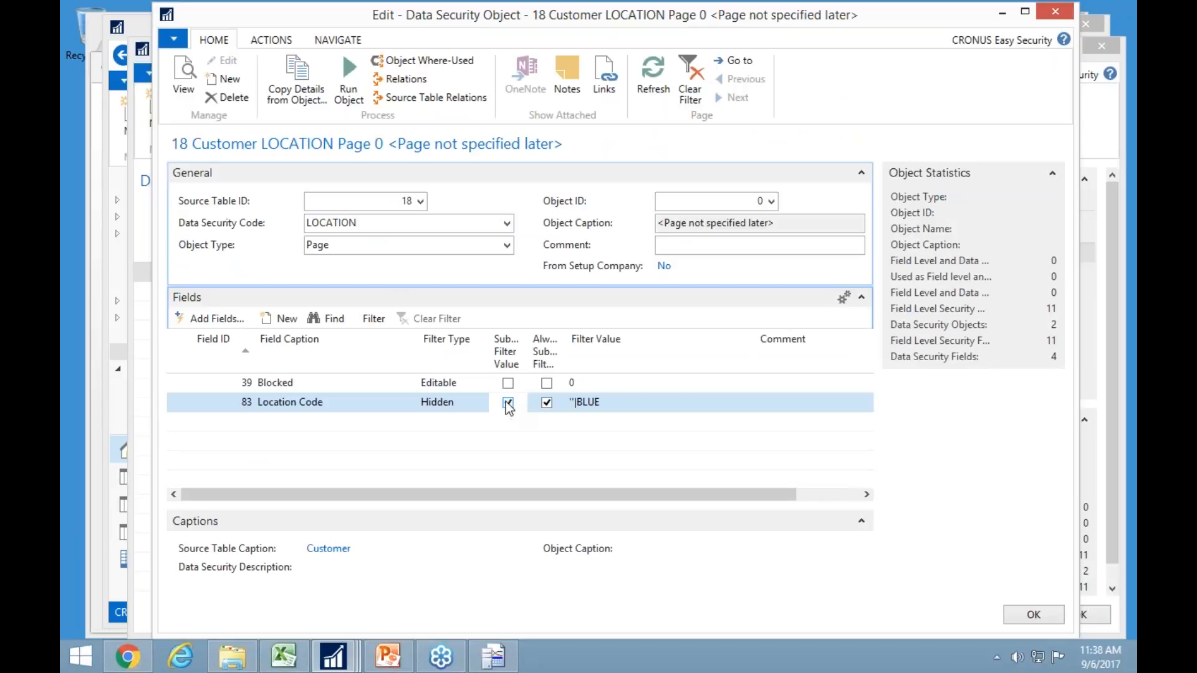
Set the Location Code filter value to ''|%UF_LOCAT% using the UF_LOCAT dynamic filter, and close the object details and the objects list.
left_click(615, 407)
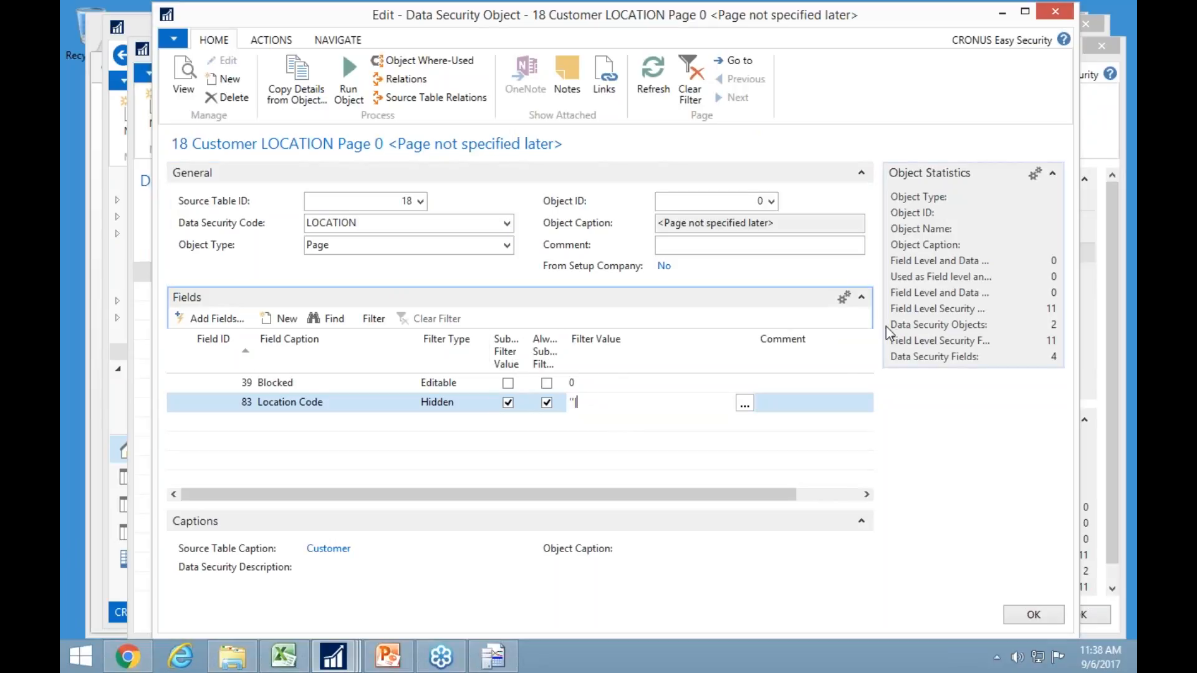
left_click(750, 403)
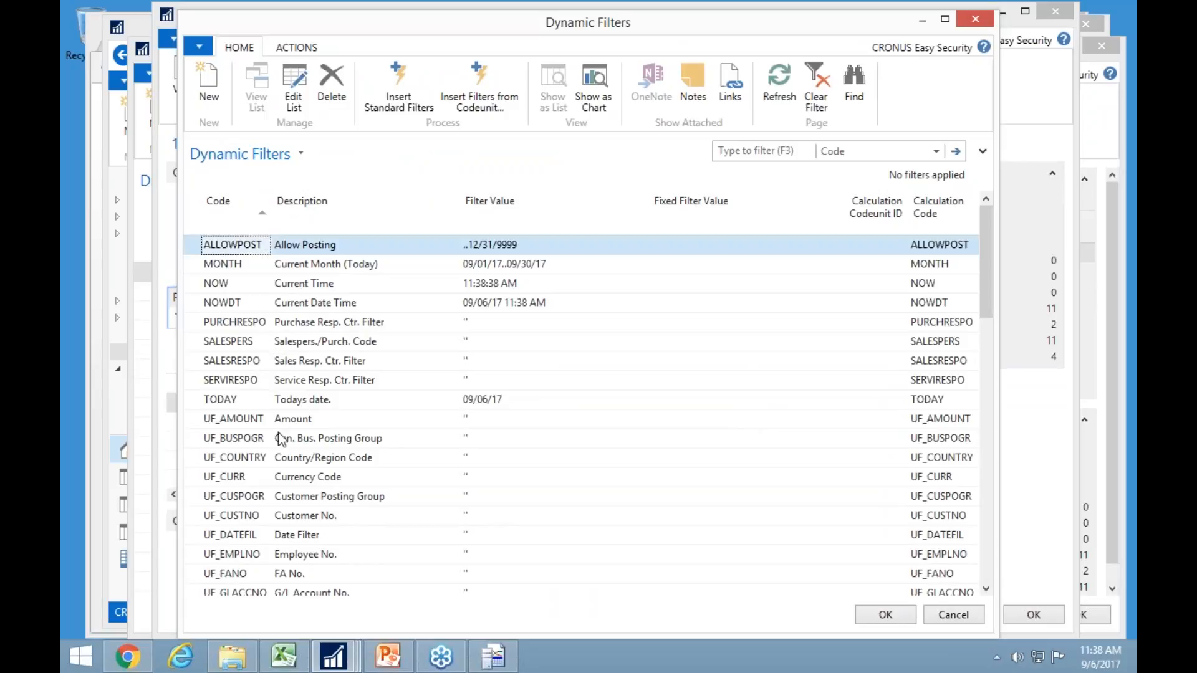
scroll(246, 548, "down", 4)
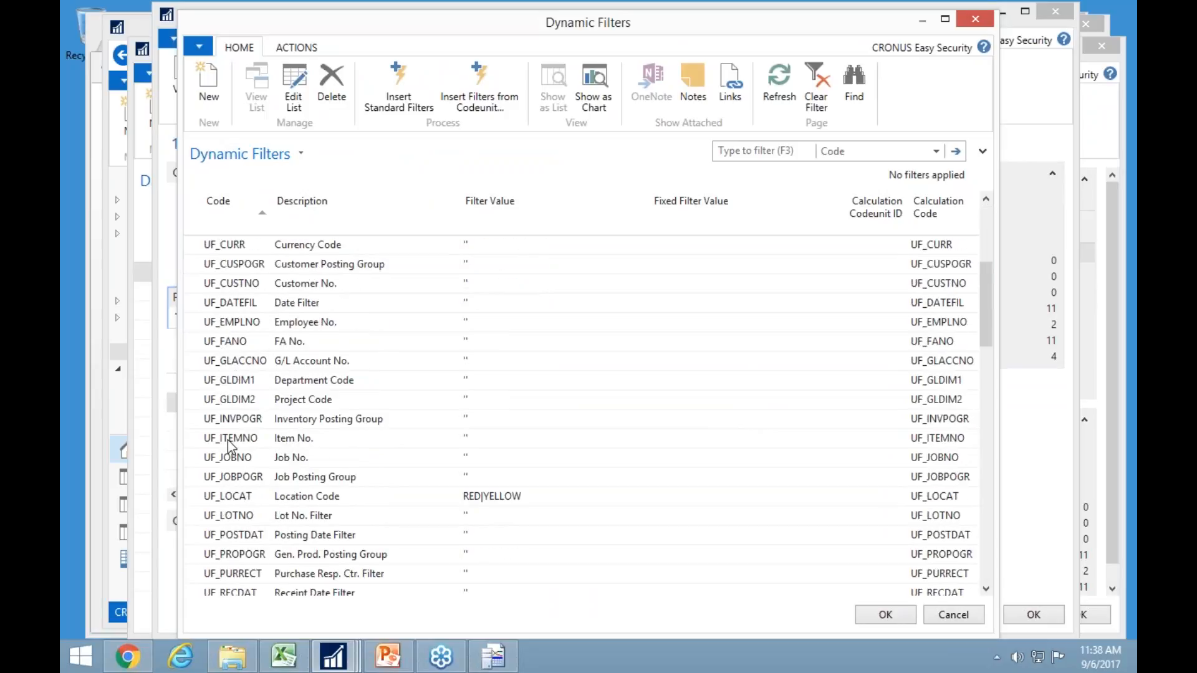
scroll(245, 541, "down", 5)
scroll(246, 539, "down", 1)
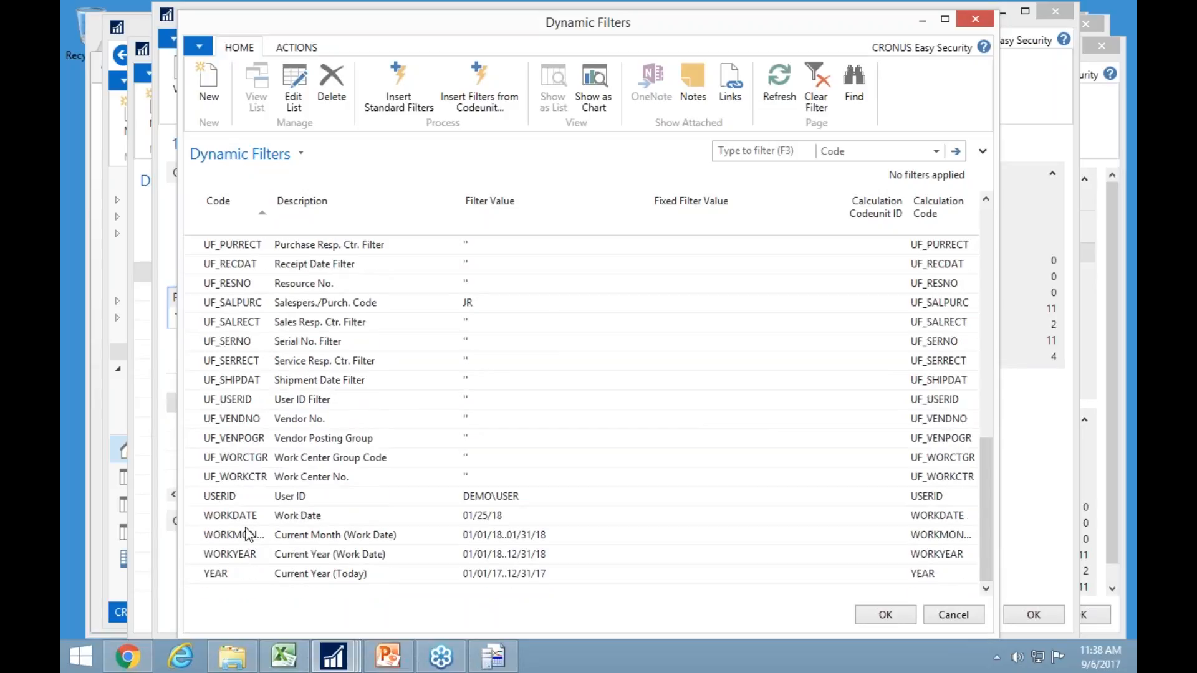
scroll(248, 535, "up", 3)
left_click(237, 346)
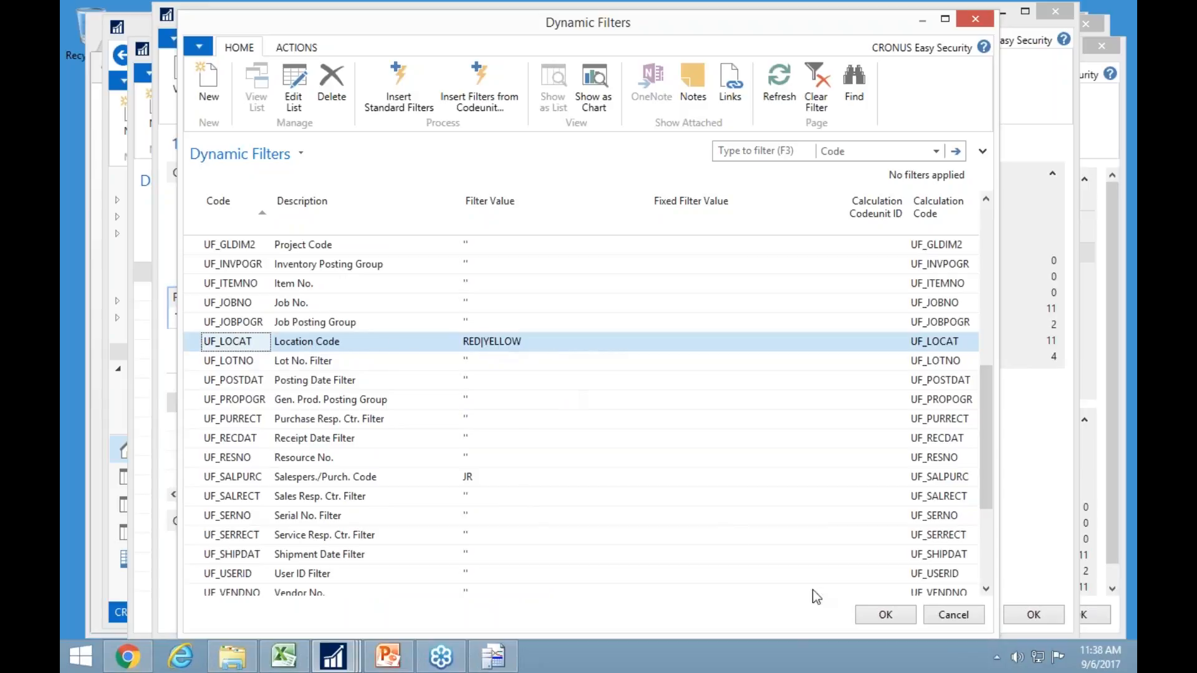
left_click(886, 615)
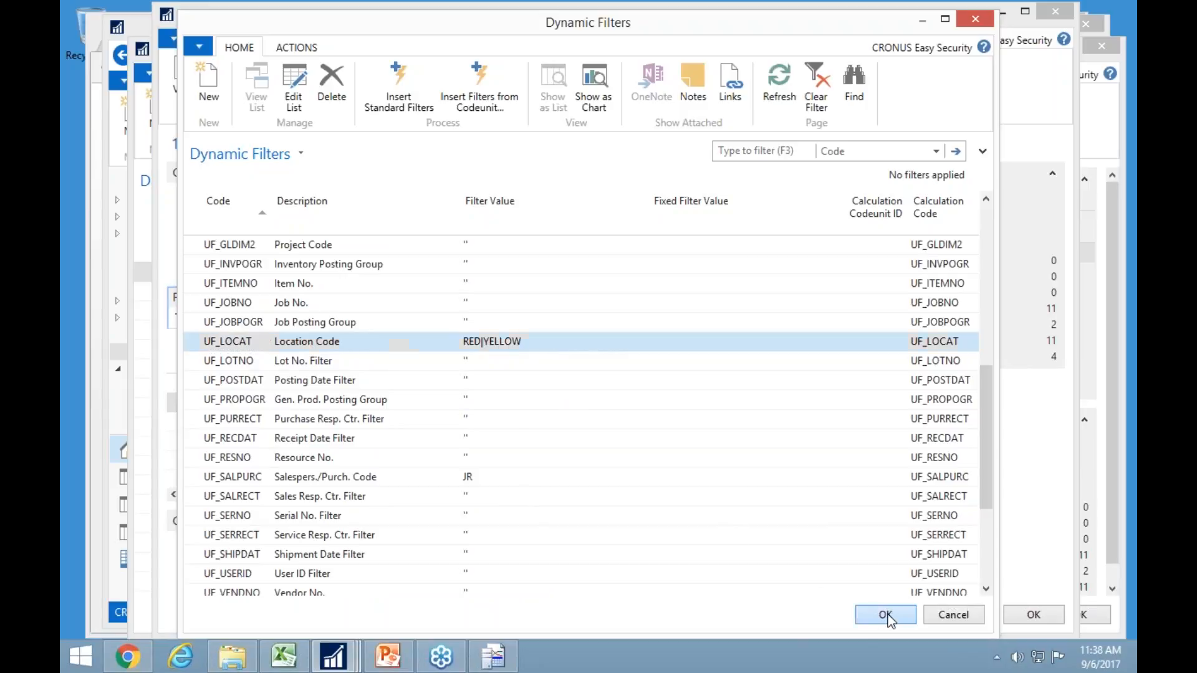
key("Up")
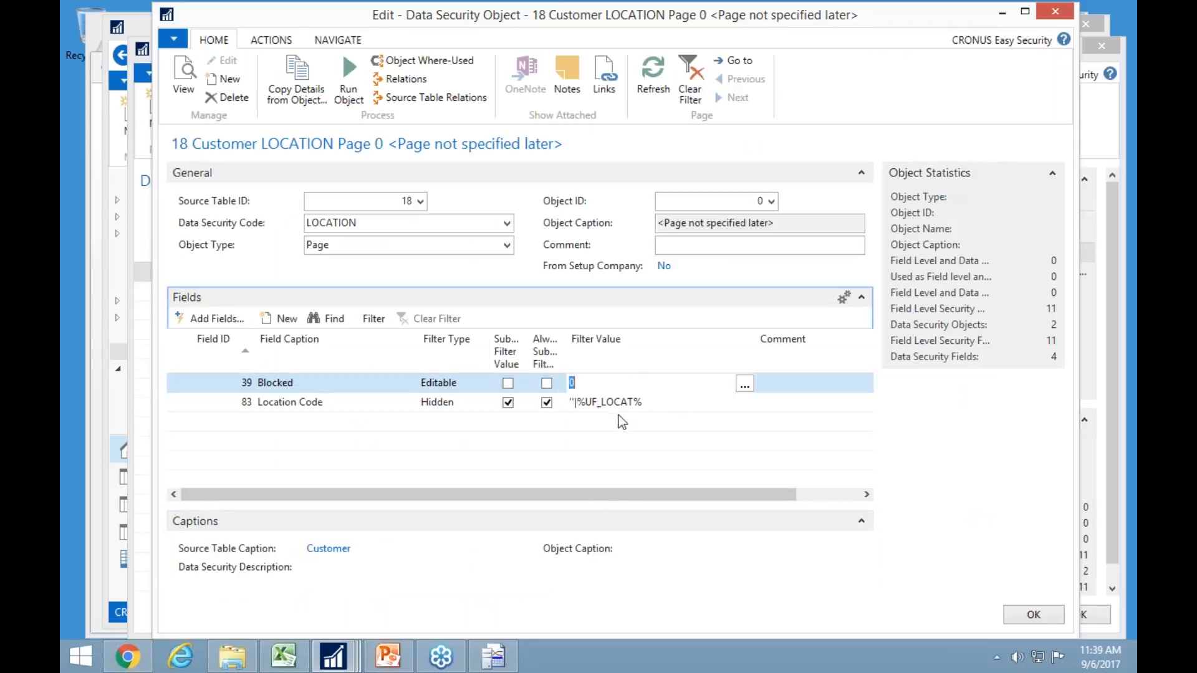
left_click(1035, 623)
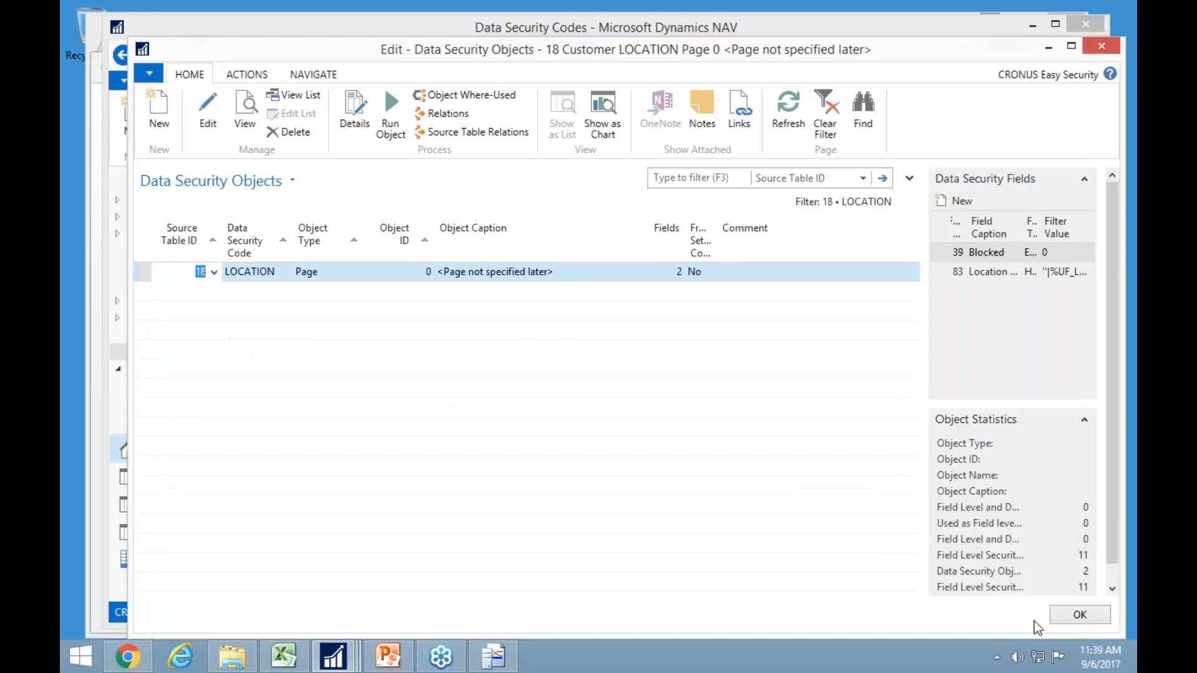
left_click(1079, 621)
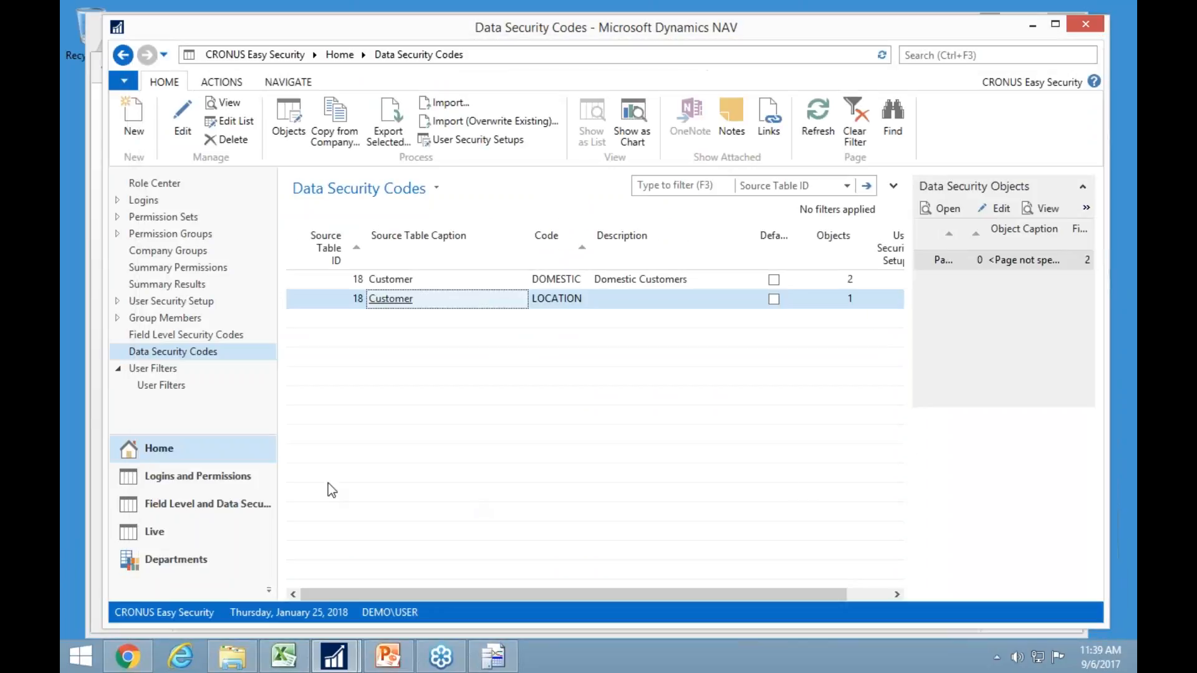
Test the user filter by examining the location codes in the customer list.
left_click(189, 558)
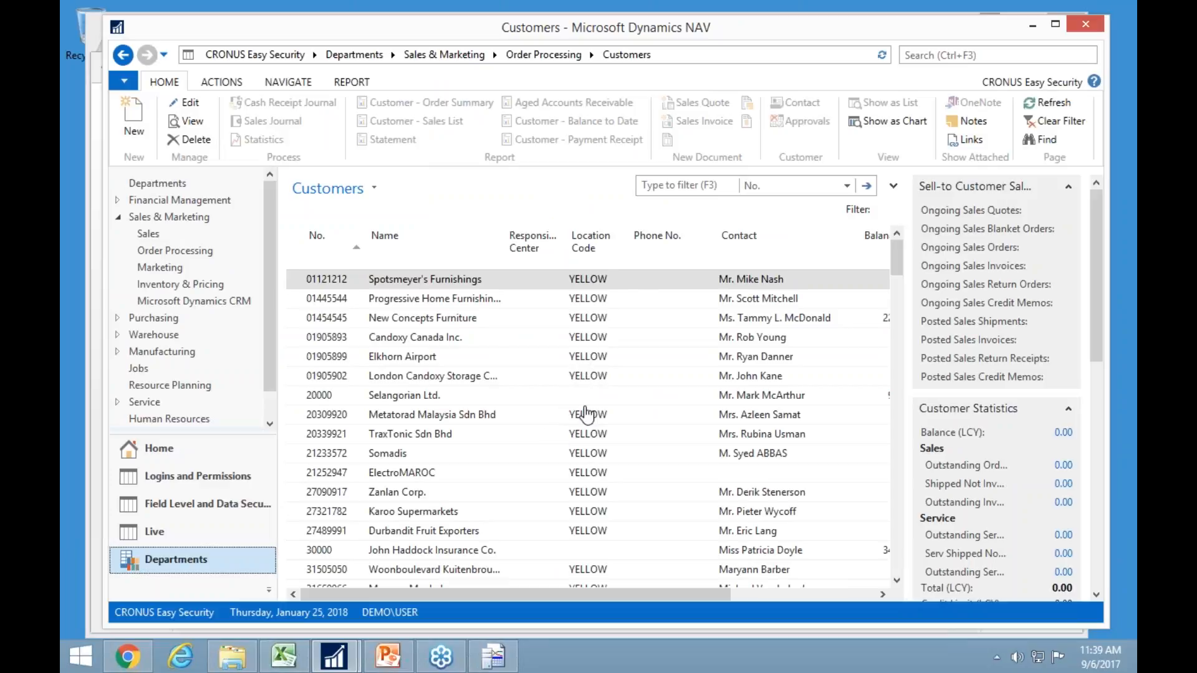
scroll(574, 415, "down", 6)
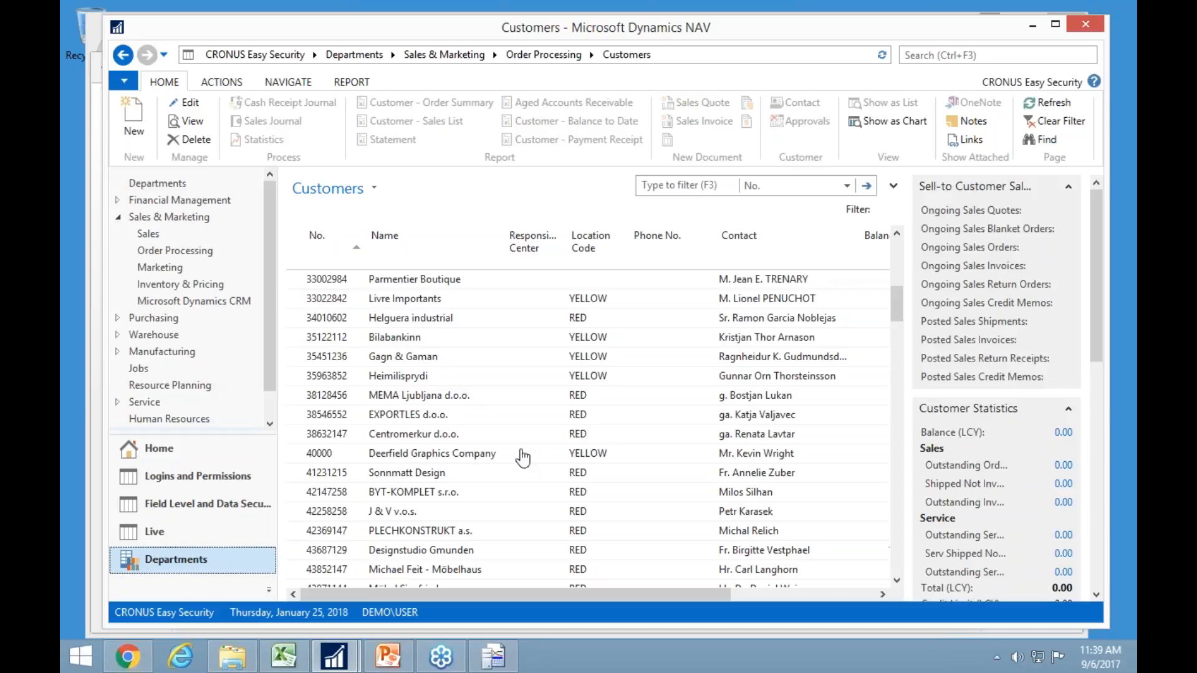
scroll(428, 399, "up", 7)
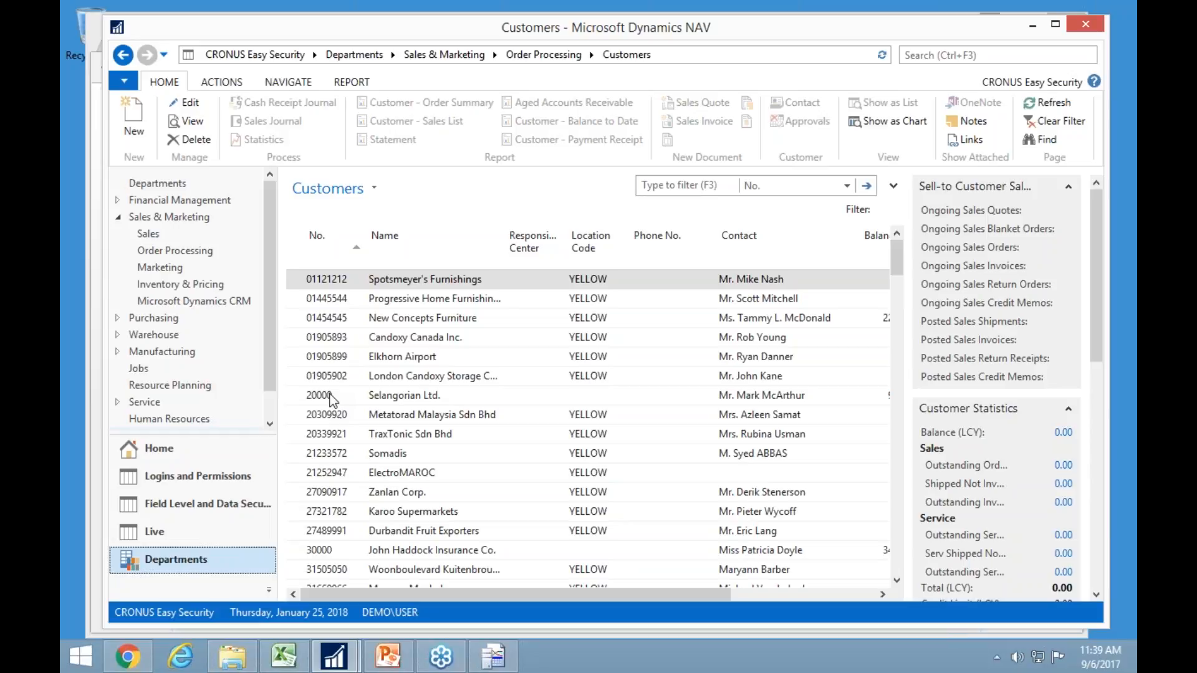
Switch to PowerPoint and start the slide show from the Demonstration slide.
left_click(389, 659)
key("shift+F5")
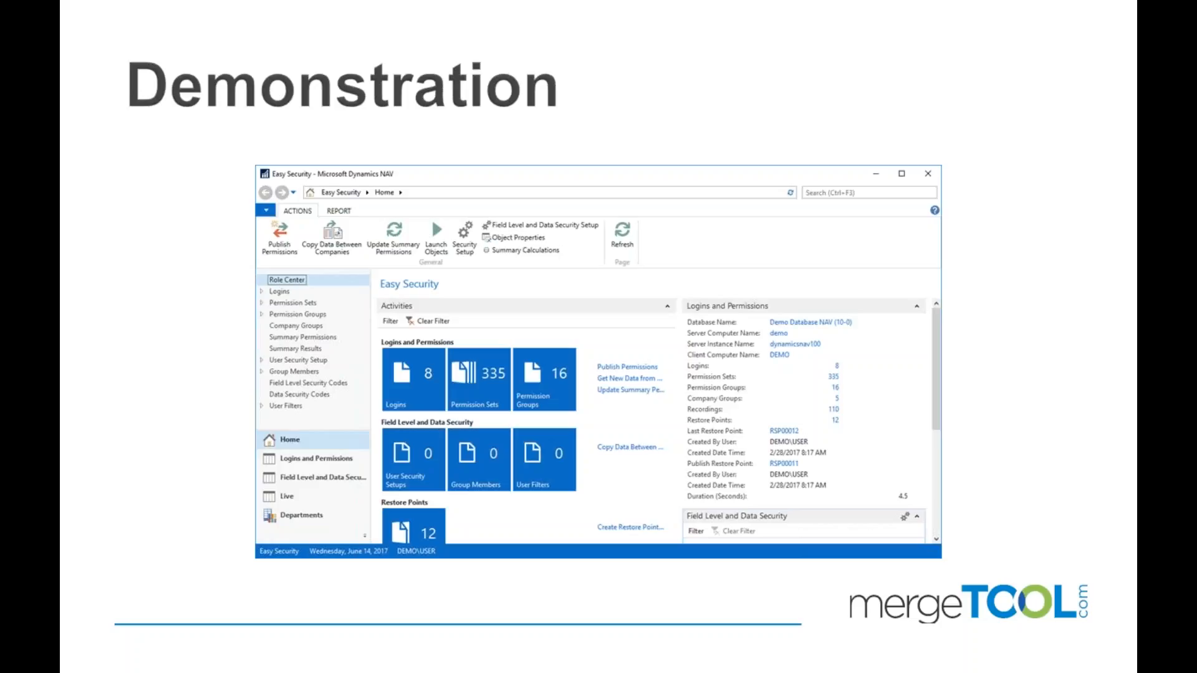
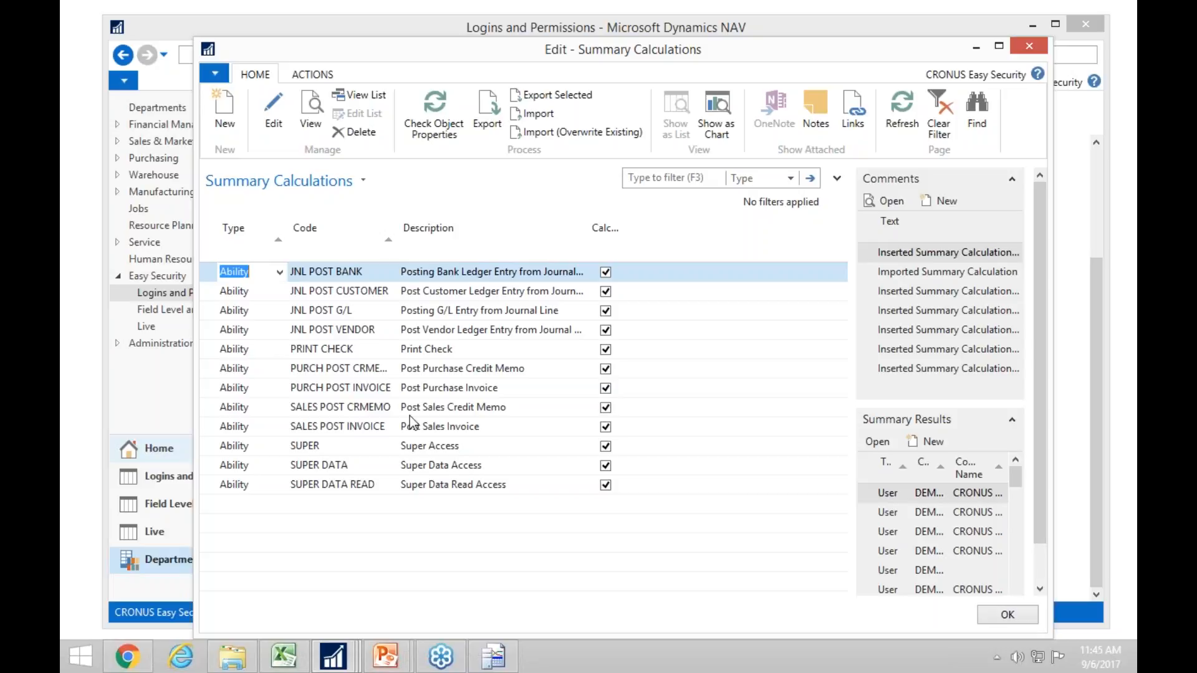
Examine the User Types Mapping sheet in Excel, then return to Dynamics NAV and close Summary Calculations to view the Logins and Permissions page.
left_click(300, 656)
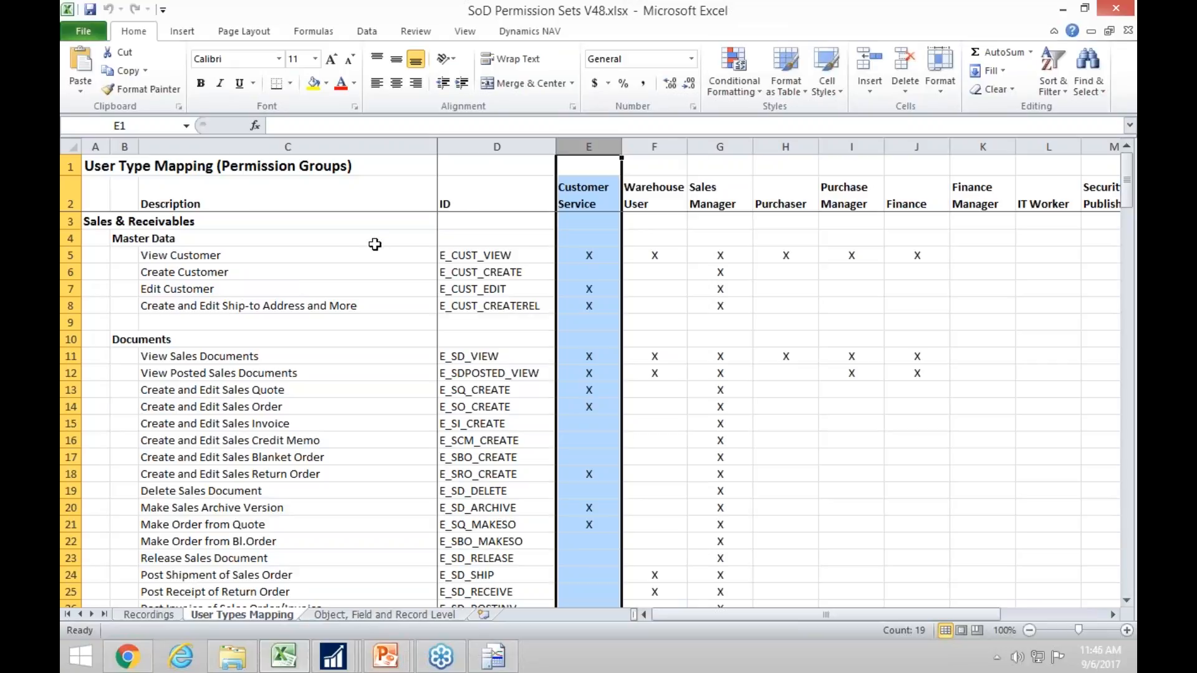
left_click(1062, 9)
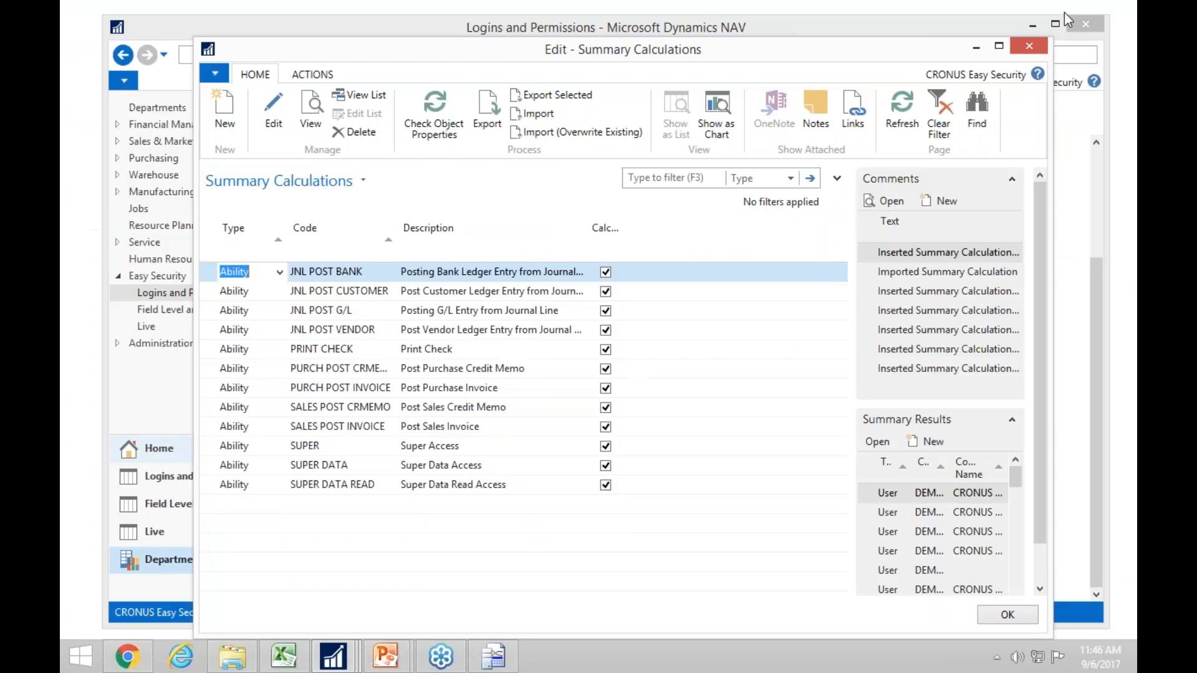
left_click(1029, 46)
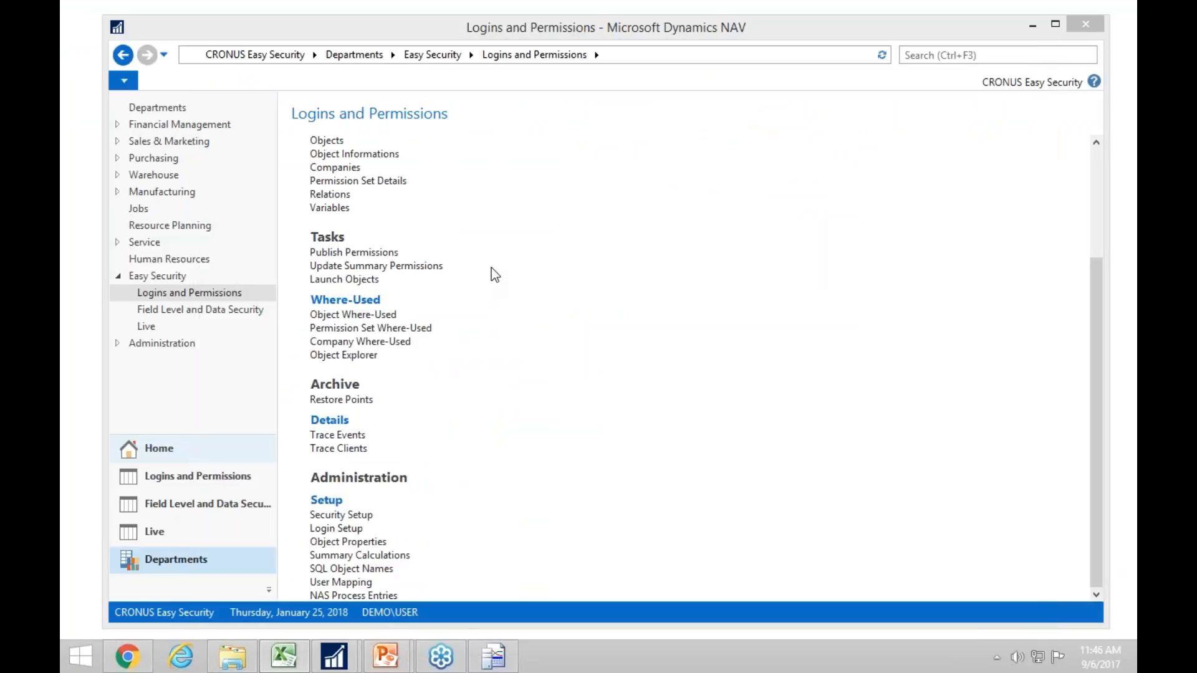
scroll(495, 274, "up", 4)
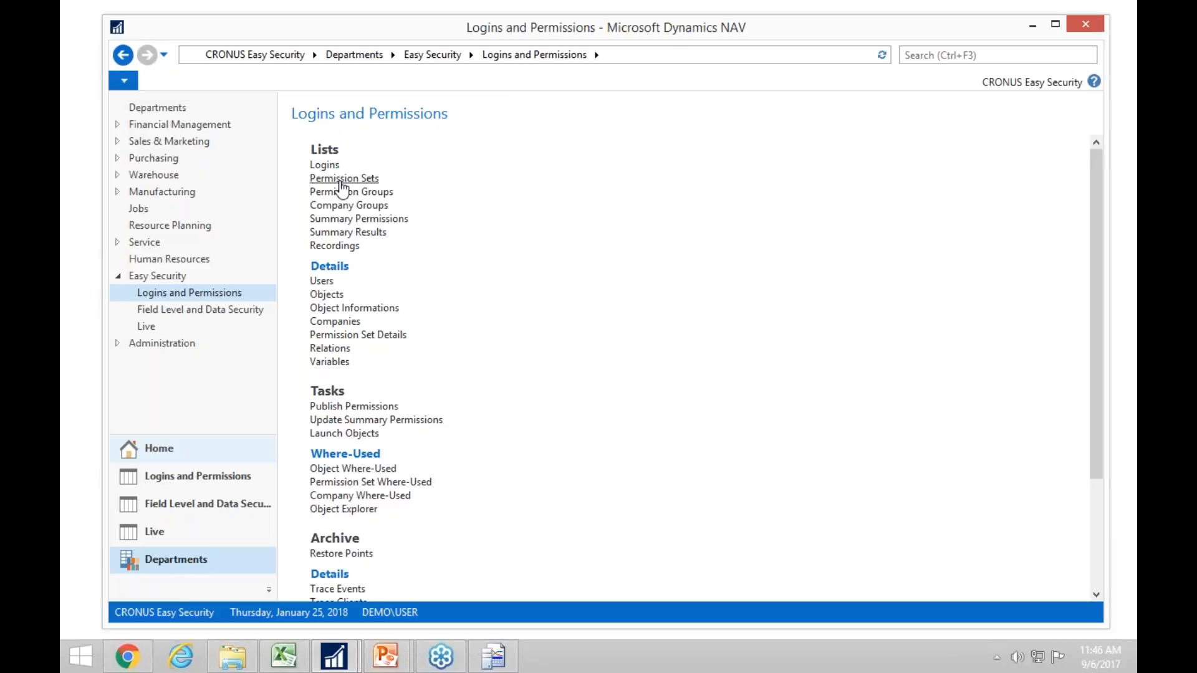
Examine the Customer Service column of the User Types Mapping sheet in Excel, then return to the Logins and Permissions page in Dynamics NAV.
left_click(284, 656)
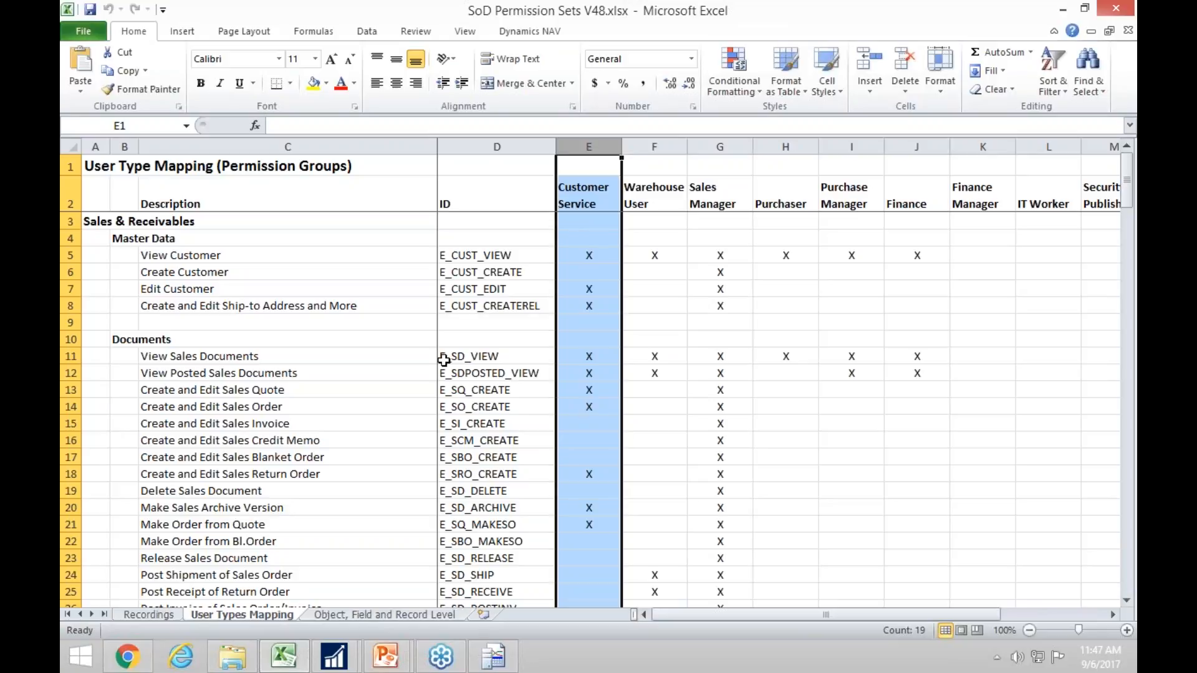
left_click(1064, 9)
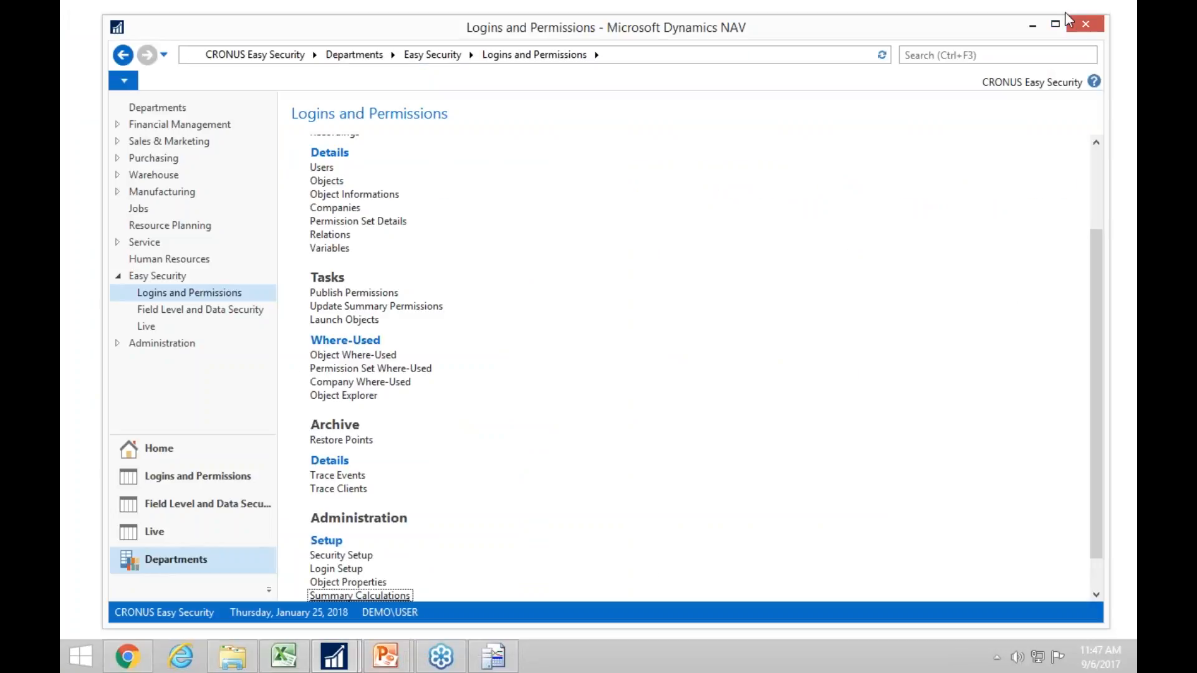
scroll(499, 288, "up", 3)
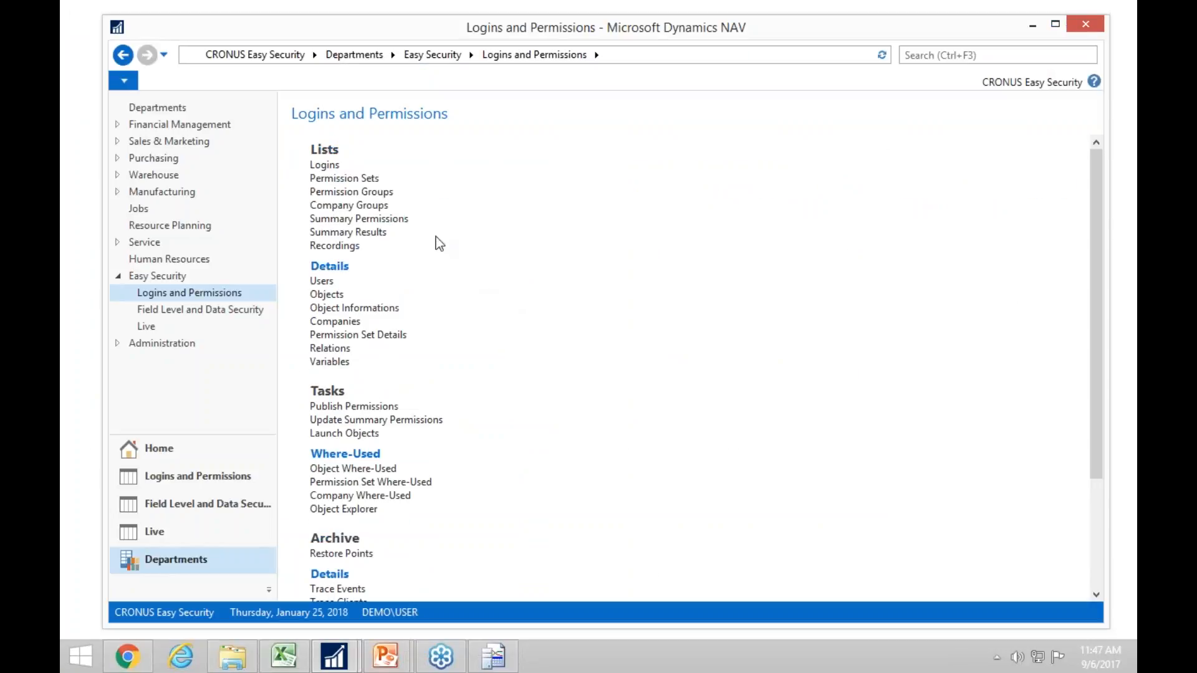
Open the Logins list and review the access controls of all Windows logins without the Login User ID filter, then close them.
left_click(332, 166)
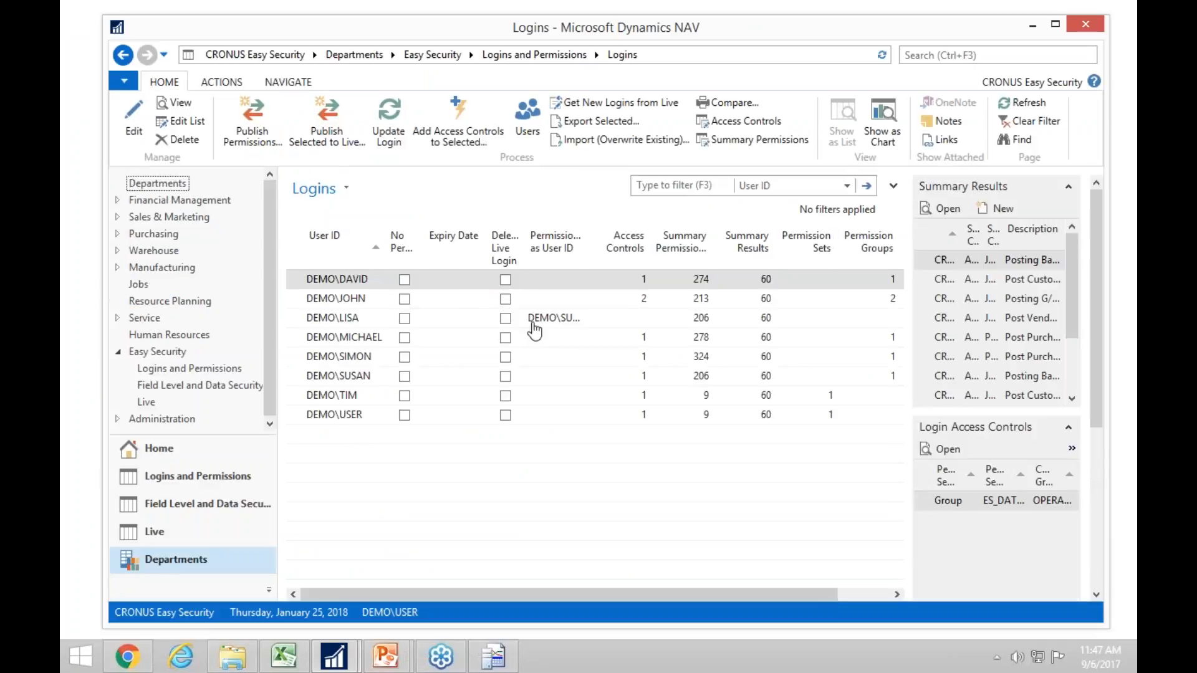
left_click(288, 84)
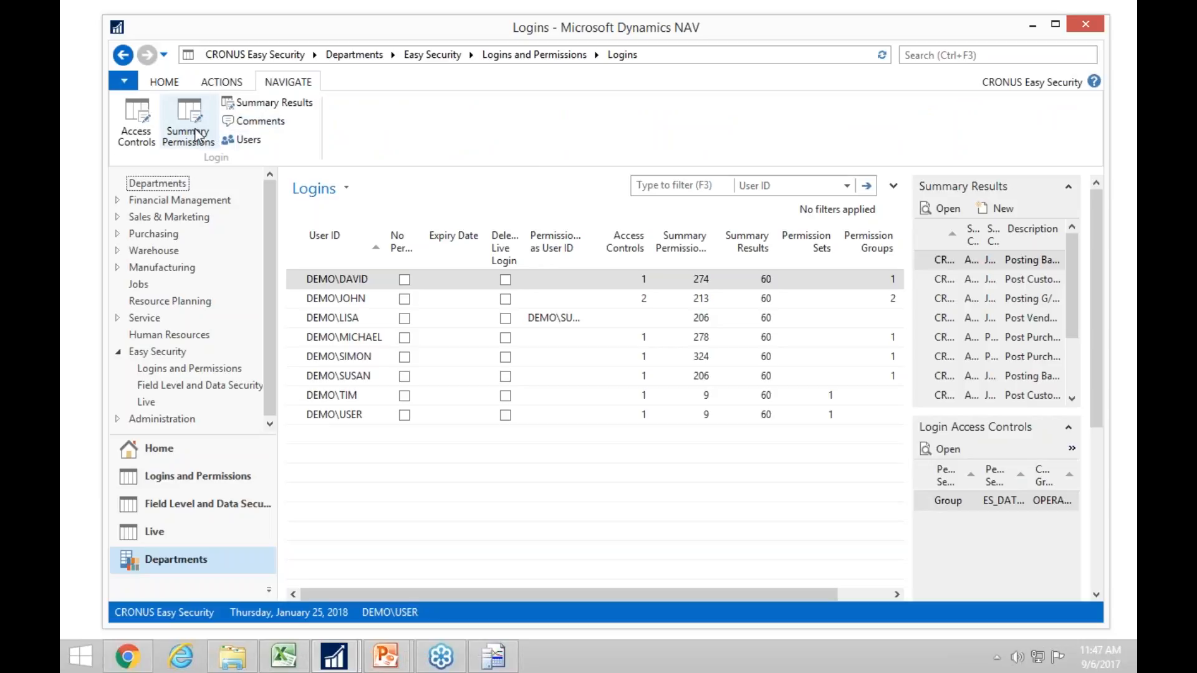
left_click(139, 117)
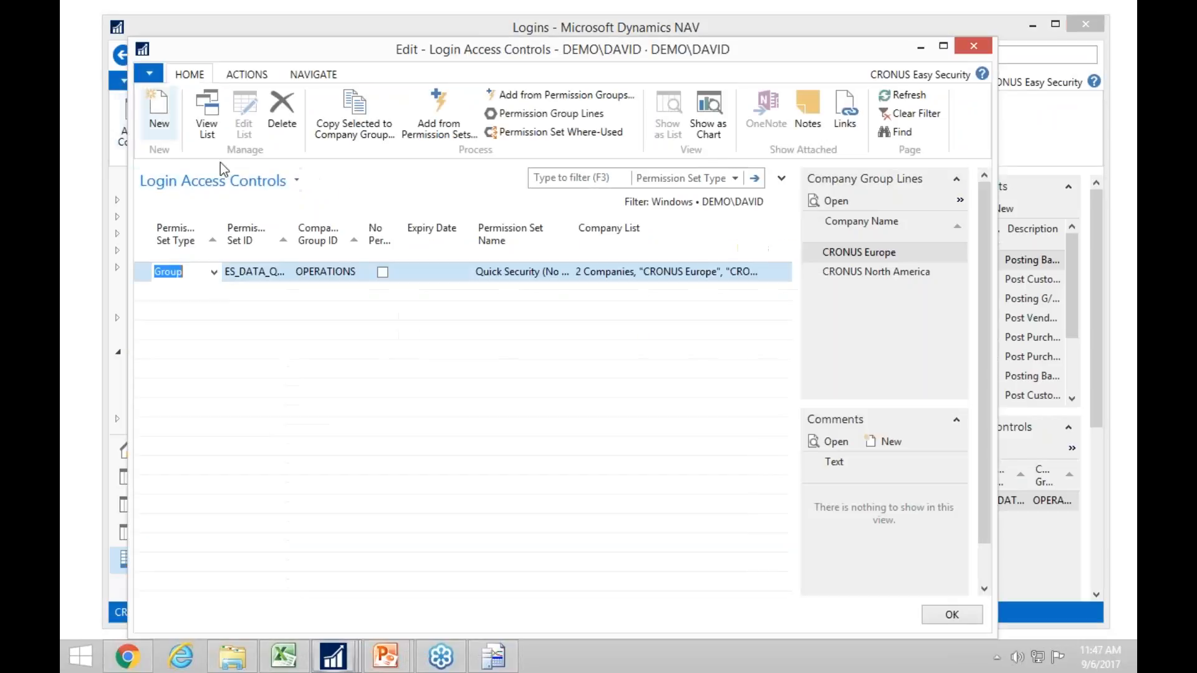
left_click(781, 179)
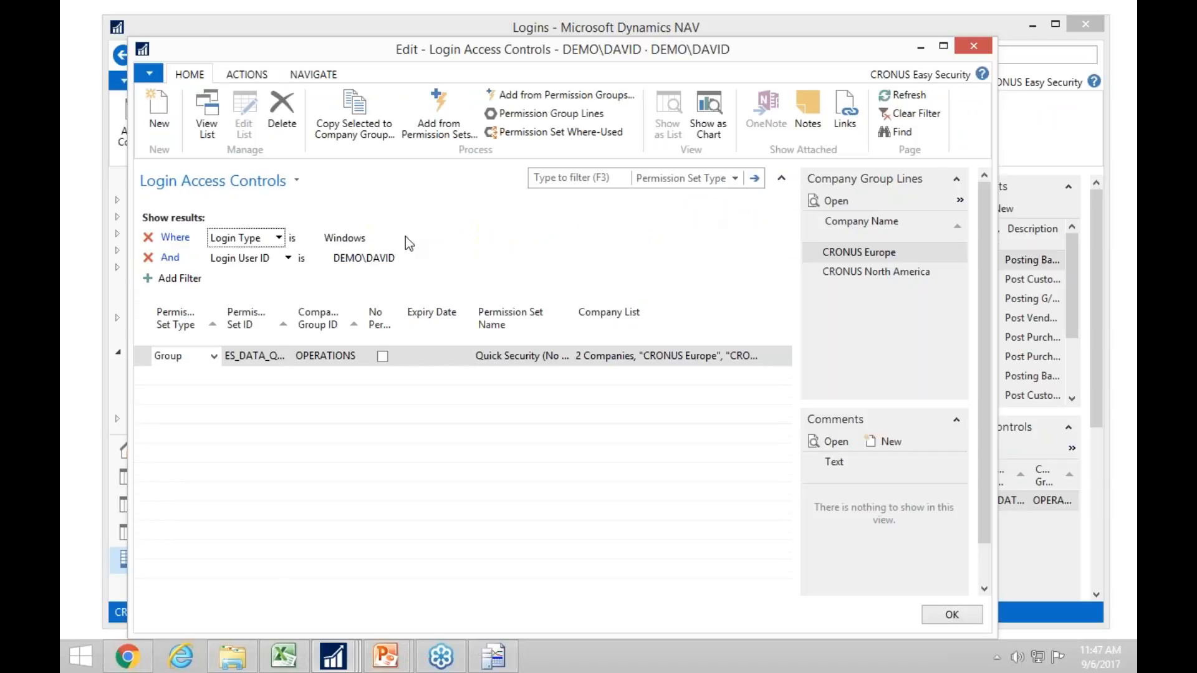
left_click(148, 257)
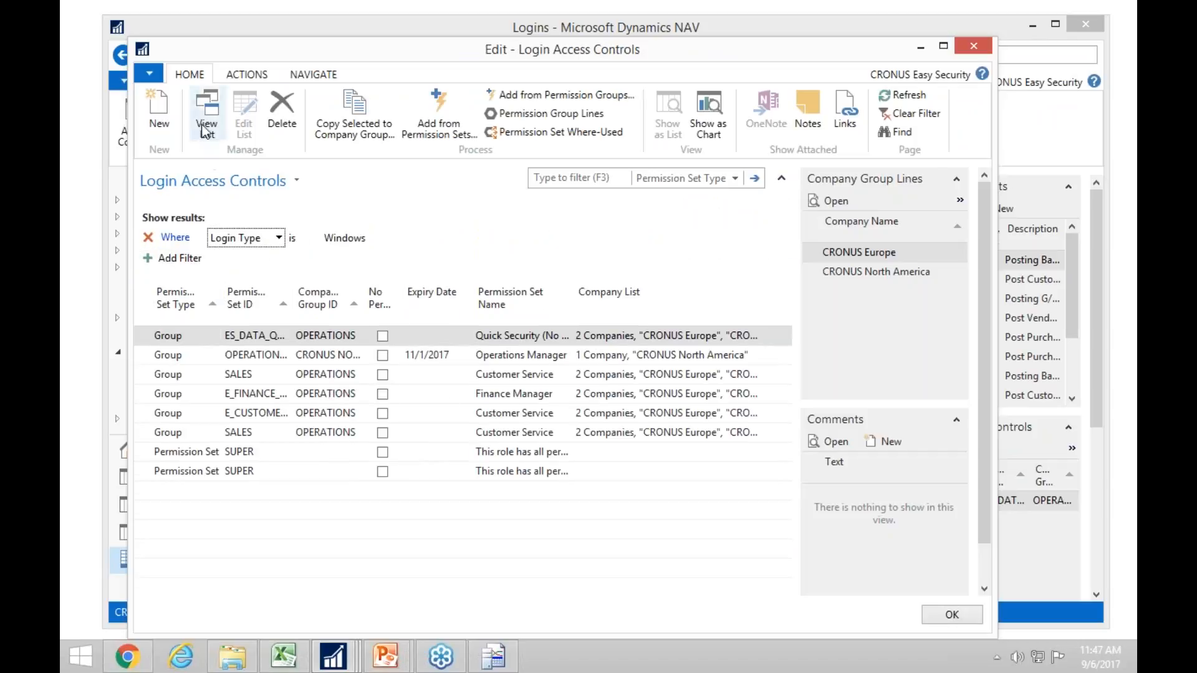
left_click(148, 75)
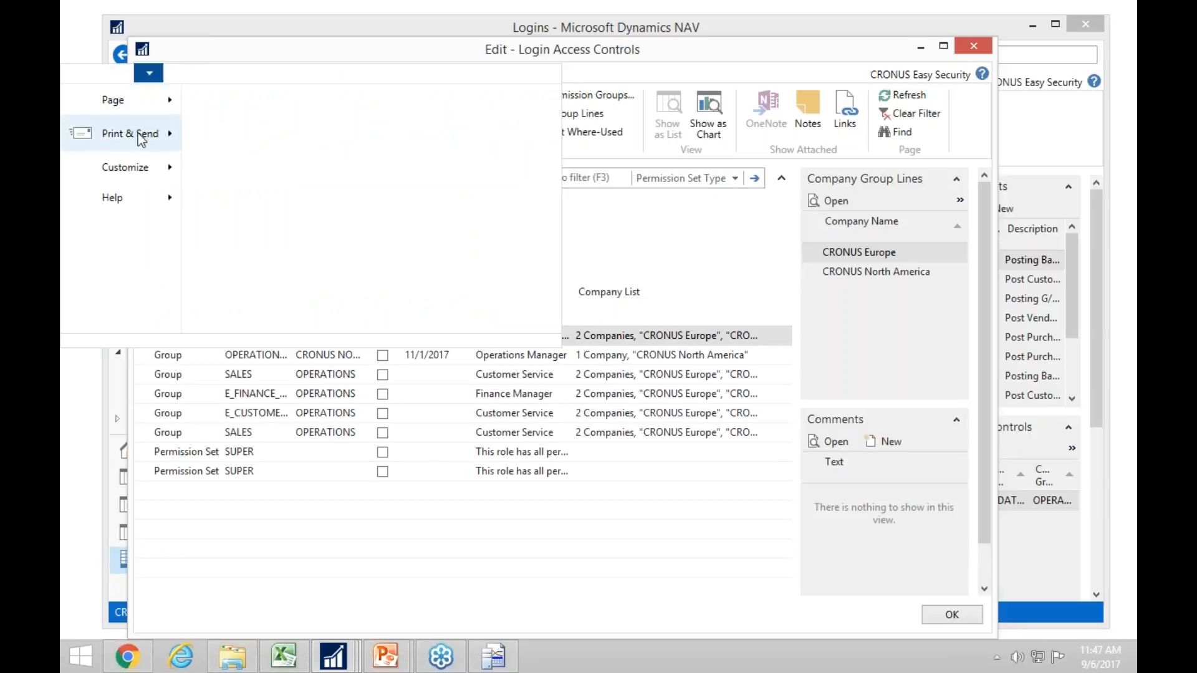
mouse_move(137, 132)
key("Escape")
key("Escape")
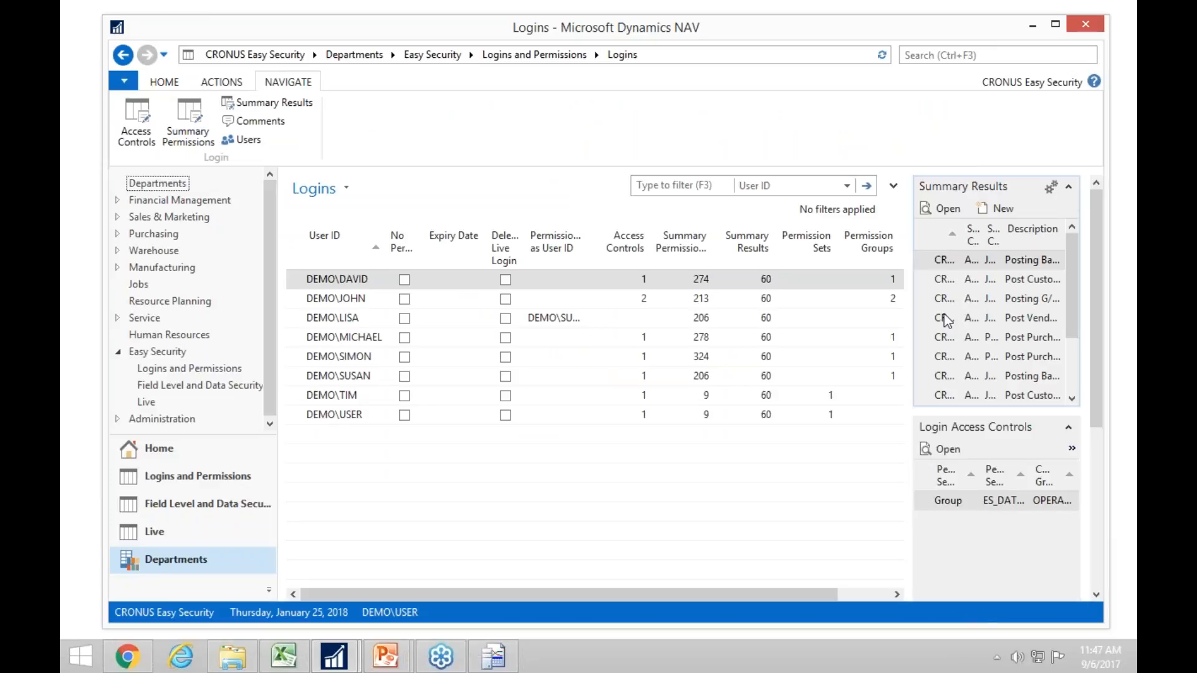
Open the selected login's Summary Results, remove the Code filter to include all users, and widen the Summary Calculation Code column.
left_click(279, 108)
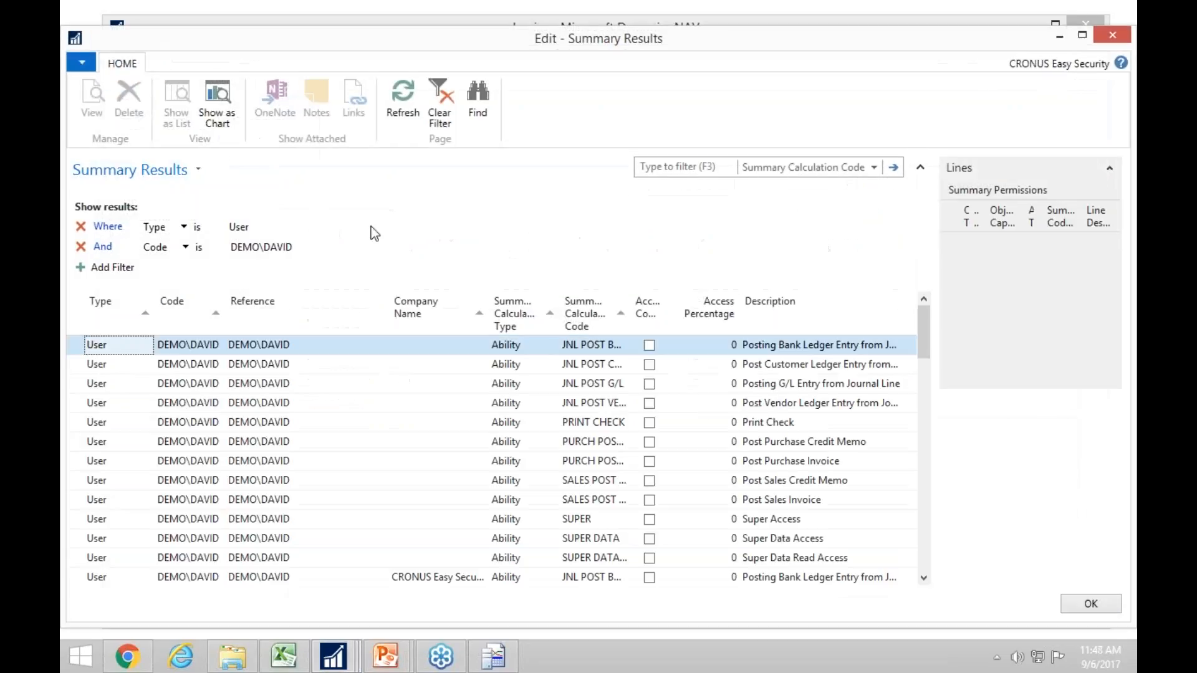
left_click(82, 248)
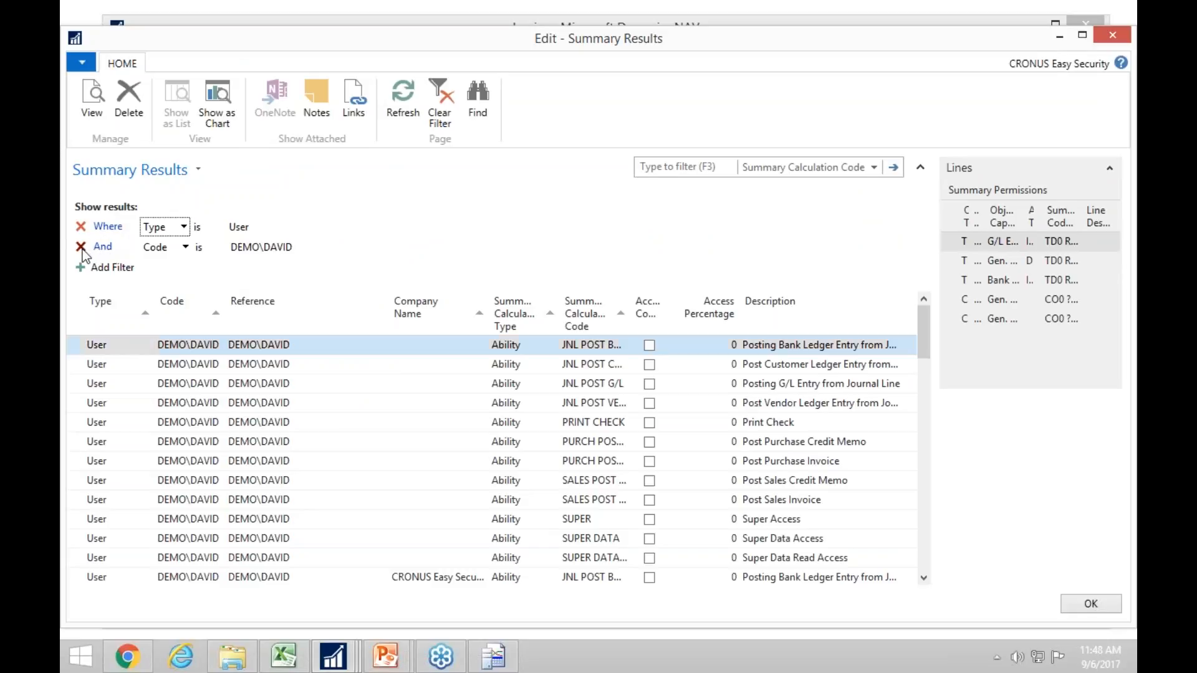
left_click(82, 250)
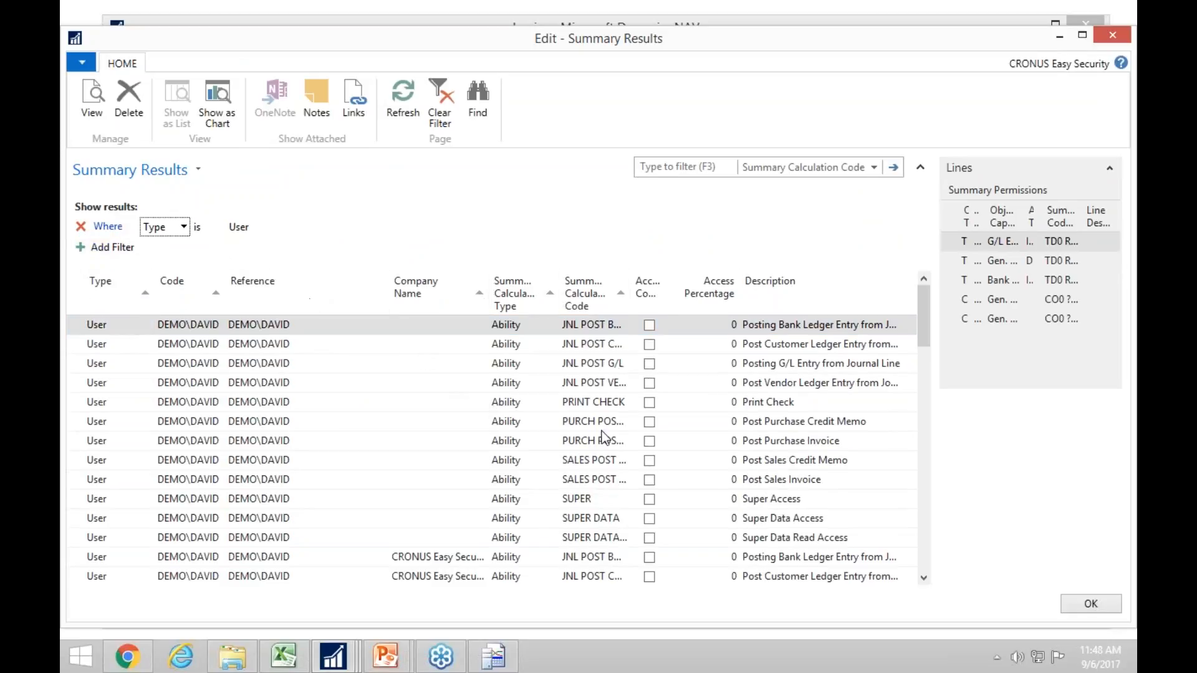
left_click_drag(631, 293, 718, 312)
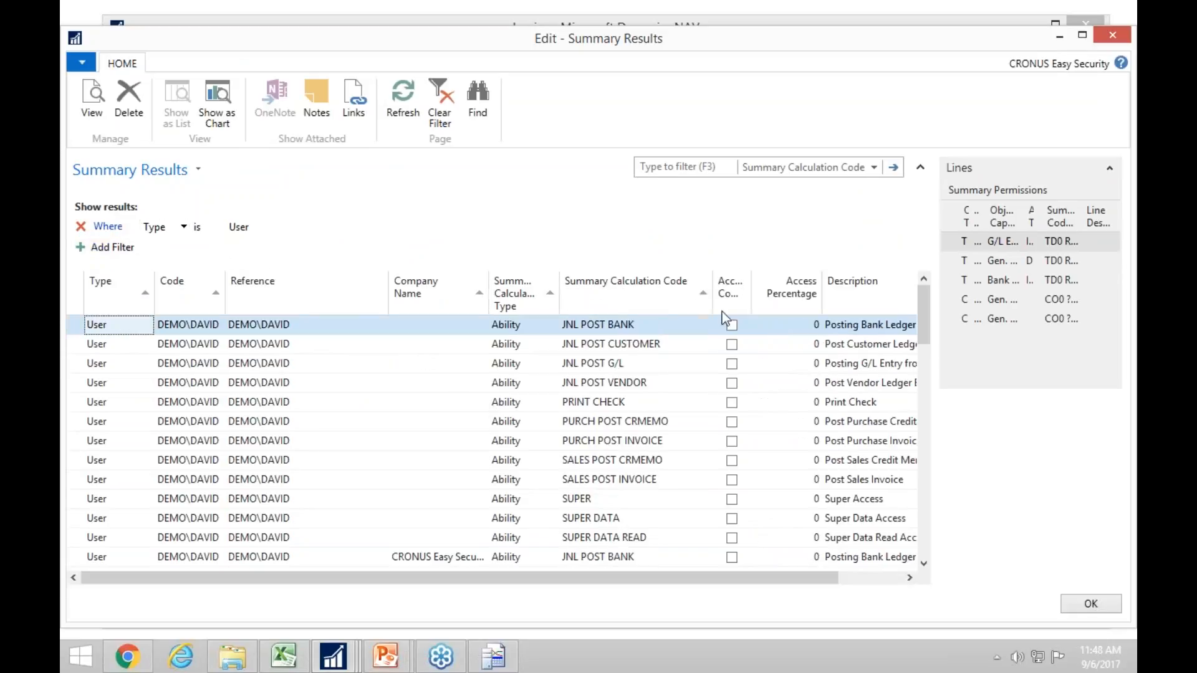
Filter Summary Results to the PRINT CHECK summary calculation code with Access Complete set to Yes.
left_click(594, 404)
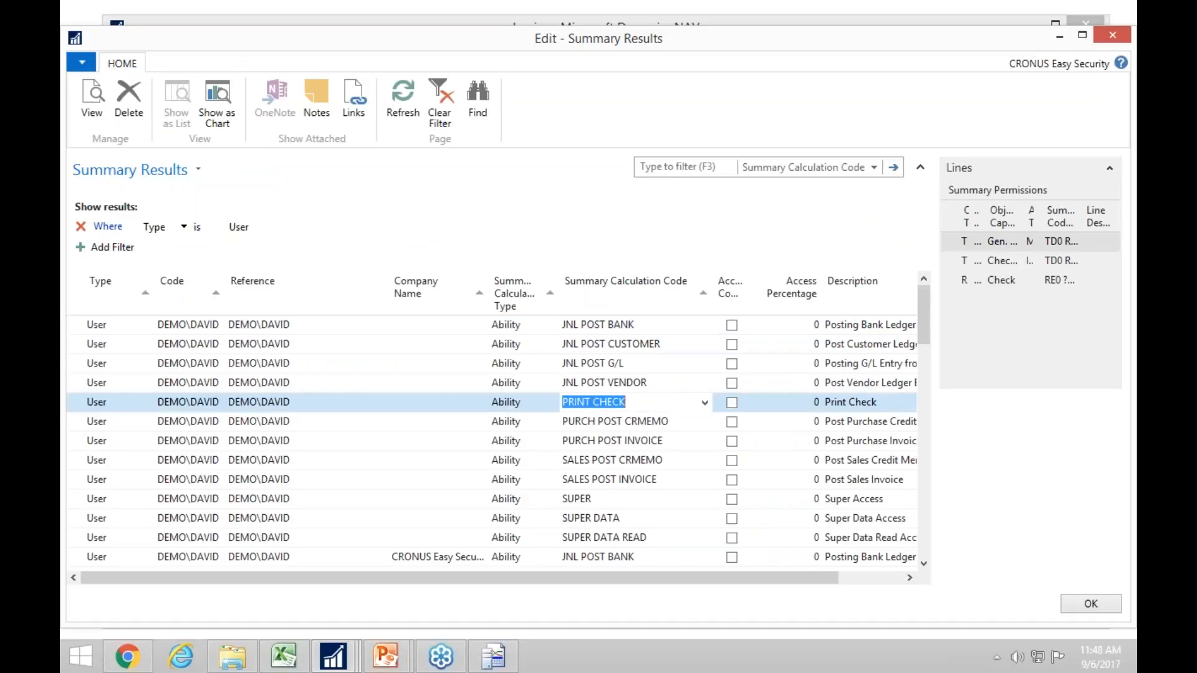
key("alt+F3")
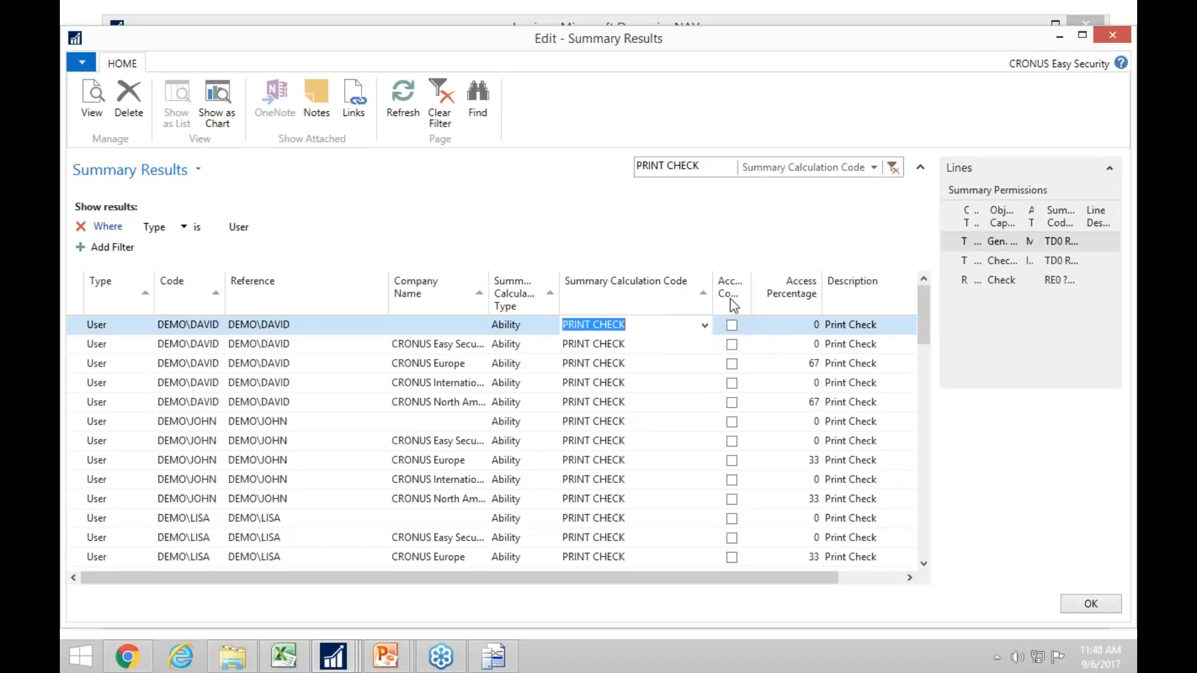
left_click(79, 248)
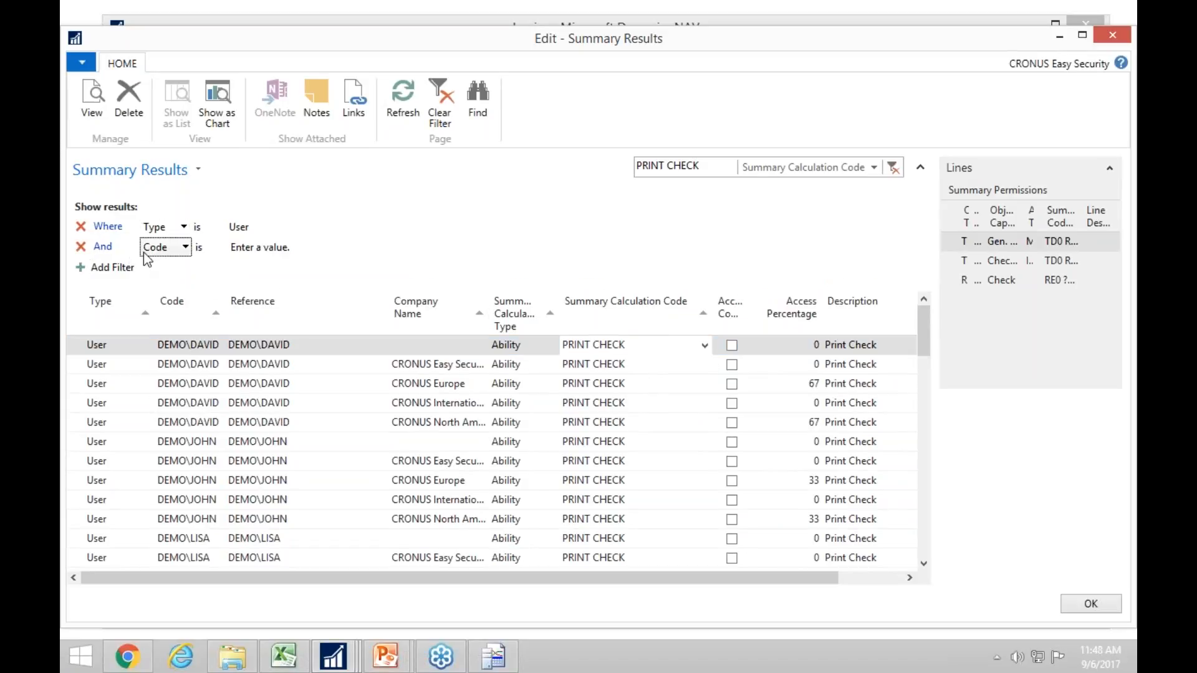
left_click(185, 249)
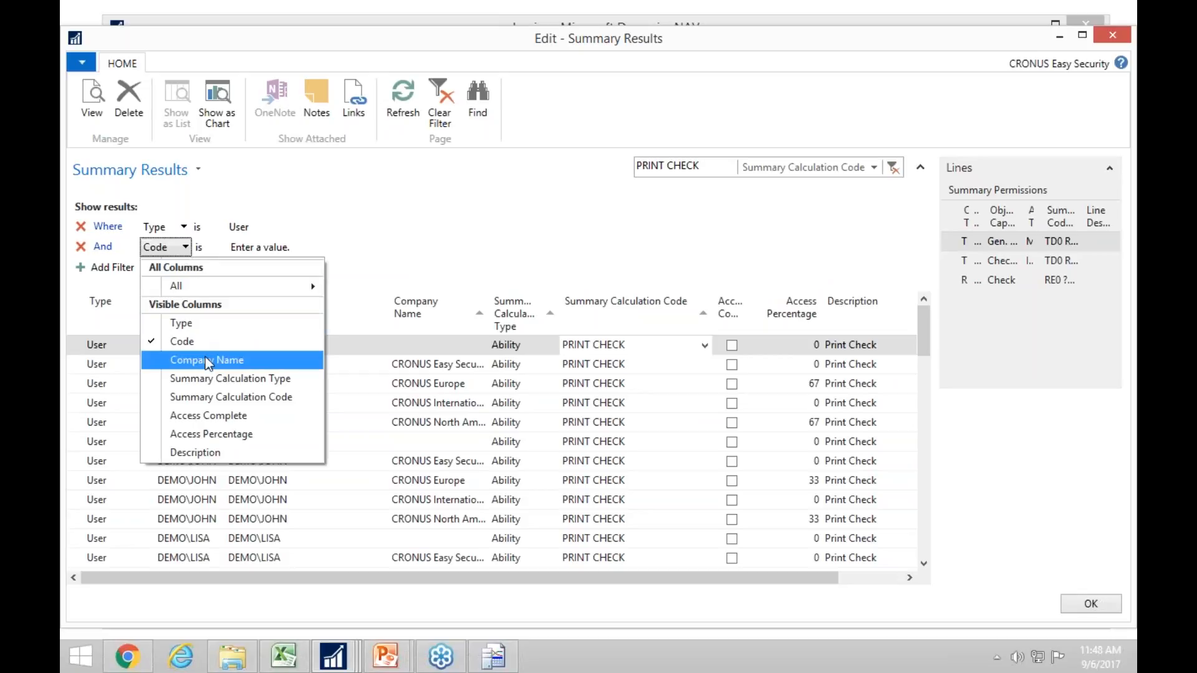
left_click(204, 416)
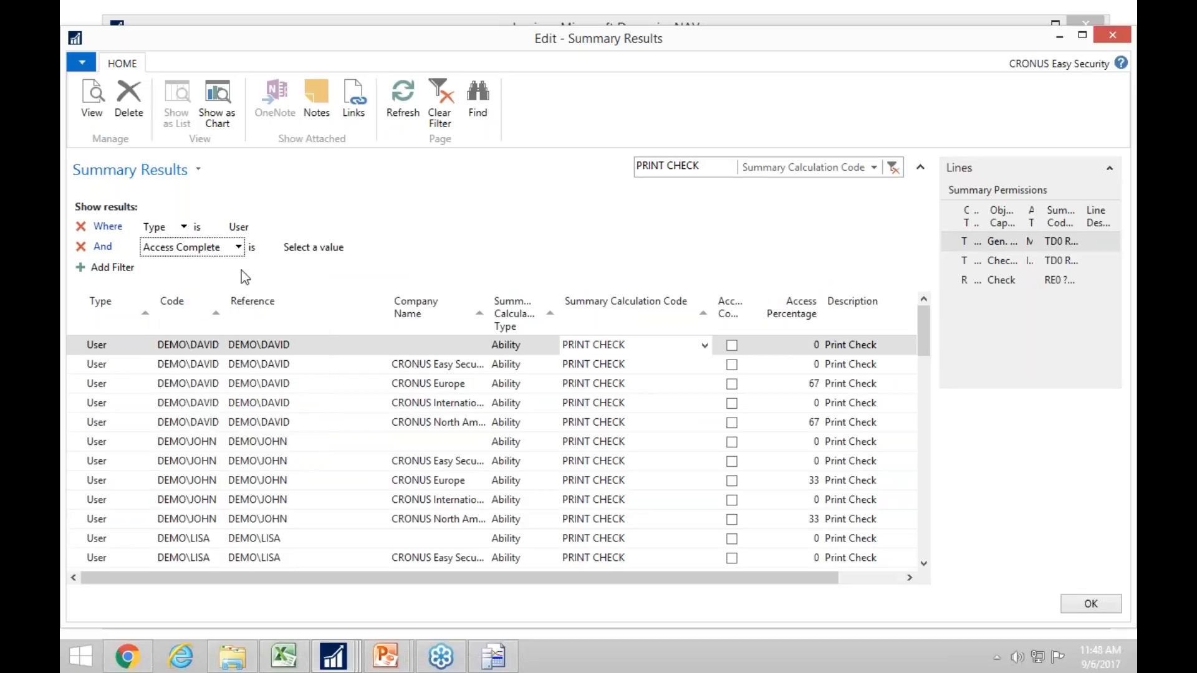
left_click(360, 248)
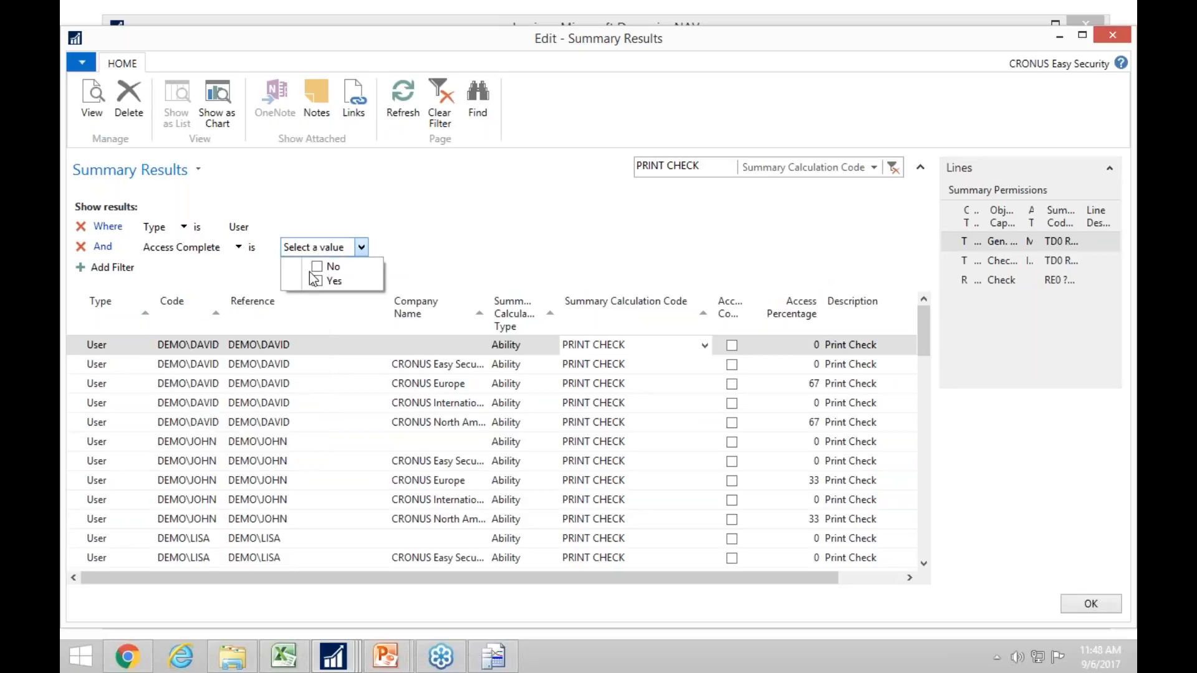
left_click(317, 281)
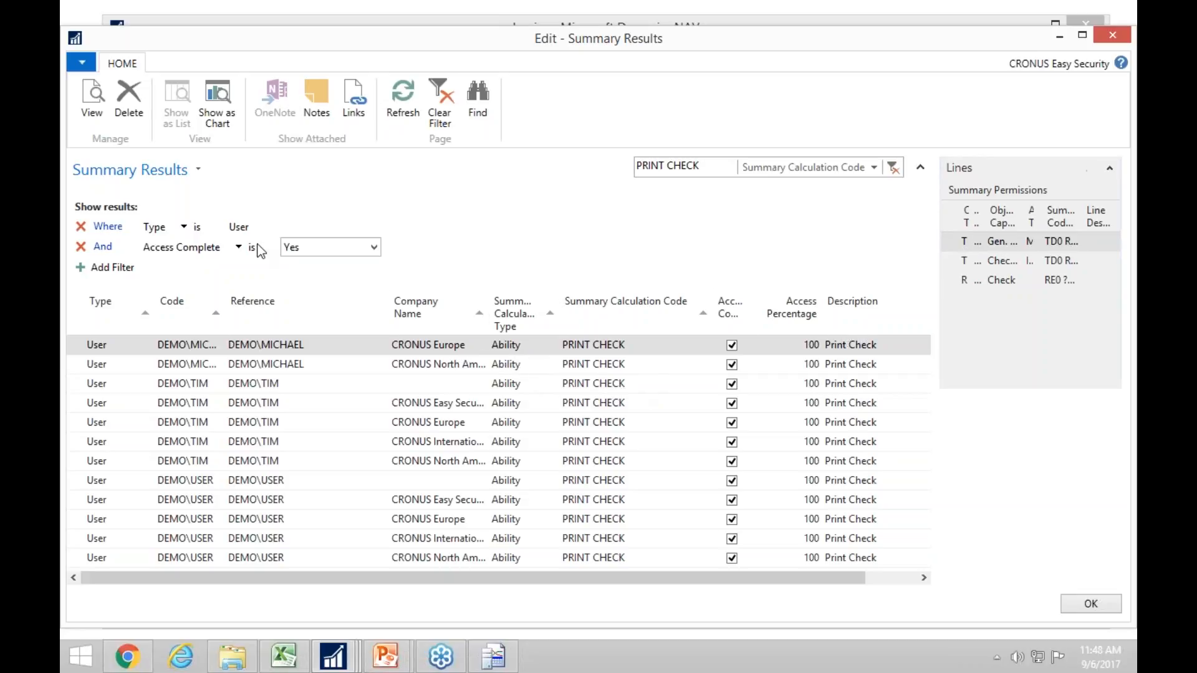
Save the filtered list as a view named "Users that can print Checks" in the Home activity group, and restart the application.
left_click(199, 170)
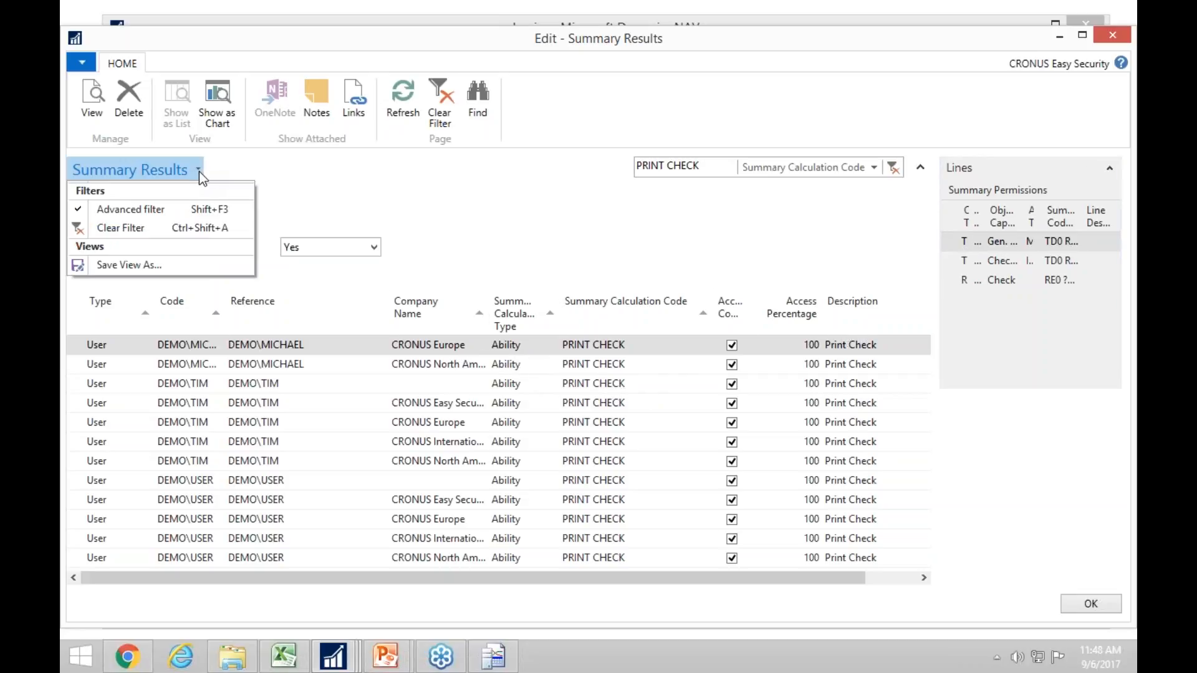
left_click(147, 267)
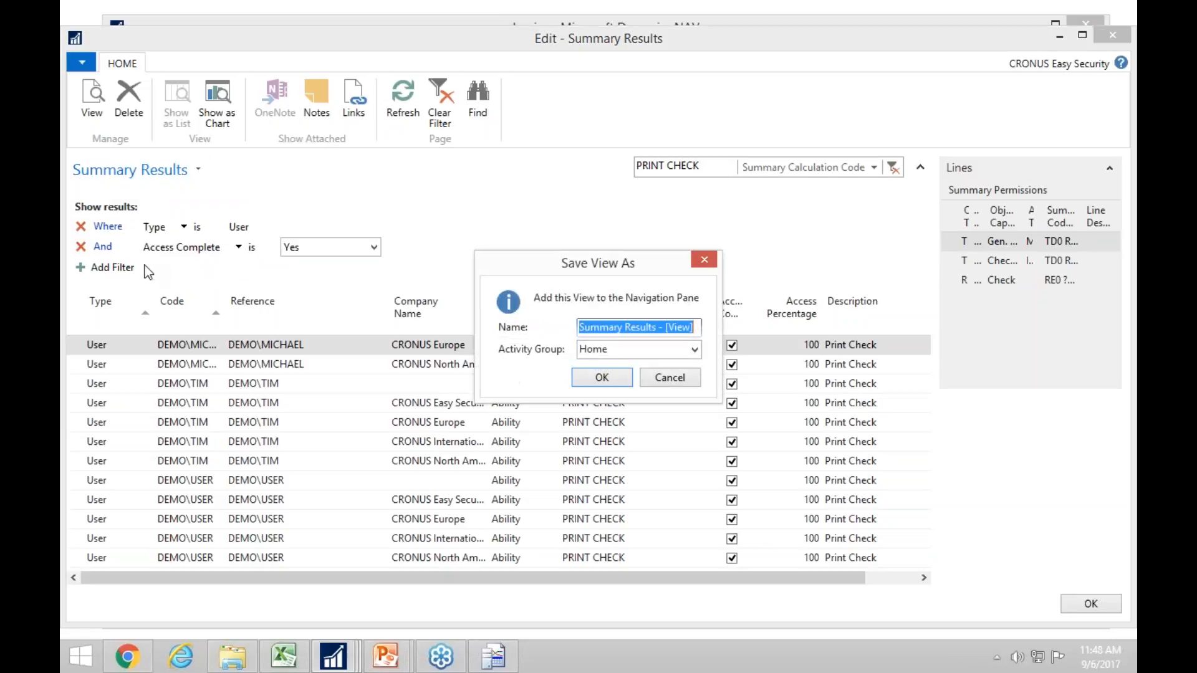
type("U")
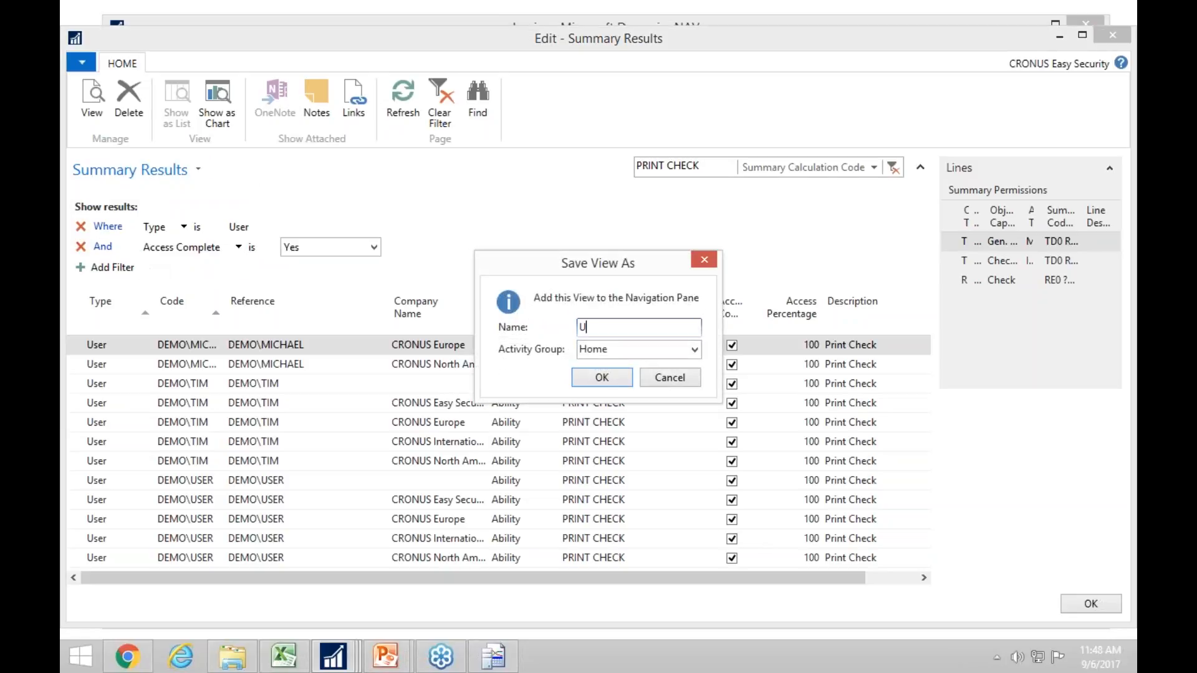
type("sers that can print Checks")
key("Return")
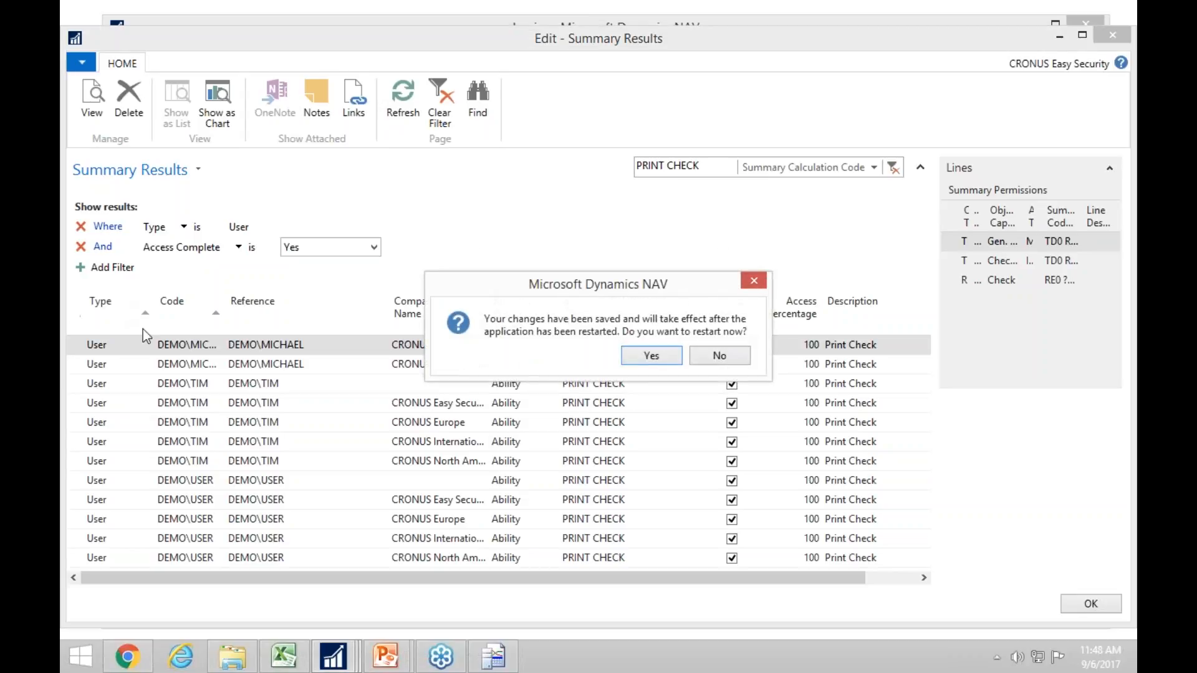
left_click(649, 354)
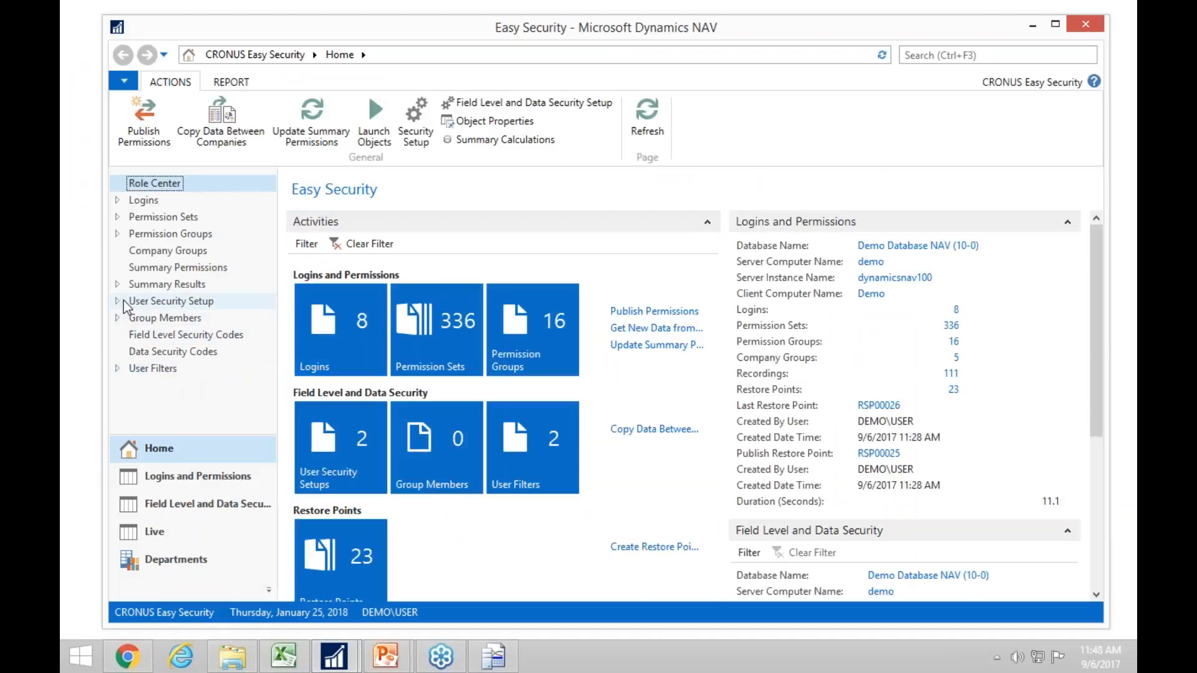
Open the saved "Users that can print Checks" view under Summary Results and review its print and send options.
left_click(118, 285)
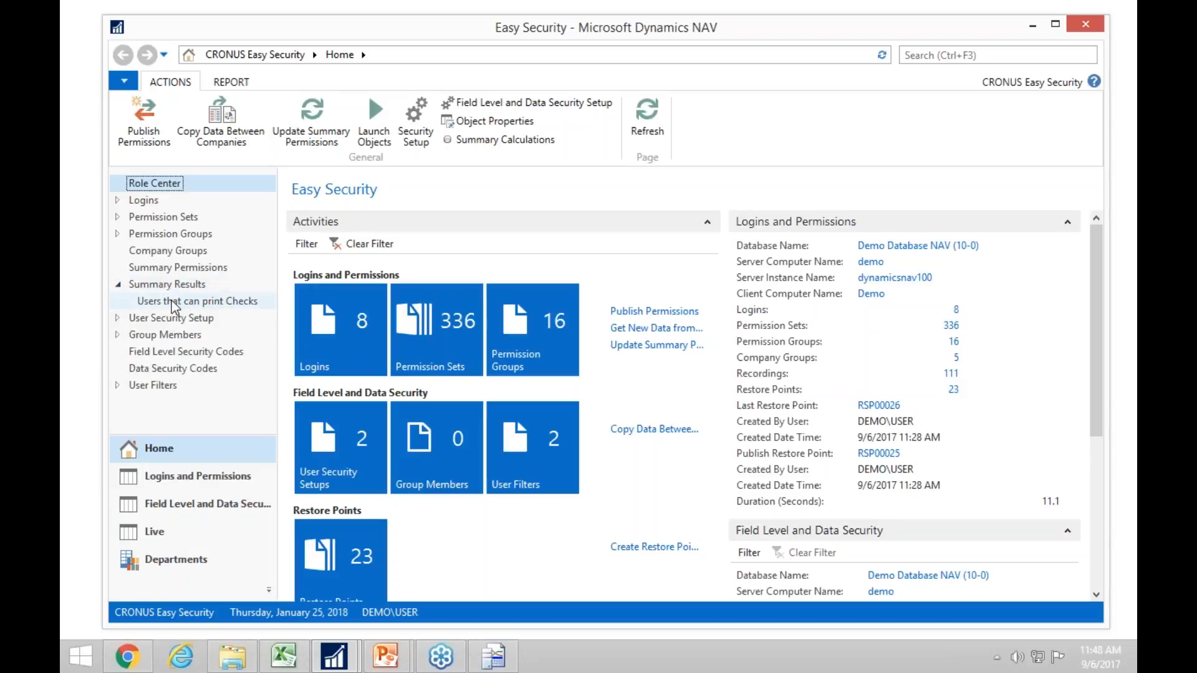
left_click(180, 301)
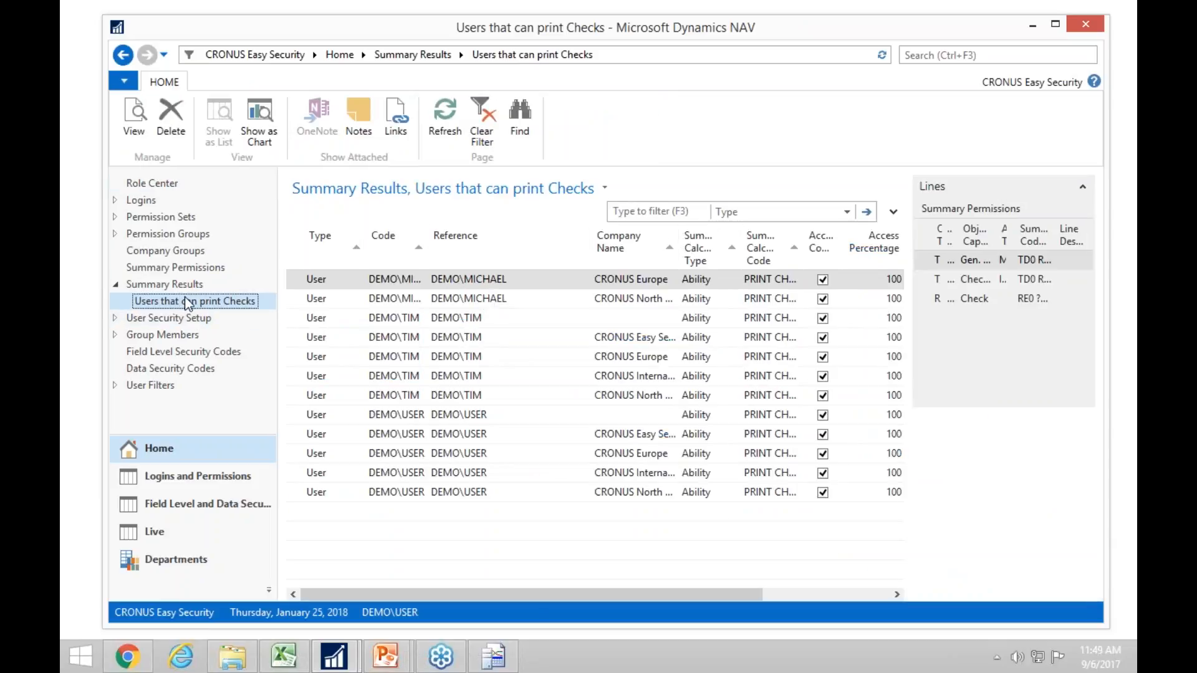
left_click(128, 82)
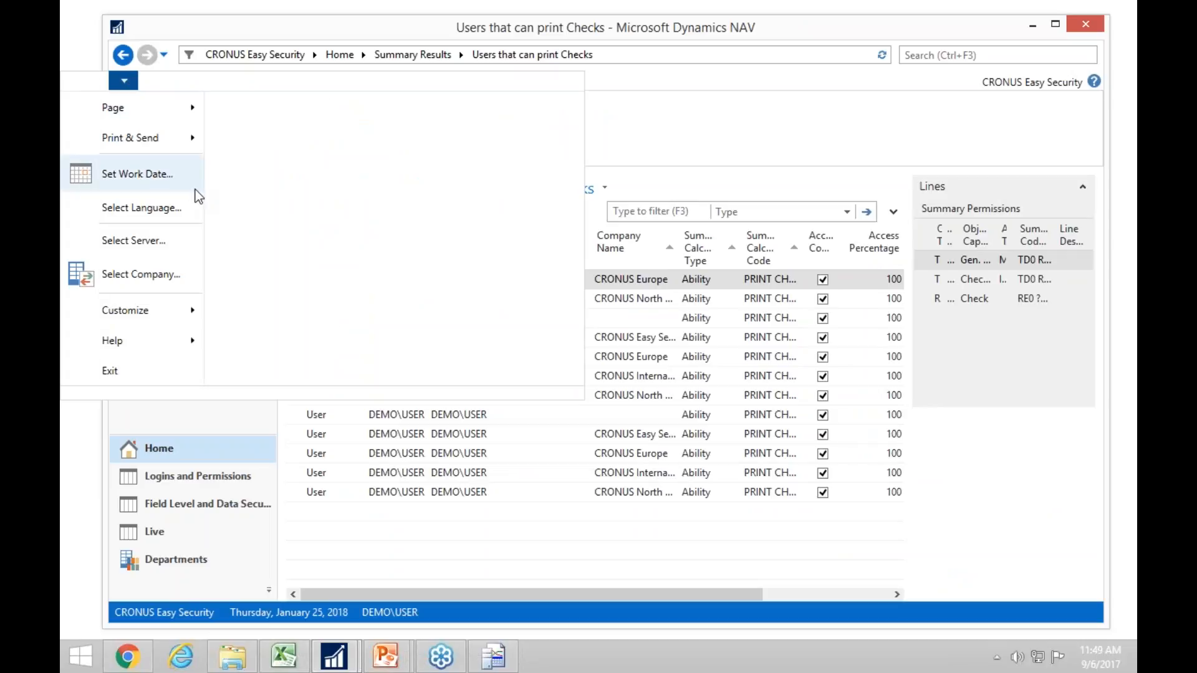
mouse_move(166, 149)
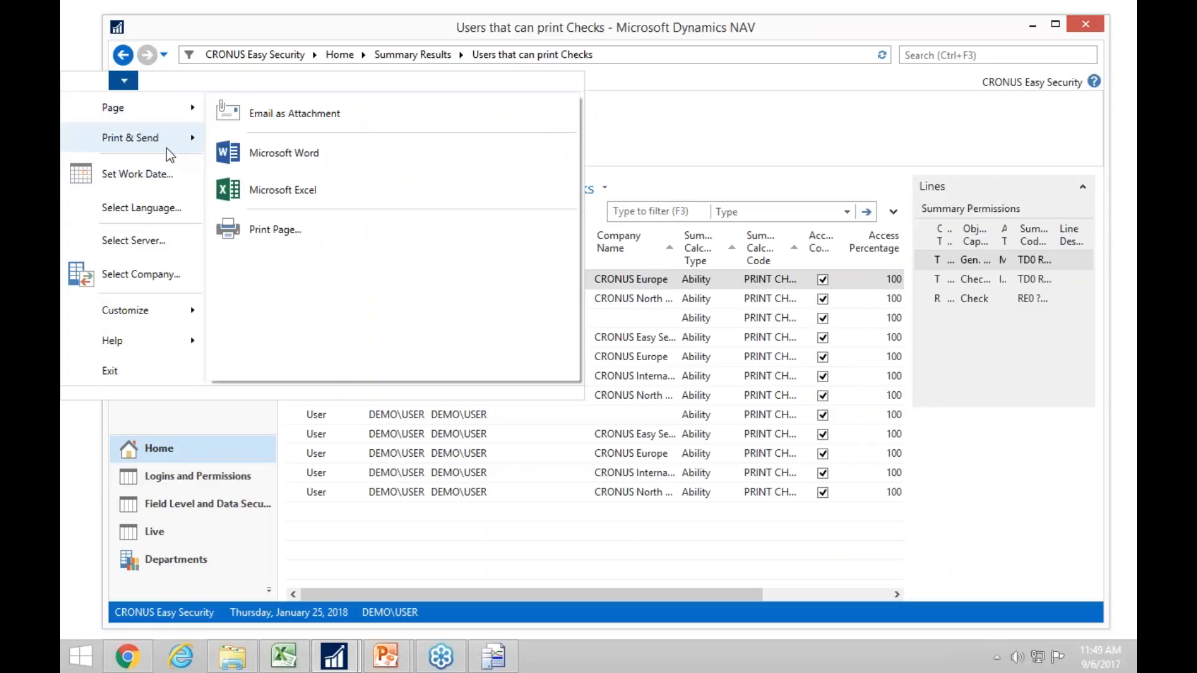
left_click(333, 237)
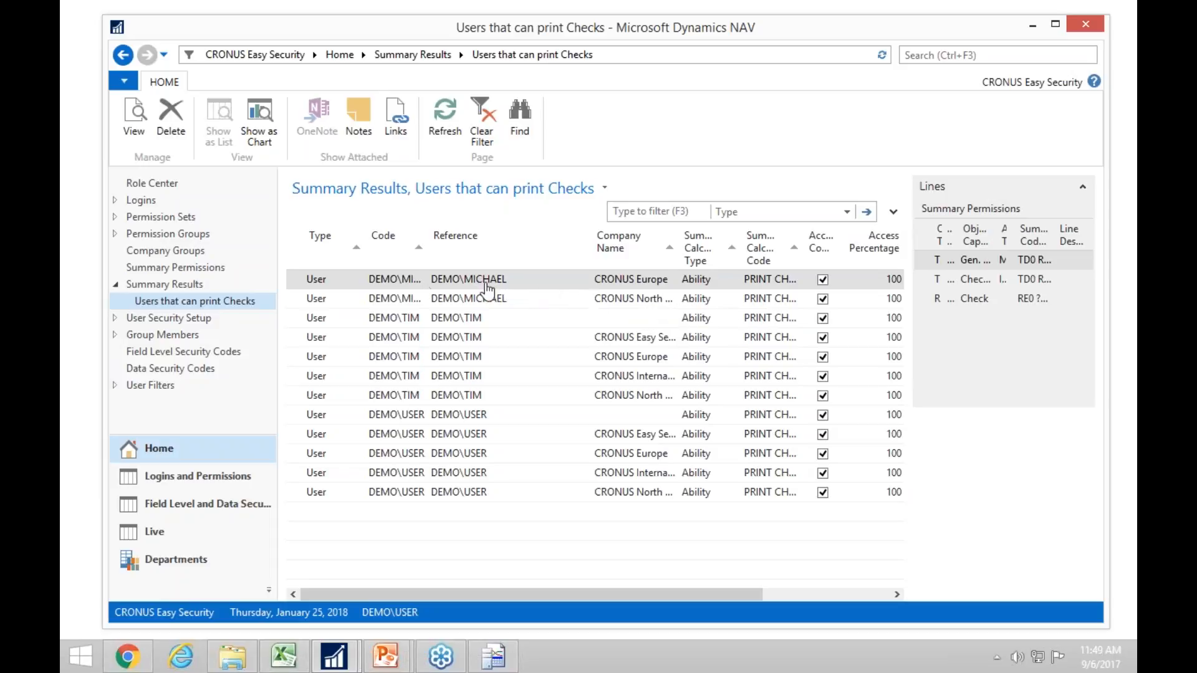
Check the company name lookup of the first entry, and review the Excel export and page printing options for the list.
left_click(417, 282)
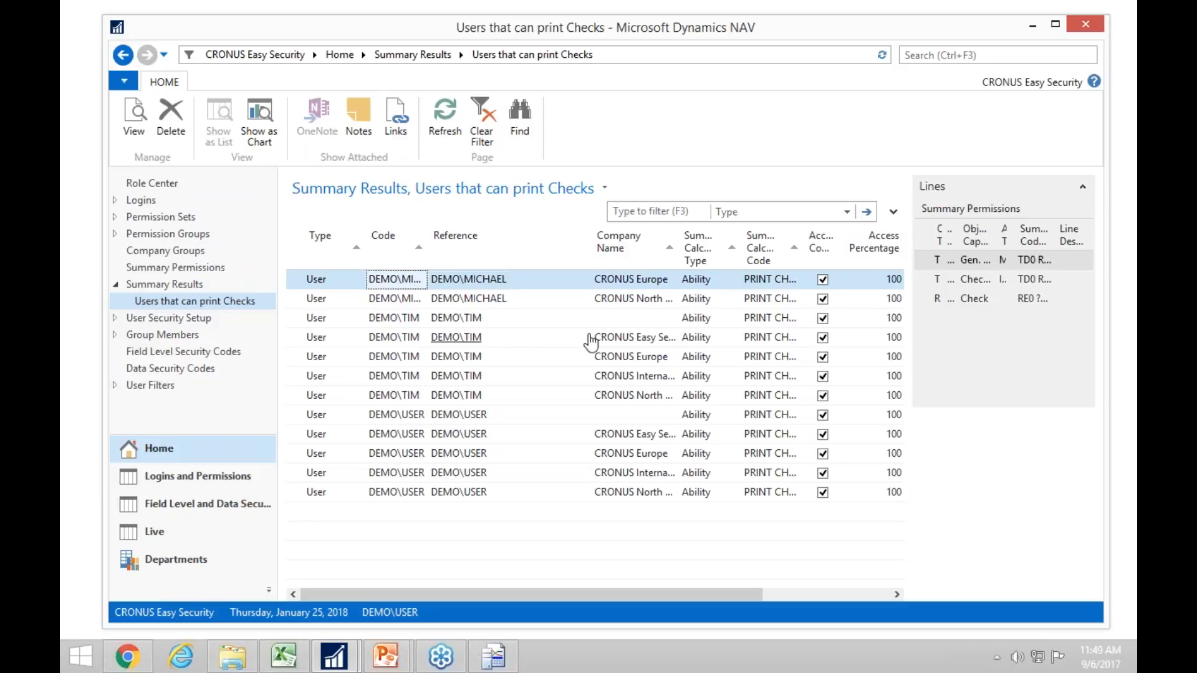
left_click(649, 287)
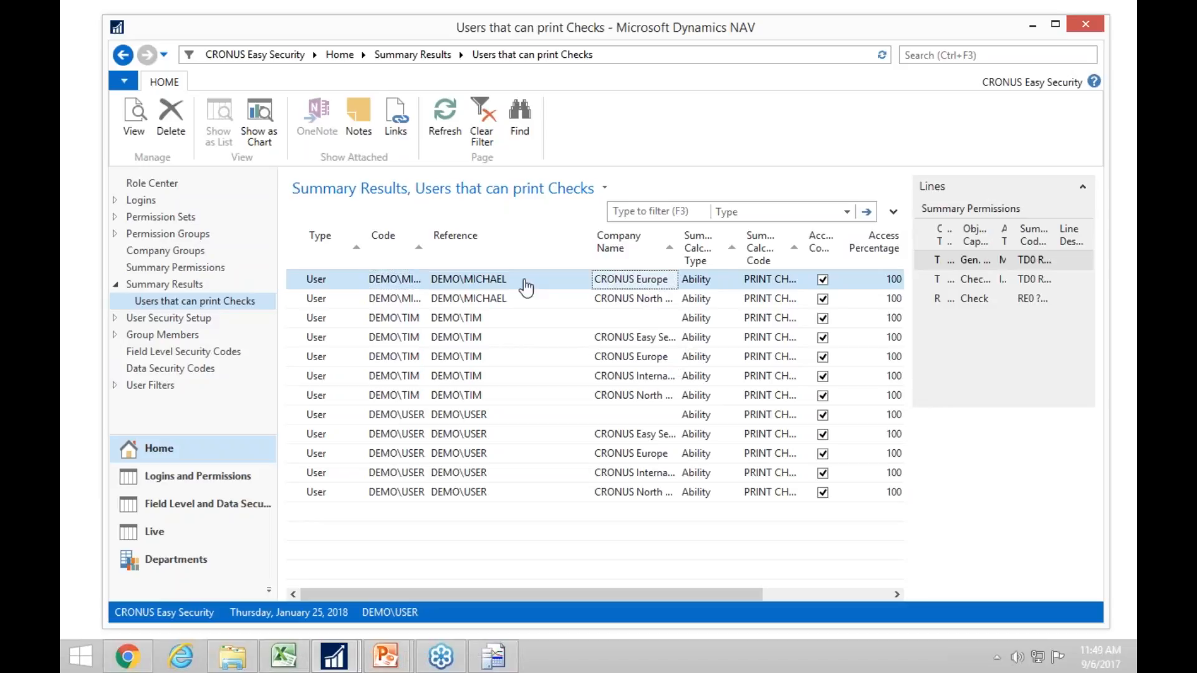
left_click(636, 287)
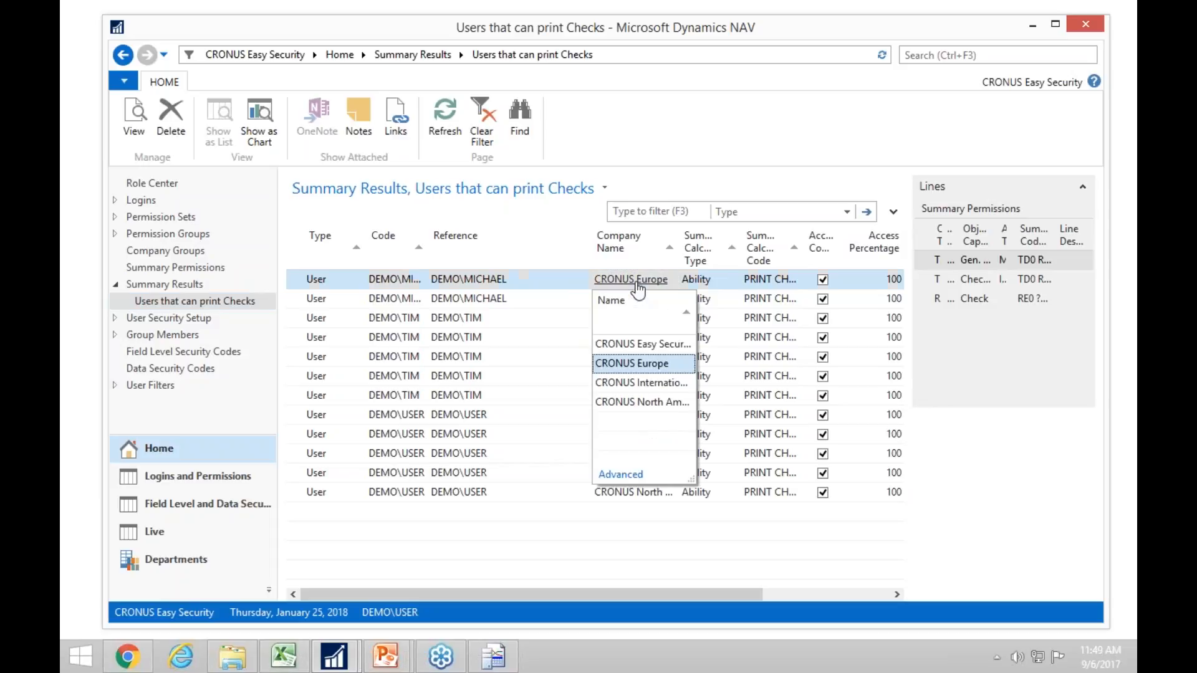
left_click(638, 287)
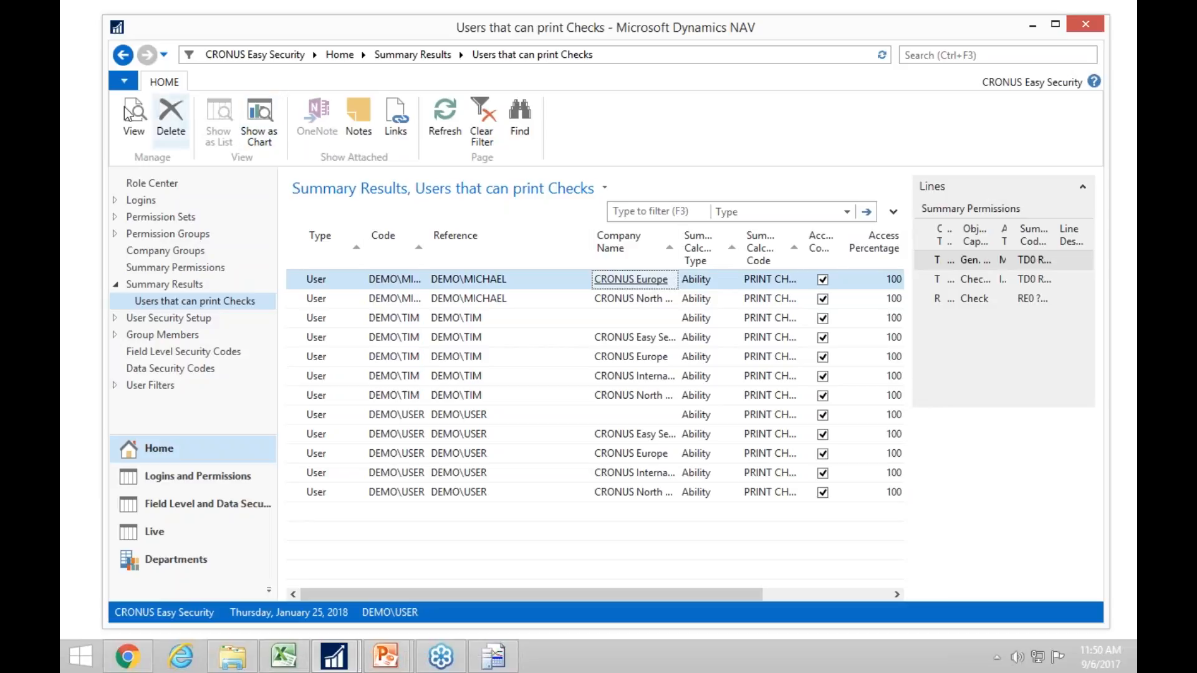
left_click(134, 84)
mouse_move(137, 137)
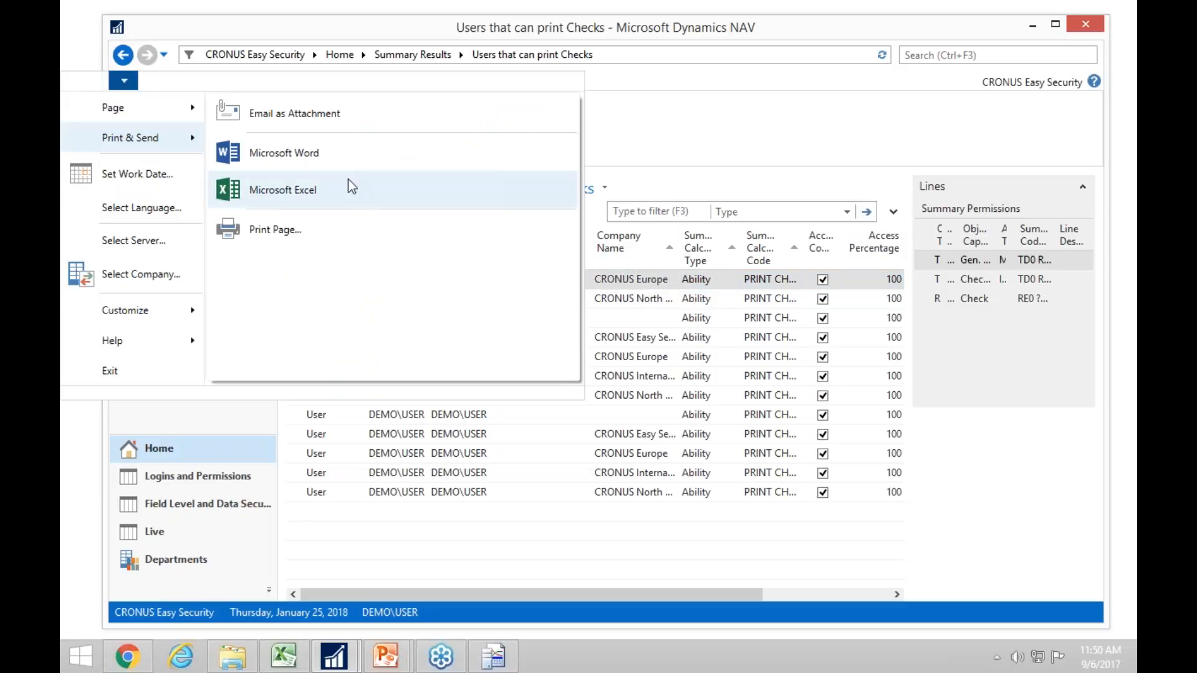
left_click(275, 230)
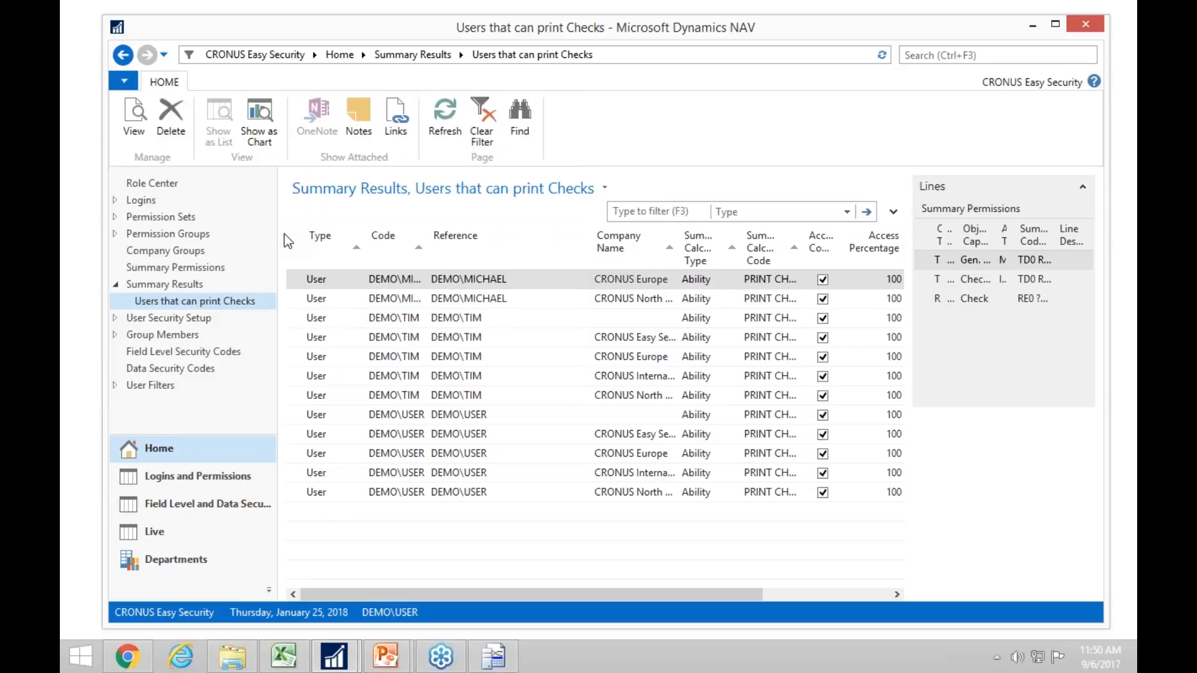